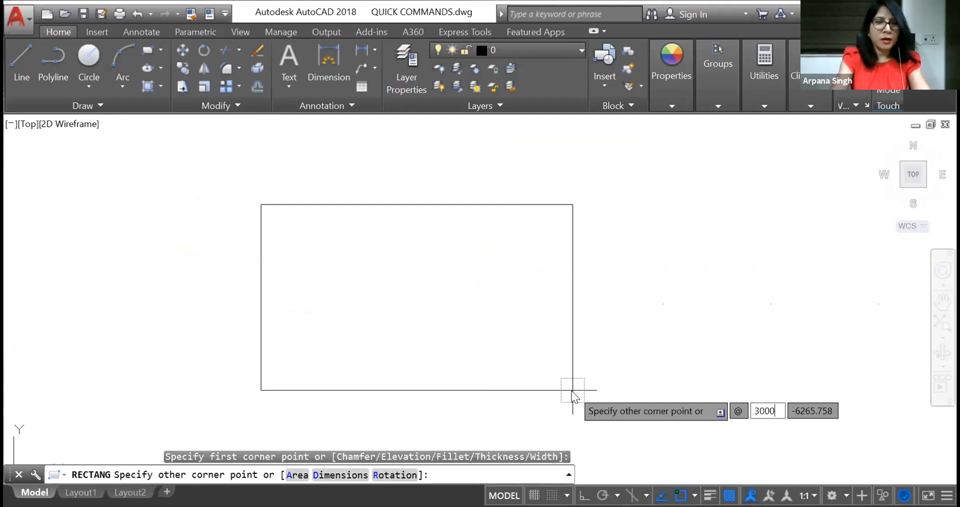
Complete the rectangle as a 3000 by 3000 square using relative coordinates for the opposite corner.
type("@")
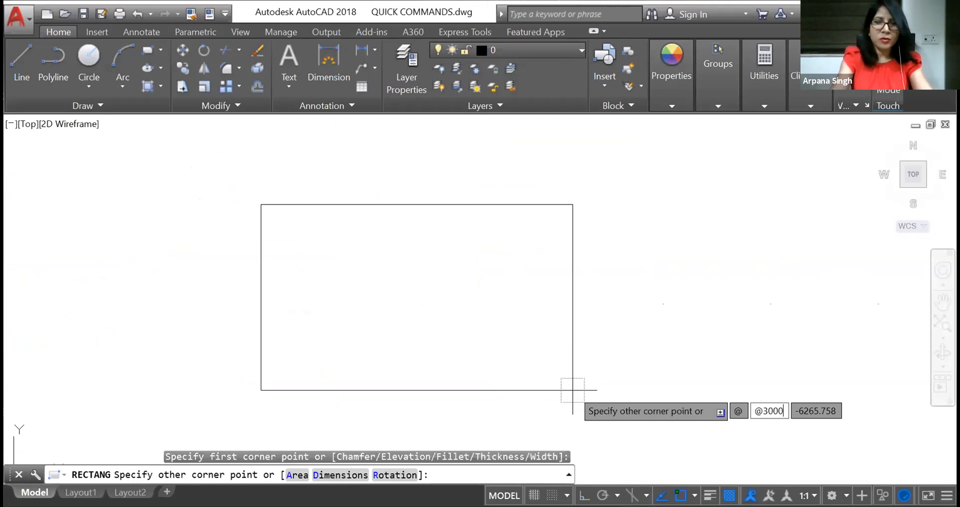
key("Tab")
type("3000")
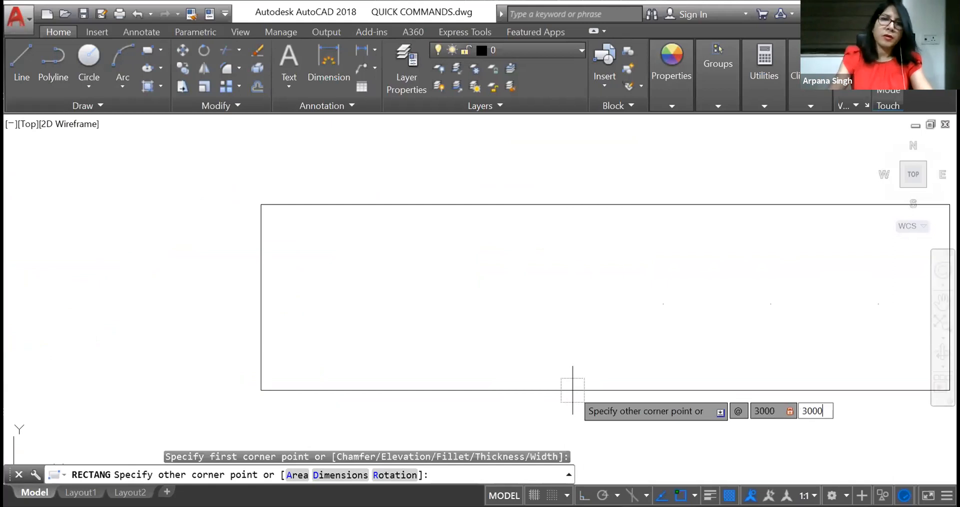
key("Return")
Draw a closed irregular four-sided shape with lines beside the square, with a horizontal top edge and Ortho off for the slanted sides.
scroll(570, 390, "down", 8)
middle_click_drag(467, 239, 493, 341)
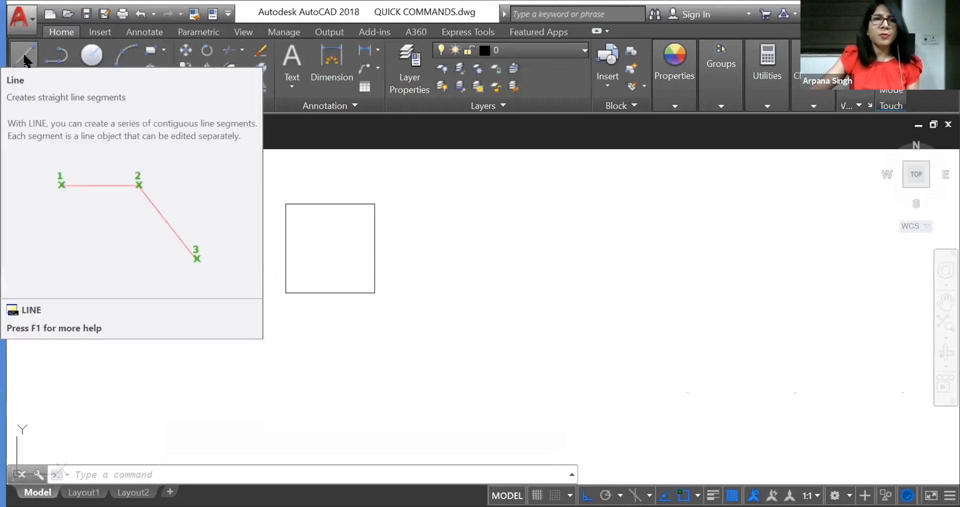
left_click(26, 58)
left_click(453, 228)
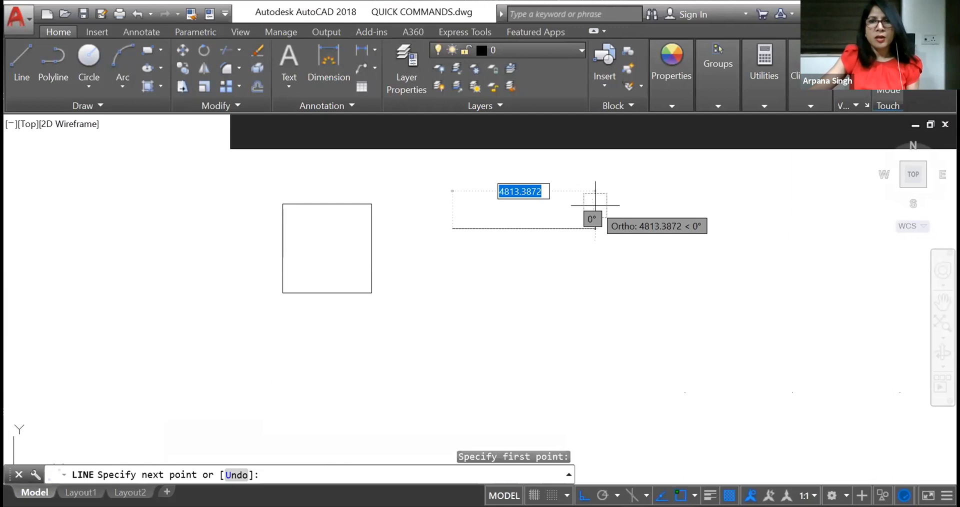
left_click(586, 229)
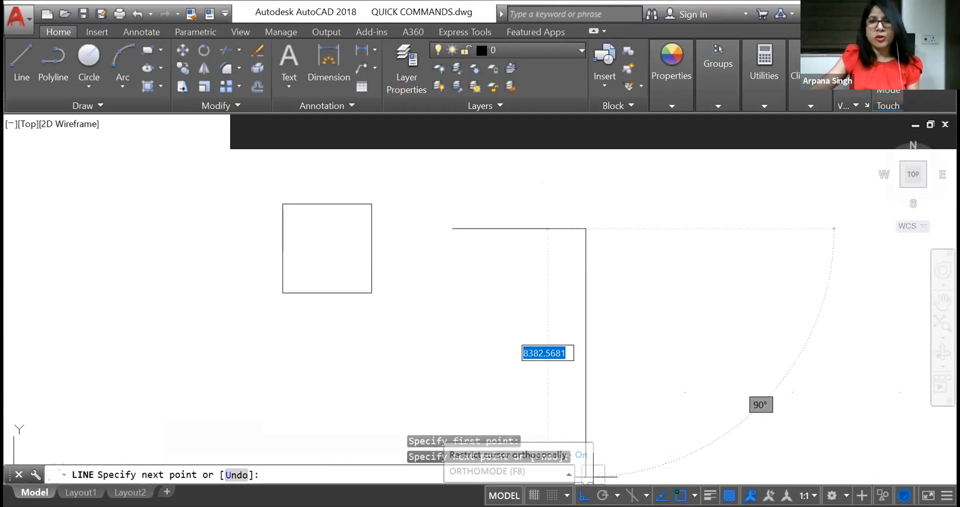
key("F8")
left_click(500, 369)
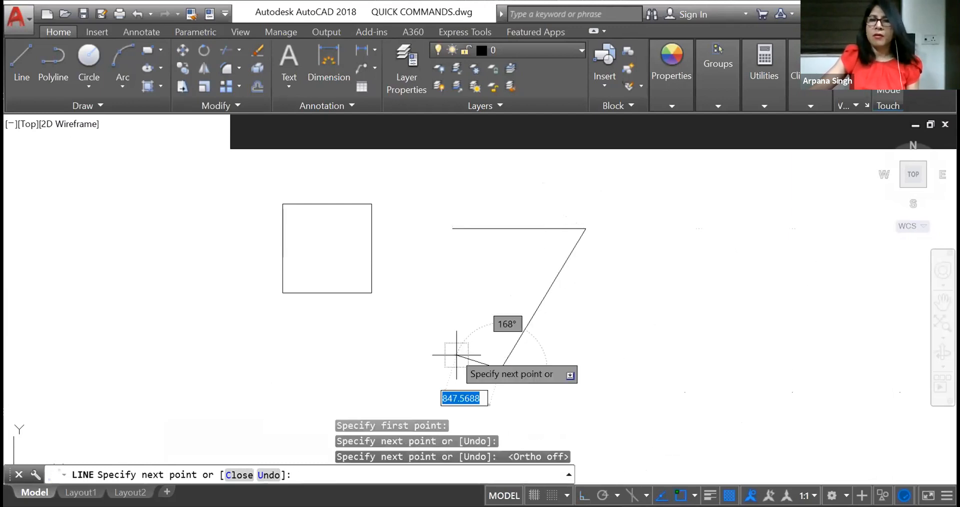
left_click(428, 328)
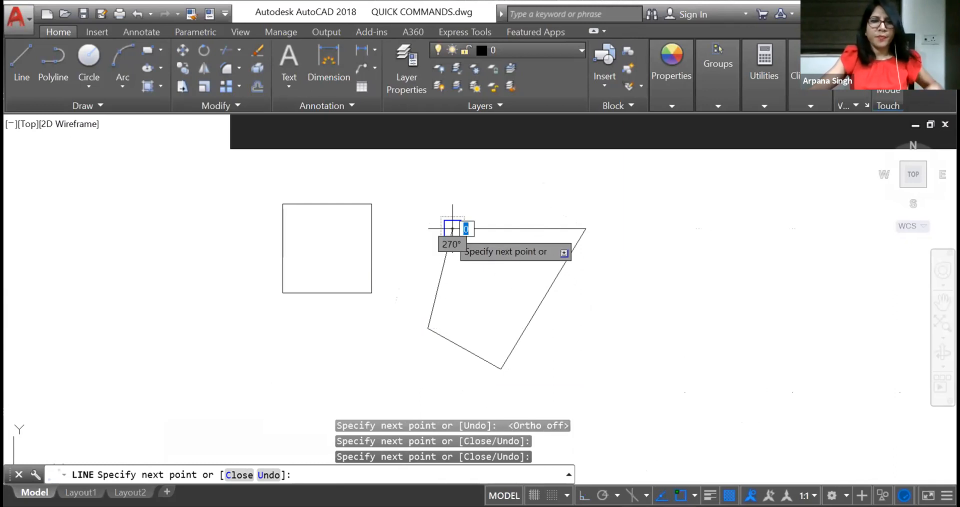
left_click(452, 229)
key("Escape")
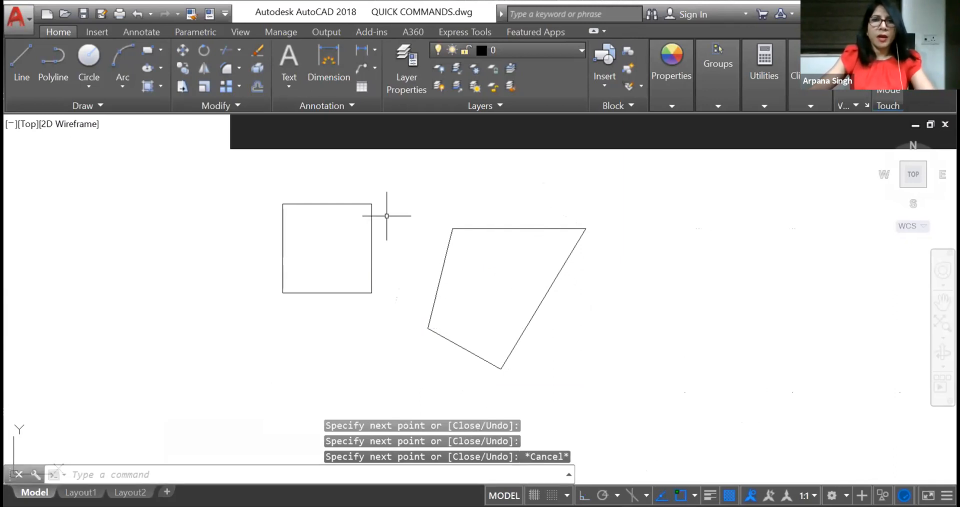
Scale the four-sided shape by a factor of 5 about a base point inside it.
left_click(426, 204)
left_click(573, 289)
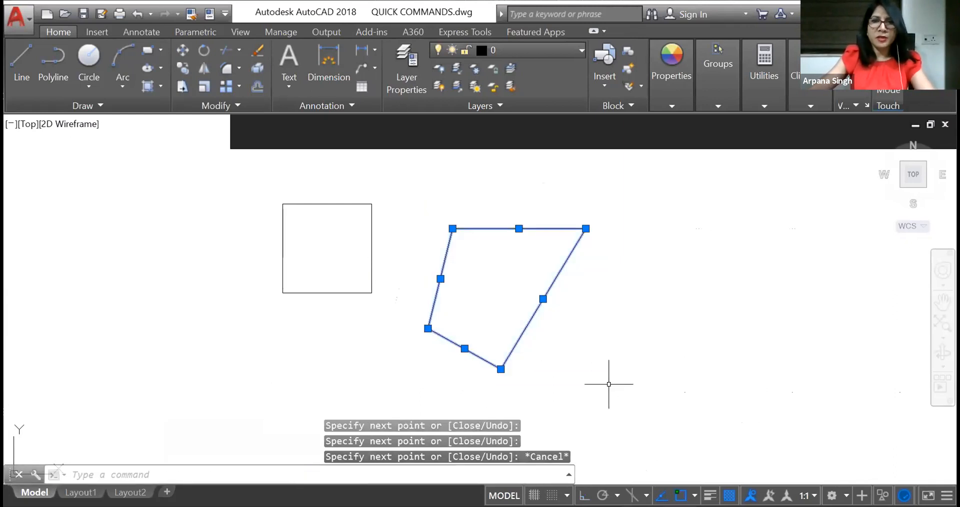
right_click(611, 385)
left_click(647, 201)
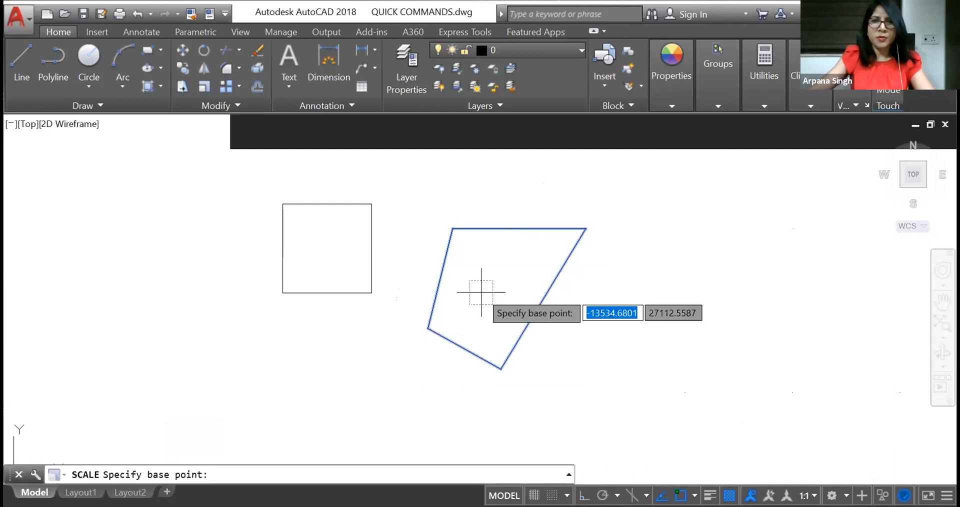
left_click(491, 282)
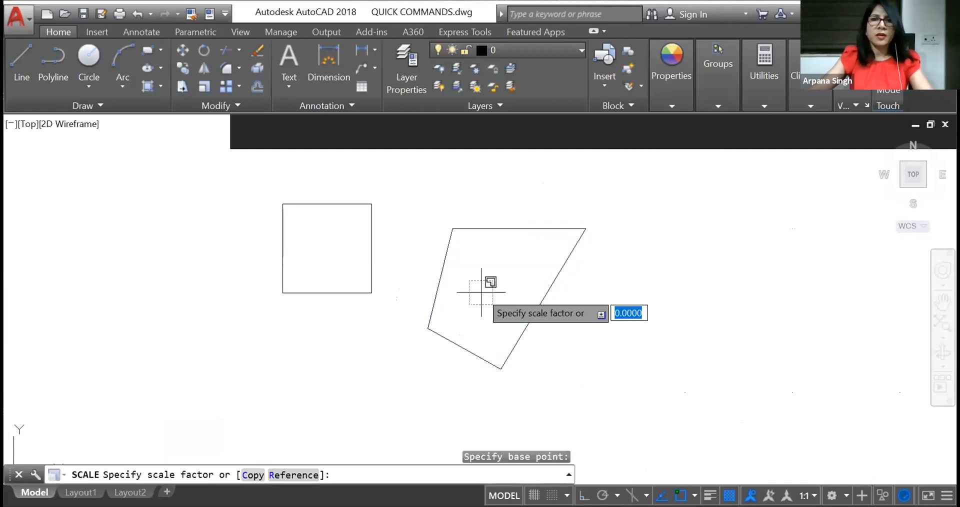
type("5")
key("Return")
Move the enlarged four-sided shape together with the small square into the empty area below the command list sheet.
scroll(481, 292, "down", 4)
left_click(418, 197)
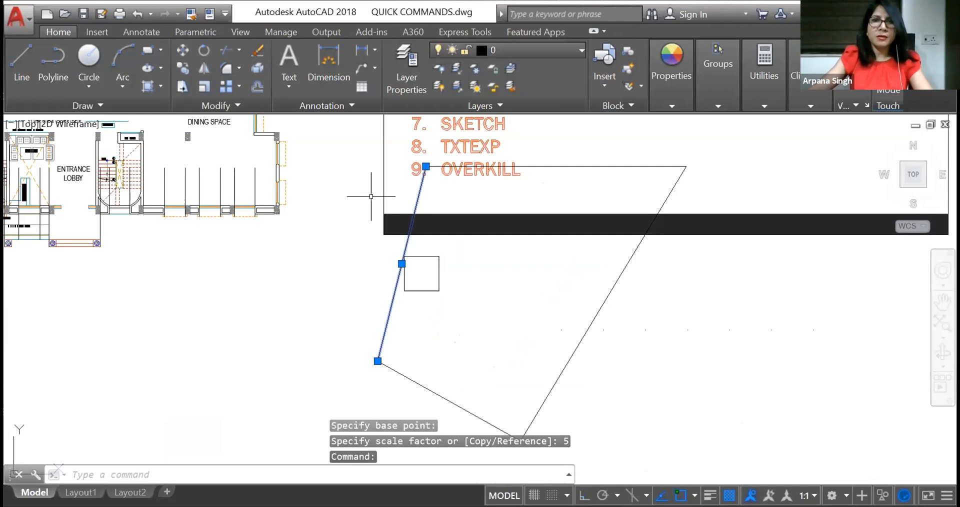
left_click(335, 131)
scroll(728, 347, "down", 4)
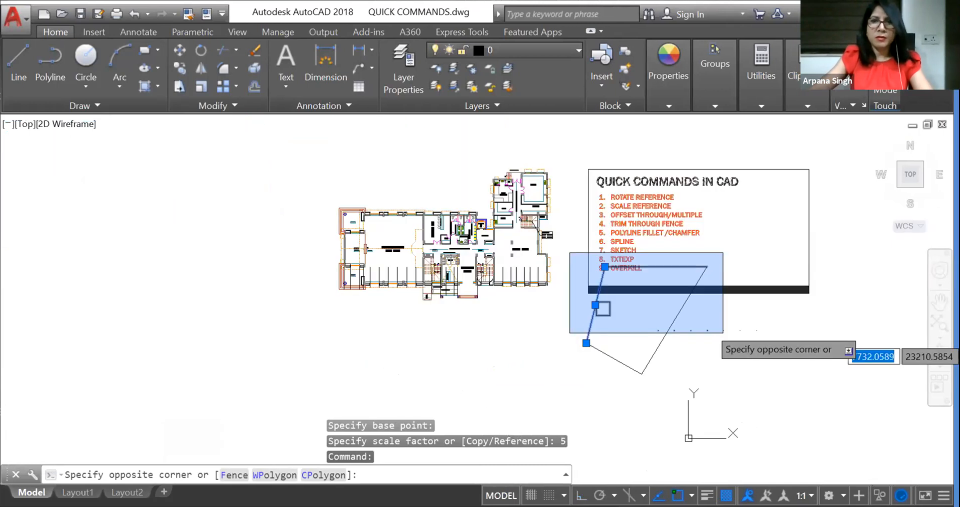
left_click(698, 386)
right_click(748, 337)
left_click(805, 163)
scroll(704, 241, "down", 5)
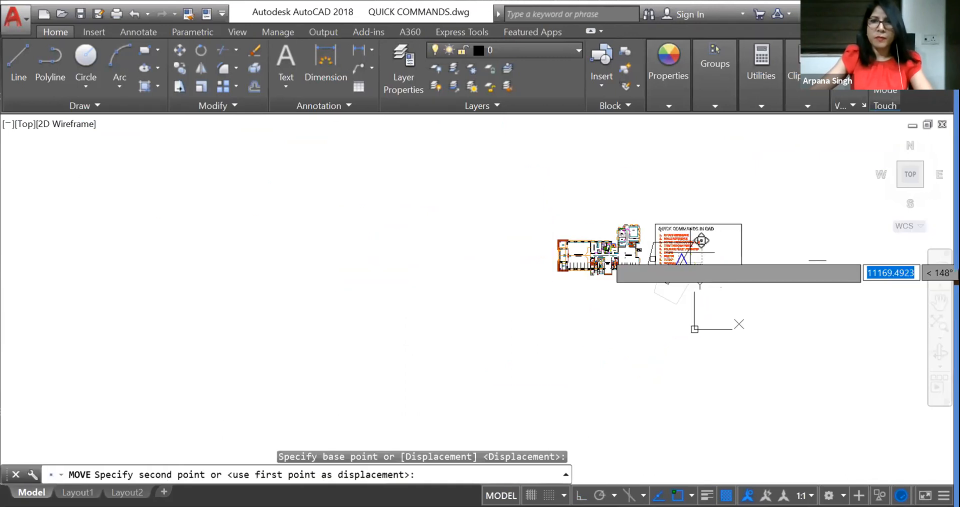
middle_click_drag(691, 252, 677, 198)
left_click(637, 275)
Erase the row of points that crosses the slanted right side of the four-sided shape.
scroll(677, 285, "up", 5)
left_click(532, 276)
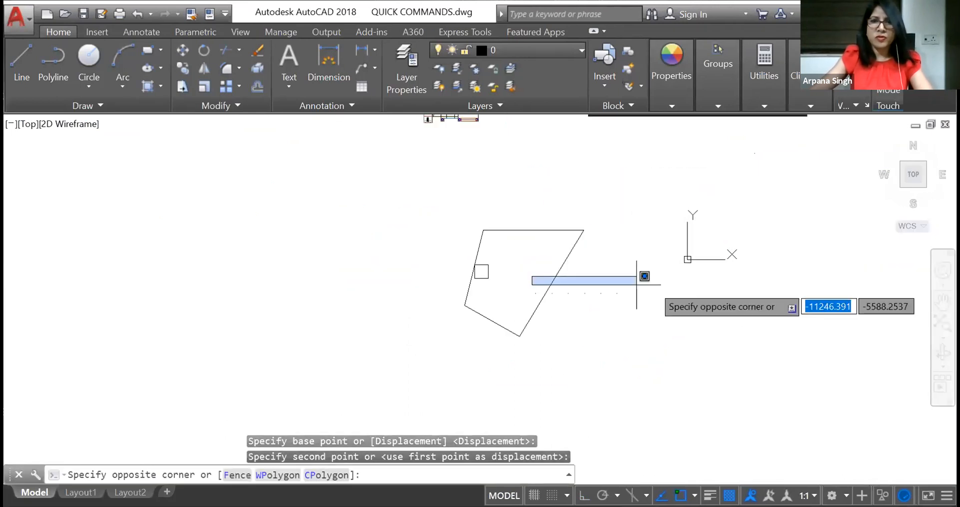
left_click(688, 285)
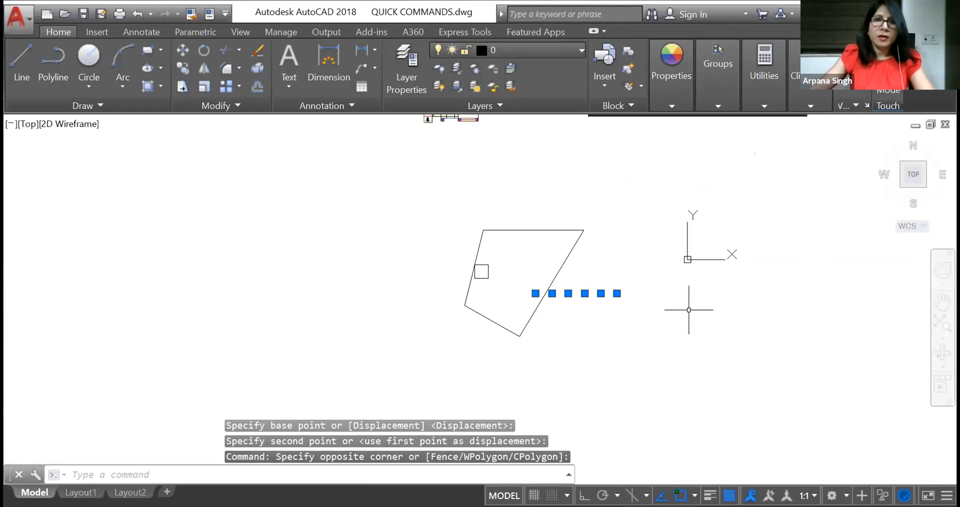
type("E")
key("Return")
Move the small square inside the four-sided shape, just above its slanted lower edge.
scroll(533, 283, "up", 4)
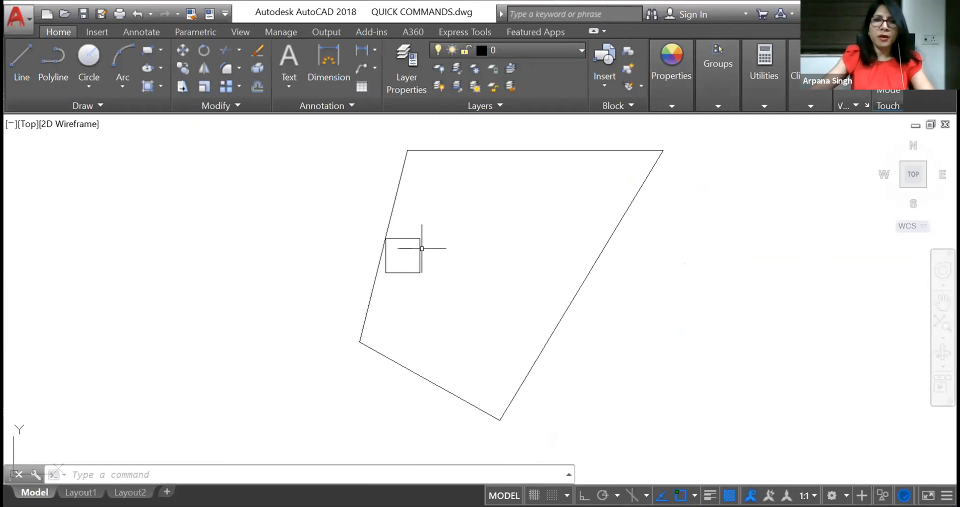
left_click(411, 265)
right_click(411, 265)
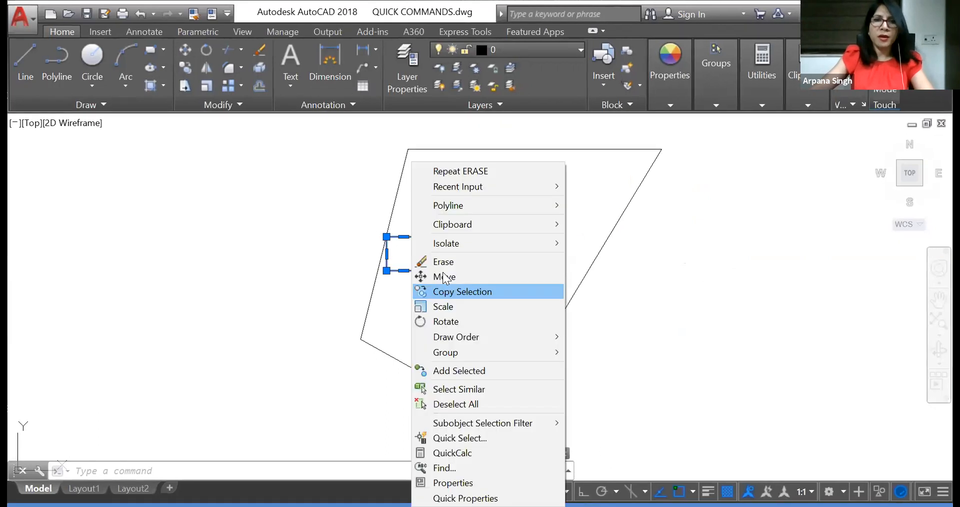
left_click(444, 278)
left_click(451, 239)
left_click(499, 308)
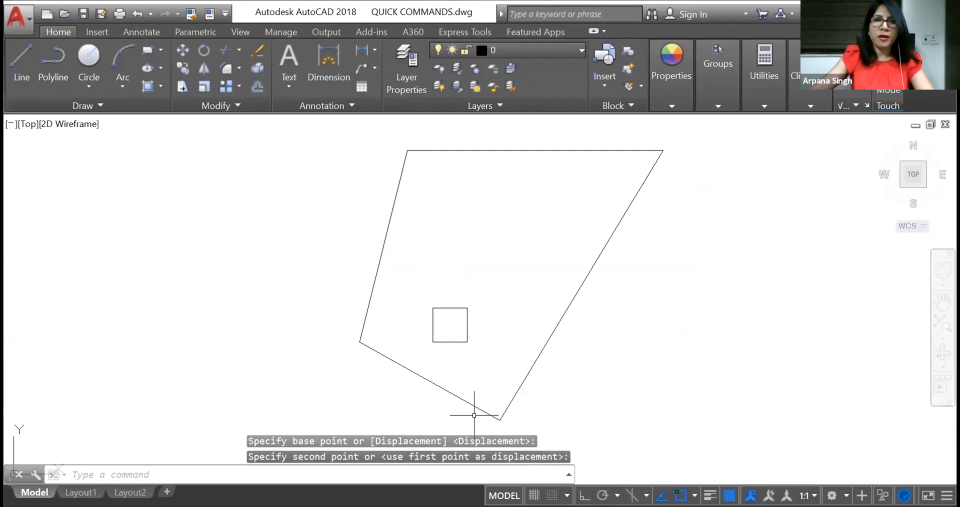
Draw a horizontal line about 17,000 units long leftward from the shape's lowest vertex with Ortho on.
middle_click_drag(465, 381, 480, 308)
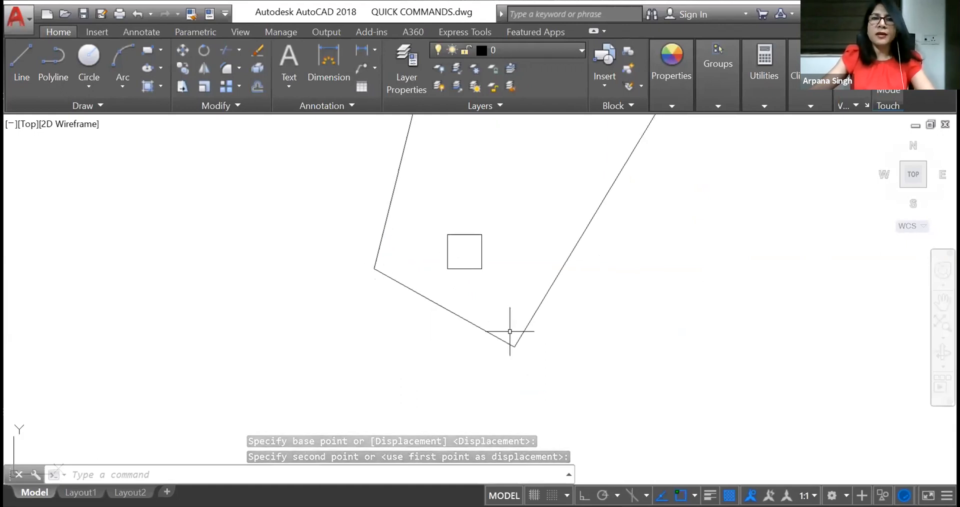
left_click(21, 63)
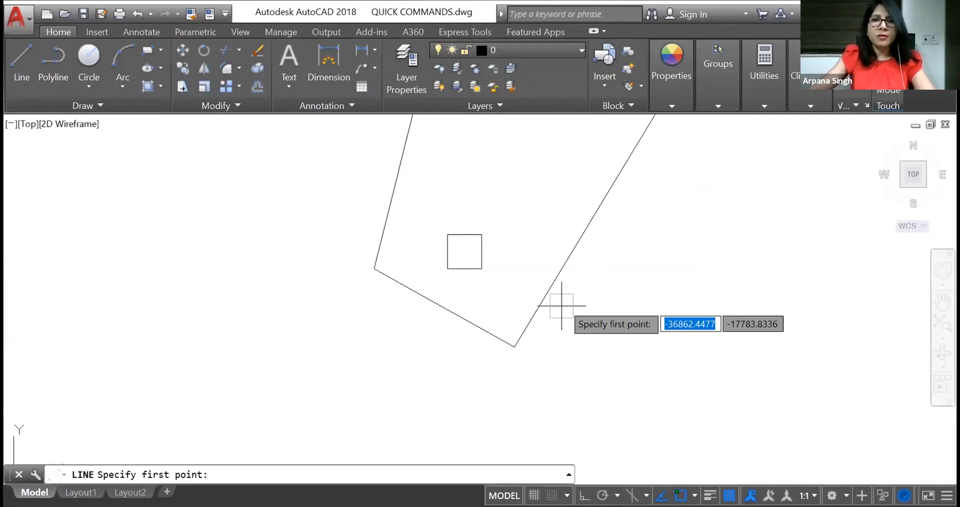
left_click(515, 346)
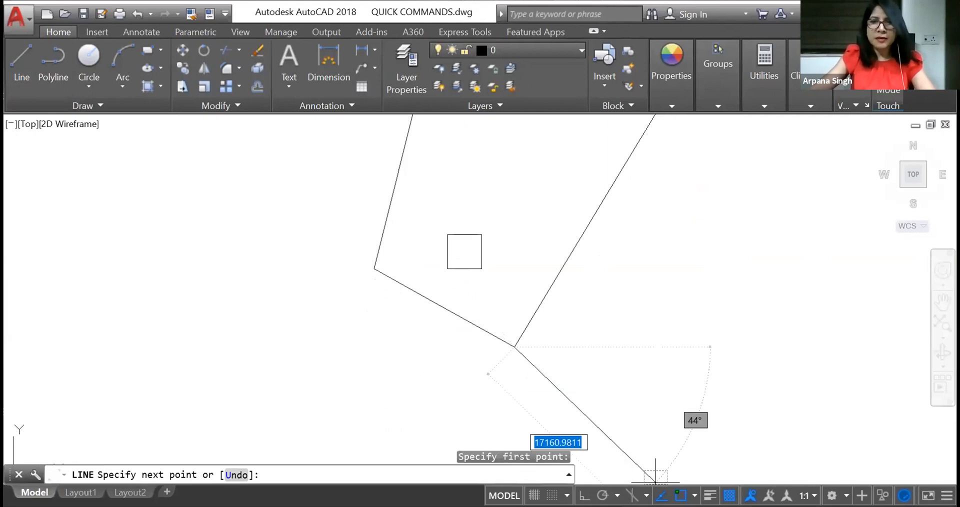
key("F8")
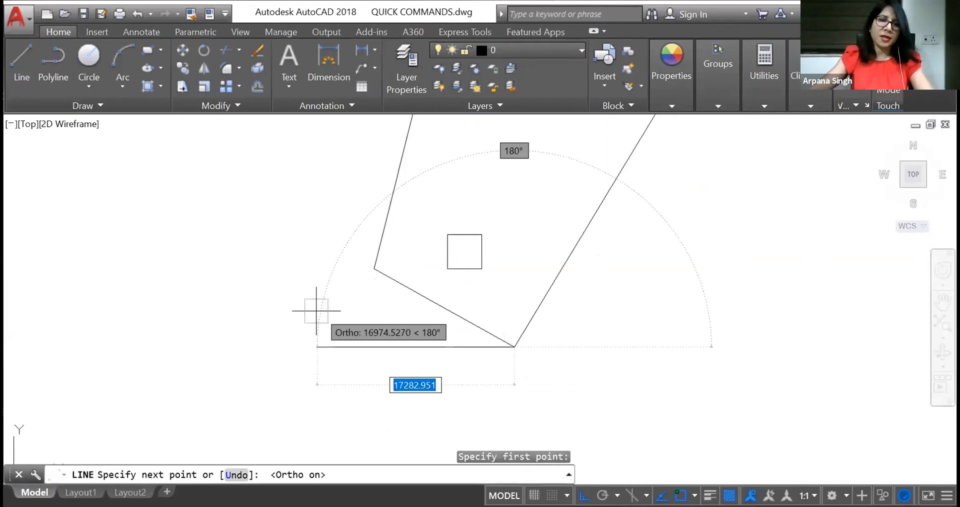
left_click(316, 311)
key("Escape")
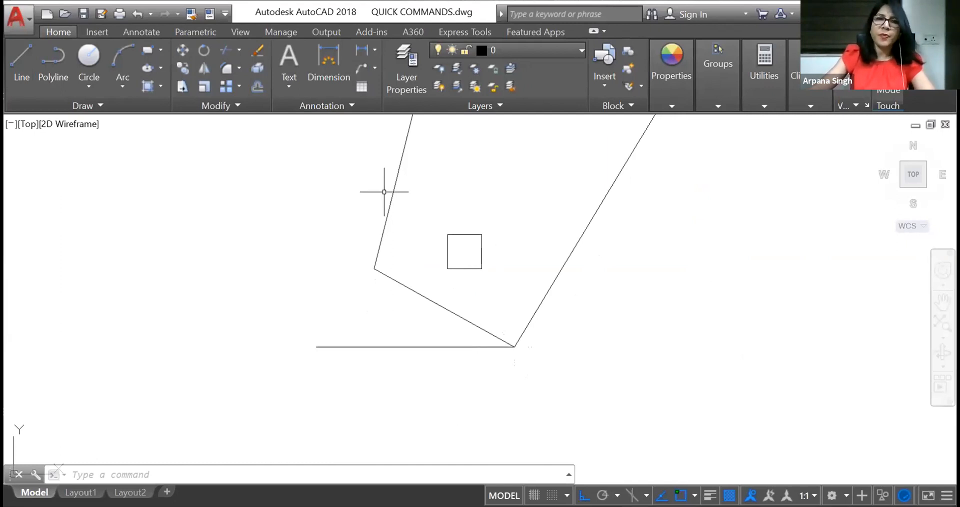
Erase the horizontal line that starts at the shape's lowest vertex.
left_click(465, 270)
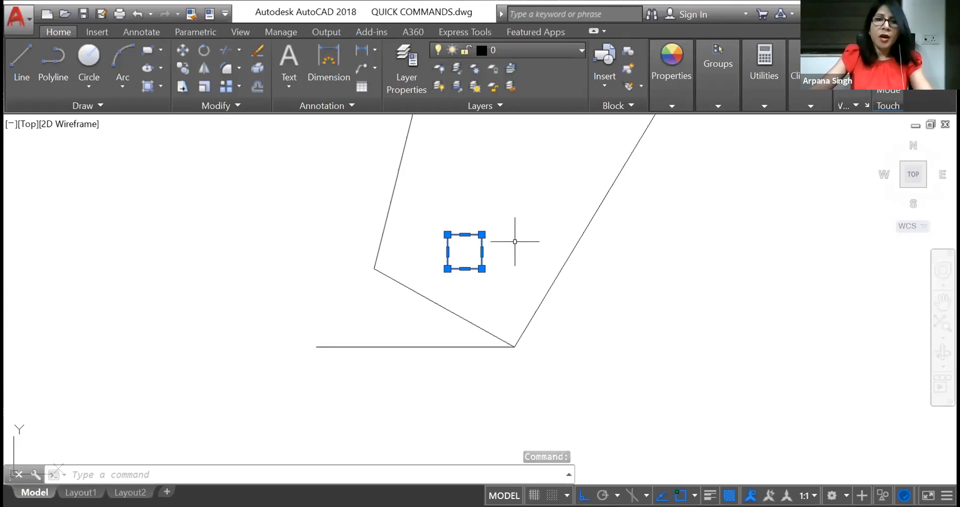
key("Escape")
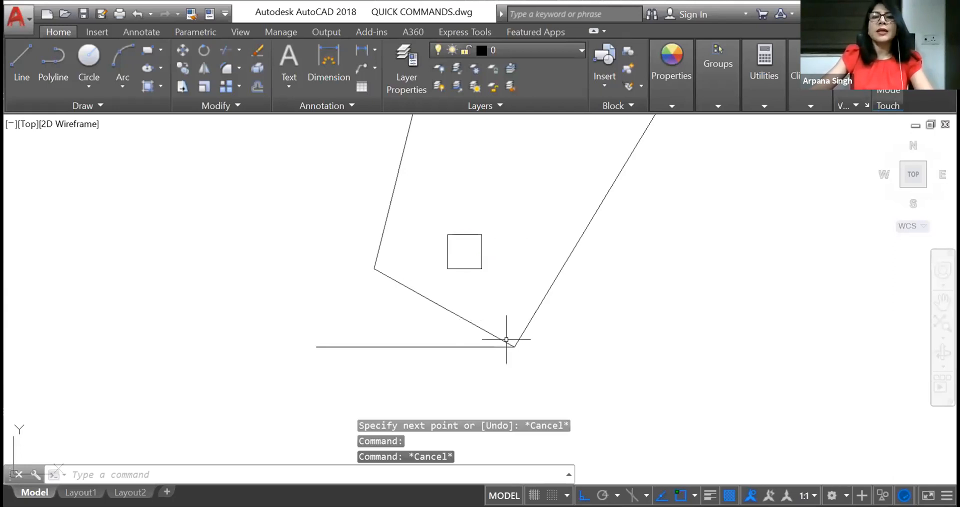
left_click(476, 356)
left_click(442, 331)
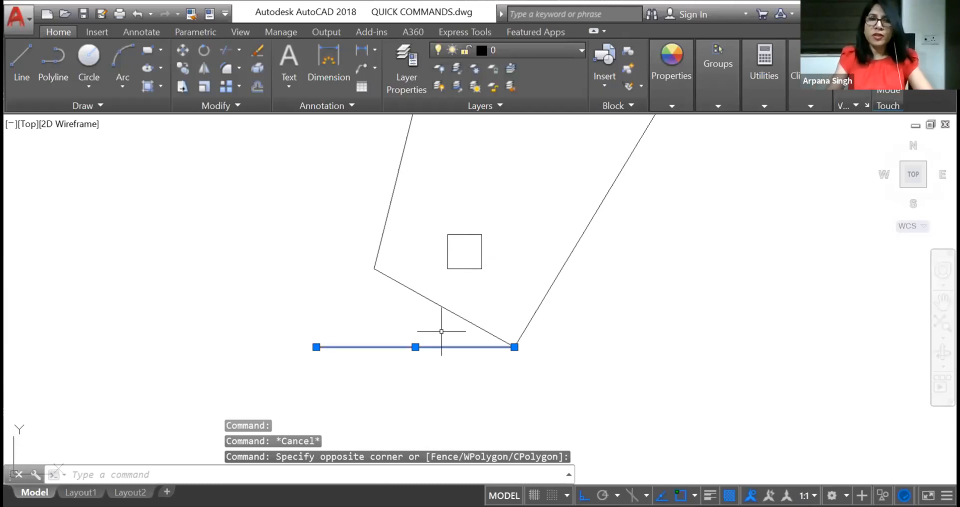
type("E")
key("Return")
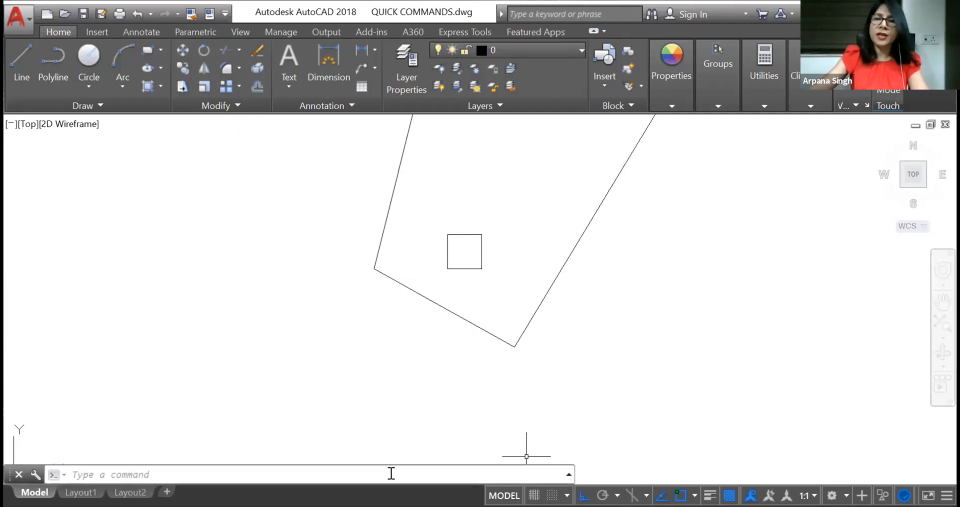
Rotate the small square by Reference about the shape's lowest vertex, aligning its bottom edge with the slanted lower edge.
left_click(469, 269)
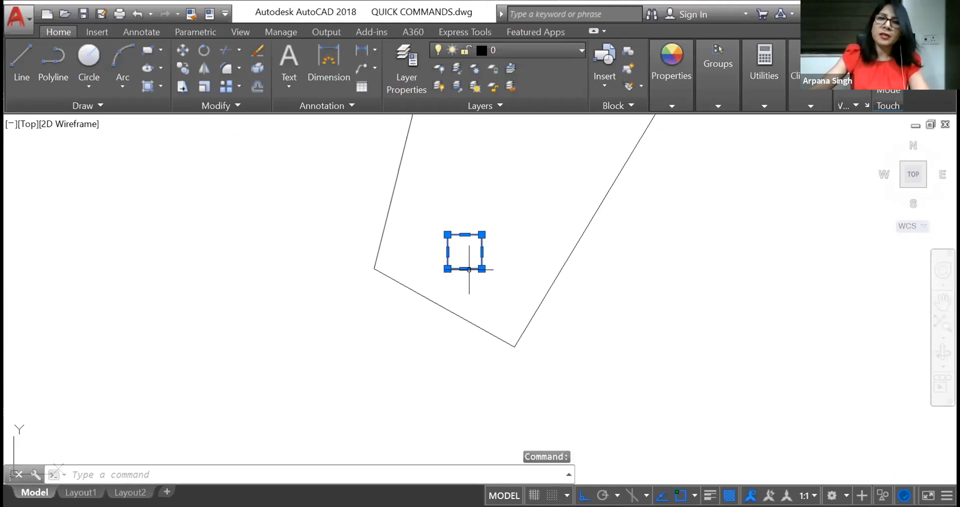
right_click(467, 270)
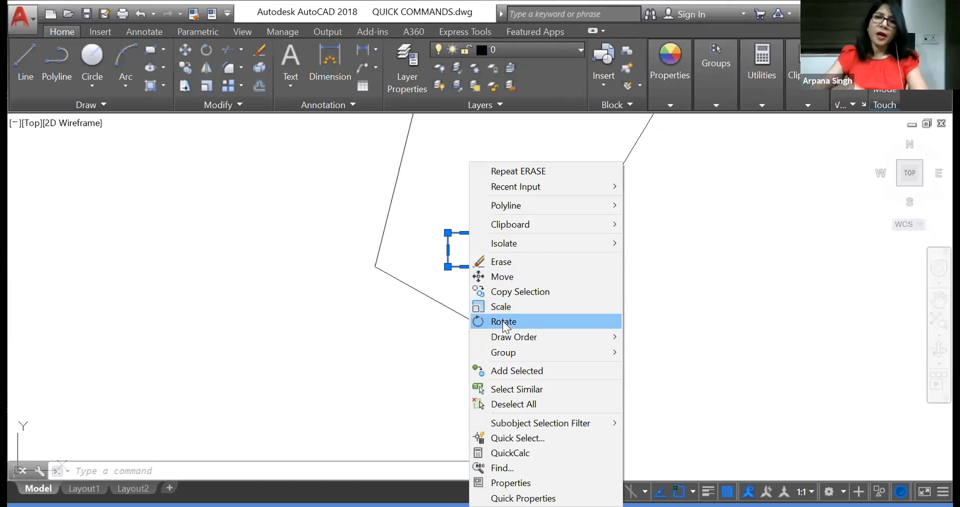
left_click(503, 321)
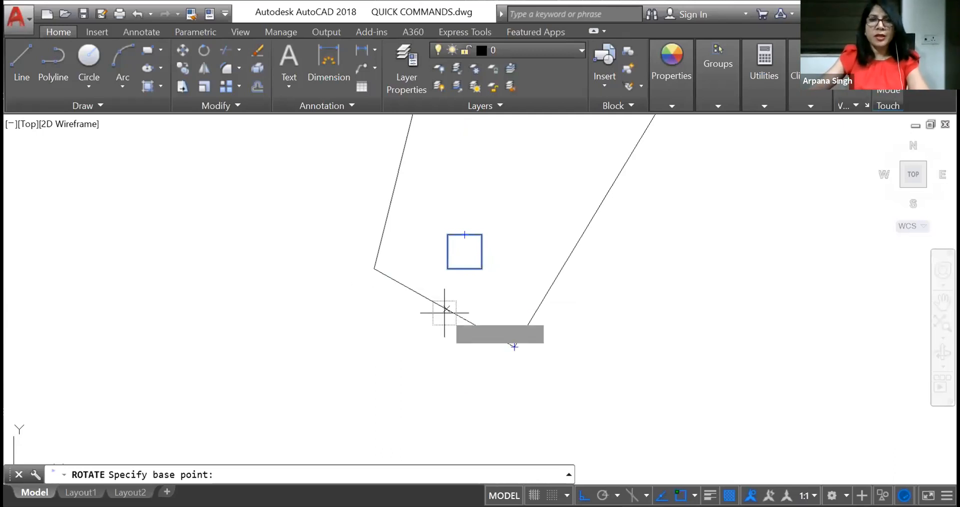
left_click(514, 347)
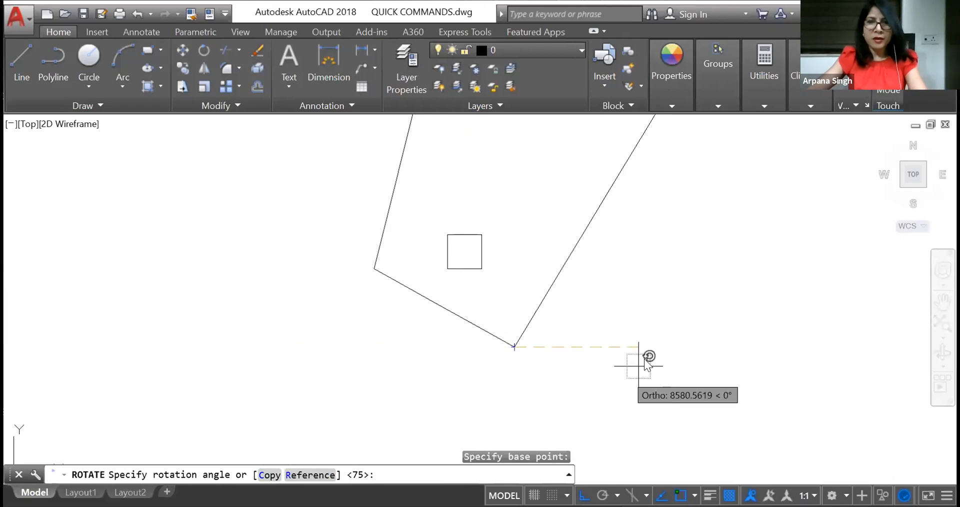
type("r")
key("Return")
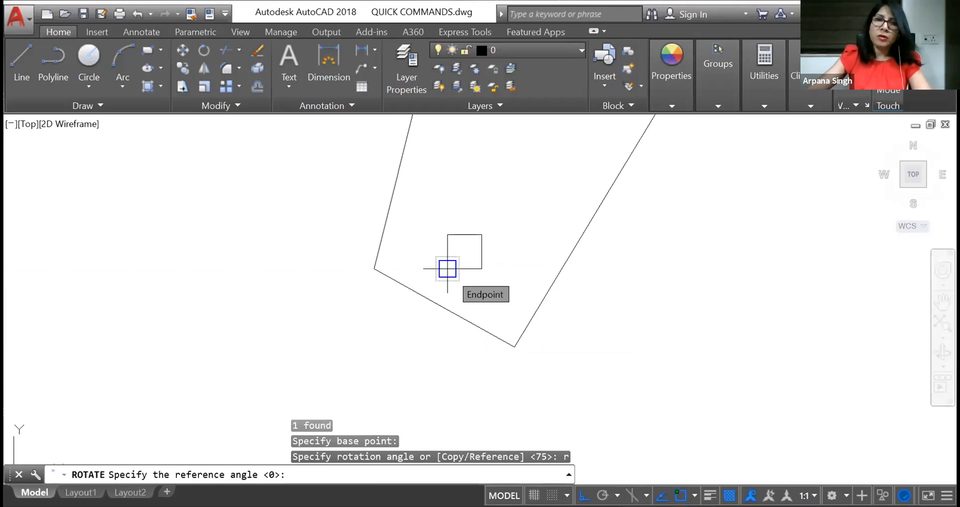
left_click(481, 269)
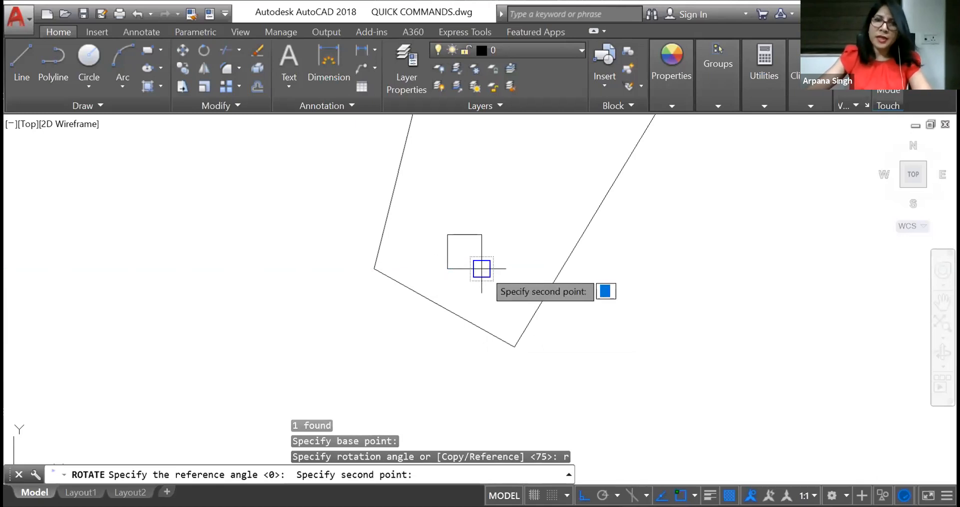
left_click(447, 269)
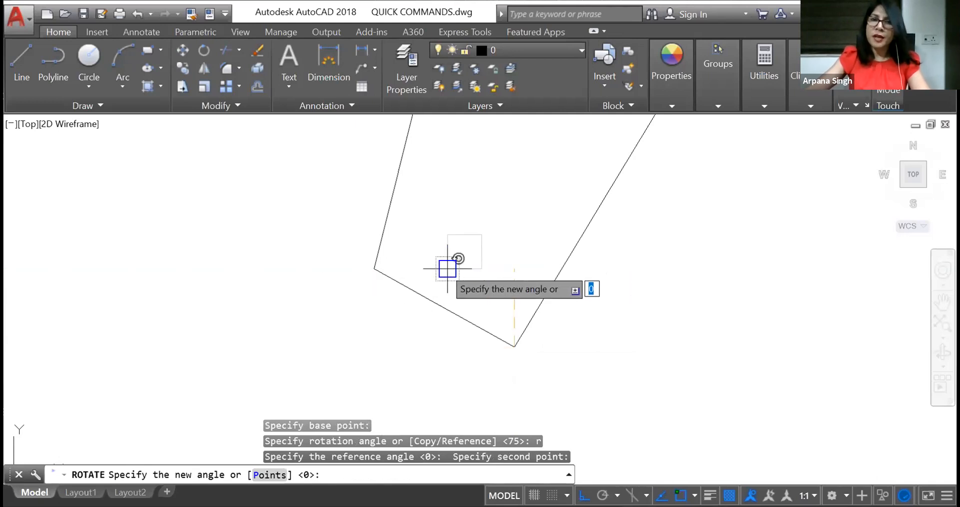
left_click(374, 269)
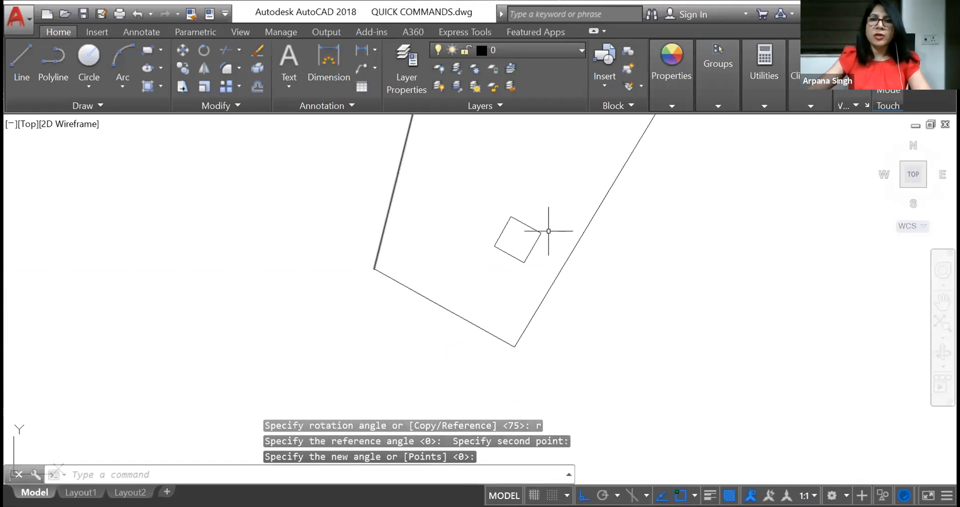
Move the rotated square from its lower edge's midpoint onto the midpoint of the shape's slanted lower edge.
left_click(518, 257)
right_click(520, 260)
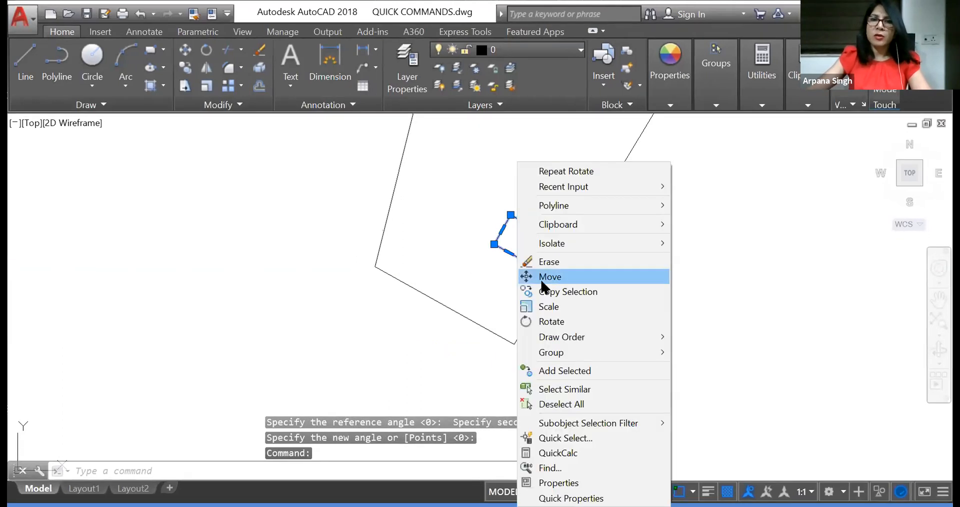
left_click(550, 276)
left_click(515, 255)
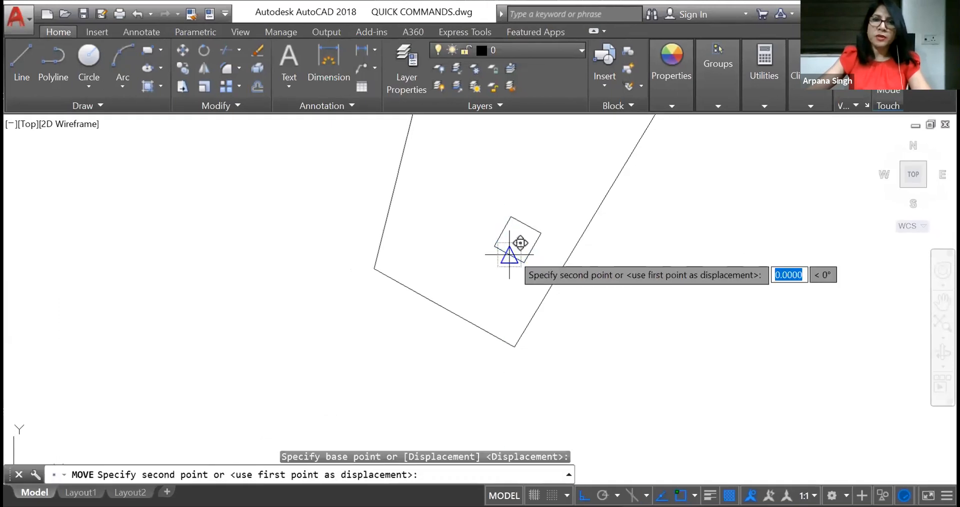
left_click(444, 306)
scroll(514, 267, "up", 4)
scroll(442, 246, "down", 4)
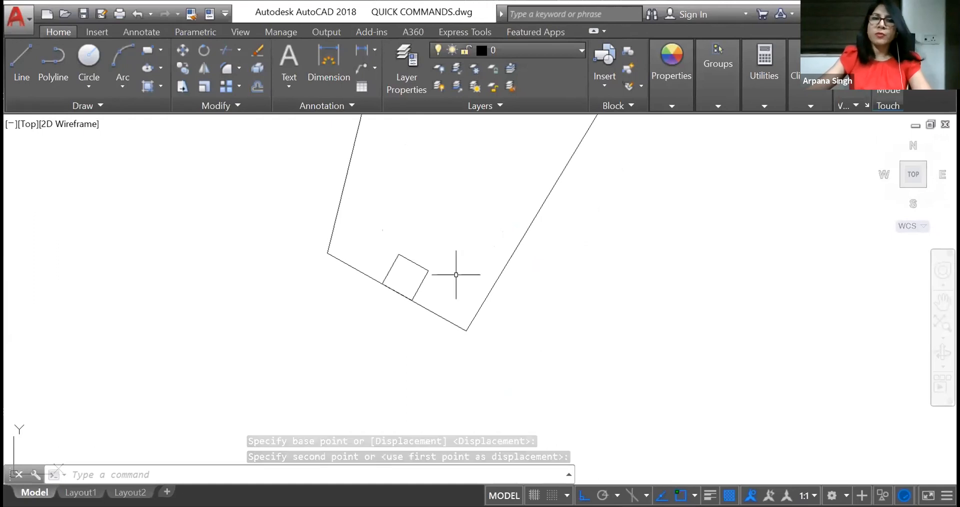
Move the small square and the shape's slanted right side together straight up, away from the lower edge.
left_click(519, 244)
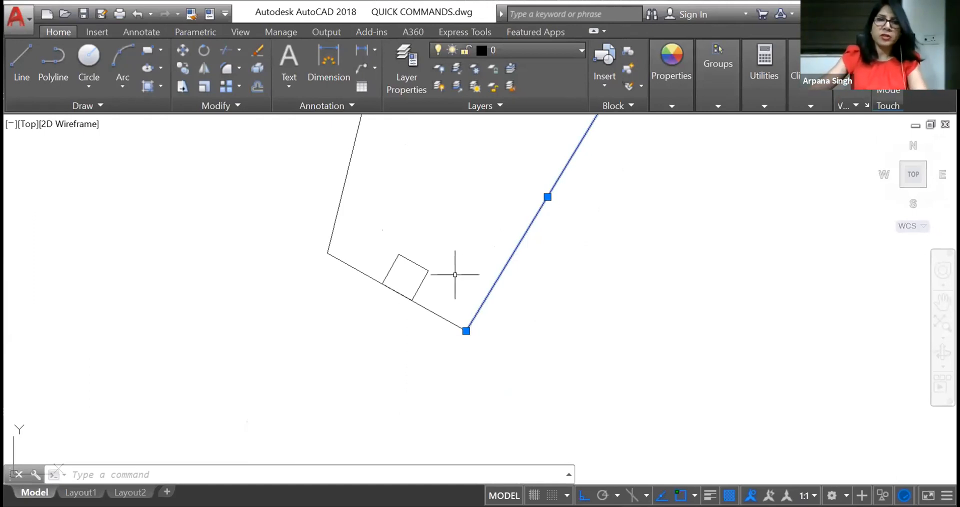
left_click(431, 276)
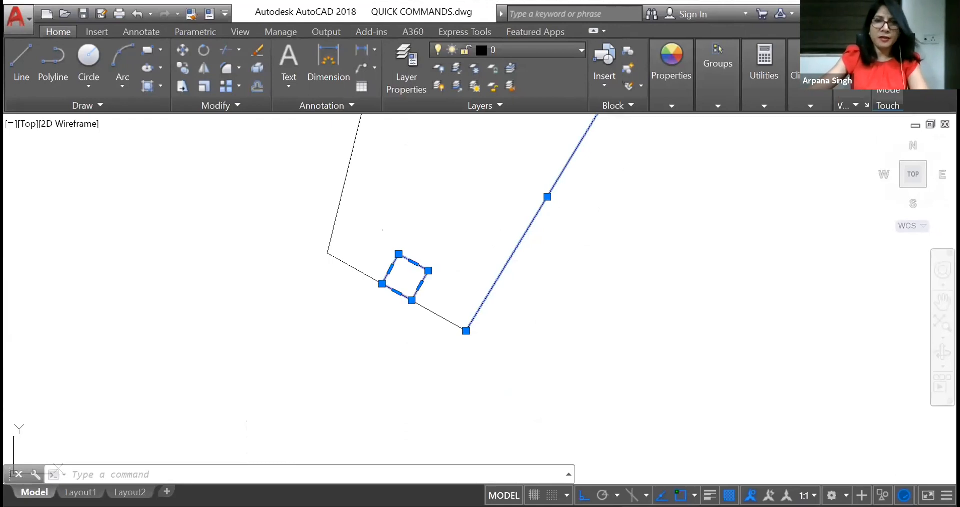
right_click(418, 253)
left_click(450, 295)
left_click(397, 253)
left_click(435, 193)
Move the shape's slanted right side back down so its lower endpoint meets the end of the lower edge.
left_click(503, 213)
left_click(499, 209)
left_click(497, 234)
left_click(492, 224)
right_click(488, 229)
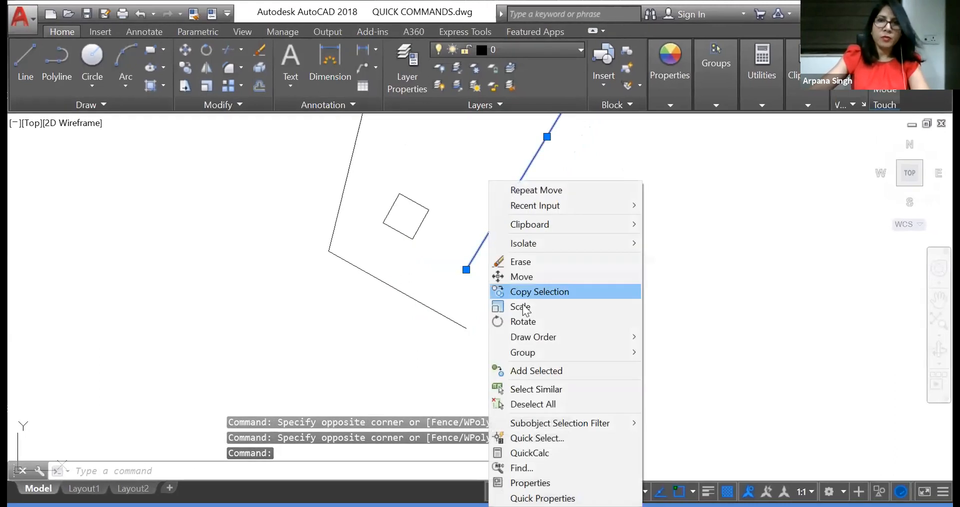
left_click(525, 275)
left_click(467, 272)
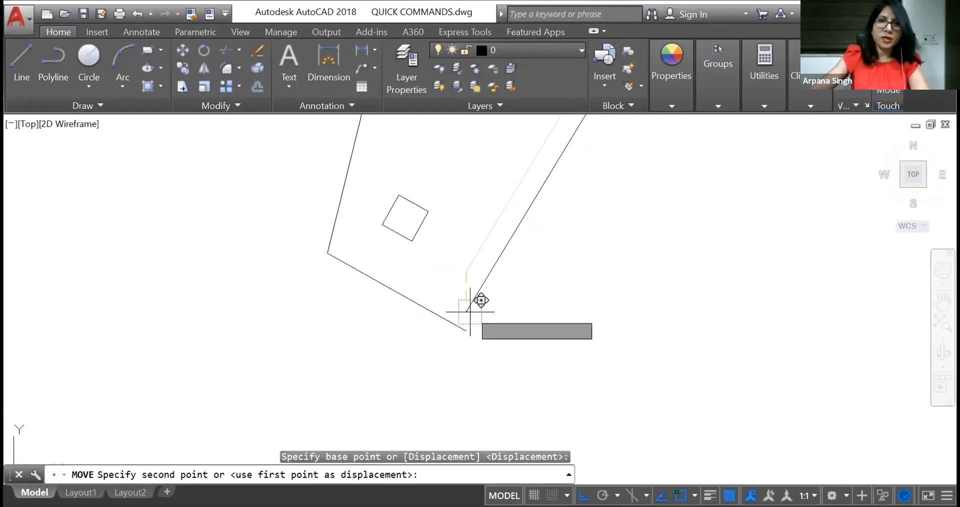
left_click(467, 328)
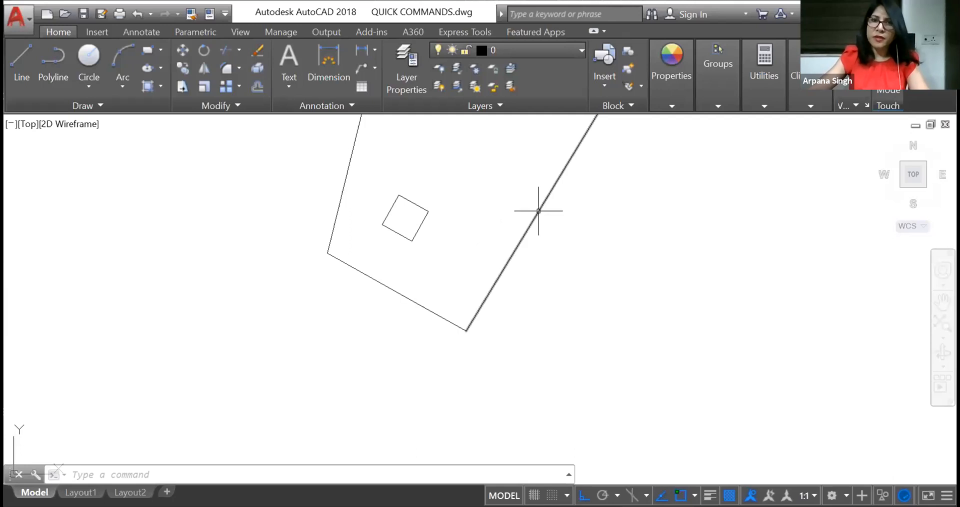
Move the small square by its lowest corner onto the shape's lowest vertex and inspect how its edges fit.
left_click(423, 223)
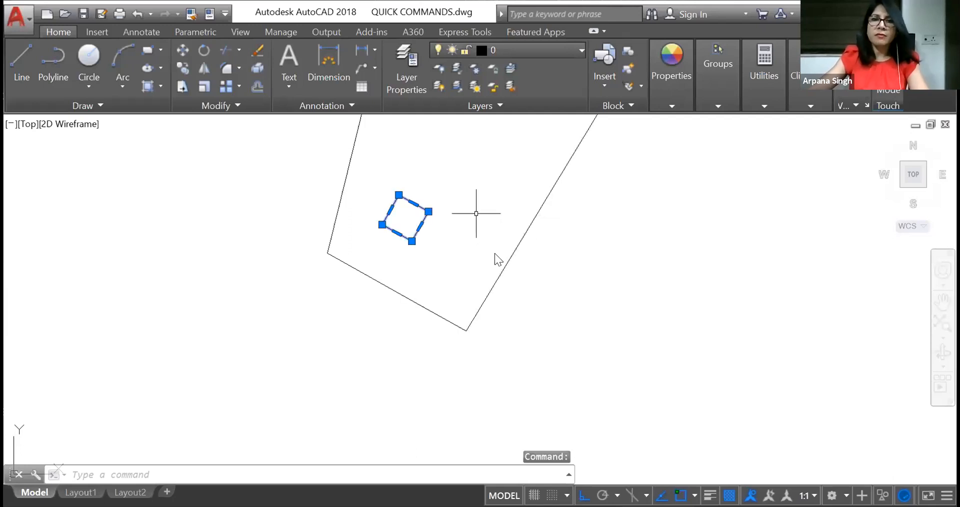
type("m")
key("Return")
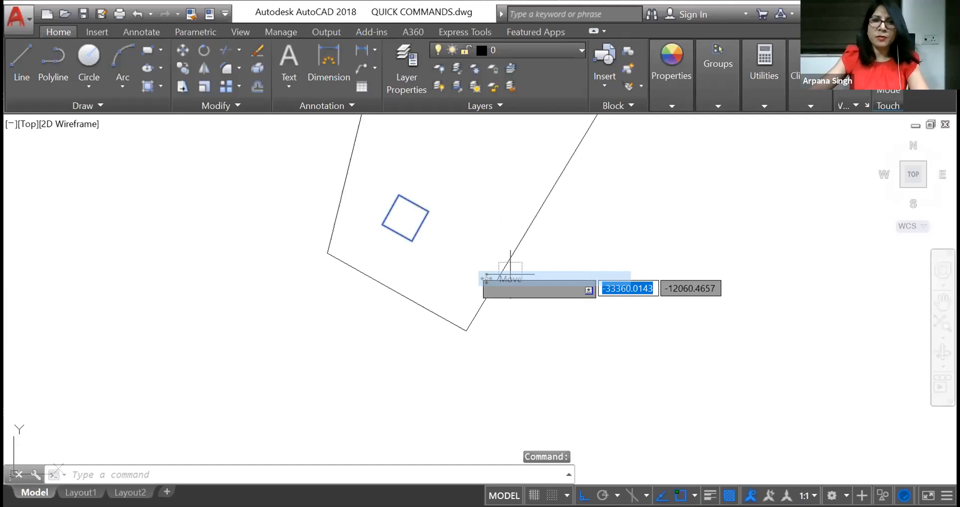
left_click(412, 241)
left_click(466, 329)
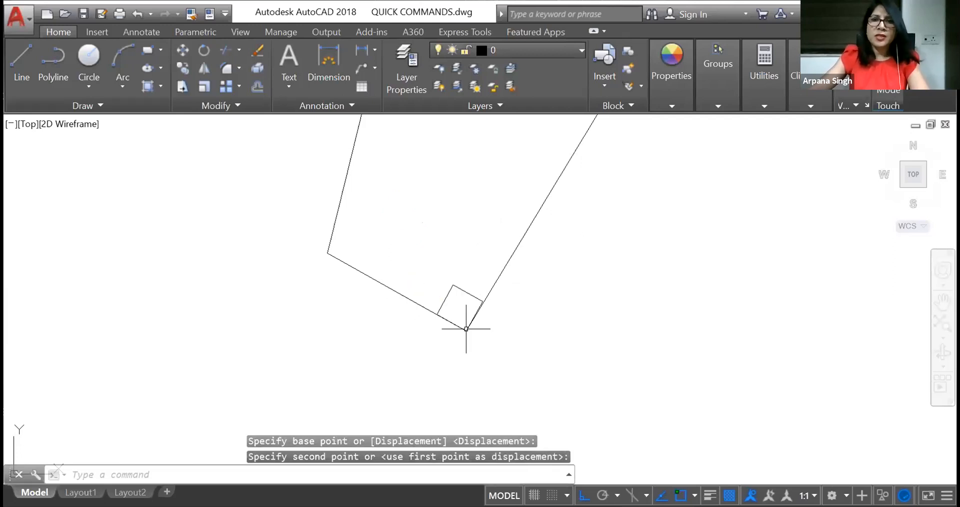
scroll(481, 311, "up", 10)
scroll(491, 210, "down", 2)
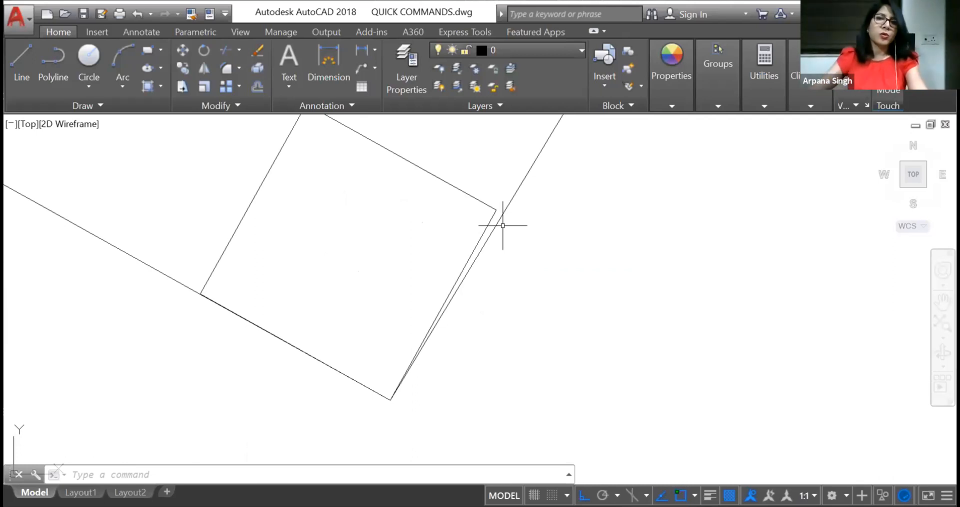
Move the small square up from the lowest vertex to a free spot inside the four-sided shape.
left_click(474, 198)
right_click(474, 198)
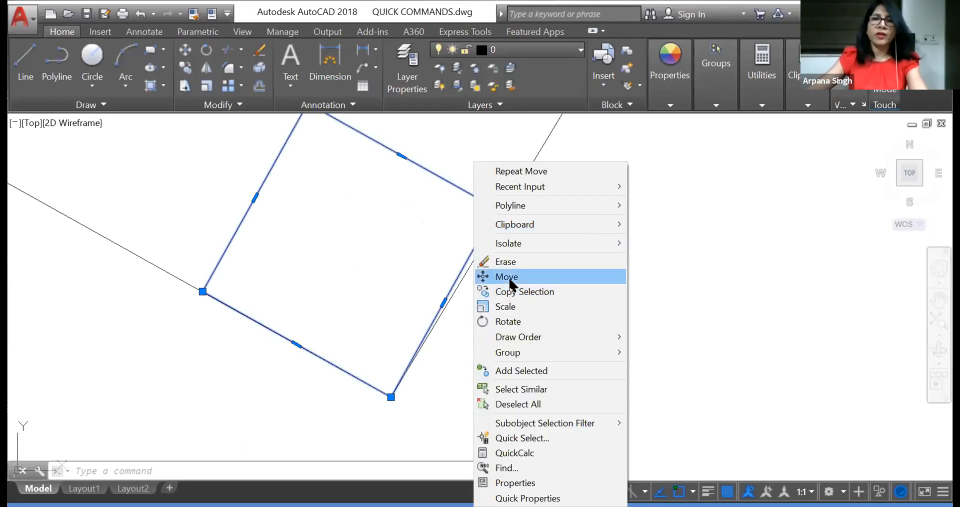
left_click(505, 277)
scroll(390, 275, "down", 10)
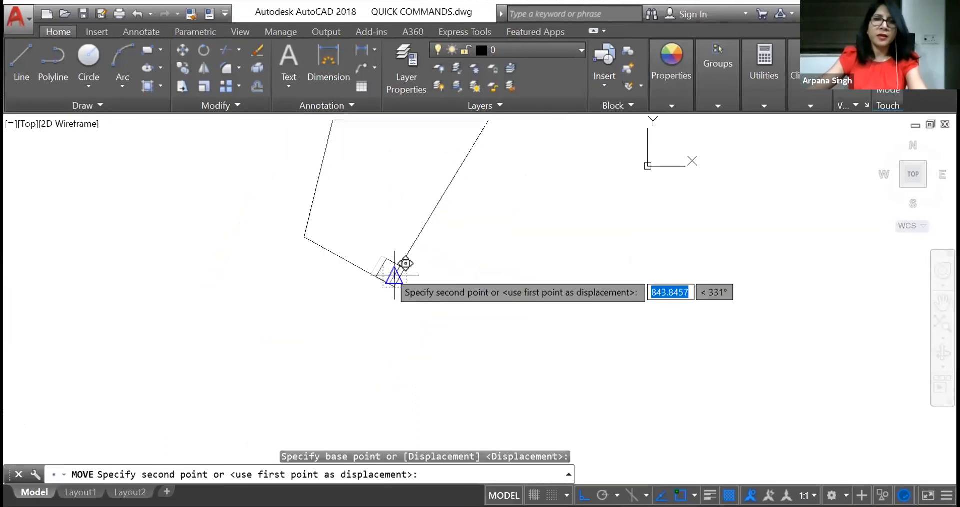
left_click(393, 223)
key("Escape")
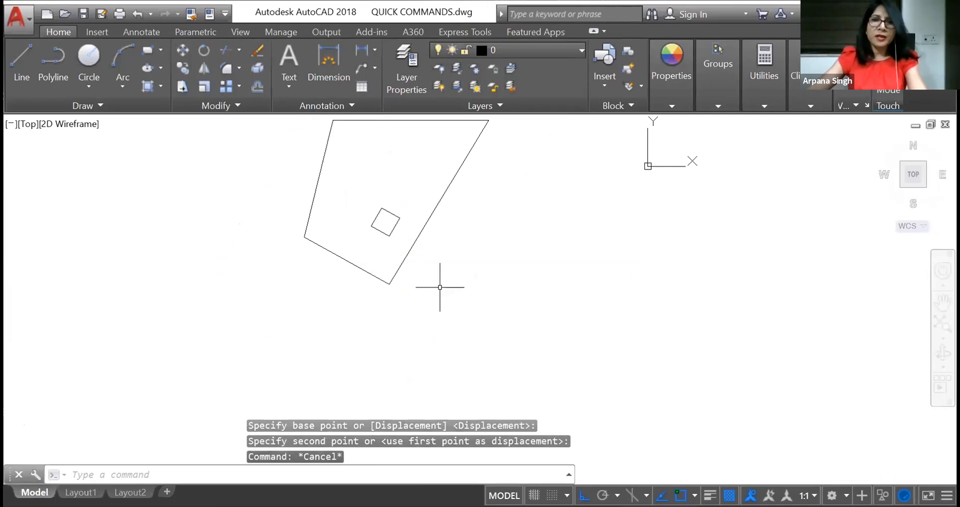
Rotate the small square by Reference about the shape's lowest vertex, aligning its right edge with the slanted right side.
left_click(388, 233)
mouse_move(389, 235)
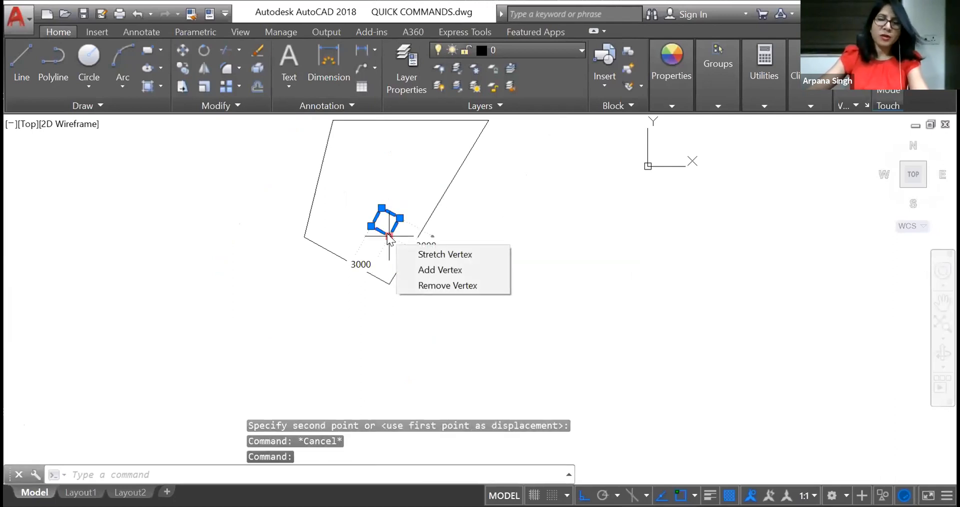
right_click(443, 278)
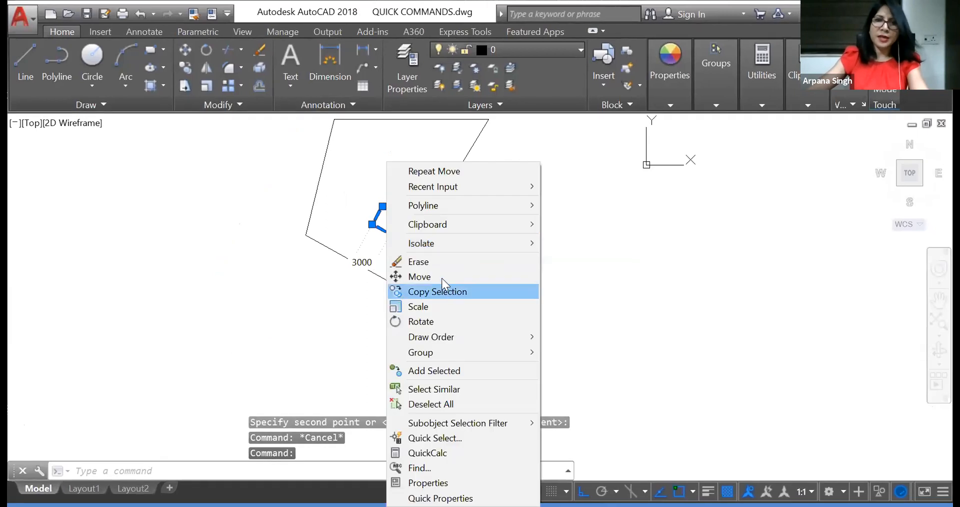
left_click(420, 321)
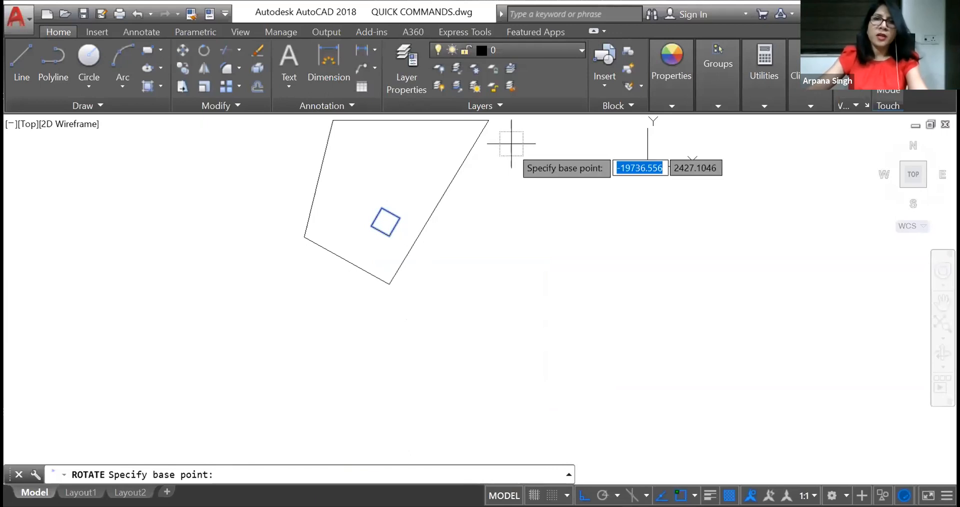
left_click(389, 284)
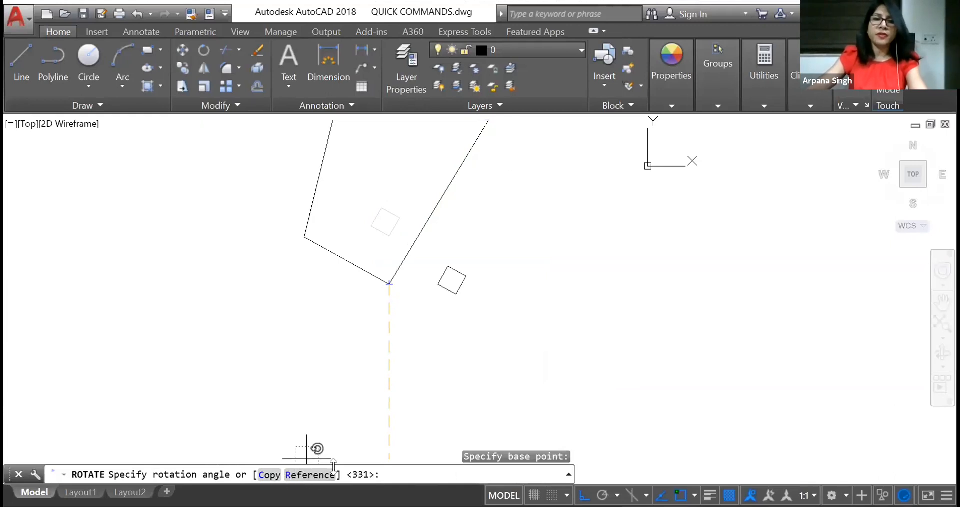
left_click(295, 475)
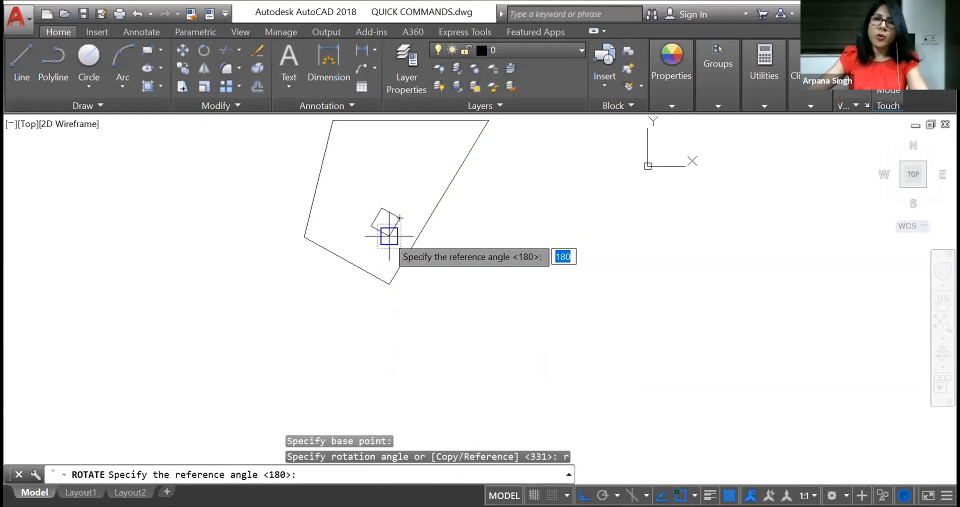
scroll(397, 214, "up", 2)
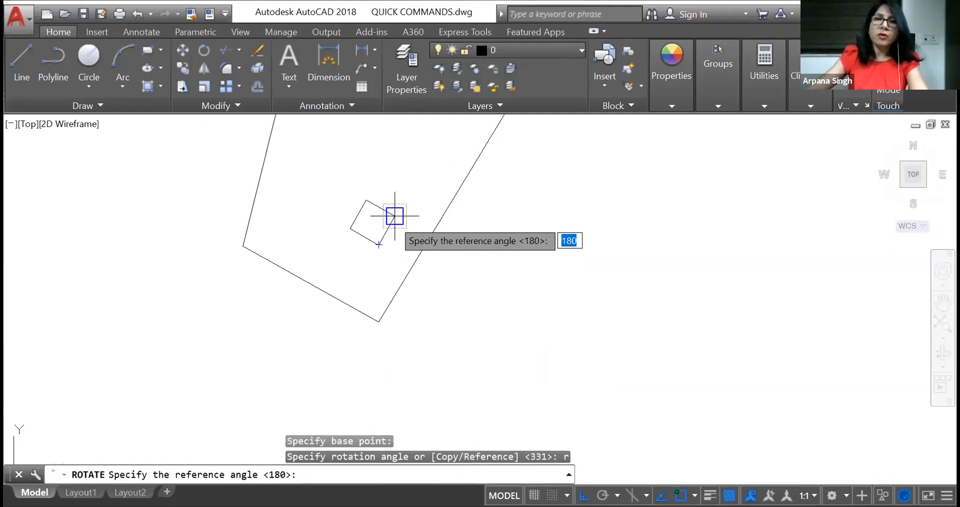
left_click(378, 246)
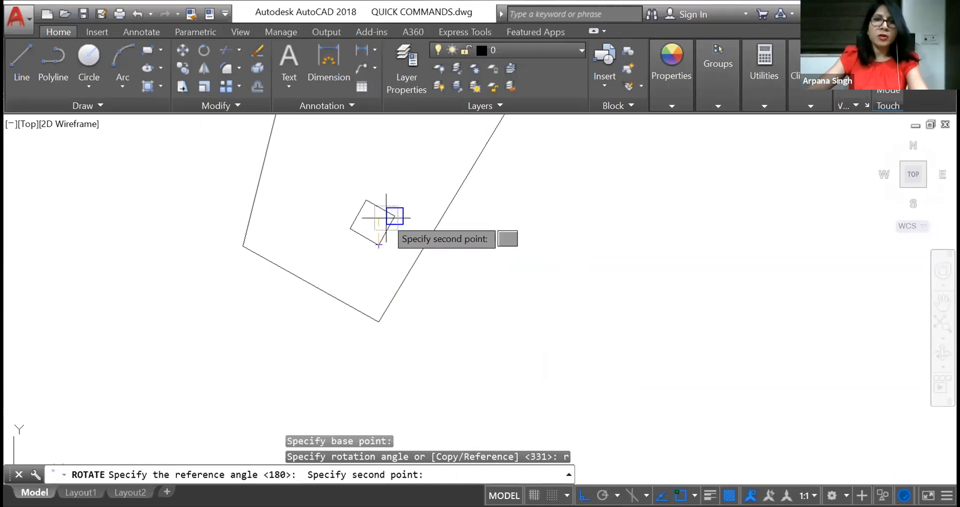
left_click(395, 216)
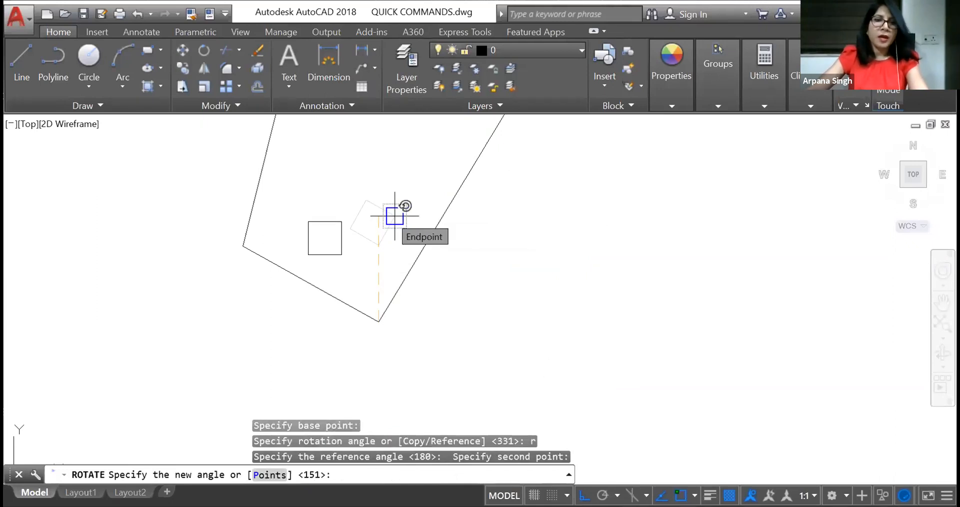
scroll(353, 337, "down", 2)
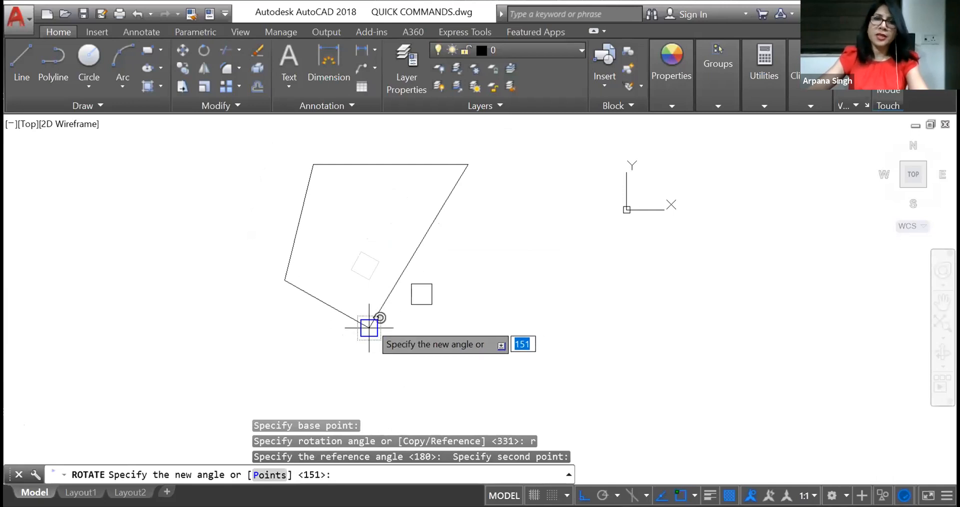
left_click(468, 164)
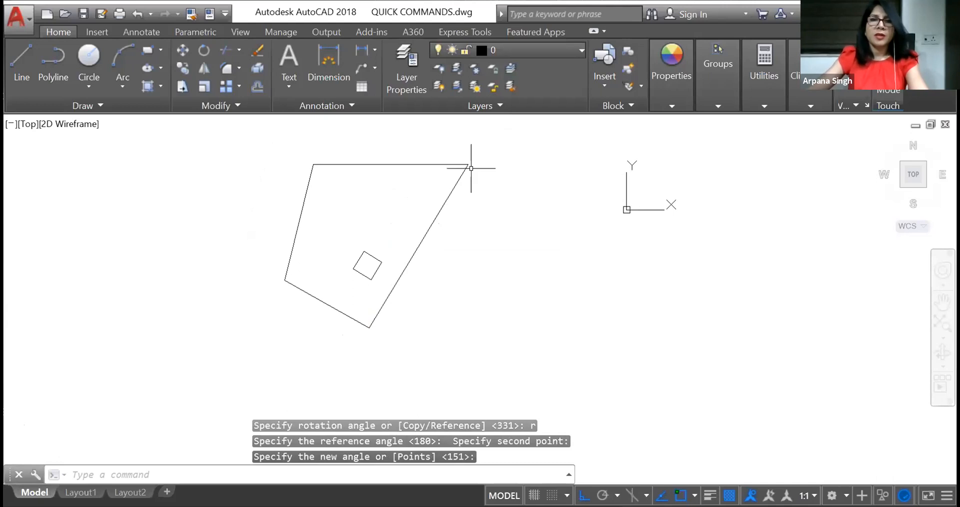
Move the small square by its lowest corner onto the slanted right side, just above the shape's lowest vertex.
left_click(357, 262)
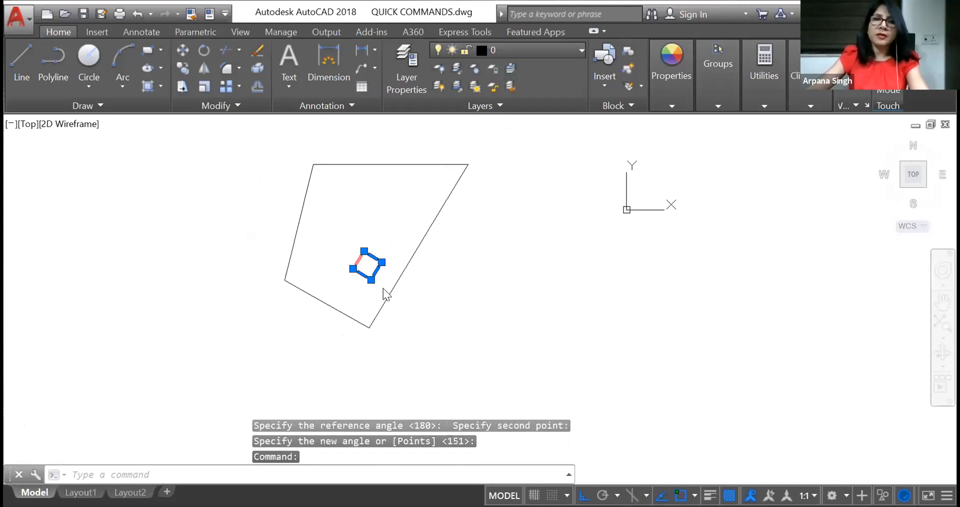
right_click(359, 282)
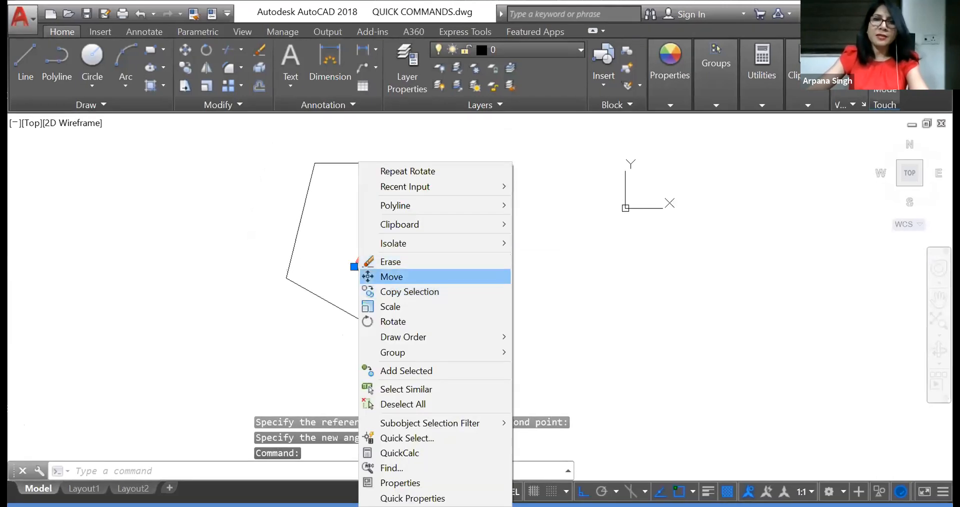
left_click(373, 277)
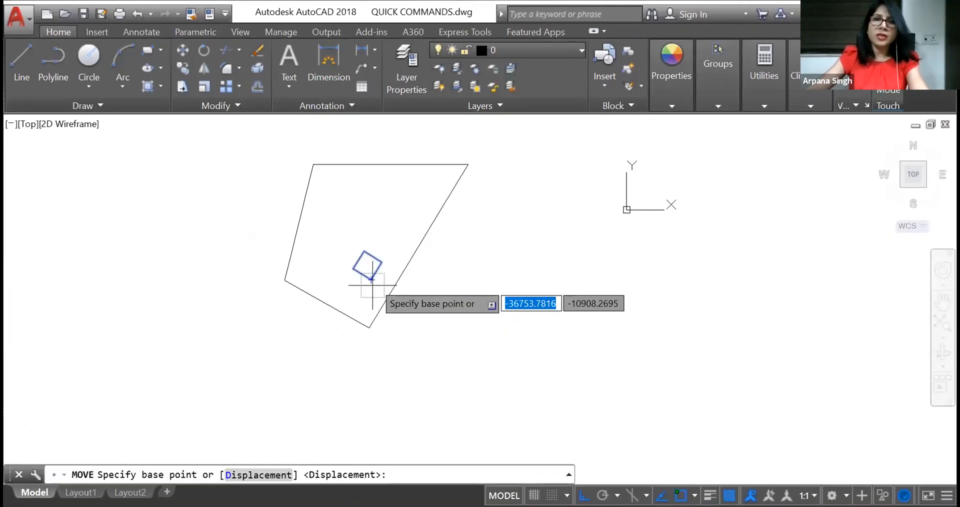
left_click(370, 281)
left_click(371, 326)
scroll(369, 321, "up", 10)
scroll(420, 281, "down", 6)
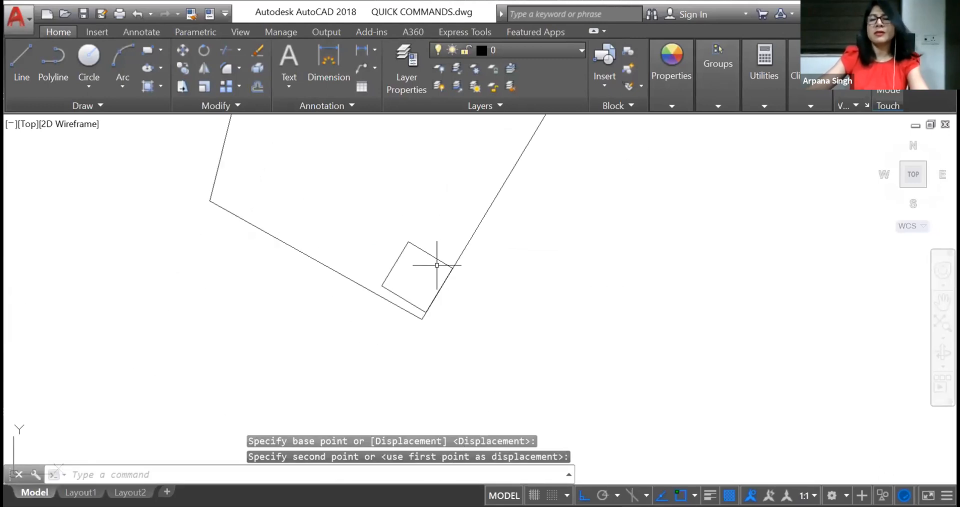
scroll(520, 274, "down", 4)
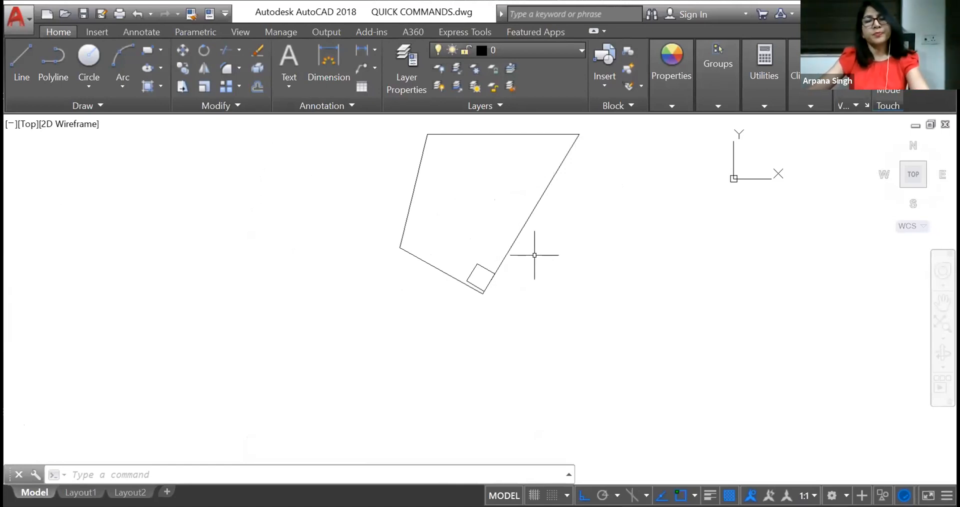
Examine the Quick Commands in CAD list beside the floor plan to find the command that follows Rotate Reference.
scroll(489, 220, "down", 4)
scroll(553, 221, "up", 2)
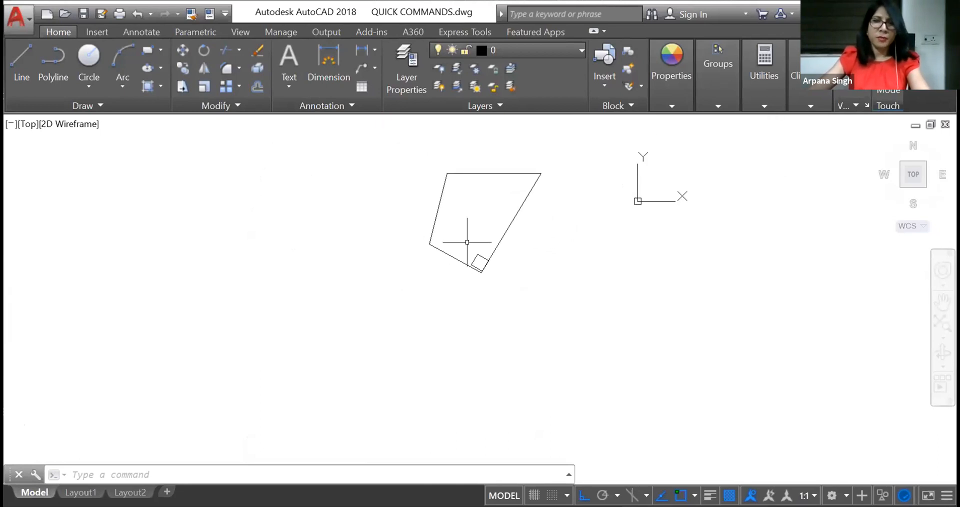
scroll(488, 264, "up", 2)
scroll(455, 264, "down", 2)
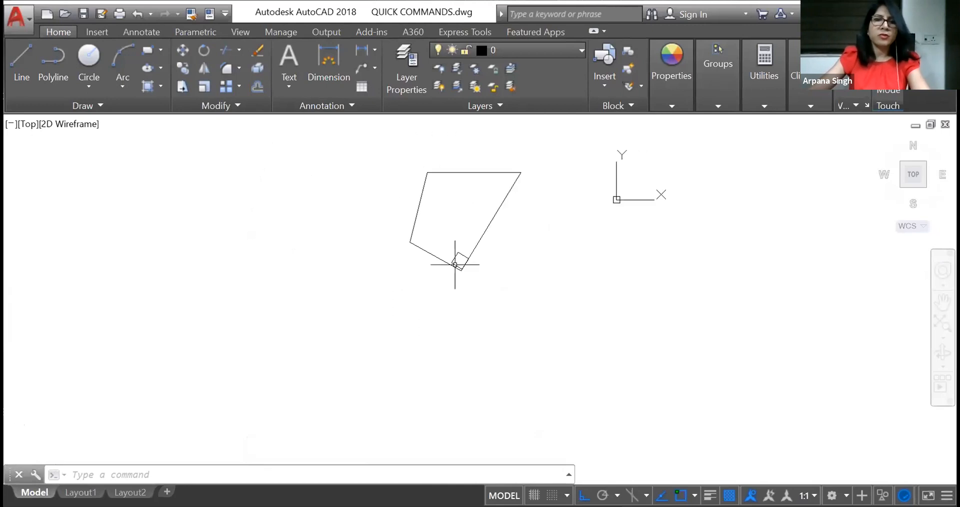
middle_click_drag(459, 203, 437, 268)
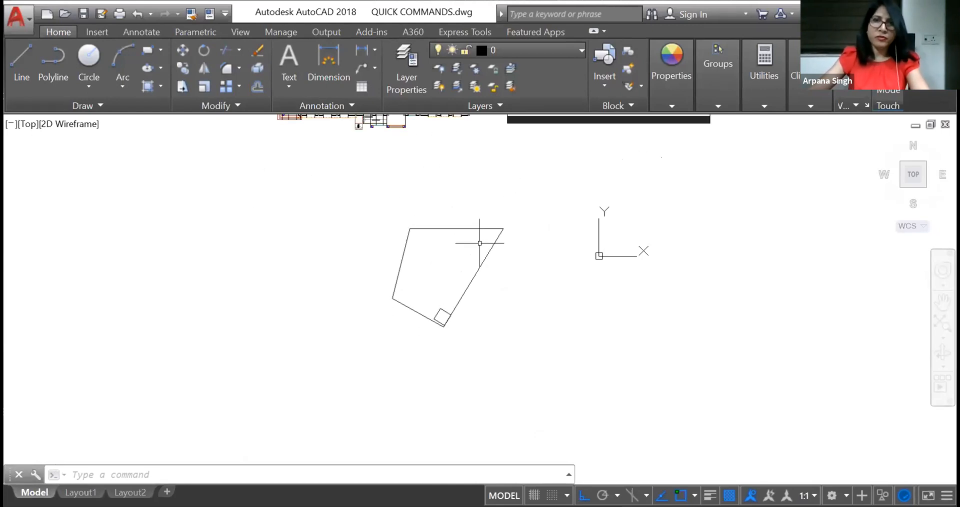
scroll(465, 280, "down", 3)
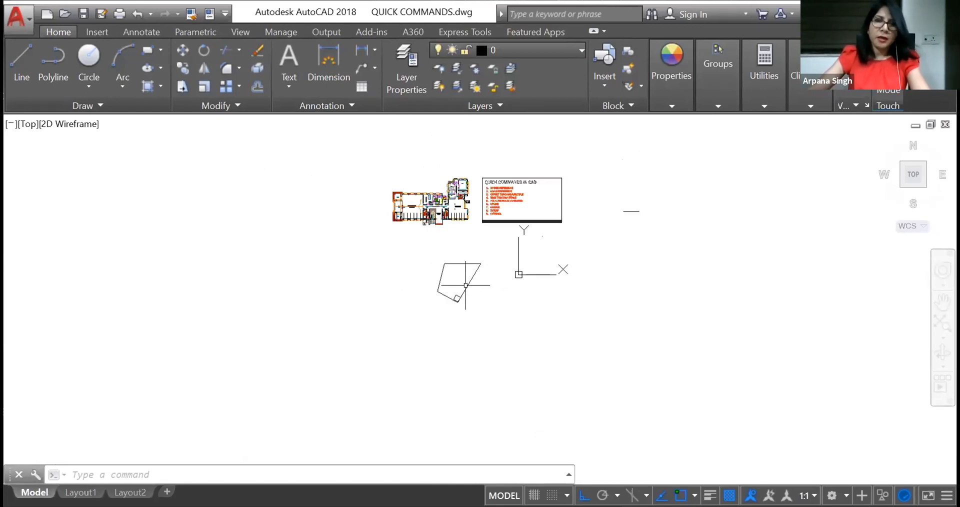
scroll(475, 241, "up", 2)
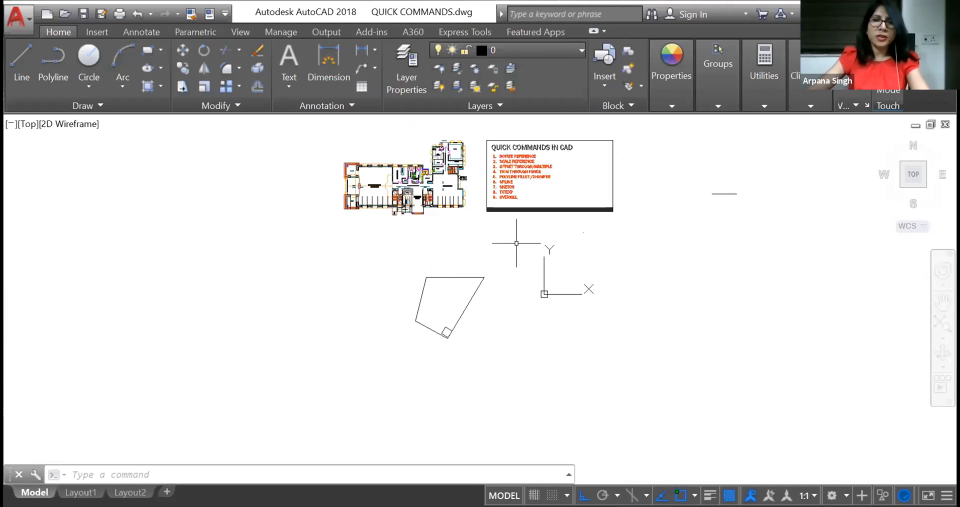
scroll(521, 198, "up", 2)
middle_click_drag(534, 183, 522, 226)
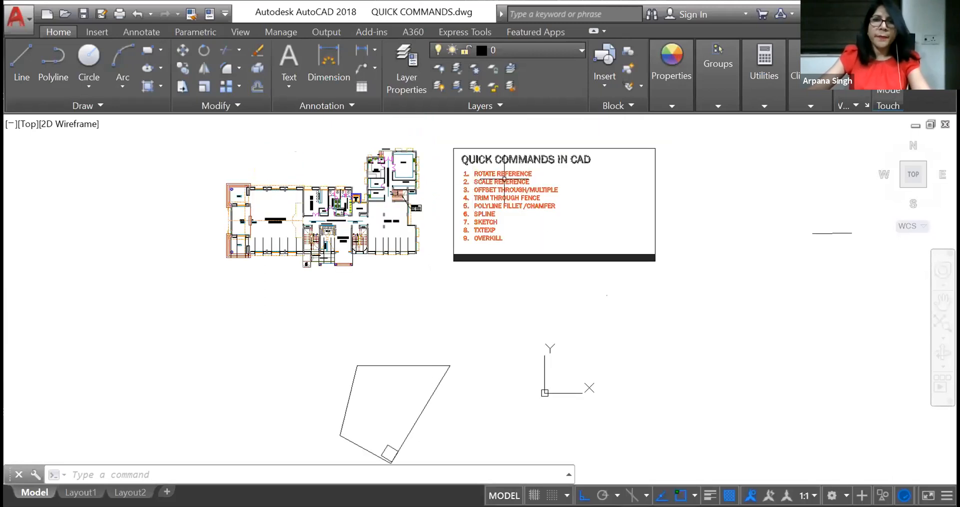
scroll(505, 179, "up", 4)
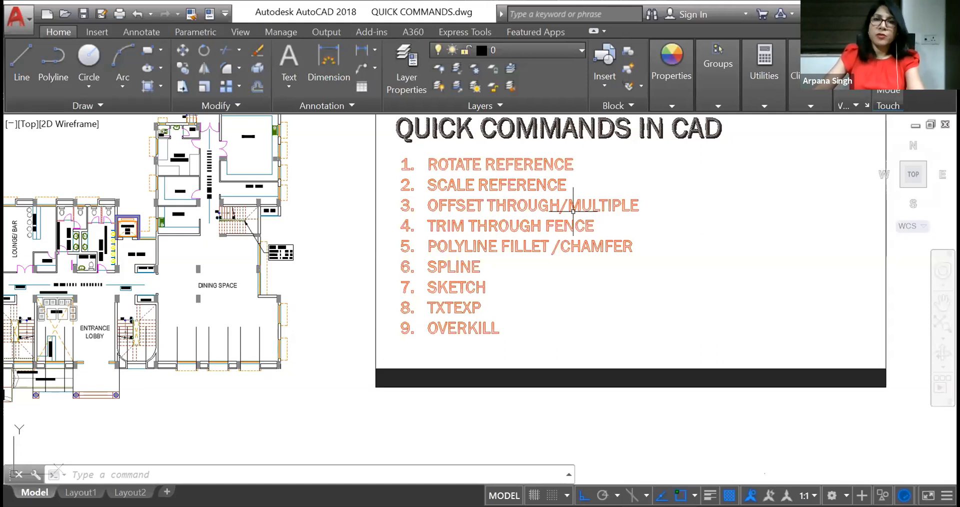
Copy the right-hand sofa of the entrance lobby's waiting area straight down to the free space below the floor plan.
scroll(573, 210, "down", 6)
scroll(468, 296, "up", 2)
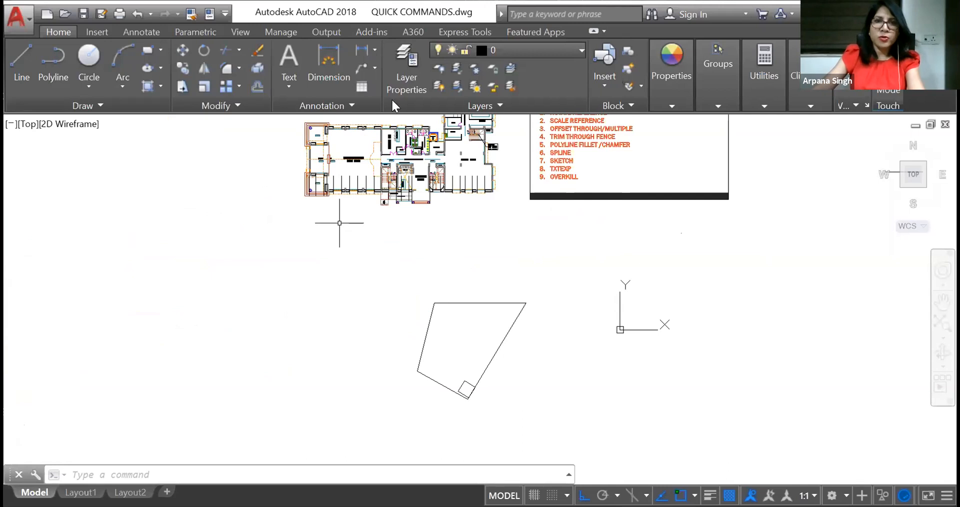
scroll(423, 153, "up", 4)
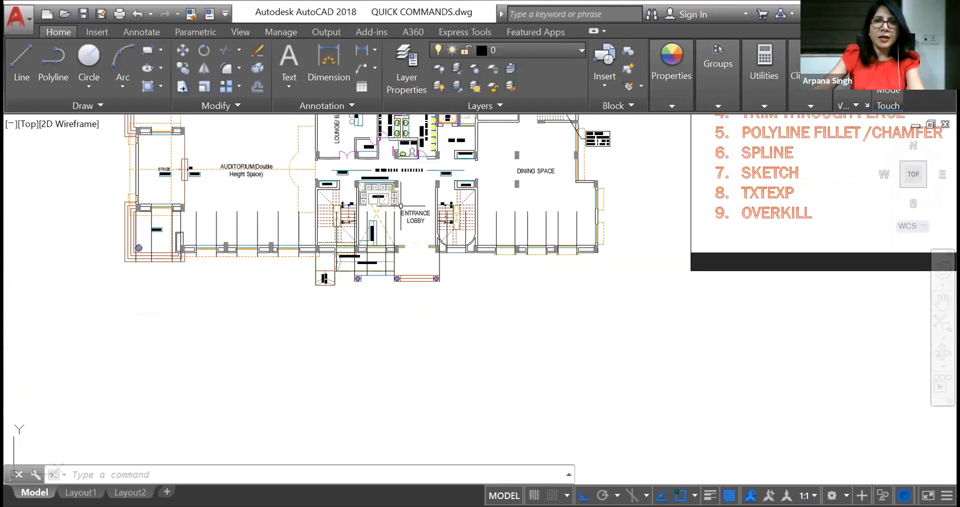
scroll(401, 205, "up", 6)
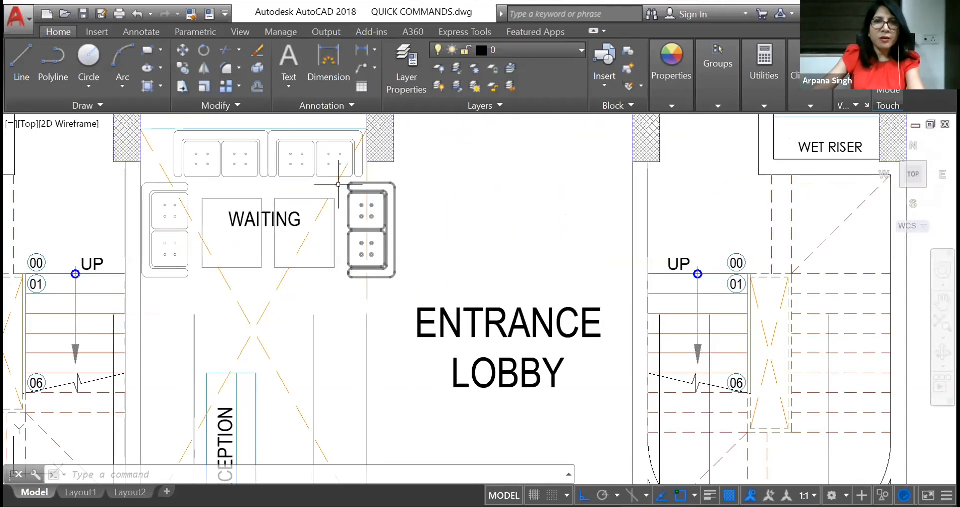
left_click(334, 184)
scroll(339, 184, "up", 3)
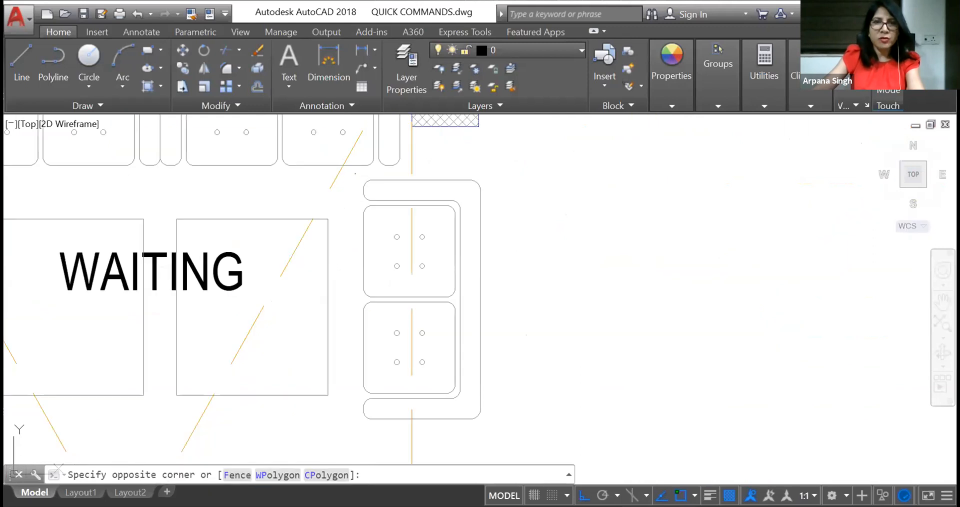
scroll(481, 378, "down", 2)
left_click(489, 441)
right_click(534, 306)
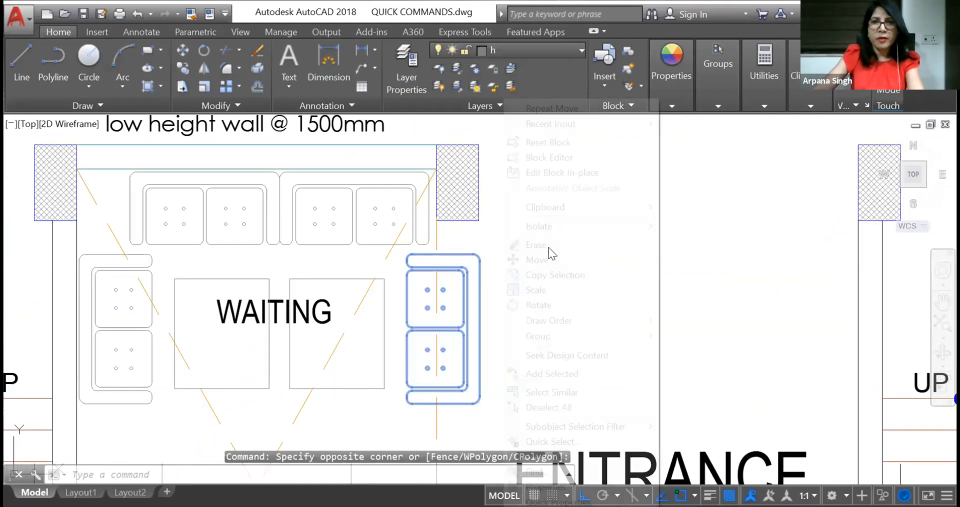
left_click(554, 273)
left_click(460, 331)
scroll(489, 293, "down", 5)
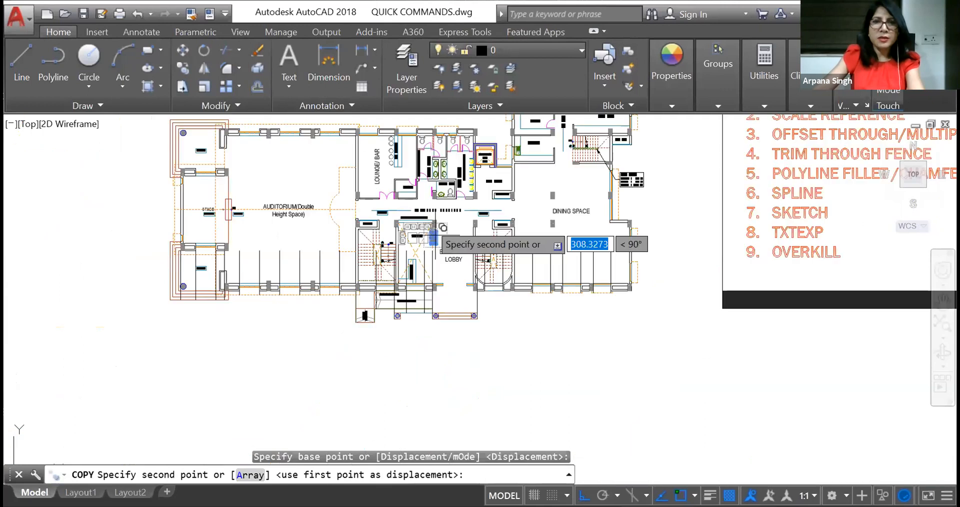
left_click(419, 395)
scroll(419, 395, "up", 3)
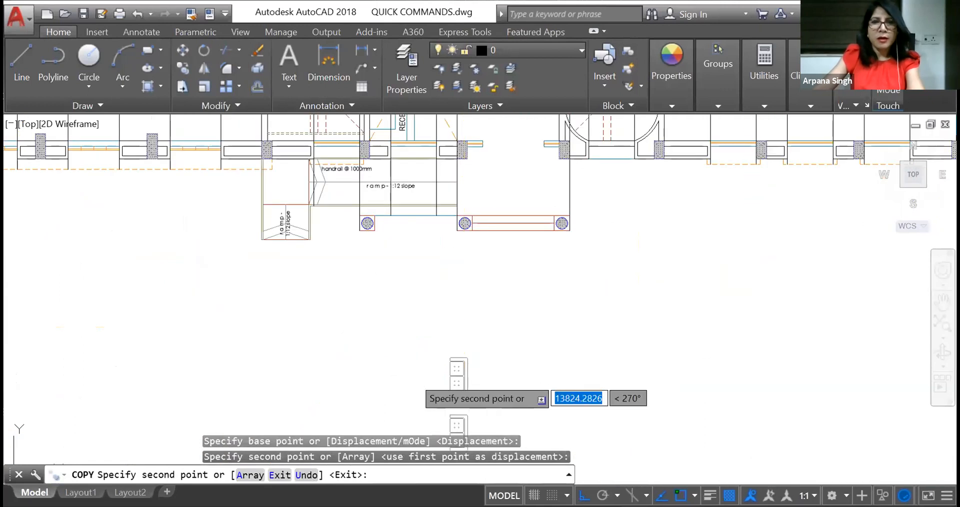
key("Escape")
Rotate the copied sofa a quarter turn counterclockwise about its back edge so that its back faces the floor plan.
middle_click_drag(419, 395, 410, 327)
left_click(424, 334)
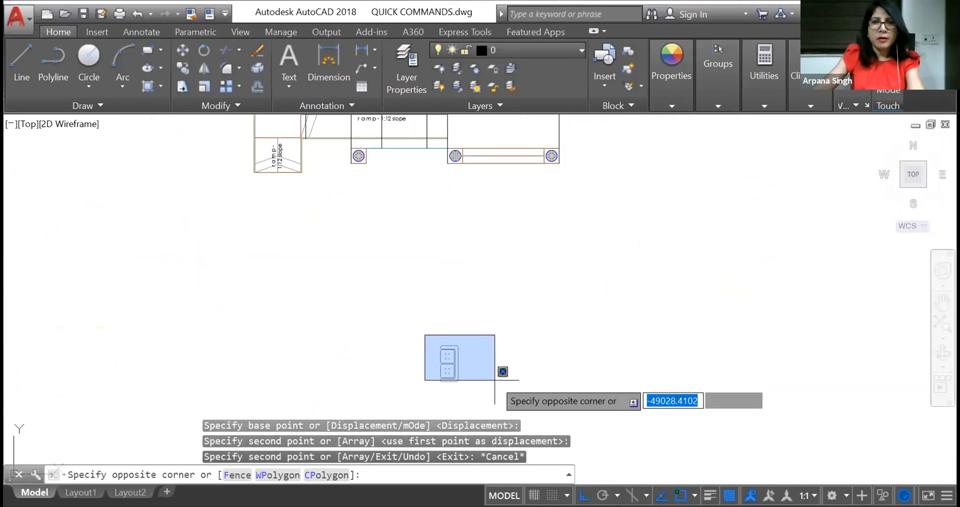
left_click(495, 381)
right_click(499, 328)
left_click(521, 302)
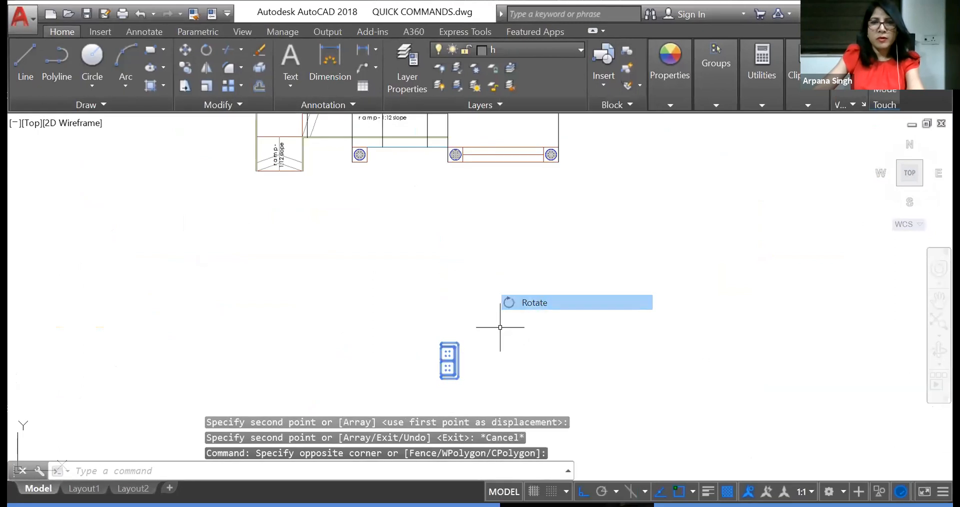
left_click(458, 364)
left_click(456, 276)
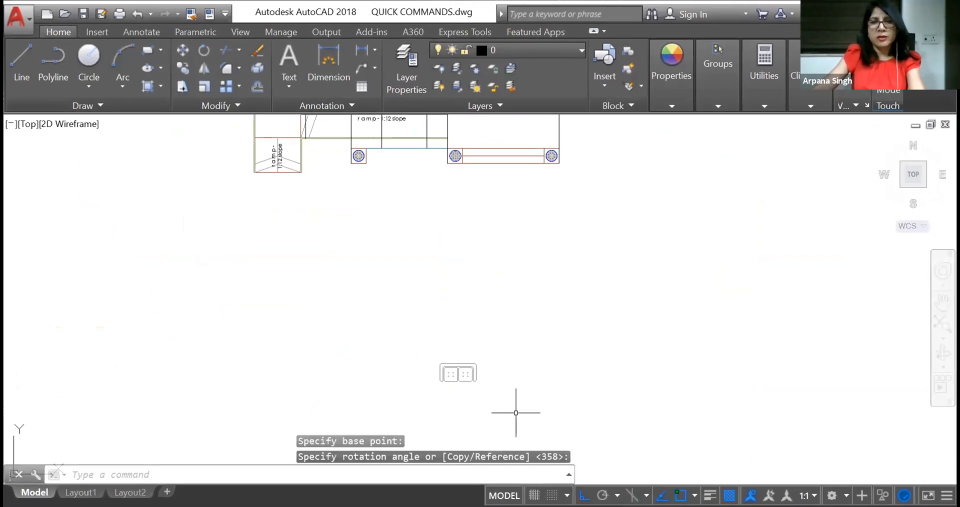
scroll(468, 422, "up", 3)
middle_click_drag(467, 422, 471, 331)
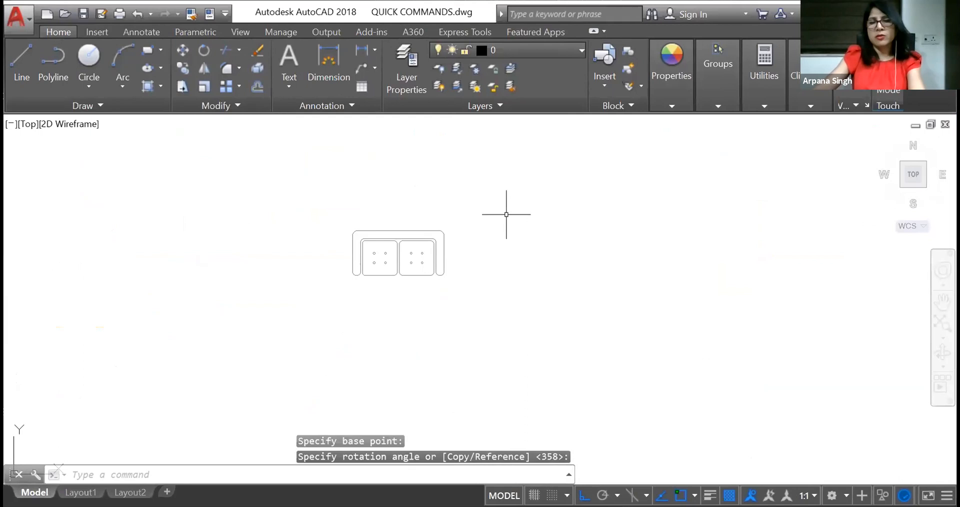
Scale the copied sofa by a factor of 7 about the midpoint of its left seat's front edge.
left_click(331, 225)
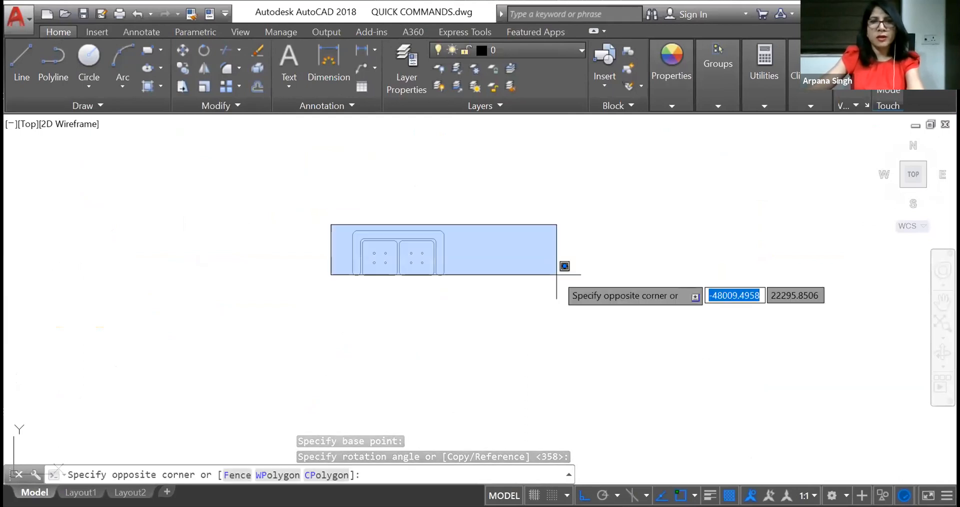
left_click(562, 273)
right_click(502, 284)
left_click(446, 210)
left_click(383, 291)
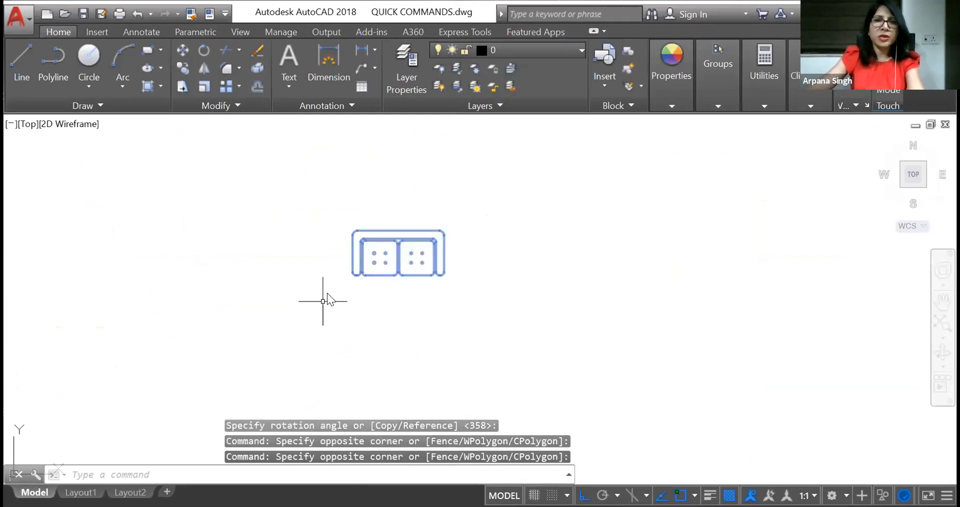
right_click(326, 296)
left_click(362, 289)
left_click(380, 272)
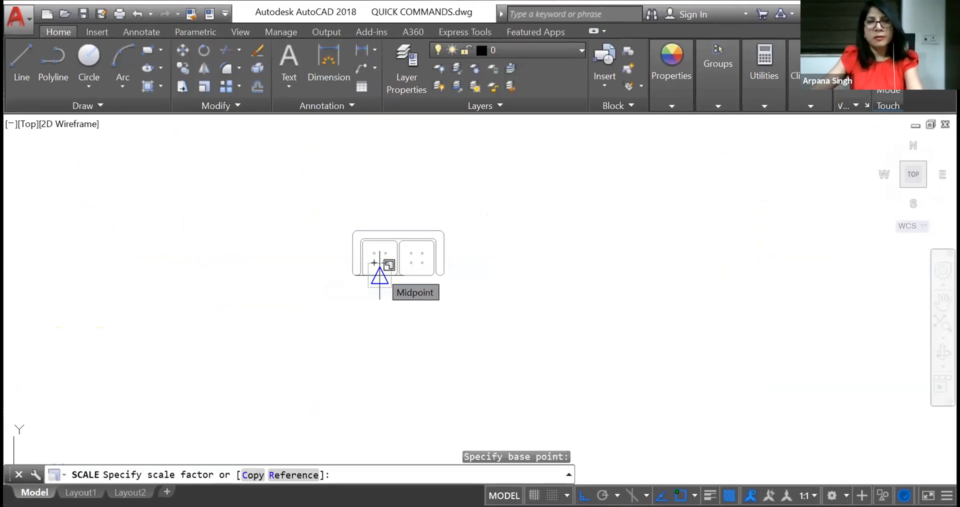
type("7")
key("Return")
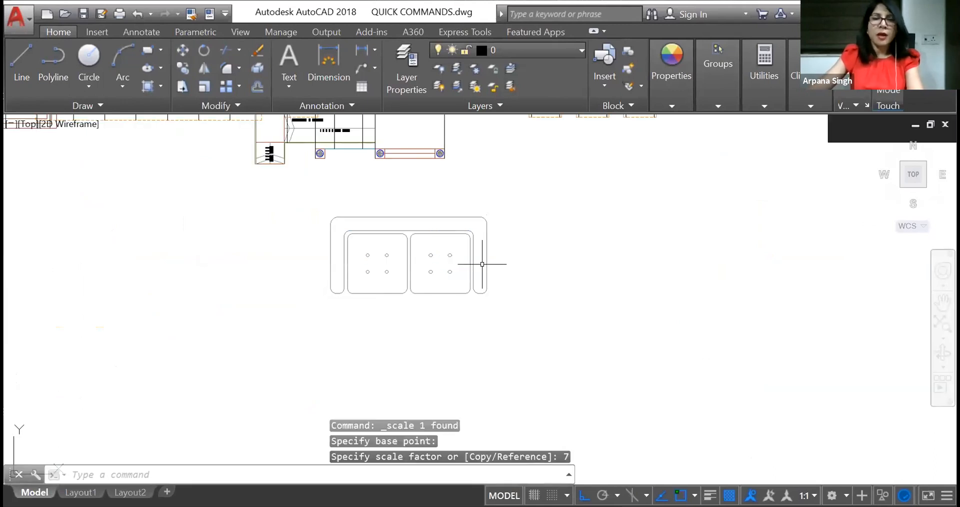
scroll(482, 266, "down", 2)
middle_click_drag(313, 223, 300, 287)
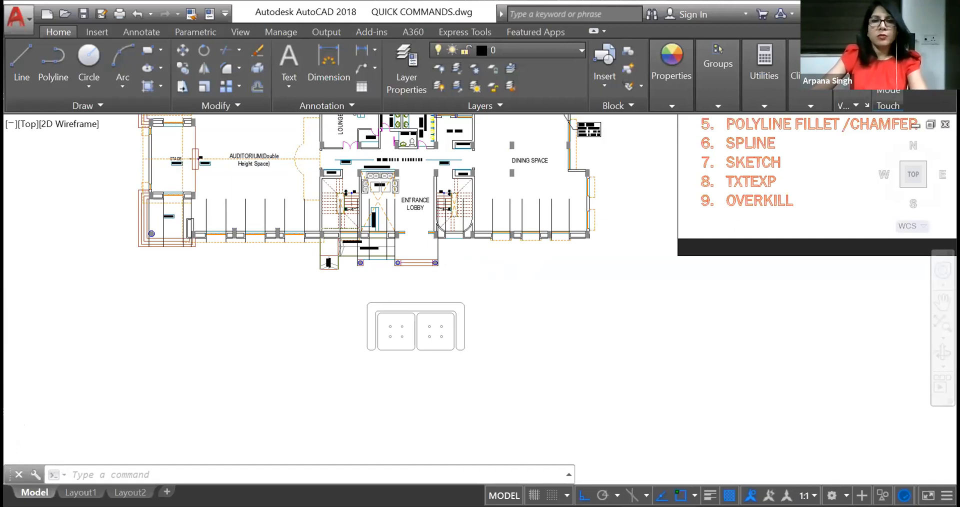
Draw a short horizontal line in the free space below the enlarged sofa.
scroll(499, 350, "up", 2)
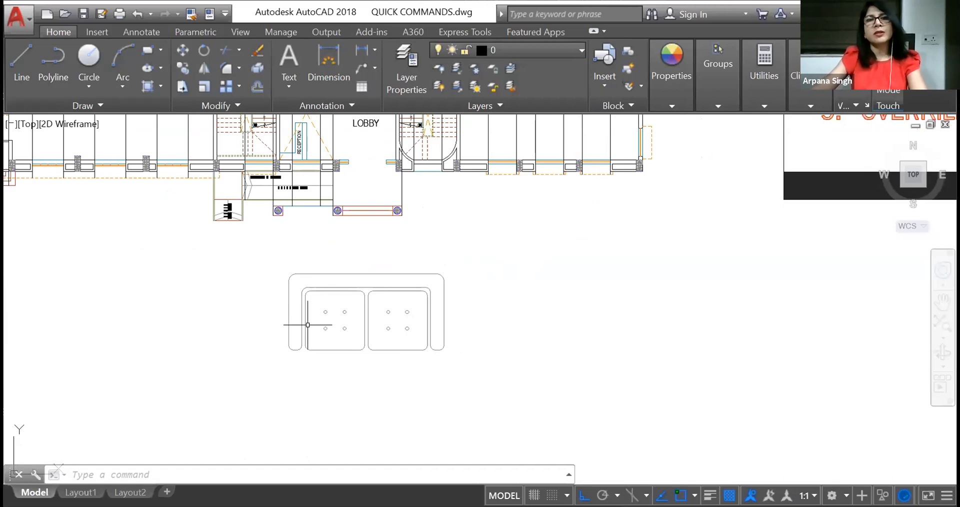
scroll(357, 312, "up", 2)
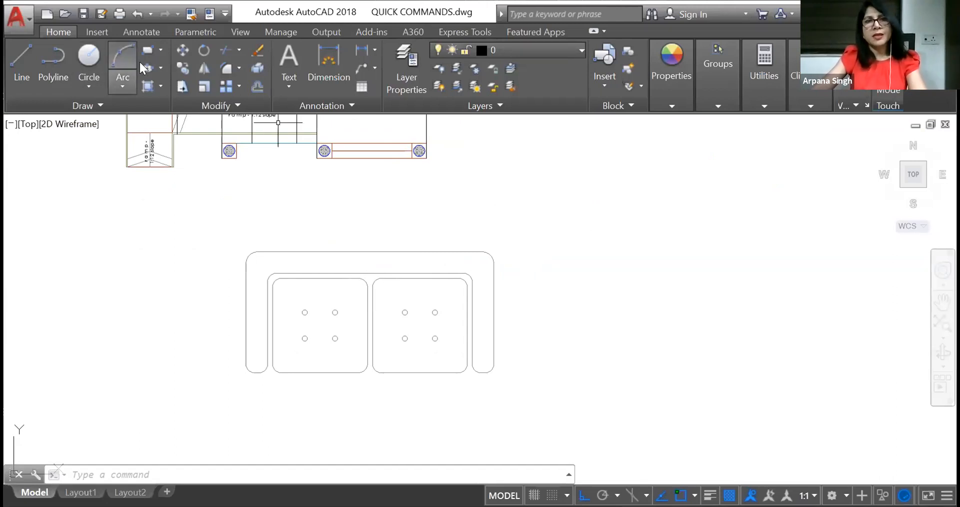
type("l")
key("Return")
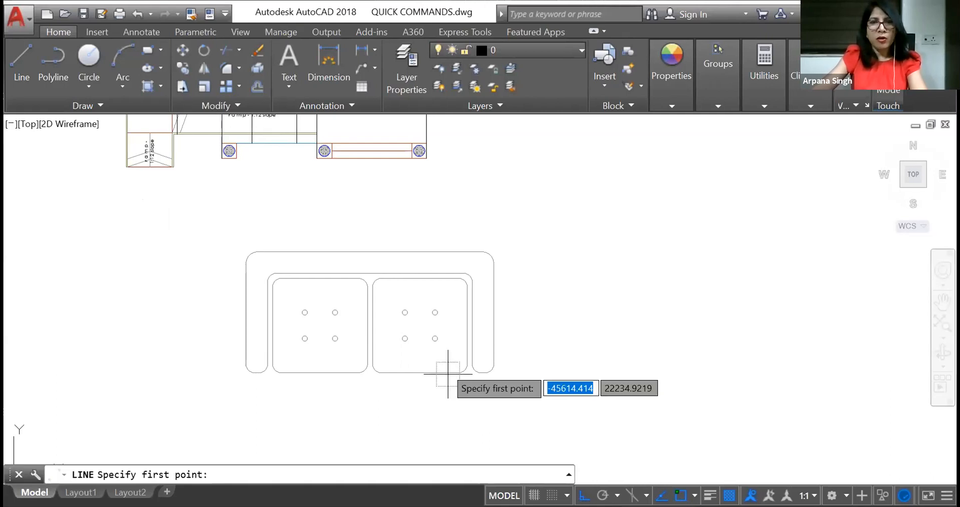
middle_click_drag(448, 374, 470, 212)
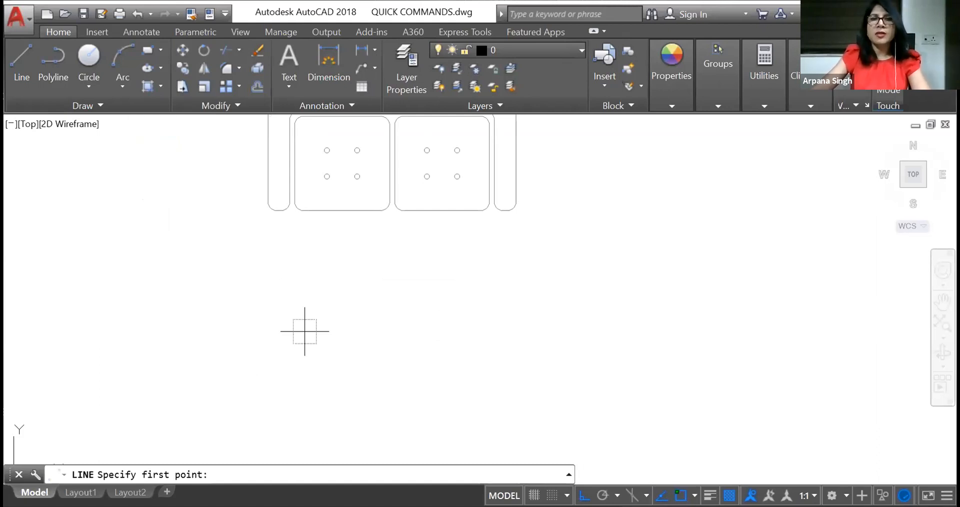
left_click(305, 331)
left_click(320, 331)
key("Return")
scroll(336, 307, "down", 2)
scroll(335, 319, "up", 2)
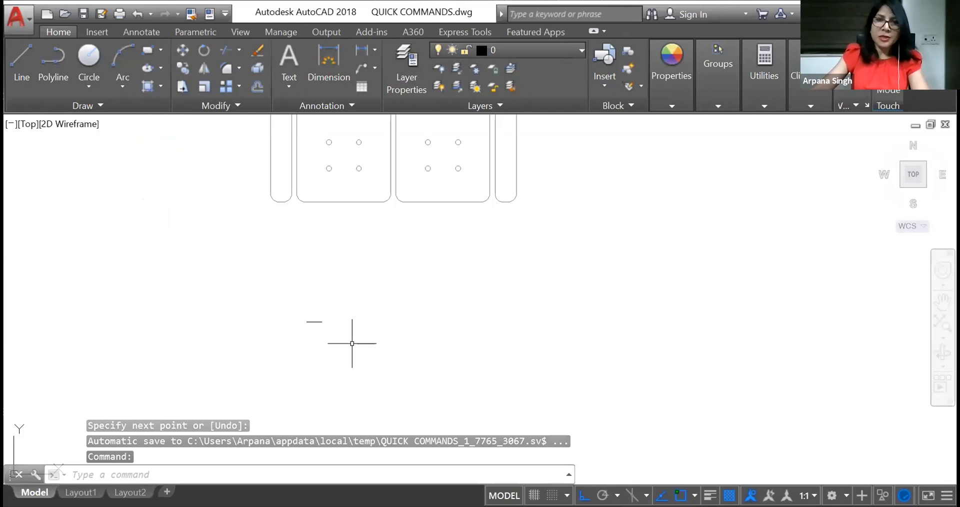
scroll(343, 327, "down", 2)
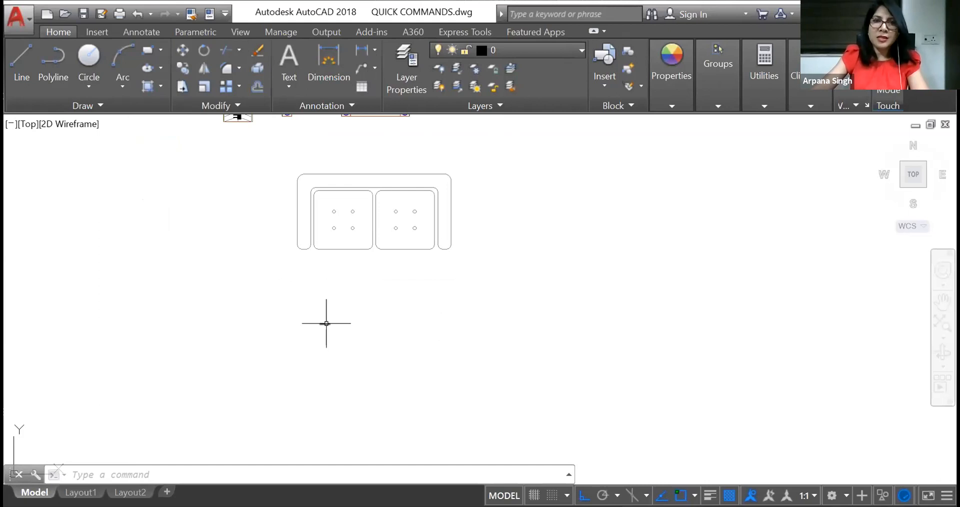
scroll(332, 217, "up", 2)
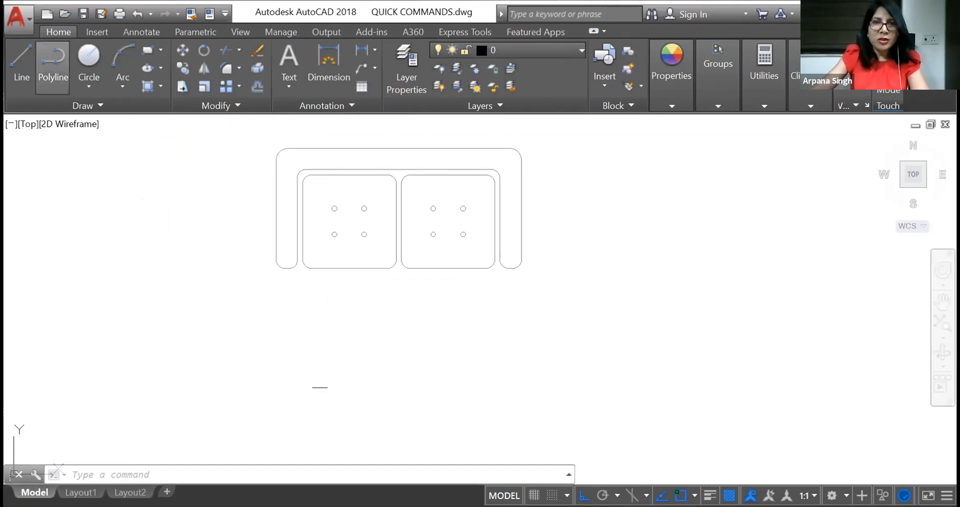
Draw a horizontal line across the left seat between its side edges at mid-depth, and erase it again.
type("l")
key("Return")
left_click(302, 220)
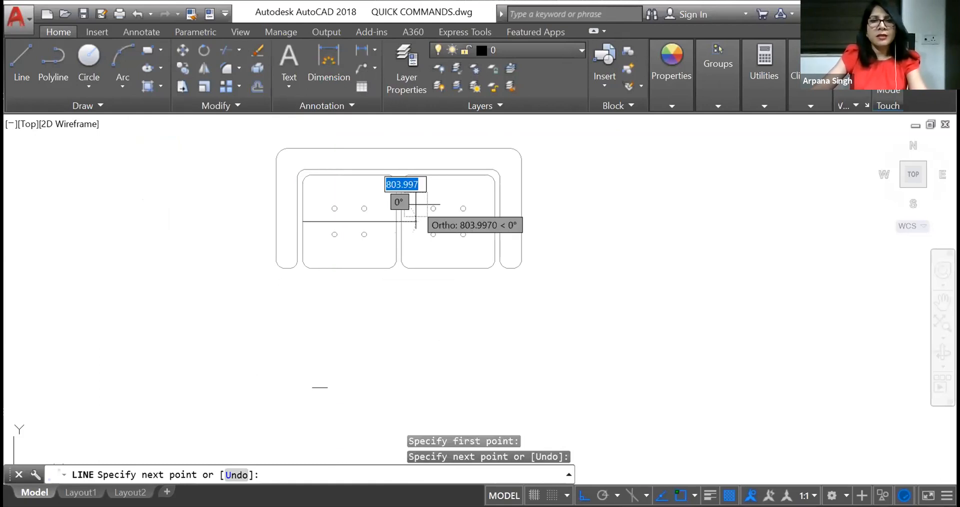
key("Escape")
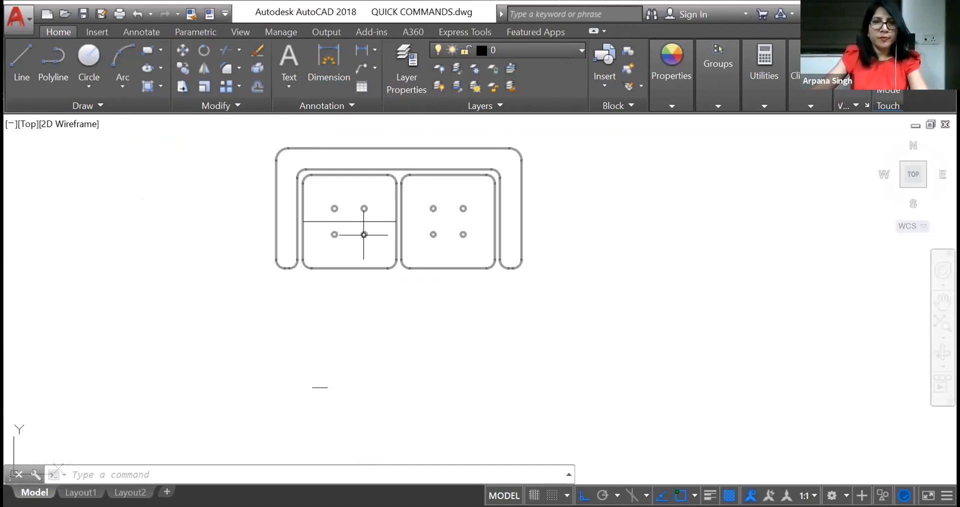
left_click(365, 221)
type("E")
key("Return")
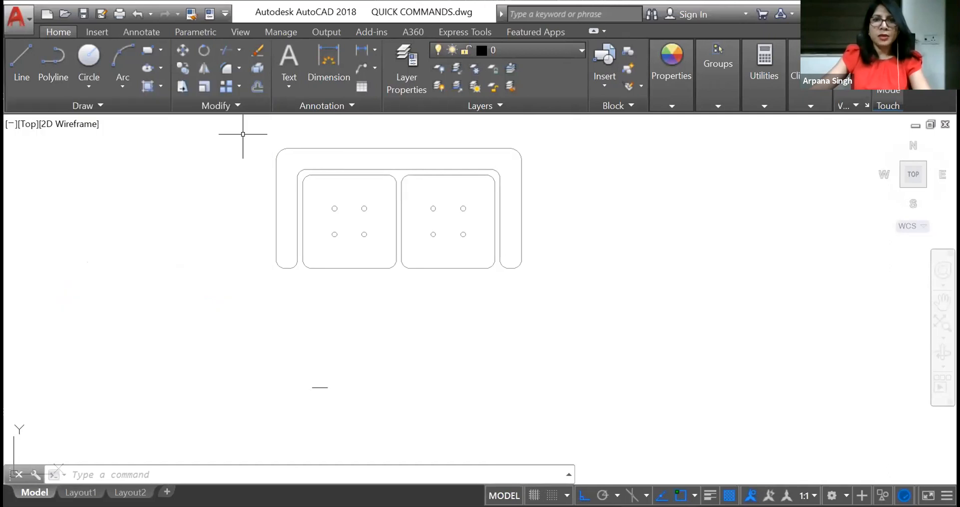
Start scaling the enlarged sofa with the Reference option, using the short line's left endpoint as the base point.
left_click(243, 134)
left_click(594, 274)
right_click(545, 187)
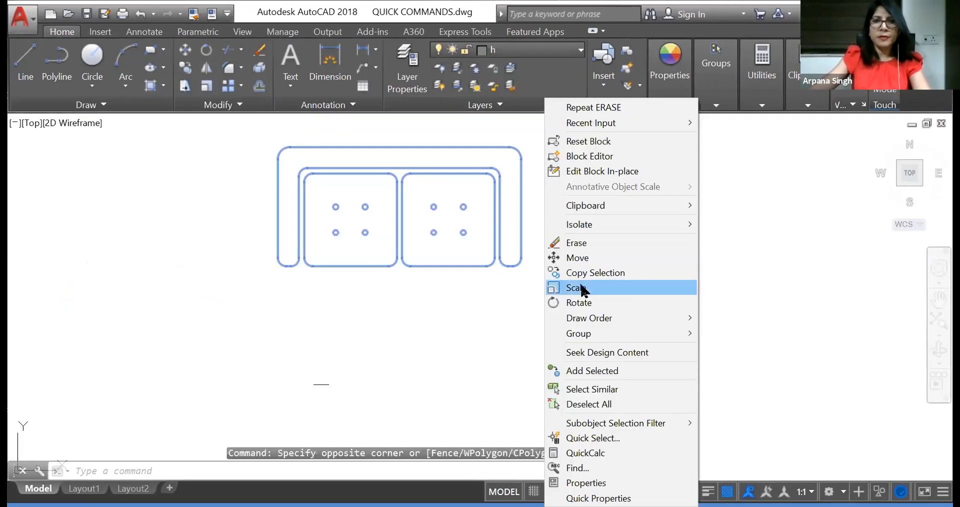
left_click(582, 289)
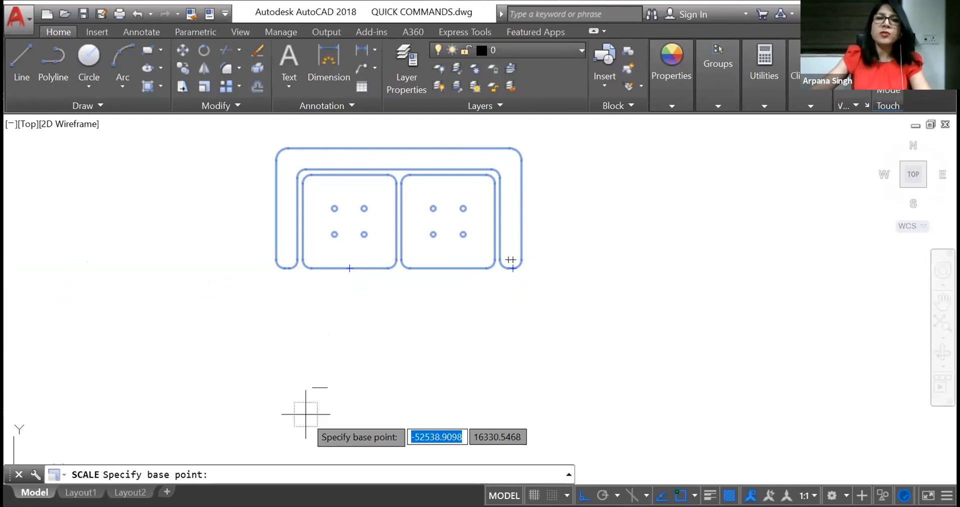
scroll(308, 411, "up", 2)
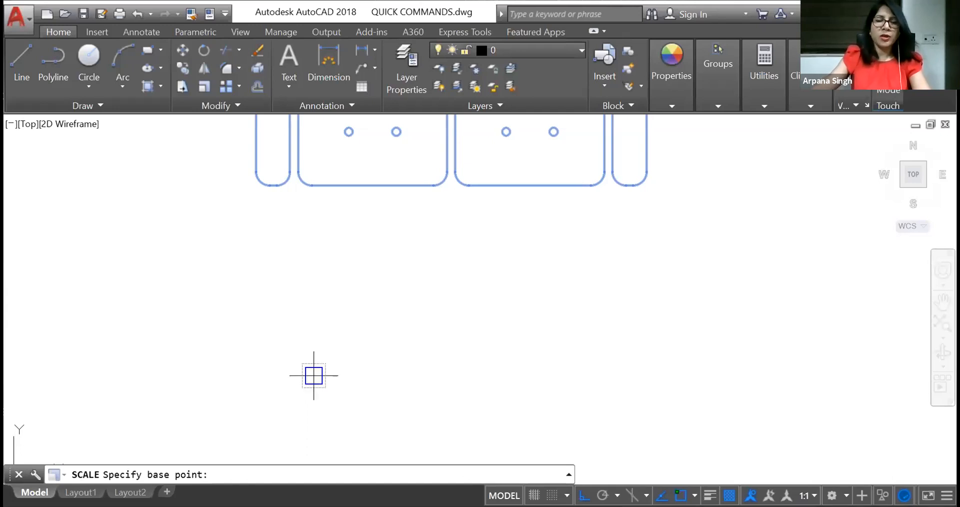
left_click(314, 376)
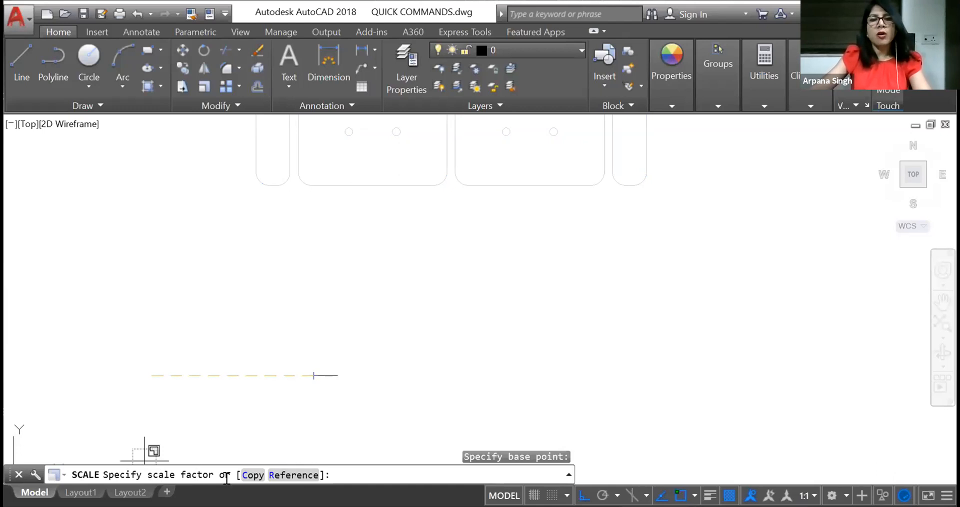
left_click(289, 476)
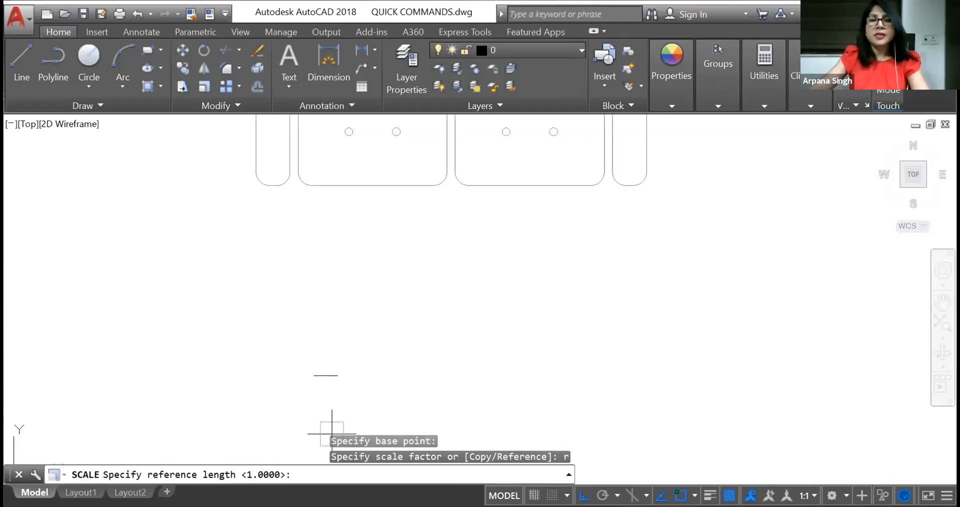
Take the left seat's full width as the reference length and the short line's right endpoint as the new length.
scroll(403, 354, "down", 2)
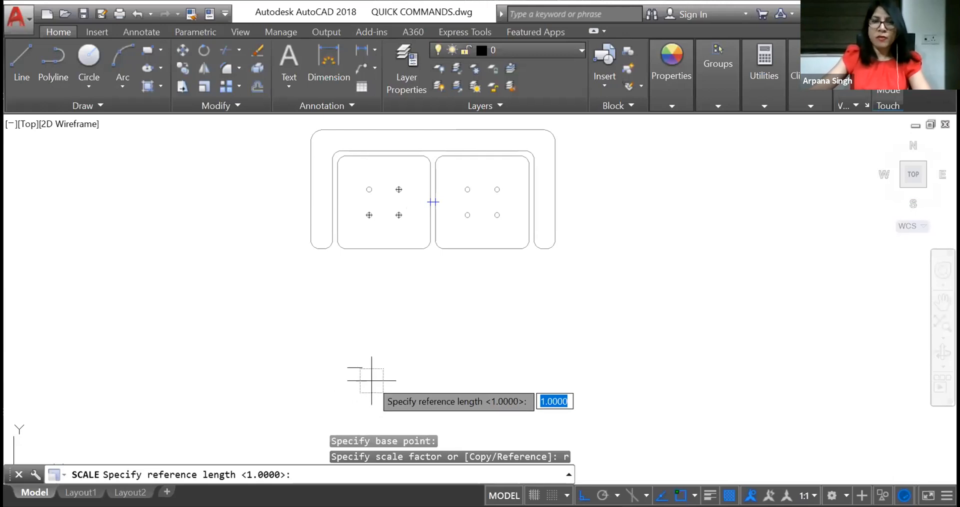
scroll(343, 389, "up", 2)
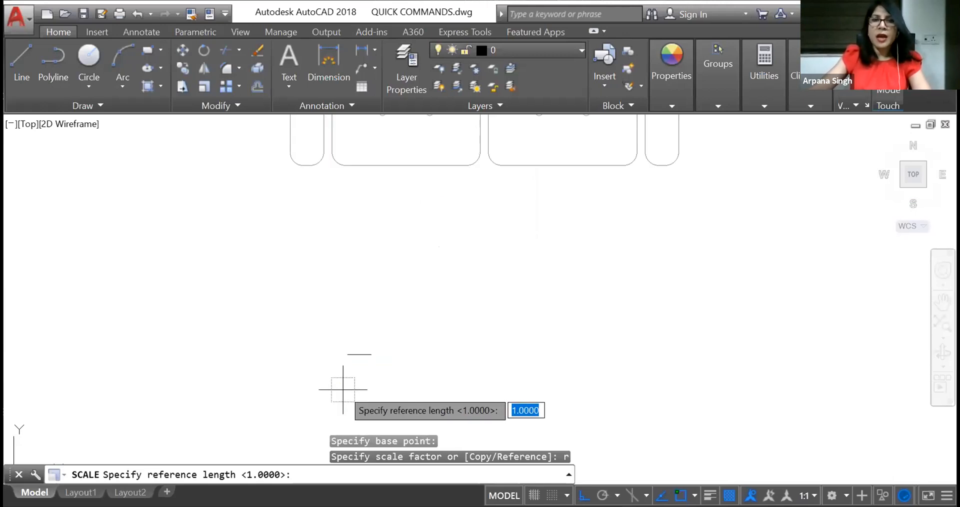
scroll(343, 389, "up", 2)
scroll(406, 267, "down", 4)
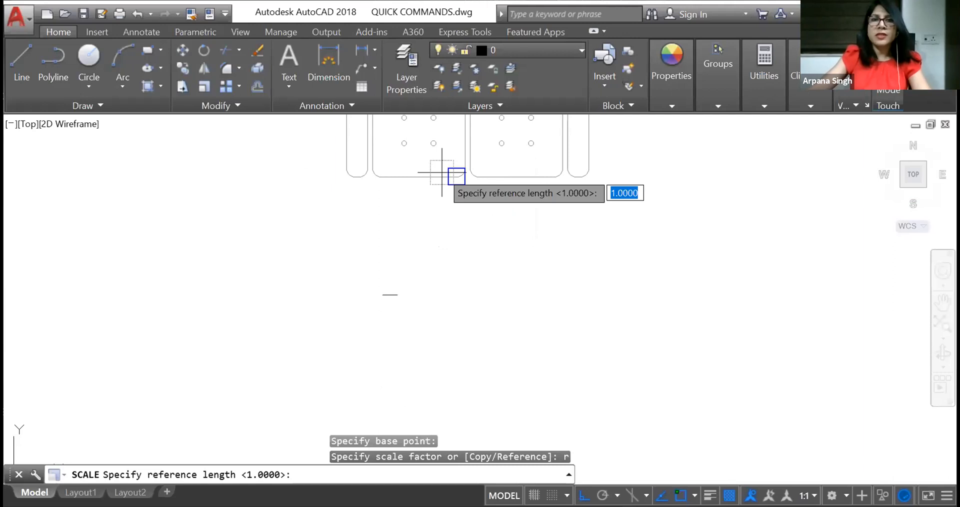
scroll(402, 120, "up", 2)
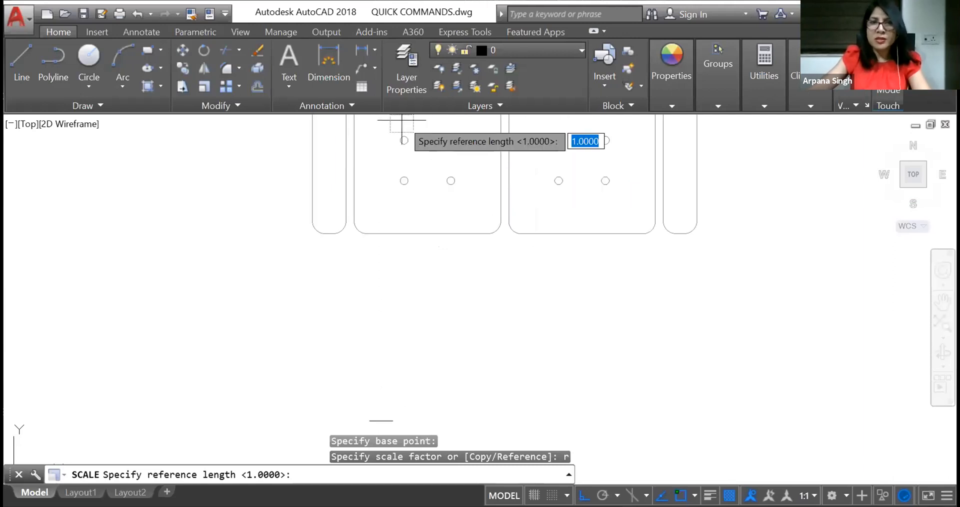
scroll(464, 180, "down", 2)
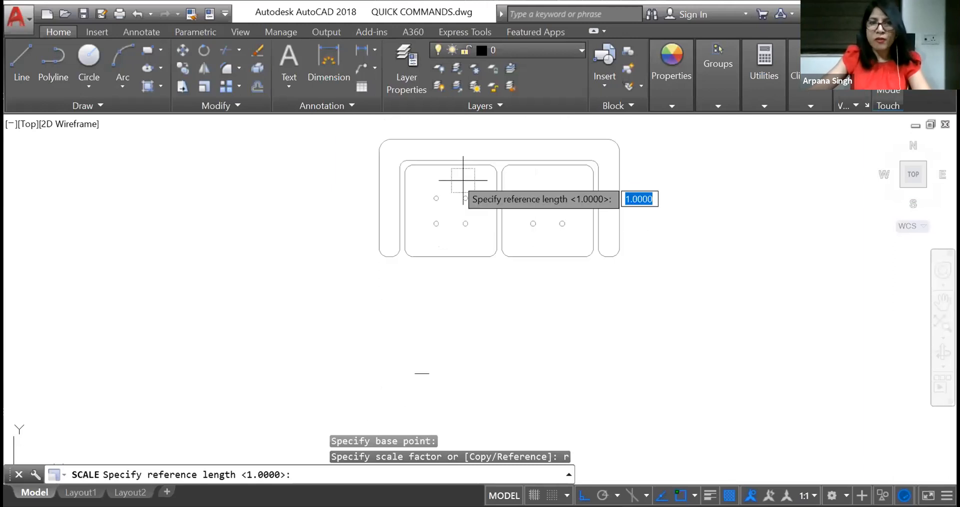
left_click(405, 210)
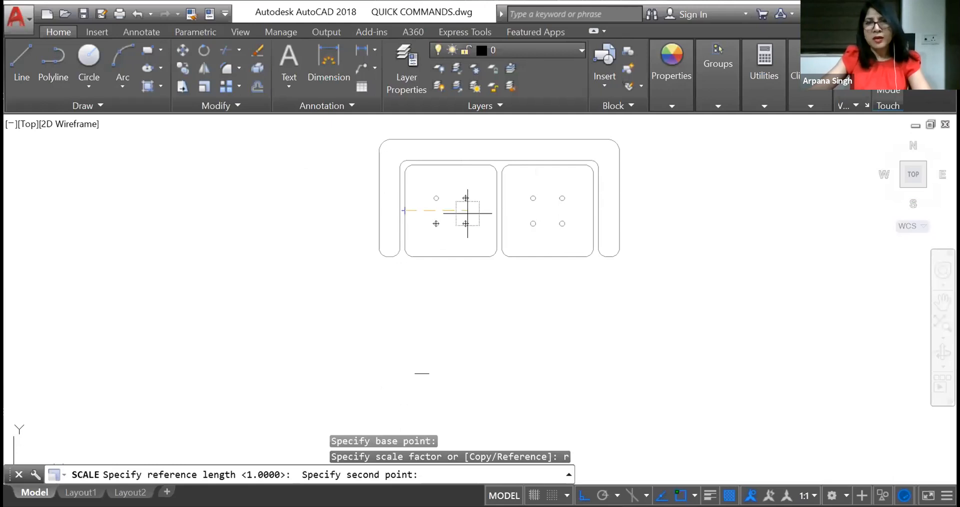
left_click(496, 211)
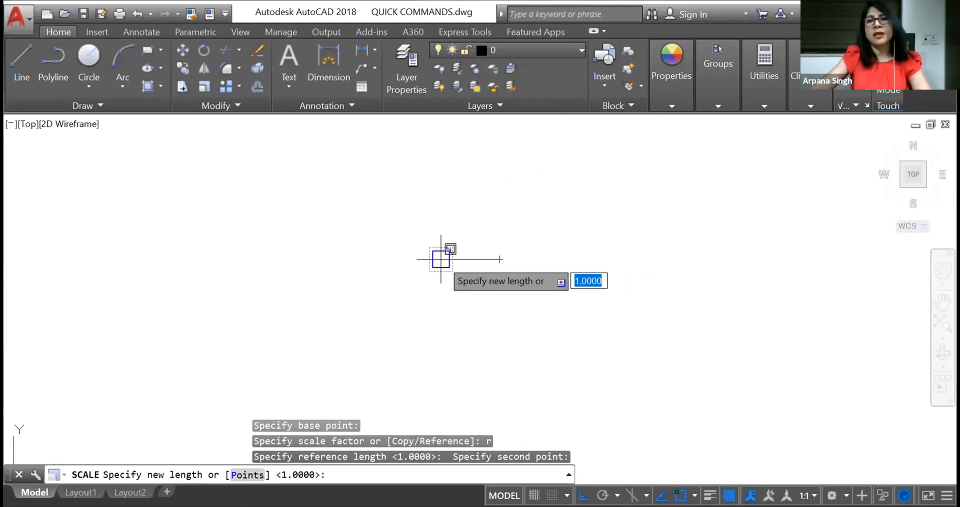
left_click(499, 259)
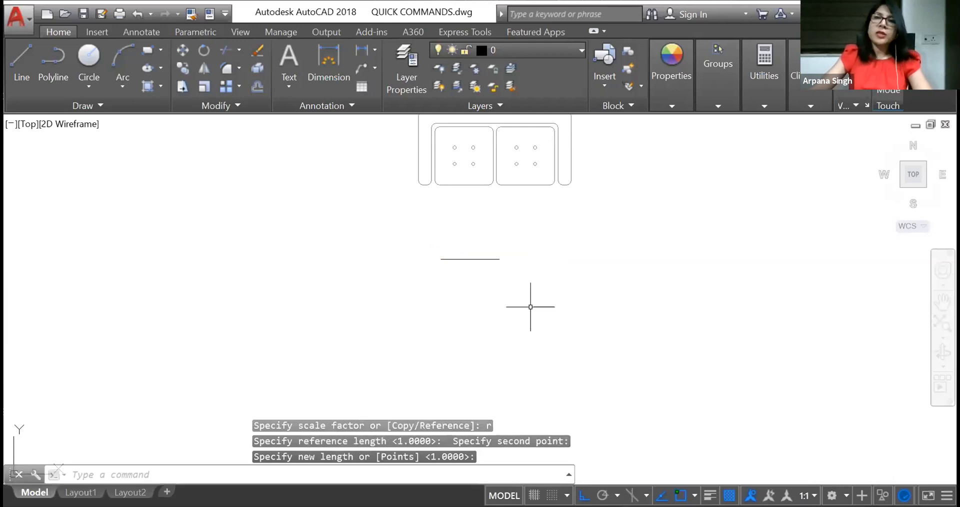
scroll(531, 307, "down", 2)
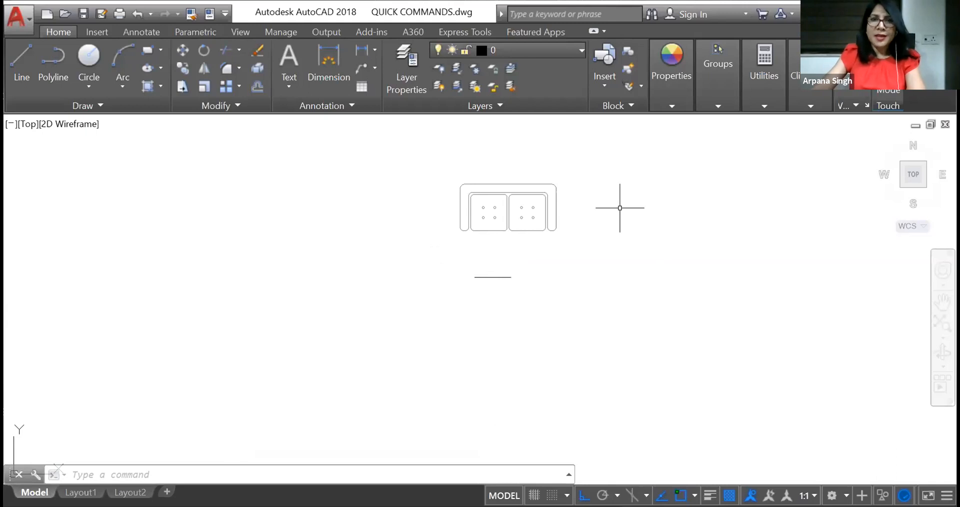
left_click(449, 172)
left_click(590, 251)
right_click(588, 248)
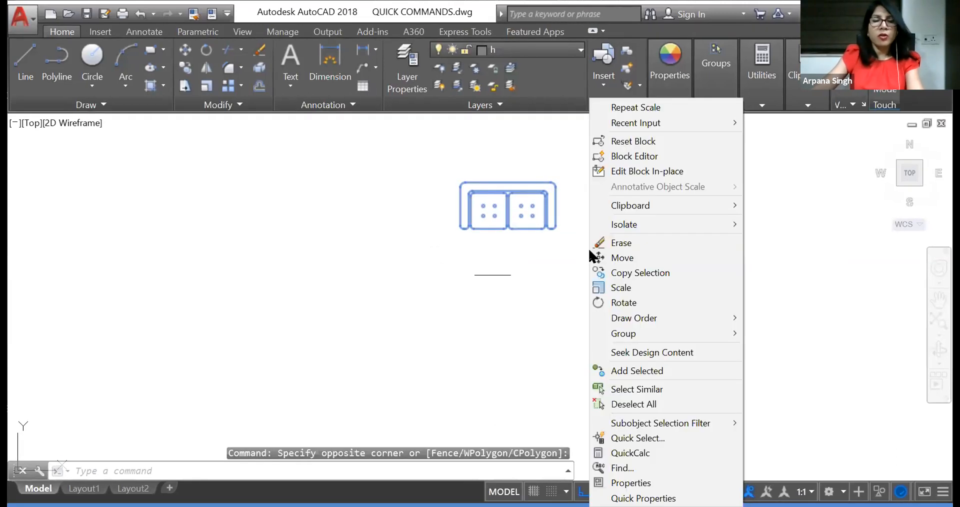
key("Escape")
key("Escape")
Copy the line below the sofa by its left endpoint to the midpoint of the left seat's left edge.
left_click_drag(490, 268, 479, 296)
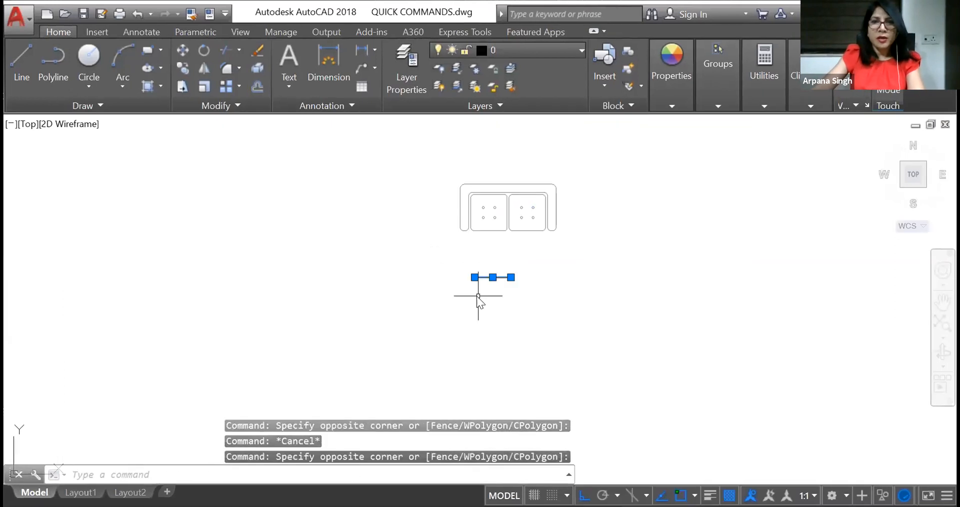
right_click(500, 272)
left_click(515, 292)
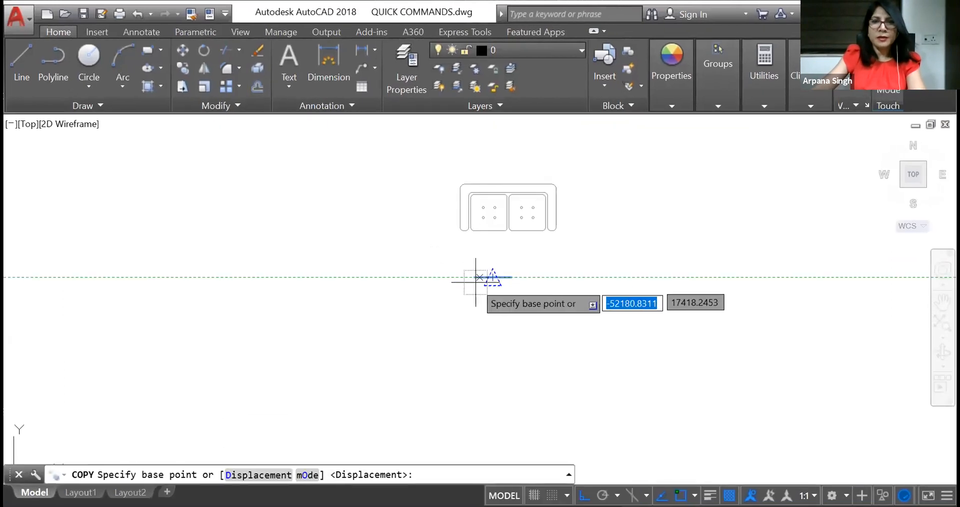
left_click(474, 277)
scroll(470, 260, "up", 5)
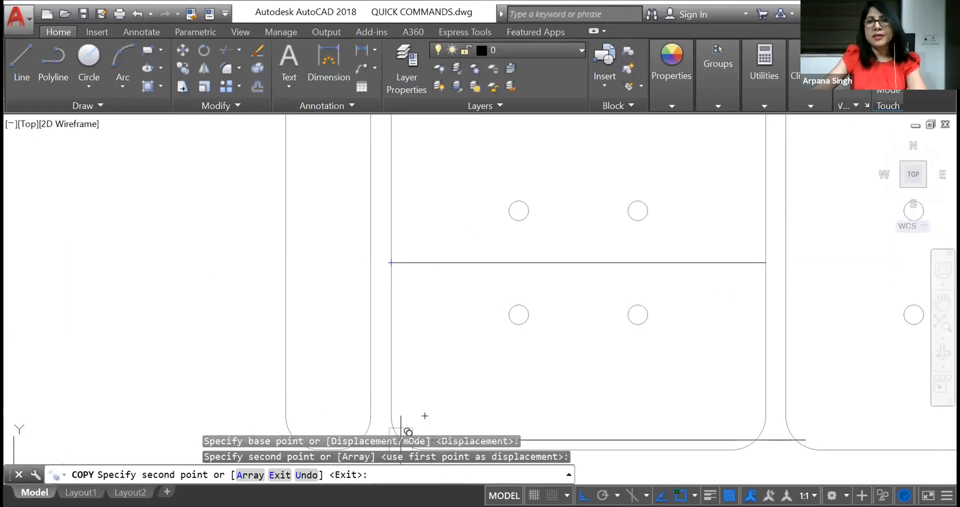
key("Escape")
Dimension the left seat's width between its side edges, placing the dimension line below the sofa.
scroll(544, 232, "down", 4)
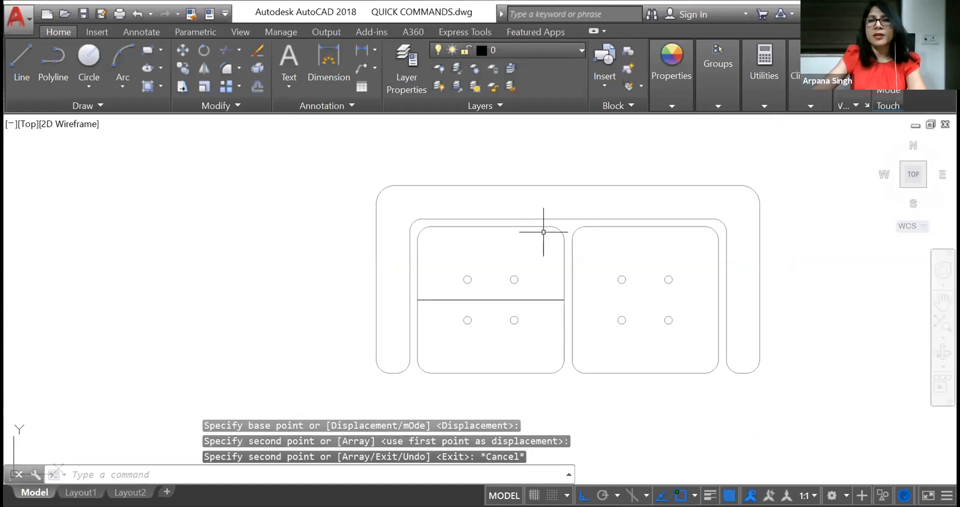
scroll(484, 276, "down", 5)
middle_click_drag(485, 425, 492, 262)
scroll(492, 320, "down", 2)
scroll(548, 197, "up", 4)
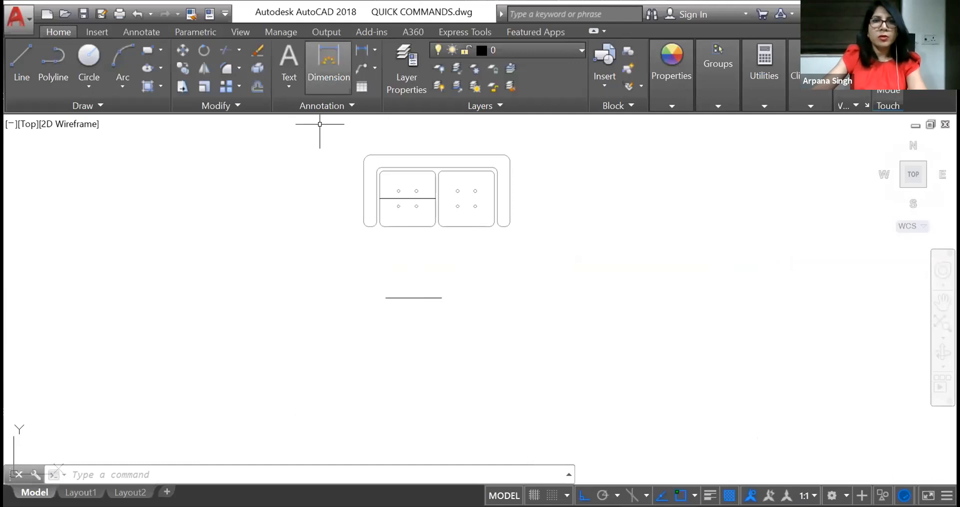
left_click(320, 74)
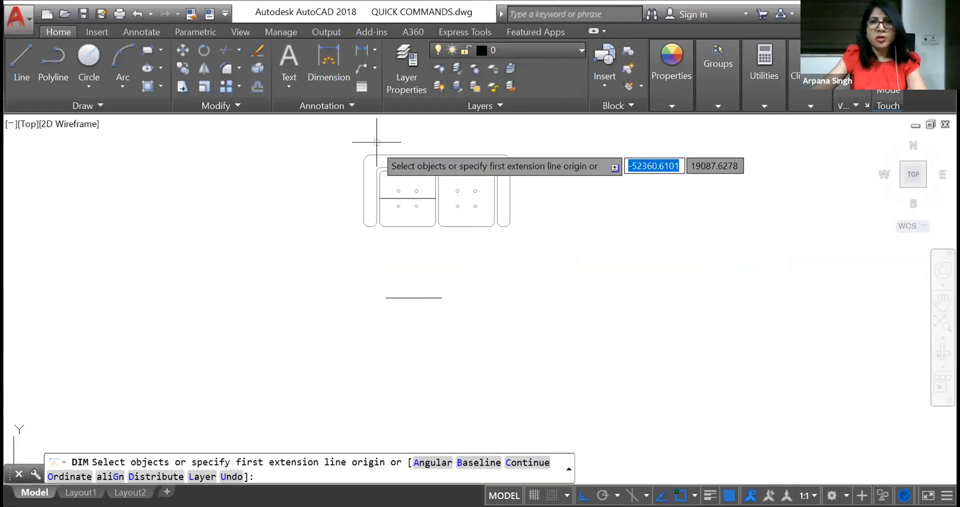
scroll(378, 192, "up", 4)
left_click(378, 189)
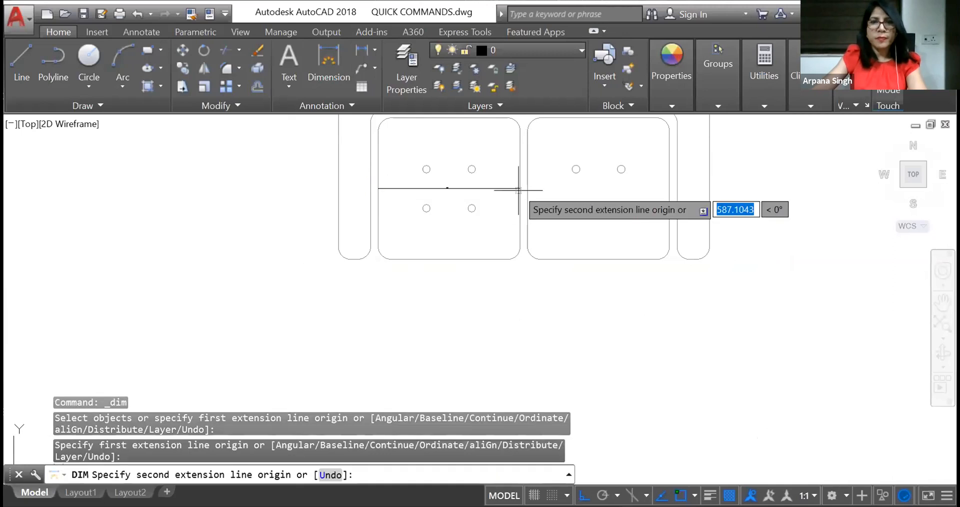
left_click(519, 189)
left_click(506, 289)
scroll(450, 291, "up", 10)
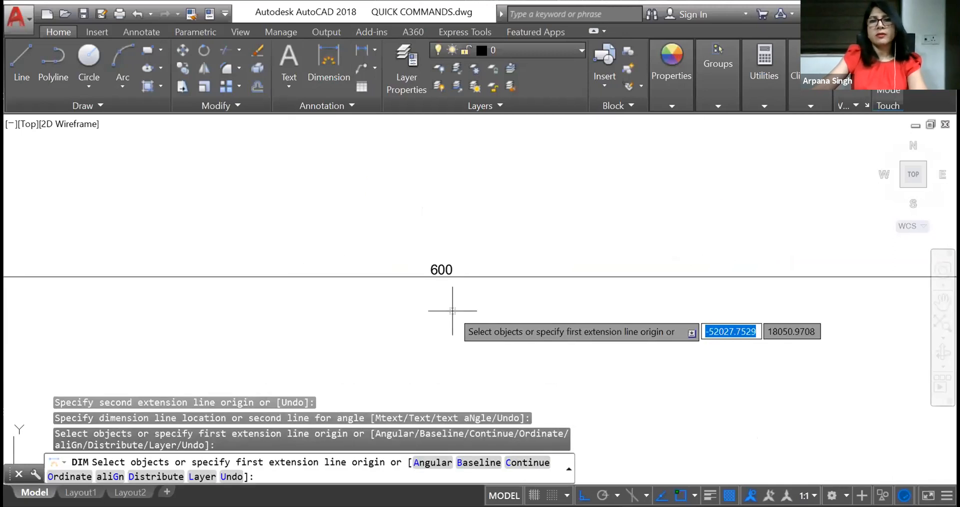
scroll(451, 289, "up", 6)
scroll(451, 289, "down", 4)
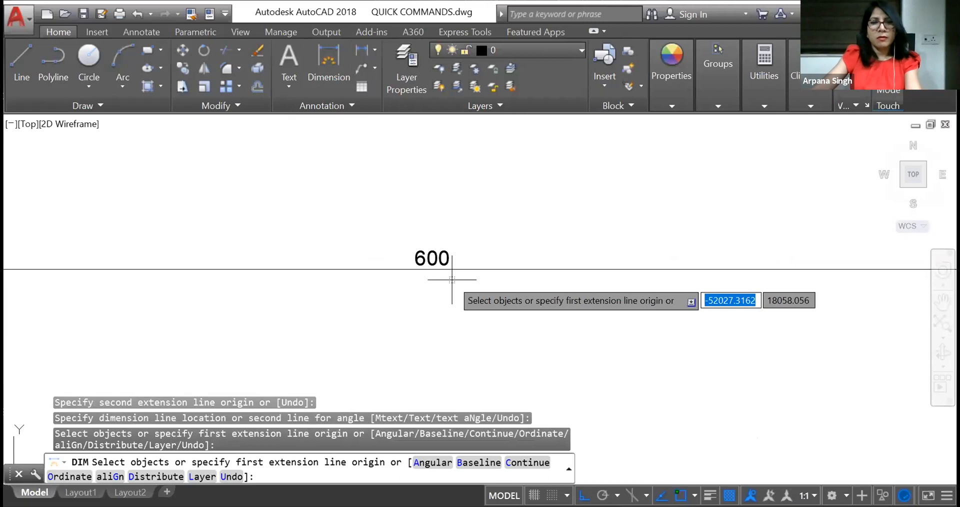
key("Escape")
Erase the seat width dimension and the line copied across the left seat.
left_click(446, 263)
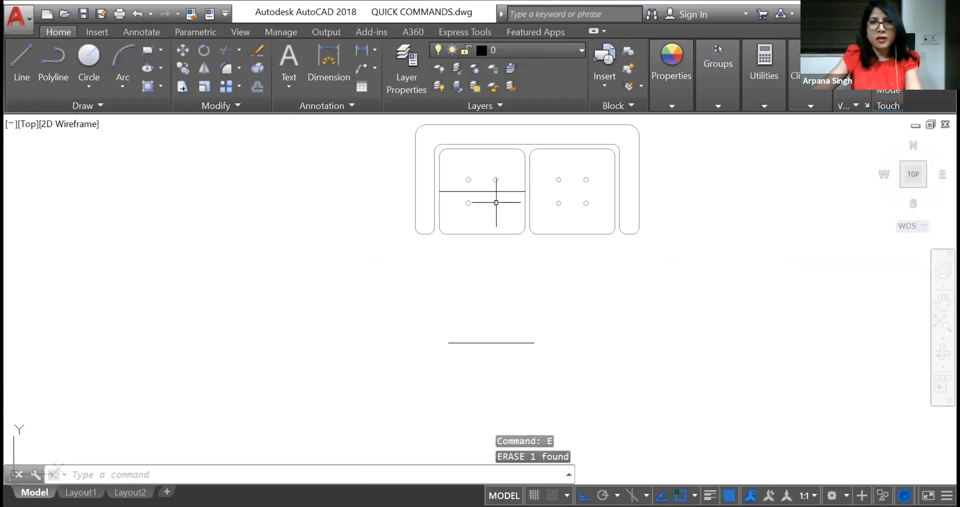
left_click(491, 188)
left_click(487, 207)
left_click(492, 177)
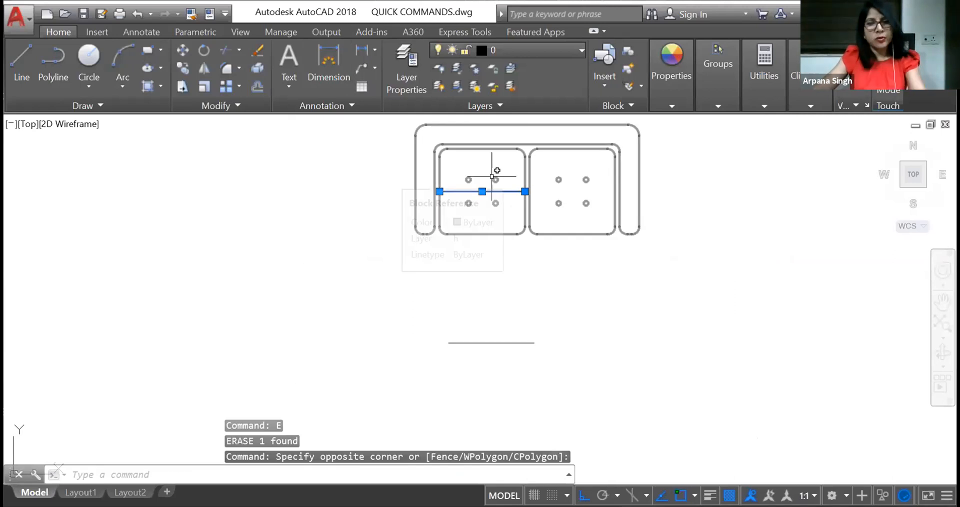
key("Delete")
key("Escape")
key("Escape")
Undo the recent edits back to before the sofa's reference scaling.
scroll(470, 240, "down", 2)
middle_click_drag(471, 240, 464, 199)
key("Escape")
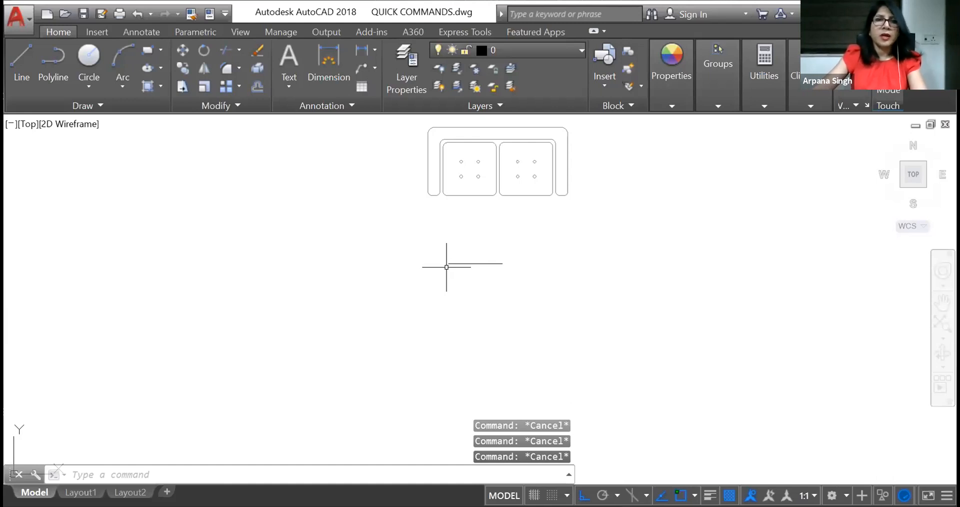
type("U")
key("Return")
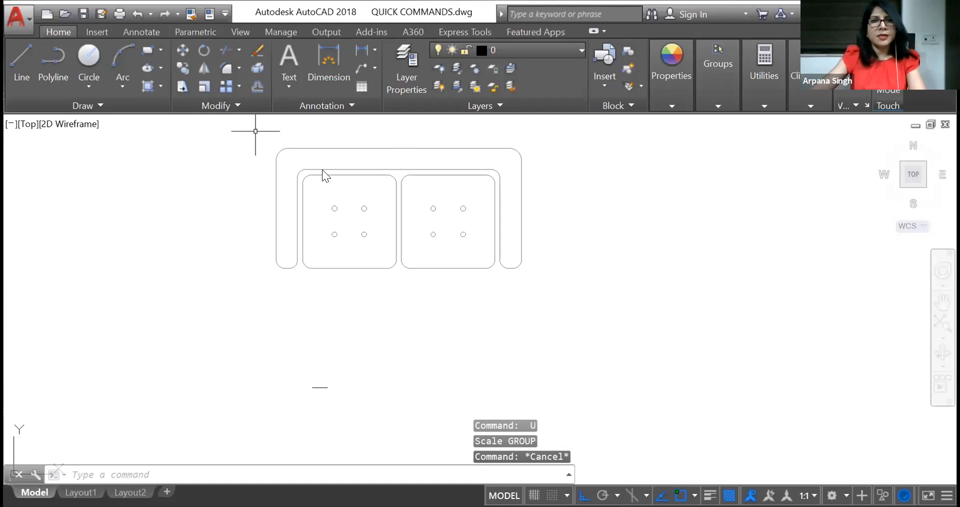
Scale the sofa by reference from the short line's left endpoint, fitting the left seat's width to the line's length.
left_click(261, 136)
left_click(573, 277)
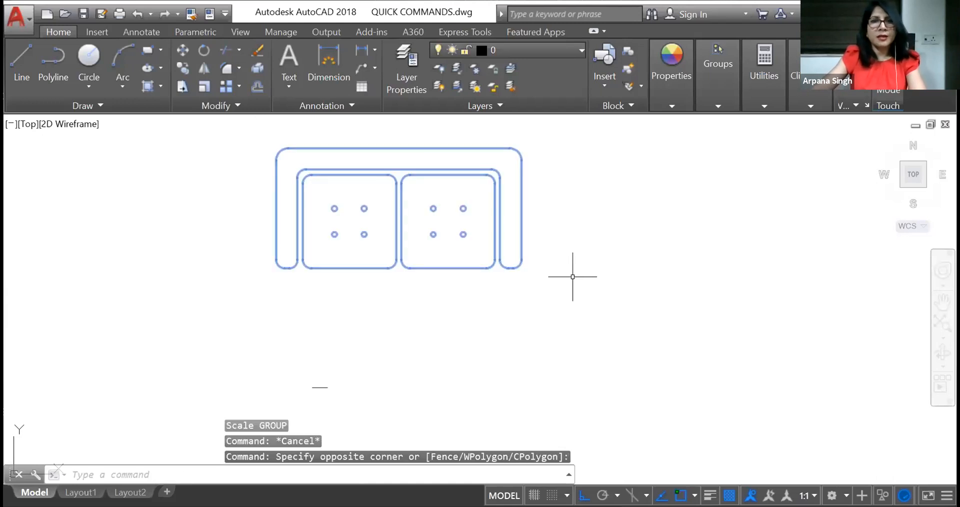
right_click(217, 280)
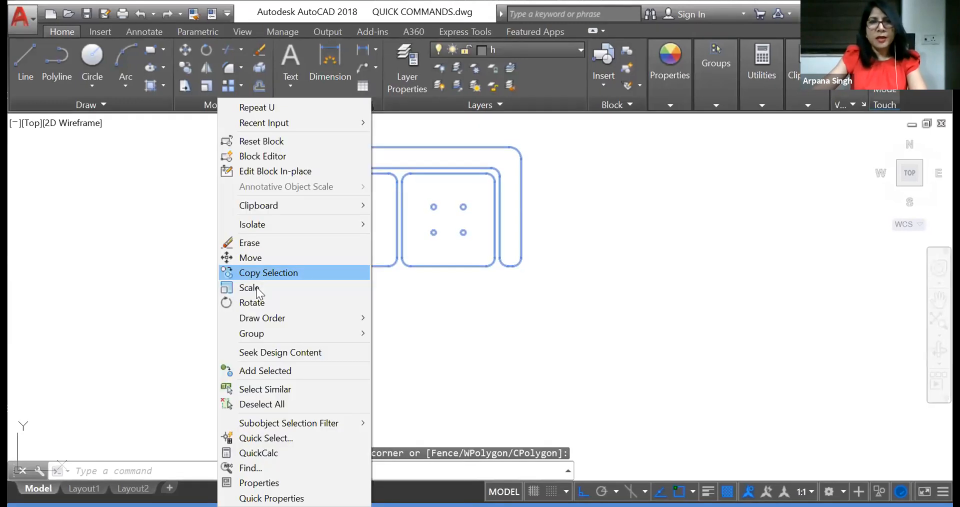
left_click(250, 288)
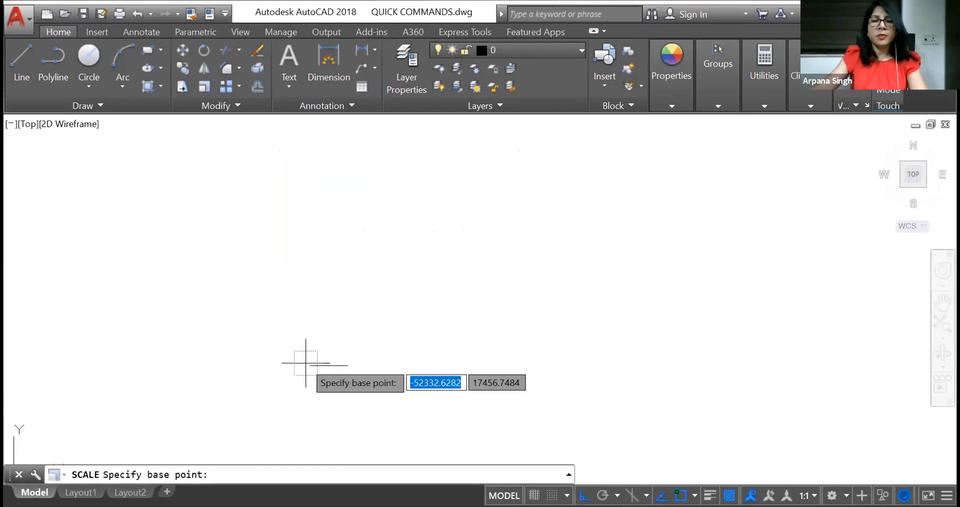
left_click(307, 363)
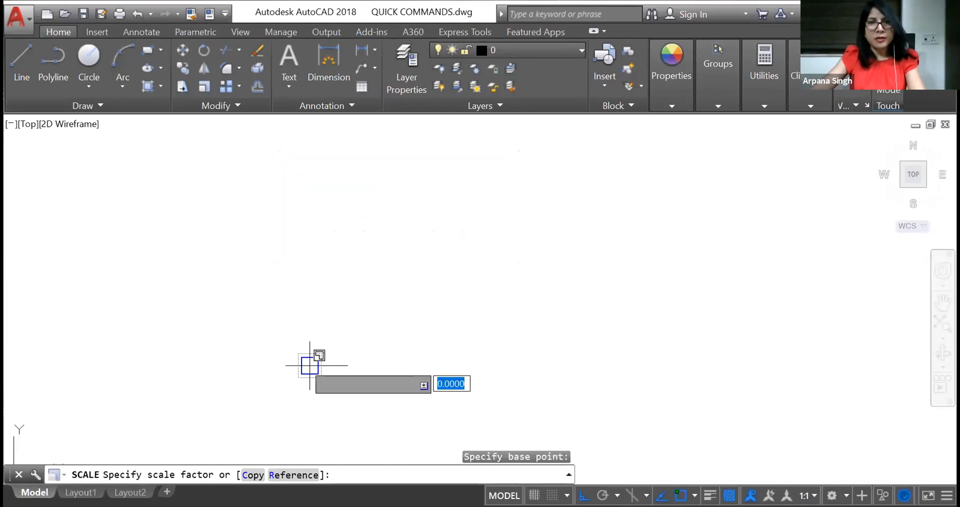
type("r")
key("Return")
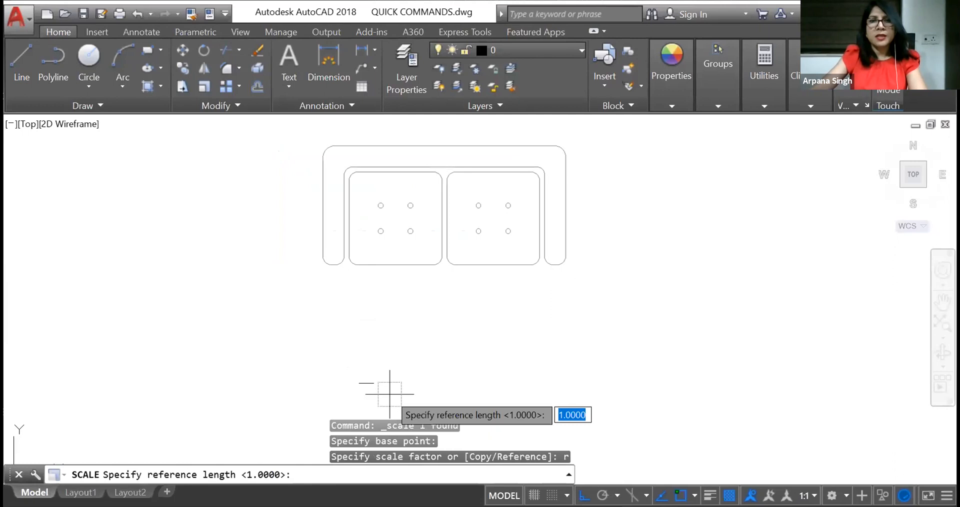
left_click(349, 219)
left_click(442, 219)
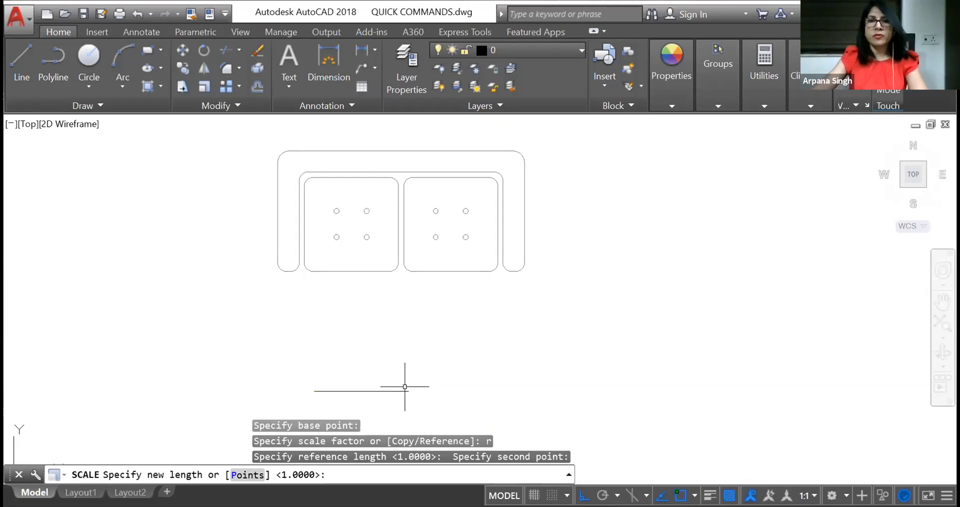
left_click(405, 387)
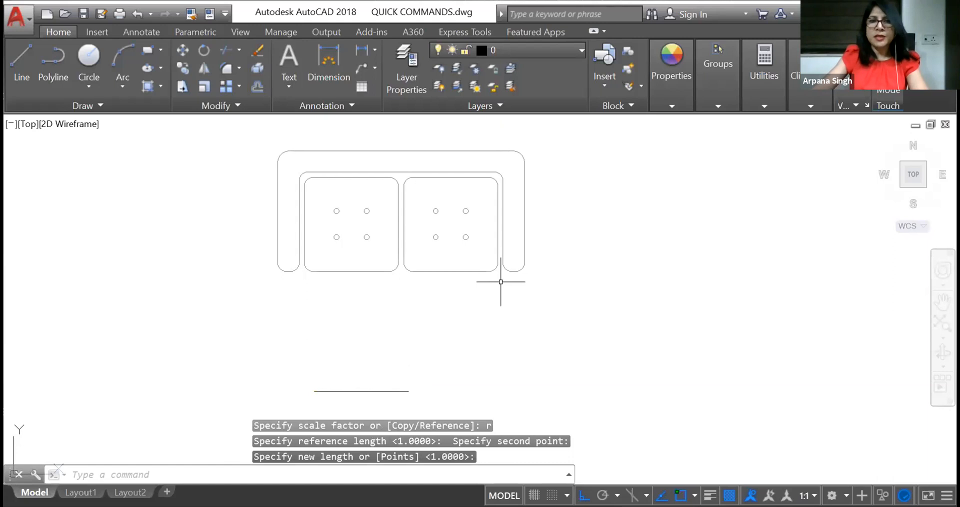
Copy the scaled sofa into the Lounge/Bar's upper-left corner in the floor plan, with Ortho mode off.
scroll(435, 289, "down", 8)
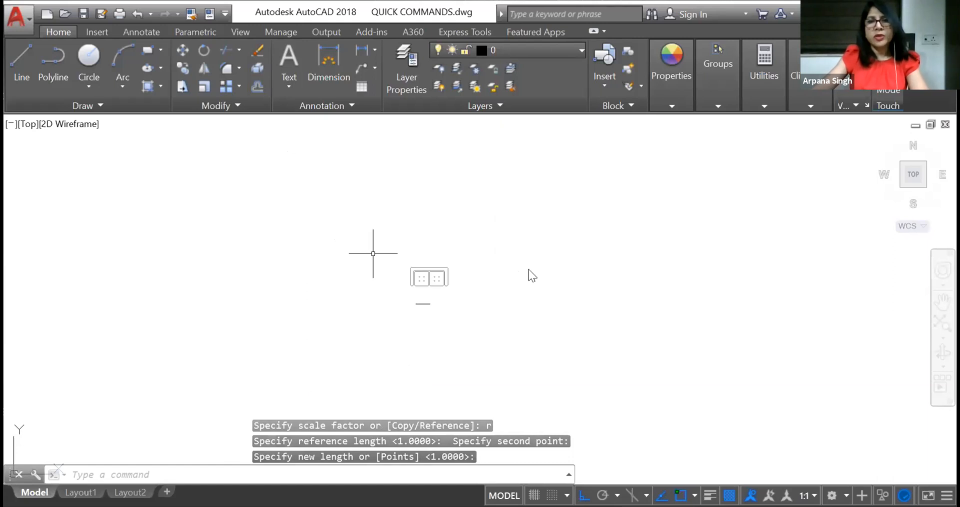
left_click(373, 253)
left_click(485, 295)
right_click(485, 295)
left_click(537, 273)
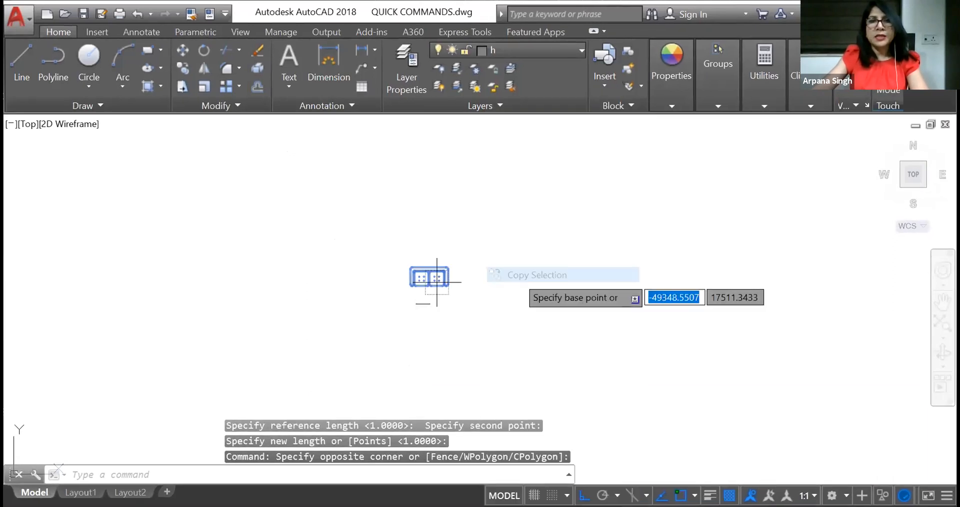
left_click(436, 281)
scroll(460, 285, "down", 5)
scroll(485, 220, "up", 4)
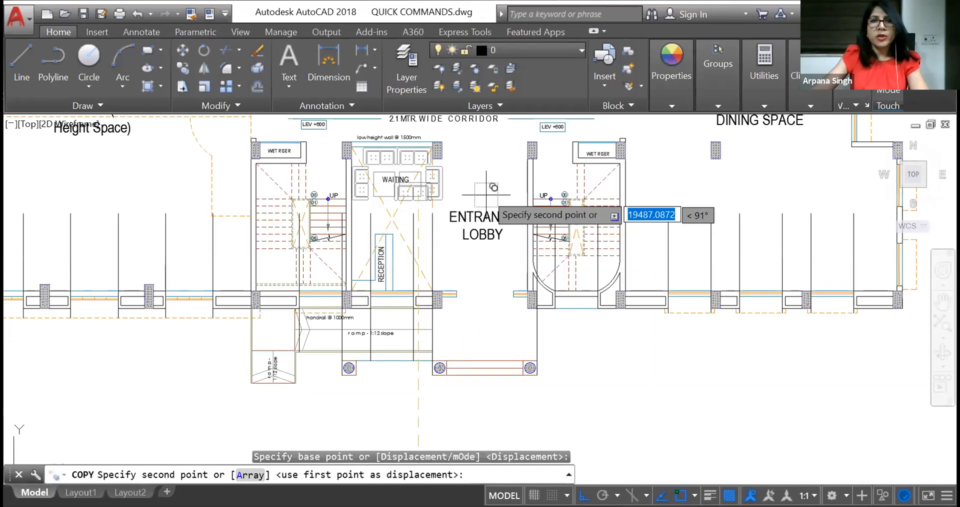
scroll(390, 215, "up", 3)
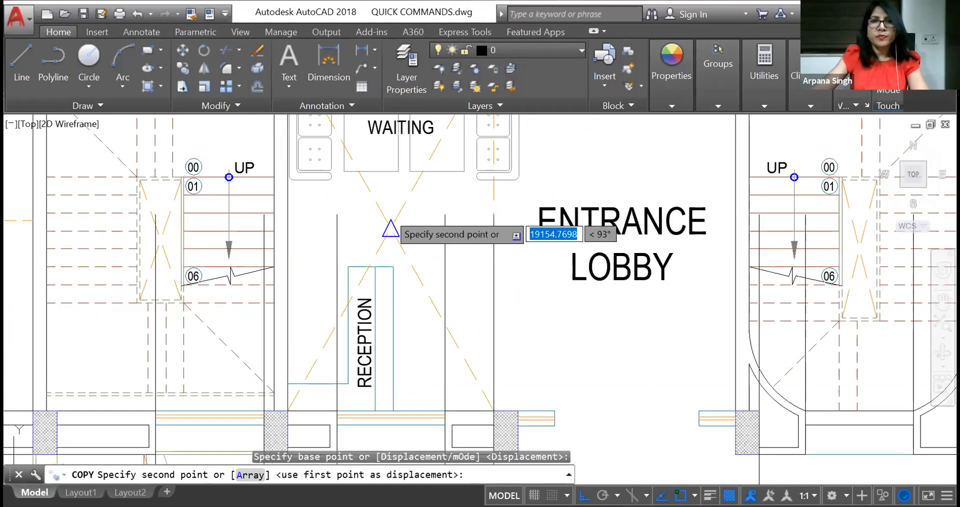
scroll(431, 233, "down", 5)
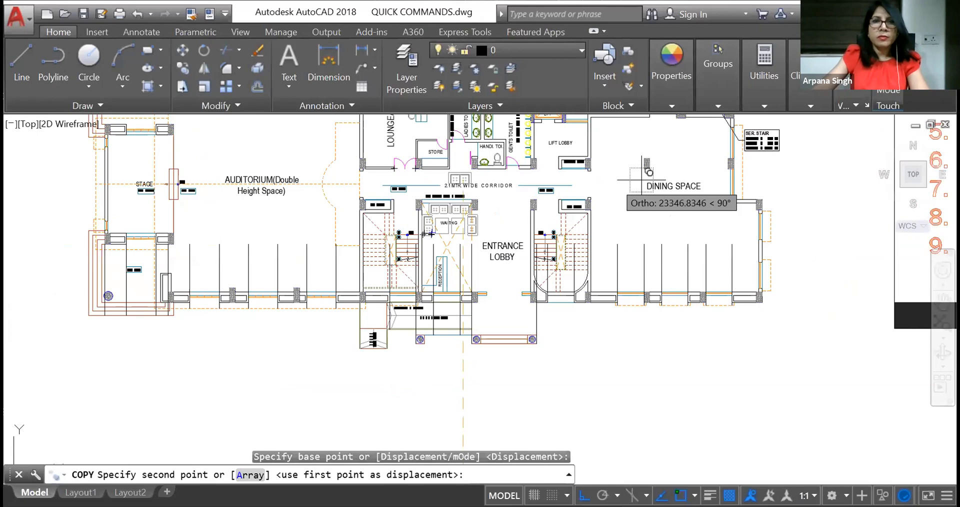
scroll(648, 172, "down", 5)
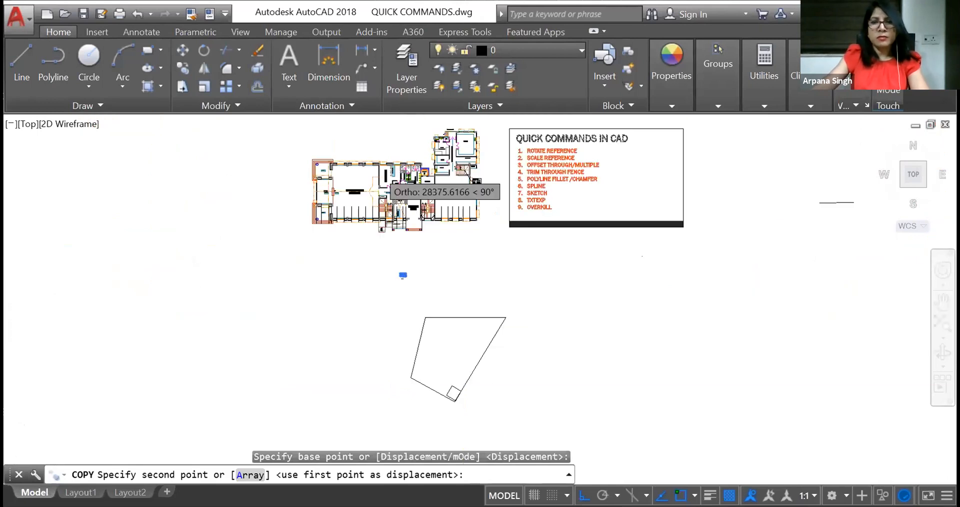
scroll(386, 189, "up", 10)
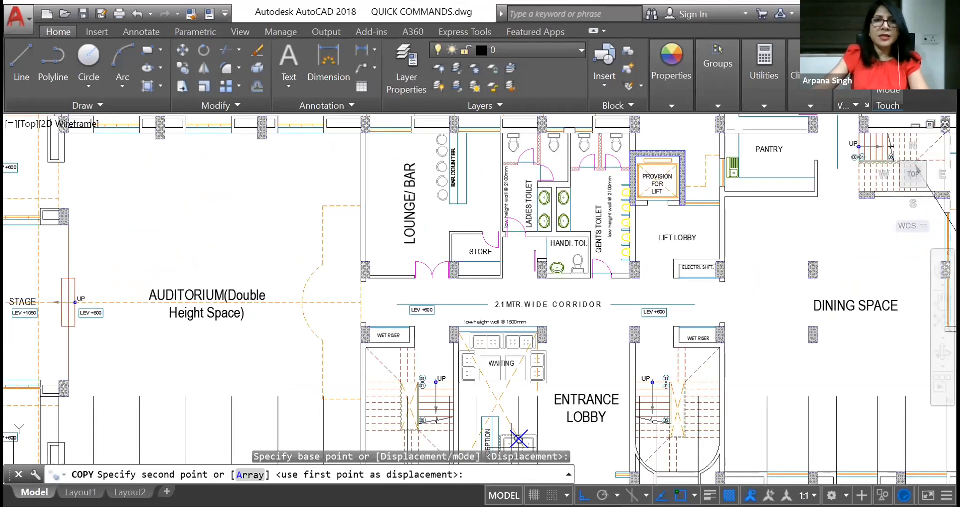
scroll(410, 156, "up", 2)
key("F8")
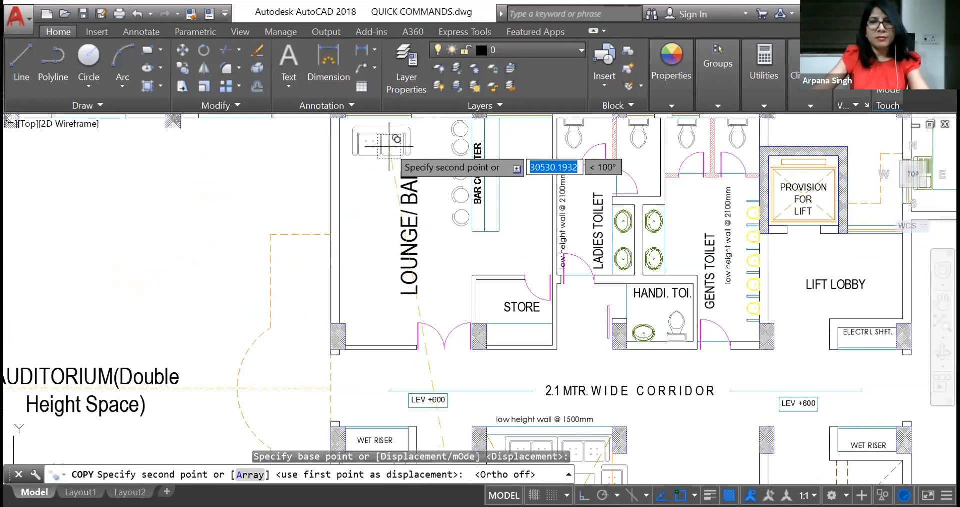
left_click(390, 147)
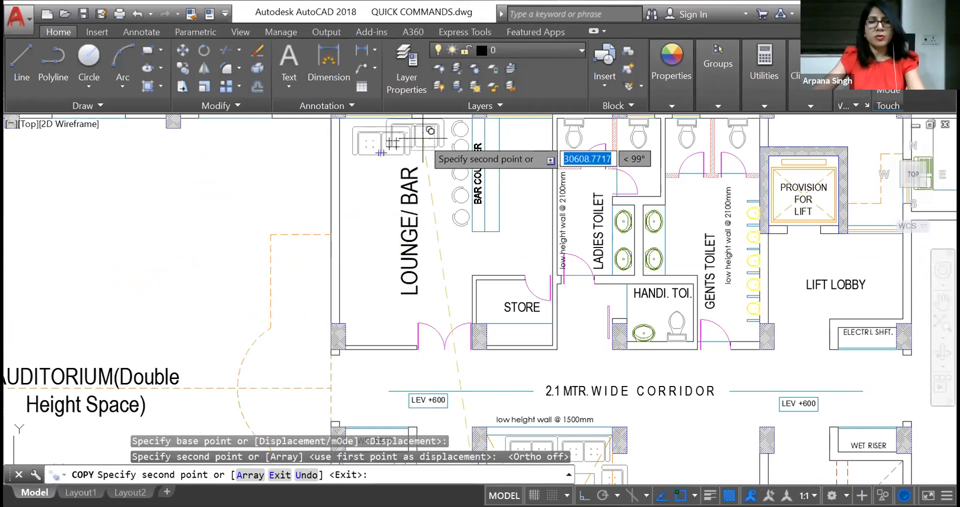
key("Escape")
key("Escape")
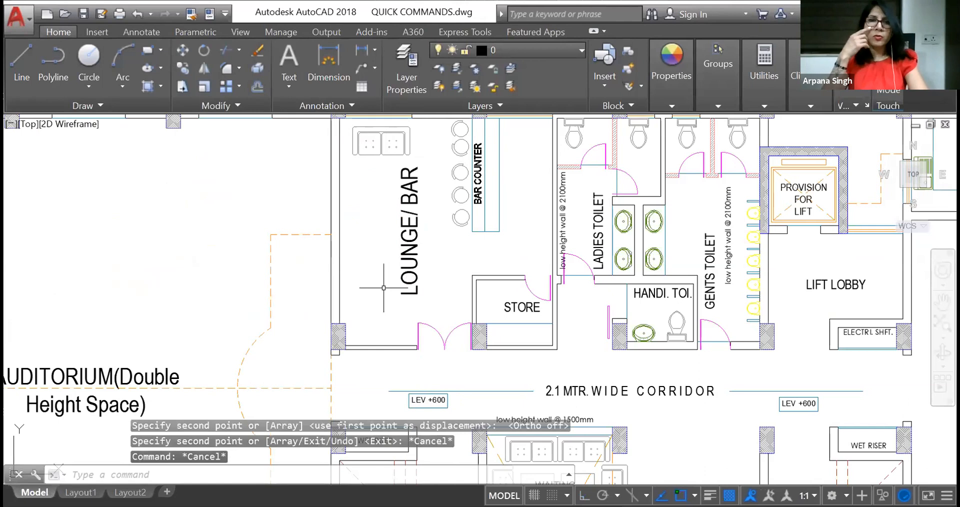
Erase the original scaled sofa and the short reference line below the floor plan.
scroll(420, 232, "down", 2)
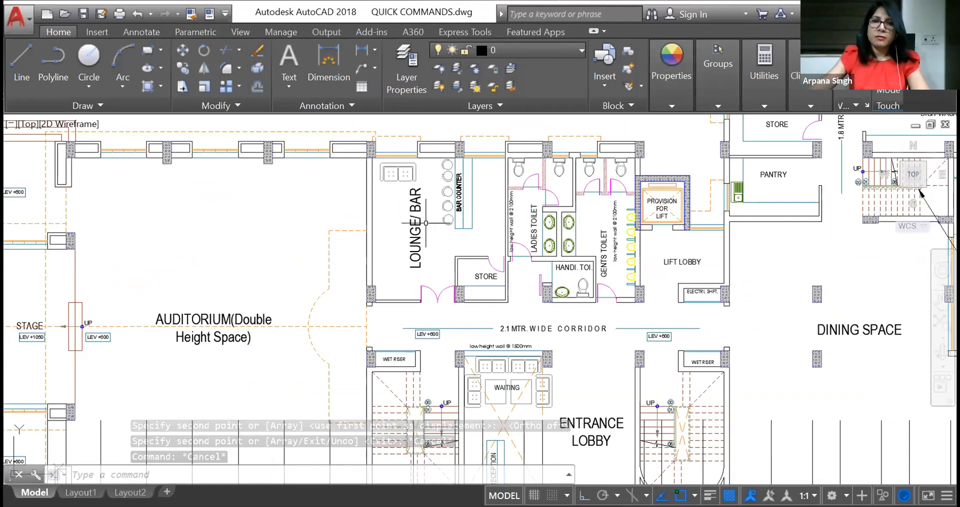
scroll(426, 222, "down", 5)
scroll(514, 348, "down", 2)
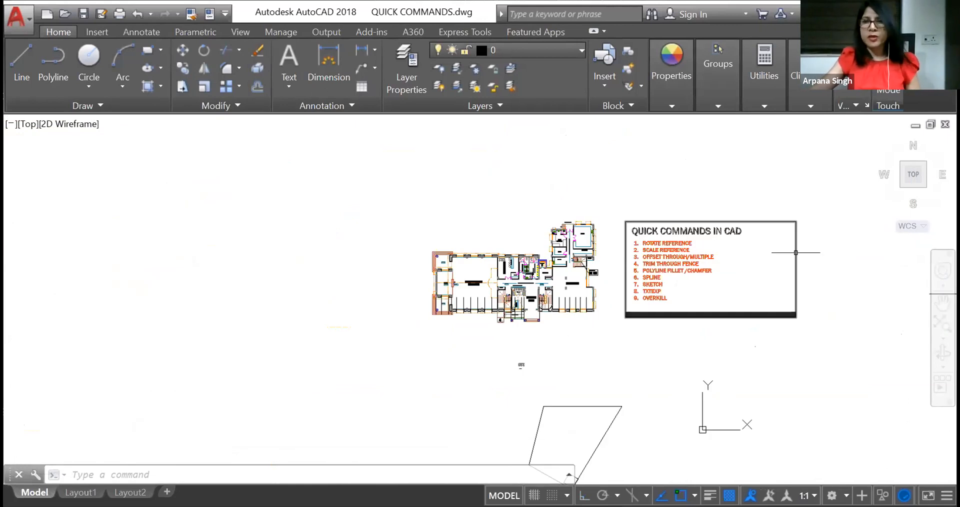
mouse_move(795, 252)
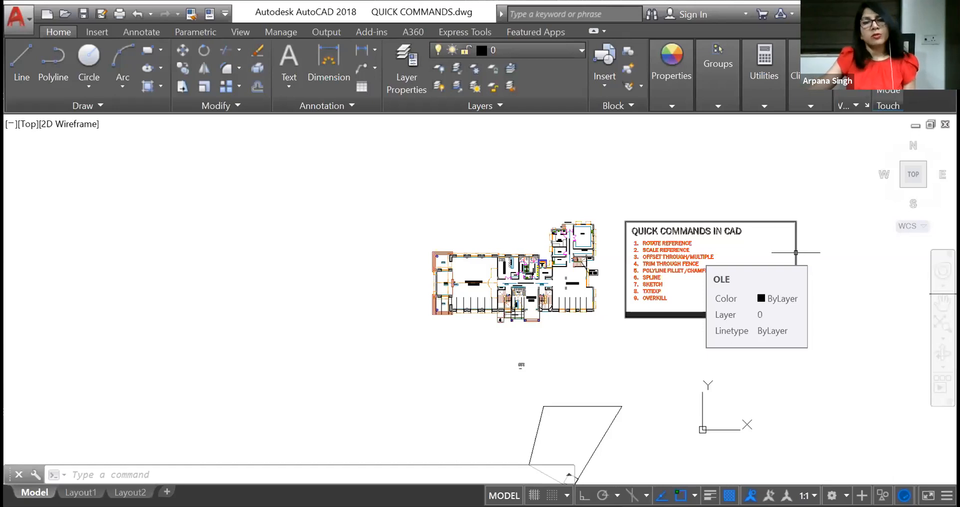
scroll(711, 264, "up", 4)
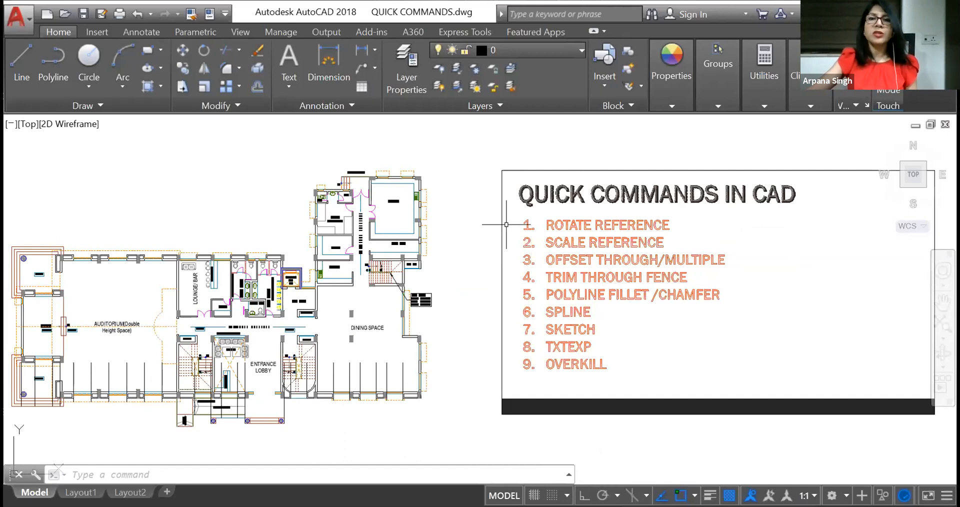
scroll(500, 223, "down", 2)
left_click(307, 402)
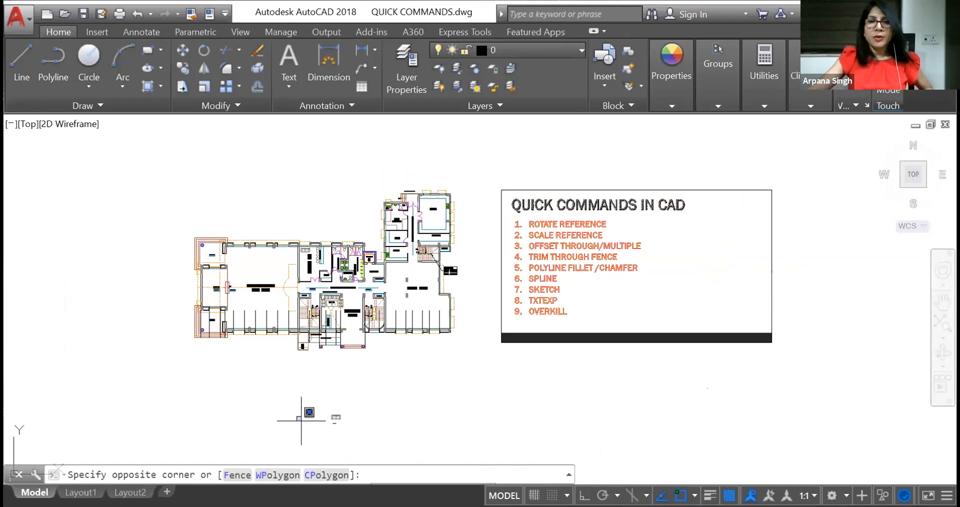
left_click(365, 440)
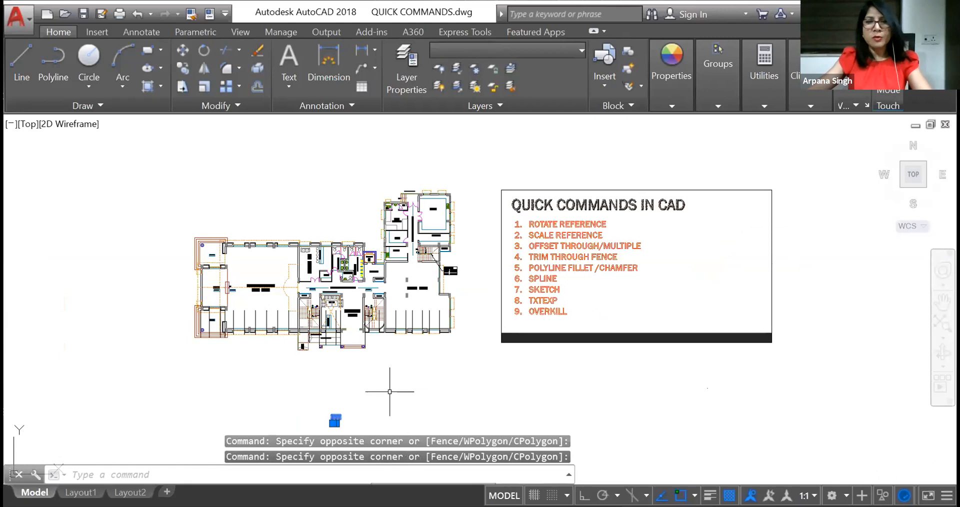
type("E")
key("Return")
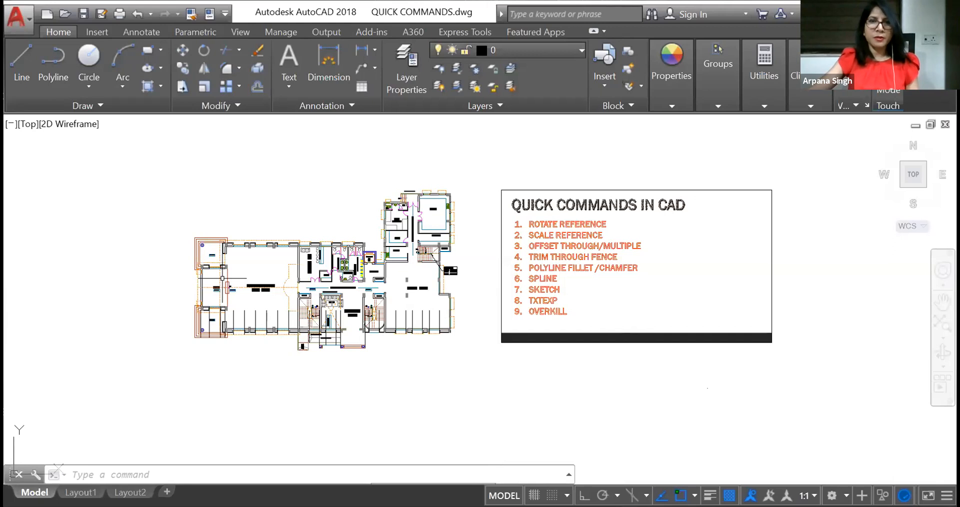
Draw a horizontal line below the floor plan with Ortho mode on, slightly longer than the building's width.
scroll(118, 297, "up", 2)
middle_click_drag(299, 217, 296, 229)
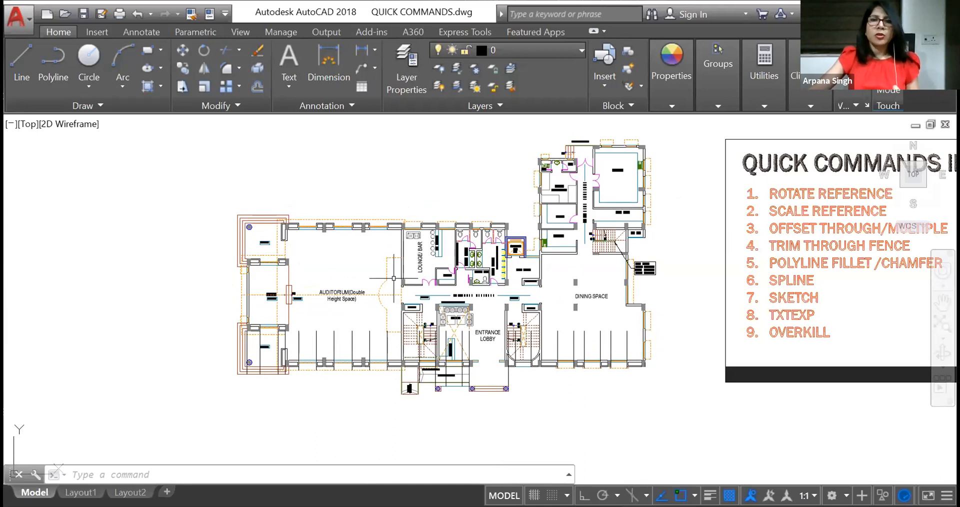
scroll(456, 152, "down", 1)
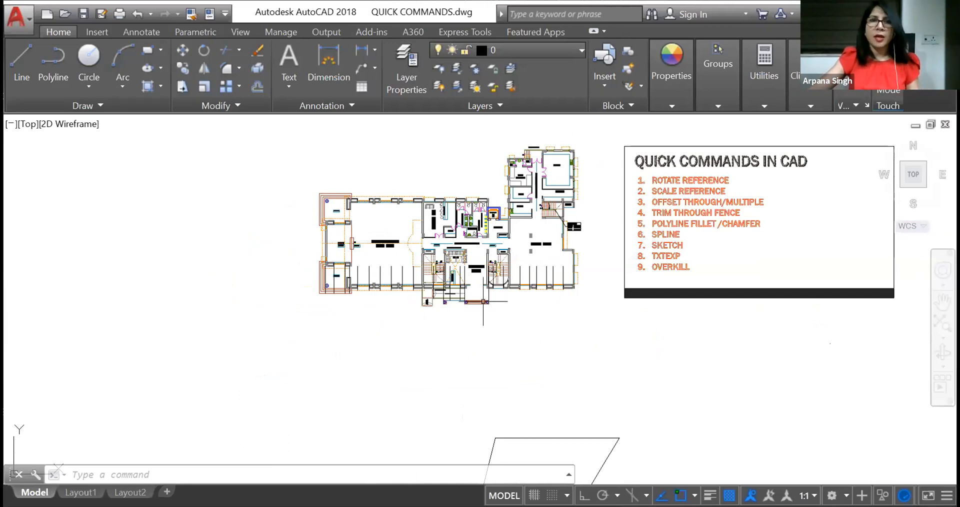
left_click(23, 58)
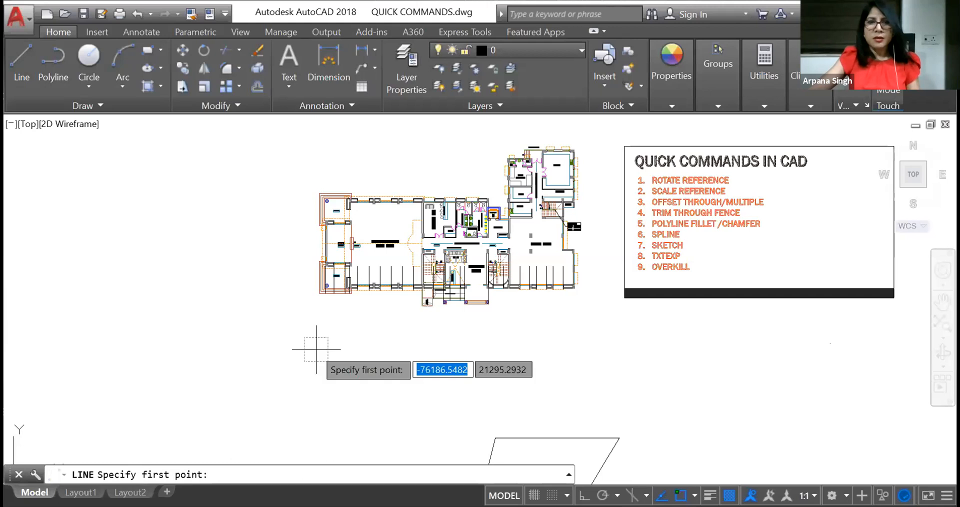
left_click(306, 340)
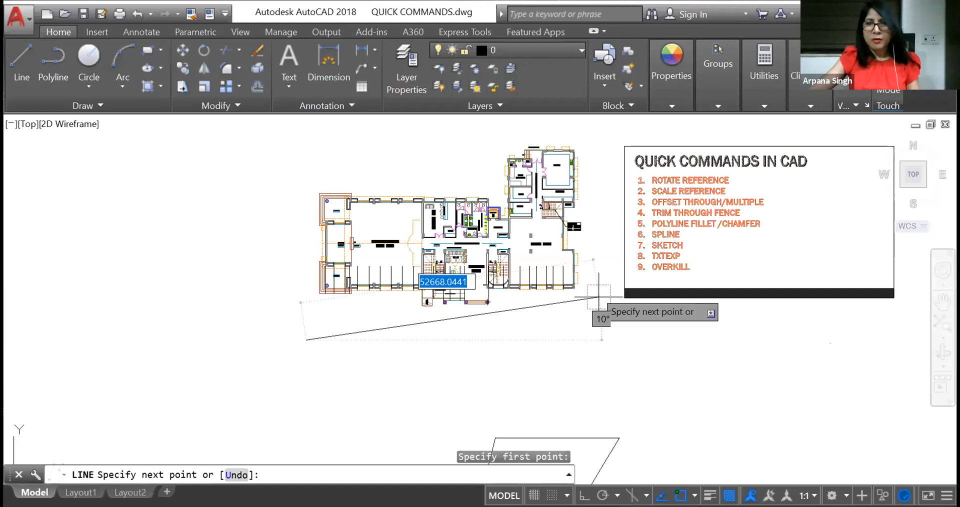
key("F8")
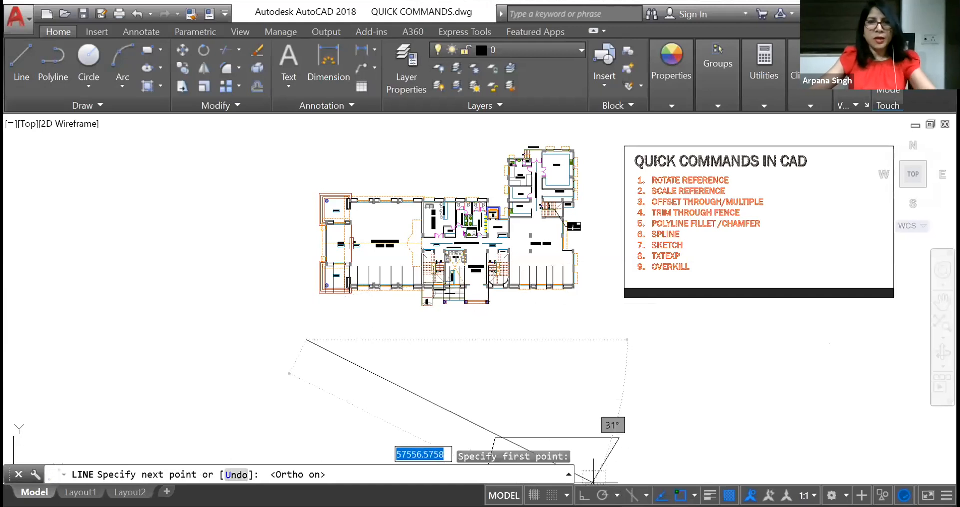
key("Escape")
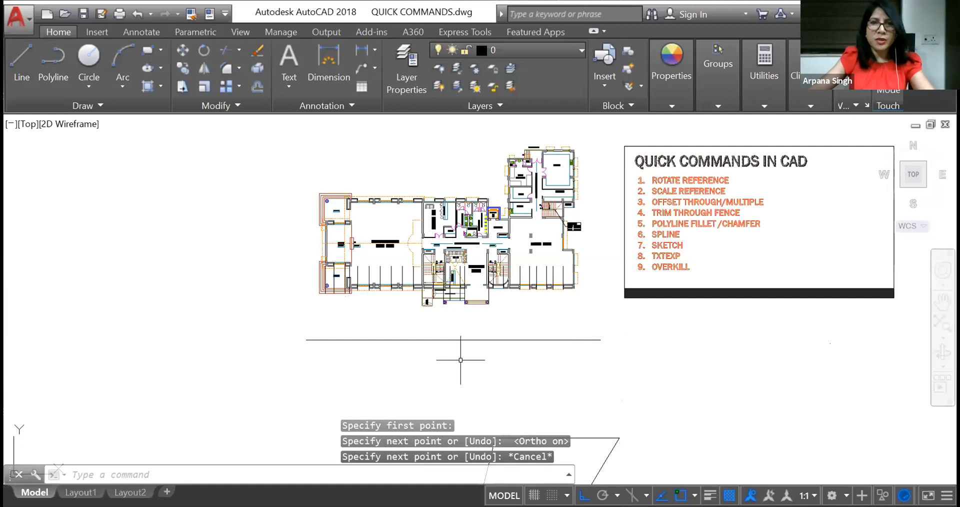
Offset the long horizontal line below the floor plan downward by a distance of 150.
scroll(406, 265, "down", 2)
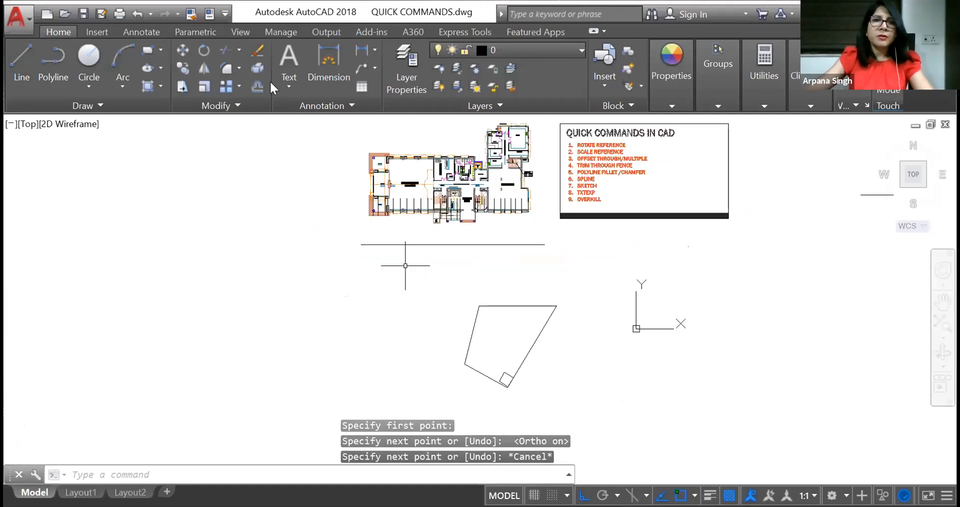
scroll(405, 266, "up", 4)
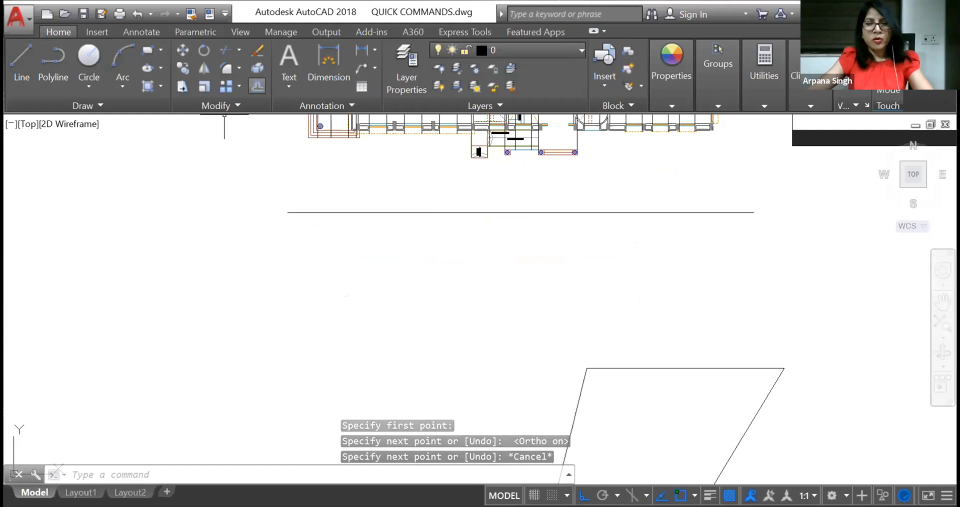
left_click(257, 86)
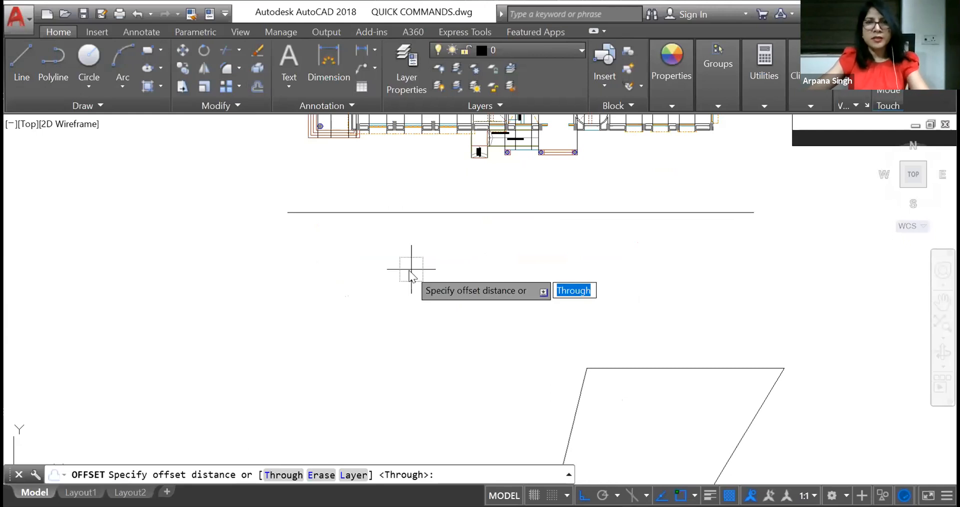
type("150")
key("Return")
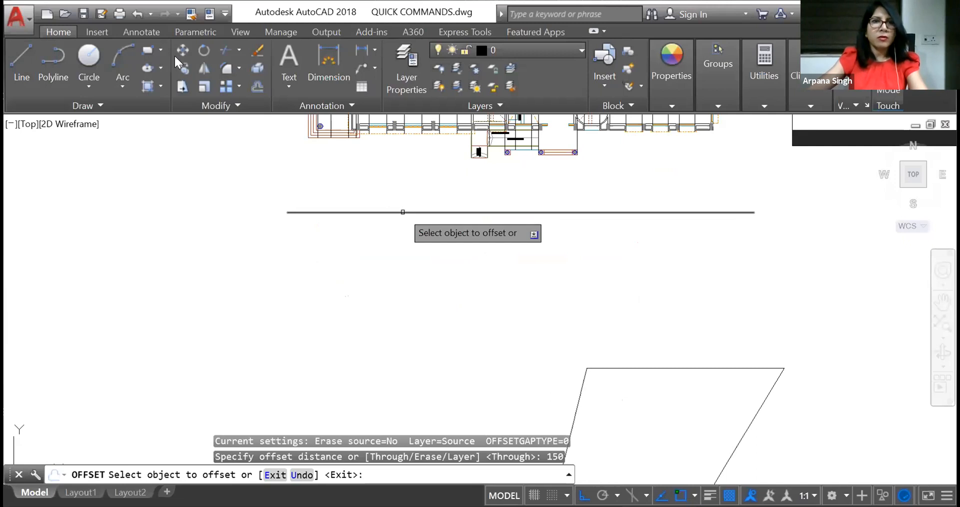
left_click(403, 212)
left_click(404, 250)
key("Return")
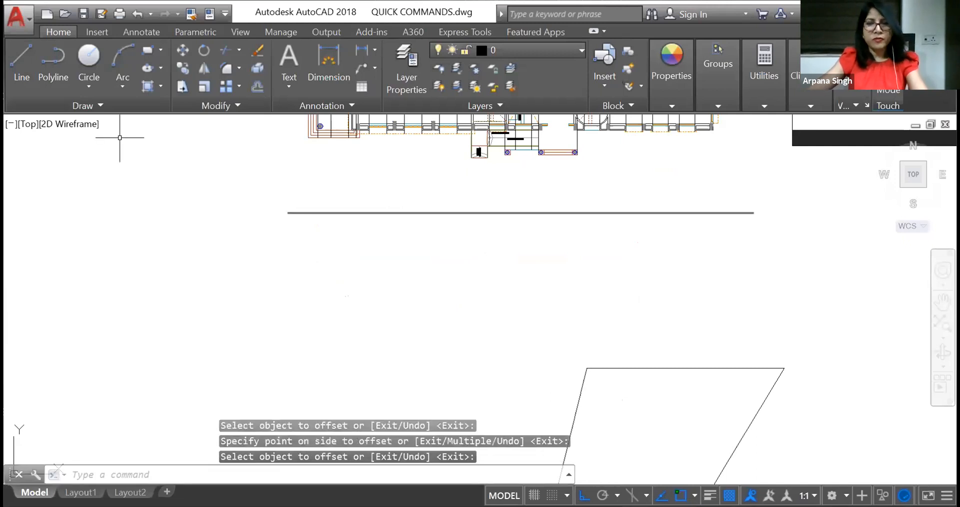
Offset the horizontal lines below the floor plan downward by a distance of 3300.
key("Return")
type("3")
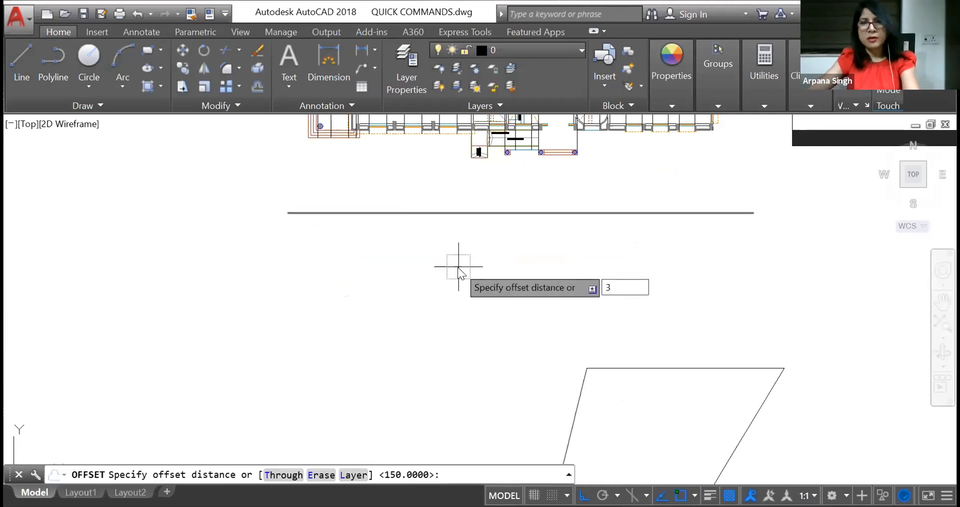
type("300")
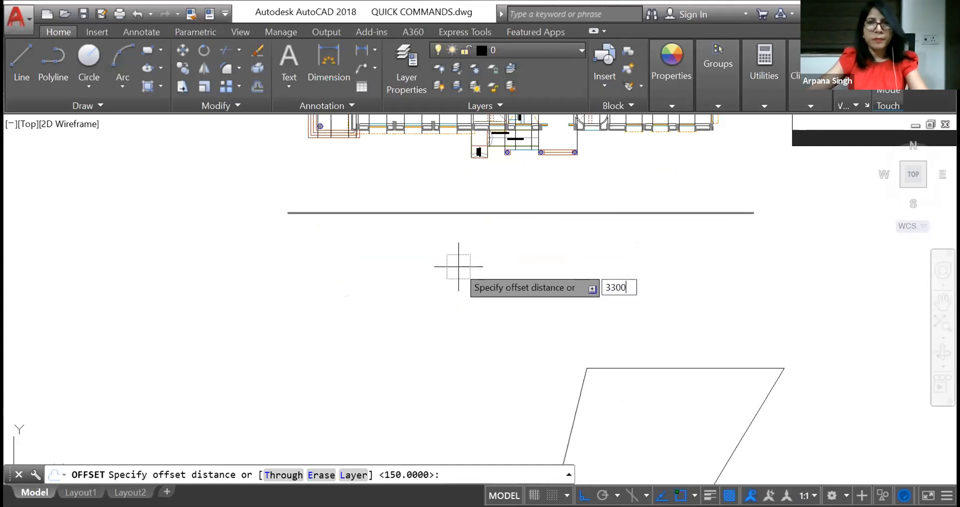
key("Return")
scroll(452, 214, "up", 5)
left_click(450, 213)
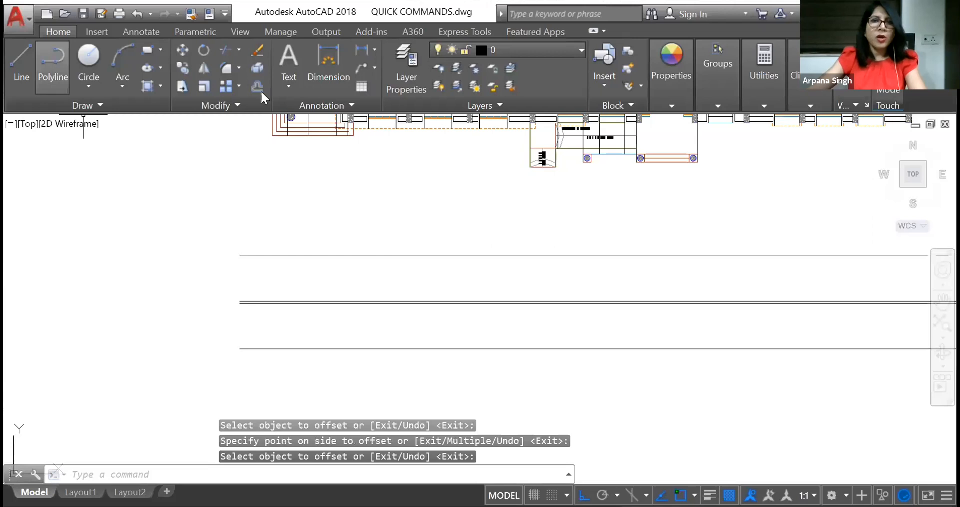
Offset the topmost horizontal line upward, toward the floor plan, by a distance of 1000.
left_click(257, 87)
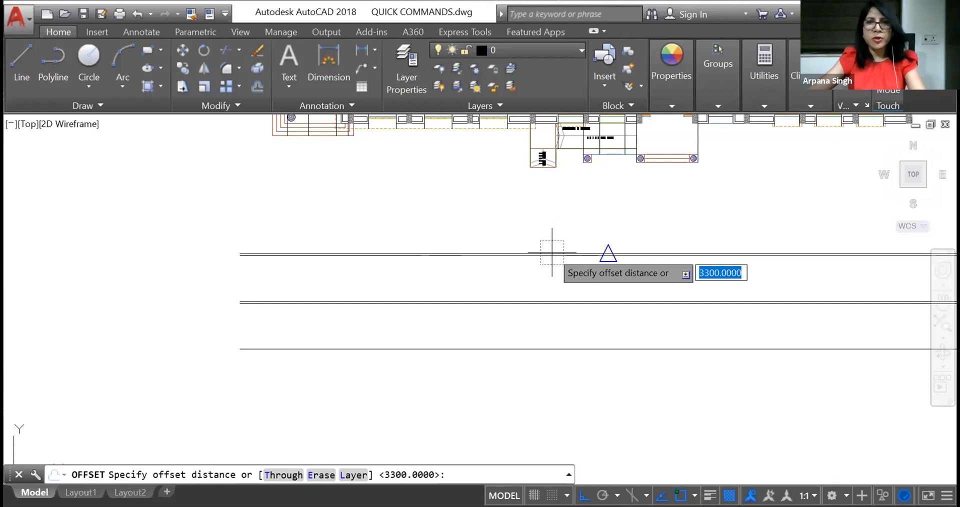
type("1000")
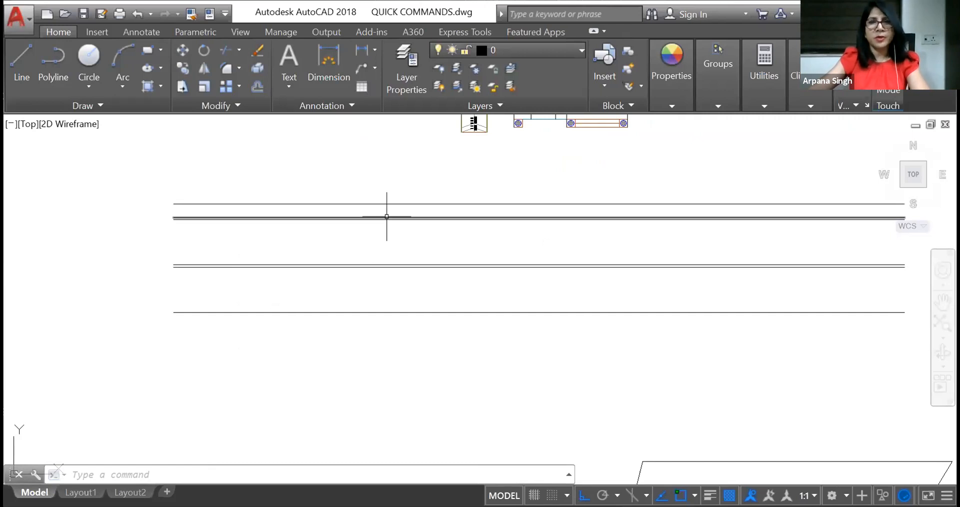
scroll(382, 203, "down", 3)
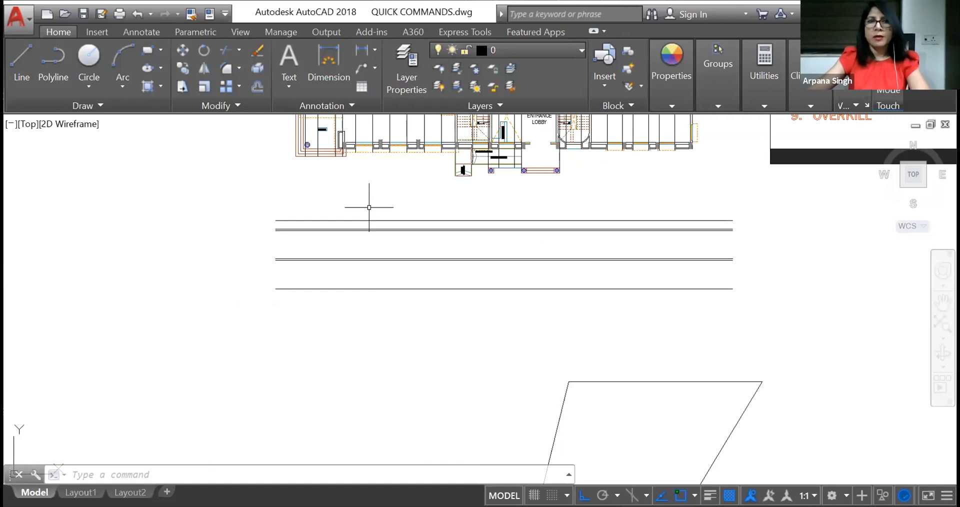
Draw a vertical line about 25260 long from the lower-left corner of the hatched column above LEV +600 down past all the horizontal lines.
left_click(27, 54)
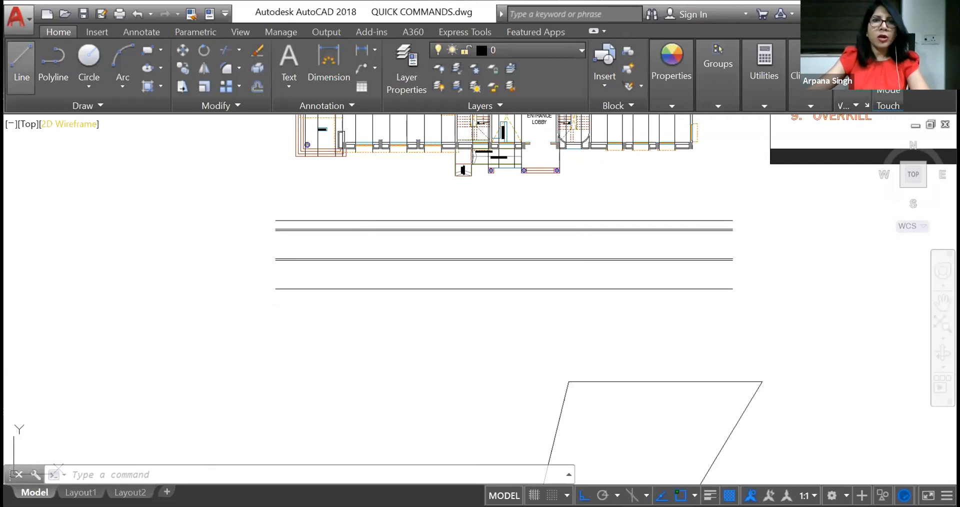
scroll(280, 150, "up", 2)
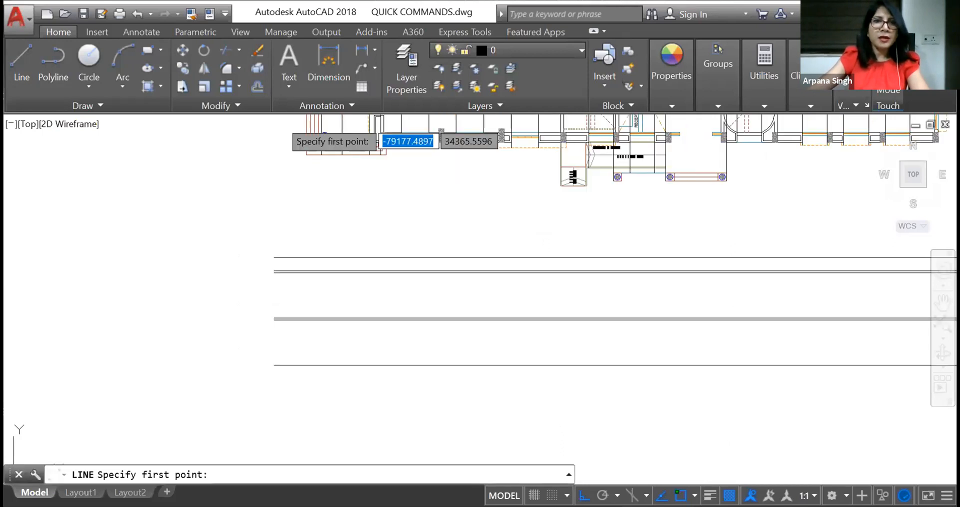
scroll(288, 131, "up", 3)
scroll(288, 189, "up", 2)
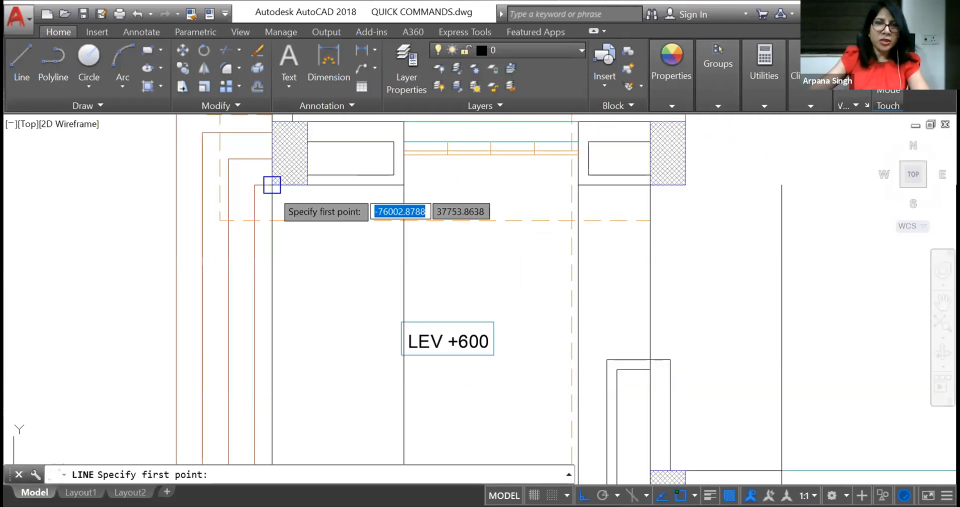
left_click(272, 185)
scroll(272, 187, "down", 3)
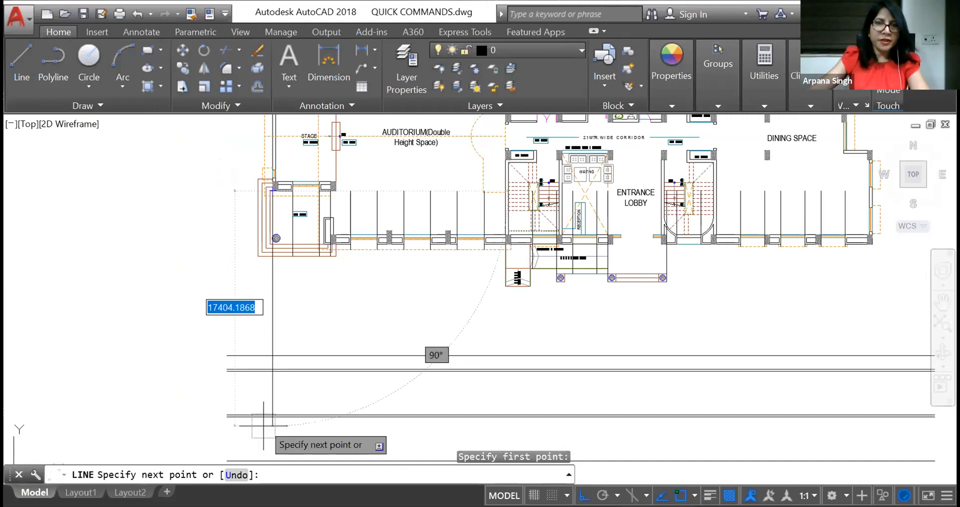
scroll(263, 426, "down", 4)
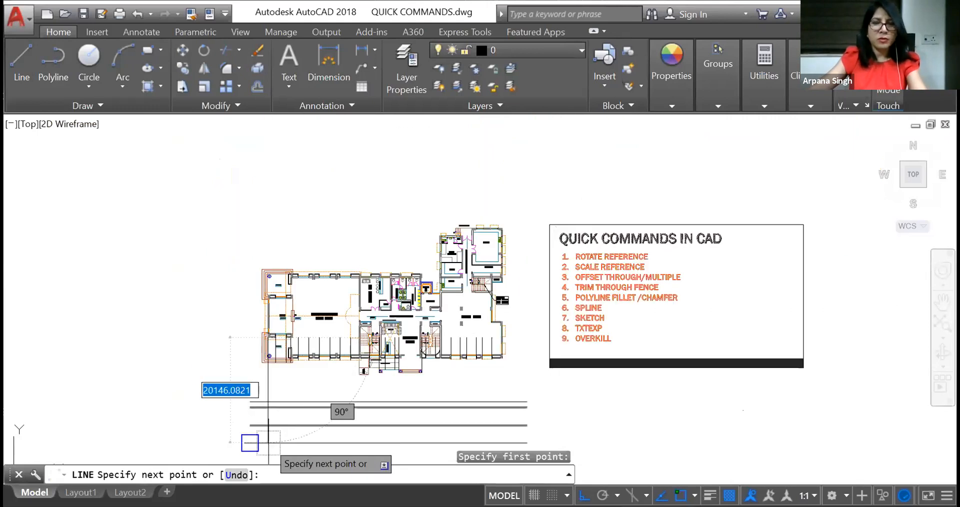
left_click(269, 442)
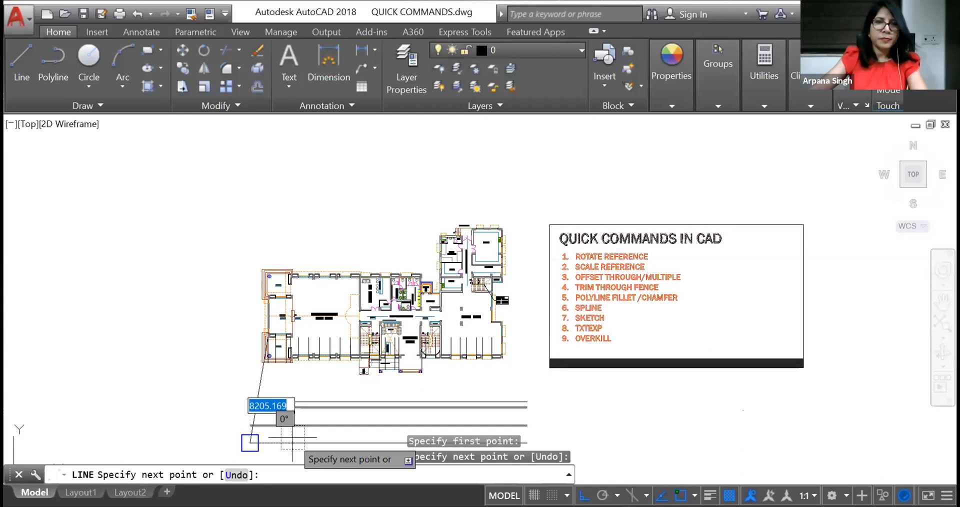
type("u")
key("Return")
scroll(246, 415, "down", 2)
scroll(255, 416, "up", 7)
mouse_move(264, 416)
middle_mouse_down()
mouse_move(313, 216)
mouse_move(341, 161)
middle_mouse_up()
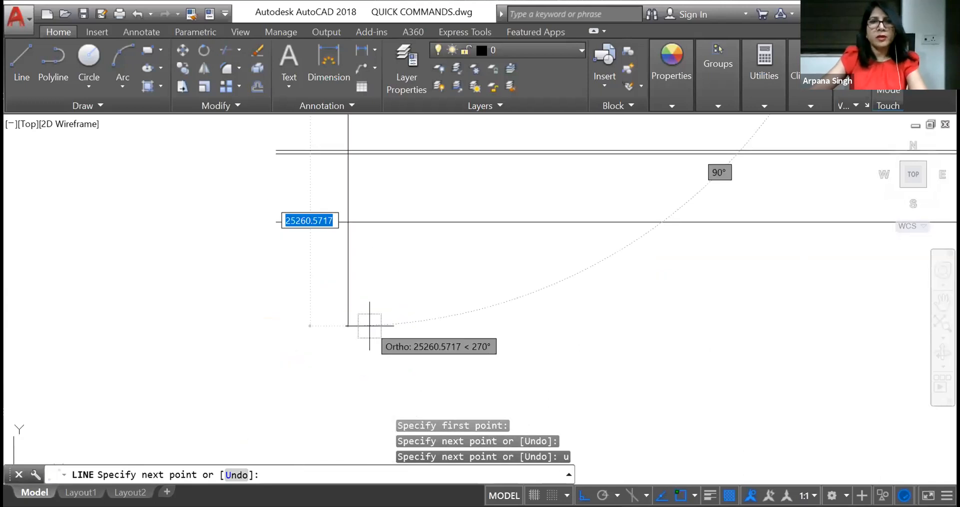
left_click(370, 326)
key("Escape")
scroll(334, 325, "down", 4)
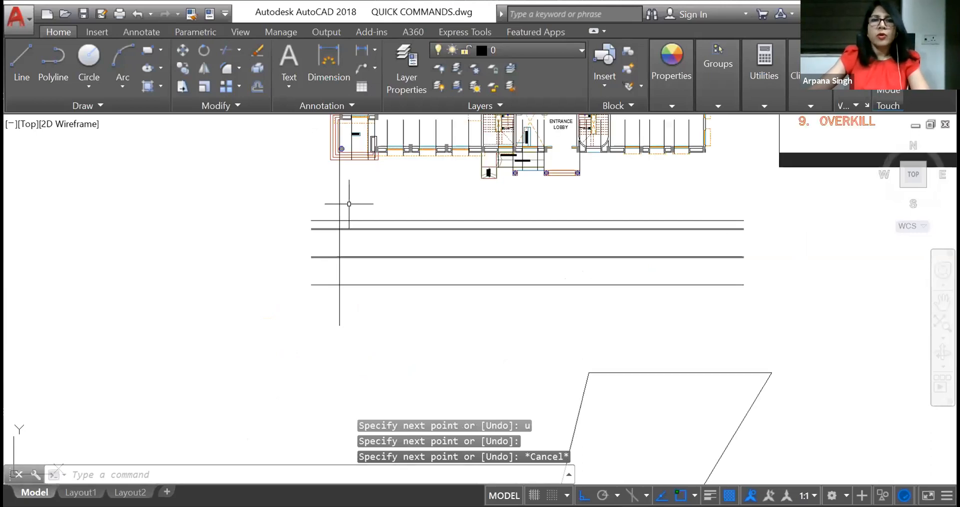
Offset the new vertical line to the right by a distance of 1000.
scroll(390, 174, "up", 4)
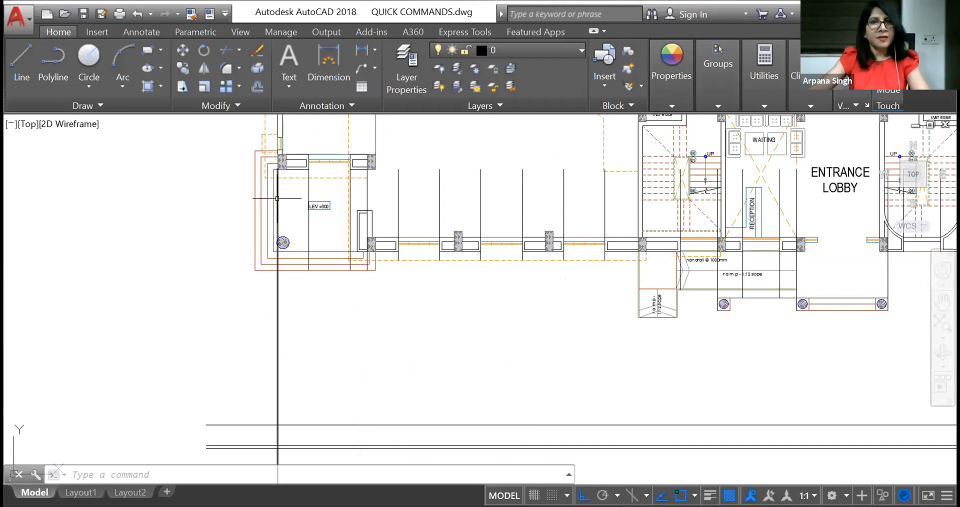
mouse_move(277, 198)
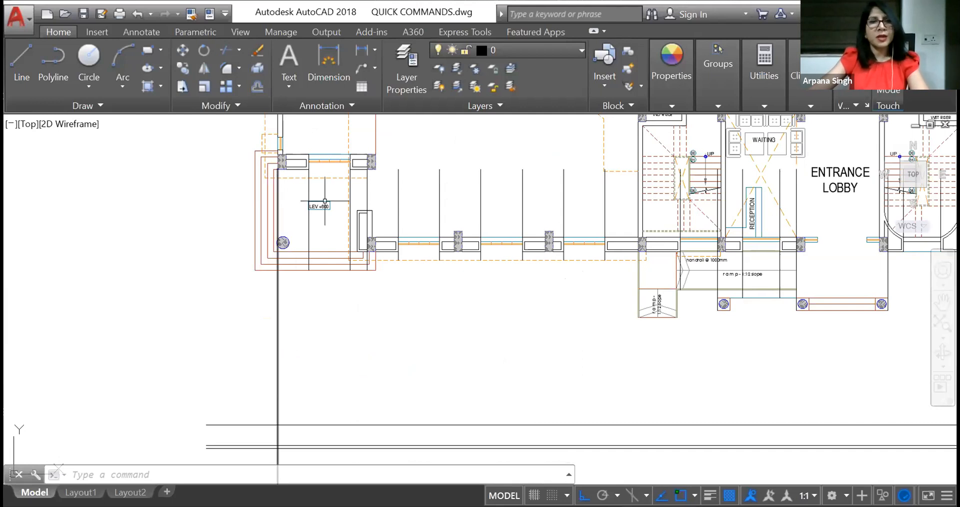
left_click(255, 85)
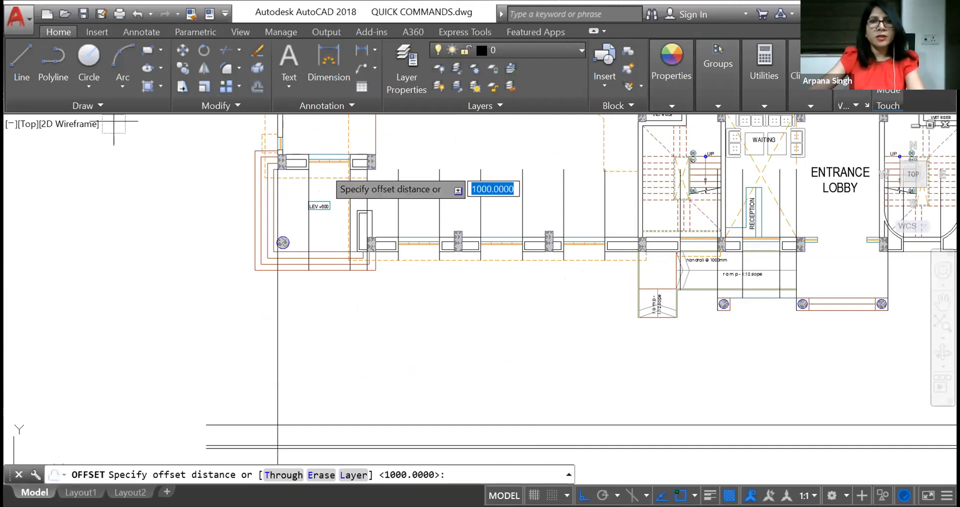
scroll(277, 156, "up", 4)
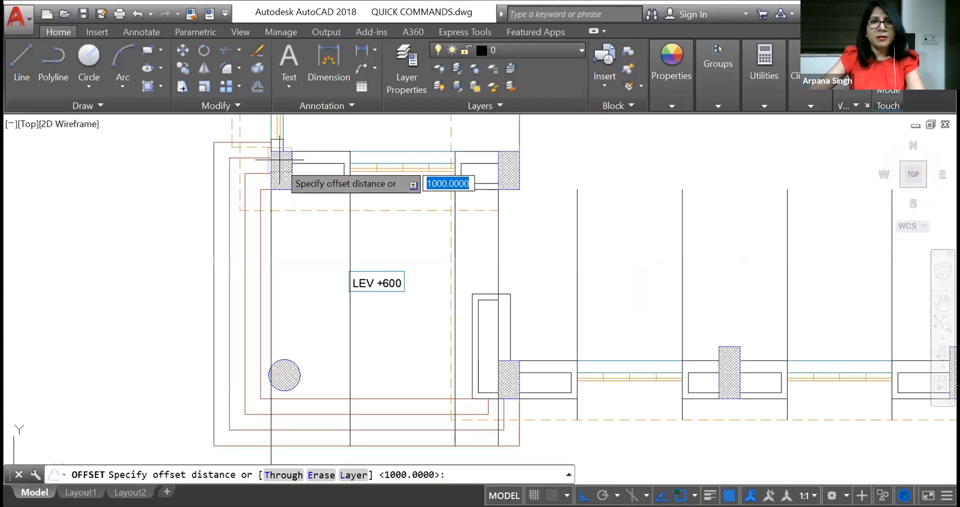
key("Return")
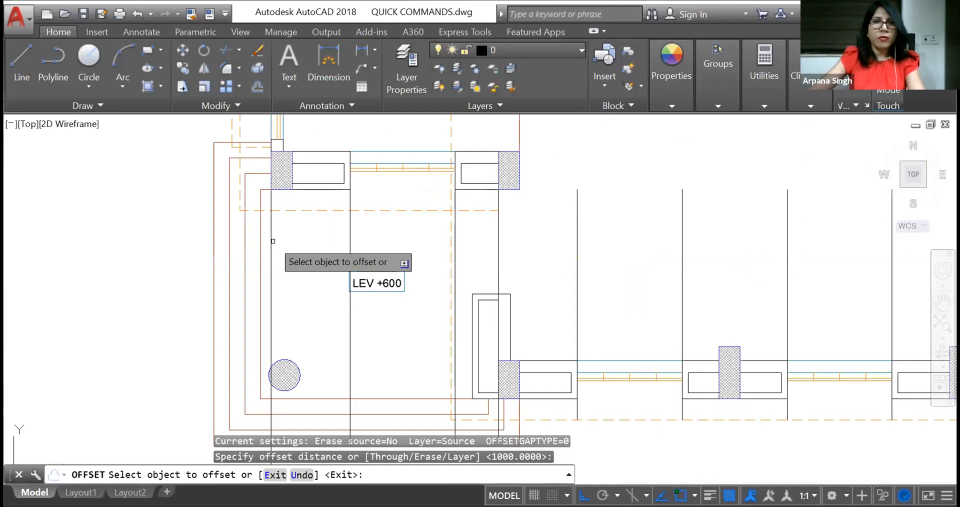
left_click(272, 240)
left_click(350, 190)
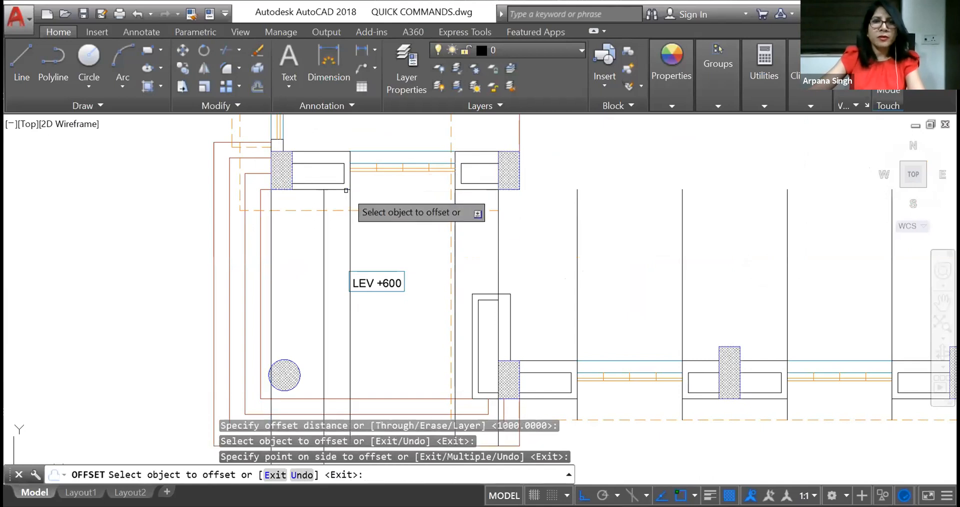
key("Escape")
Erase the vertical line offset at 1000.
left_click(324, 230)
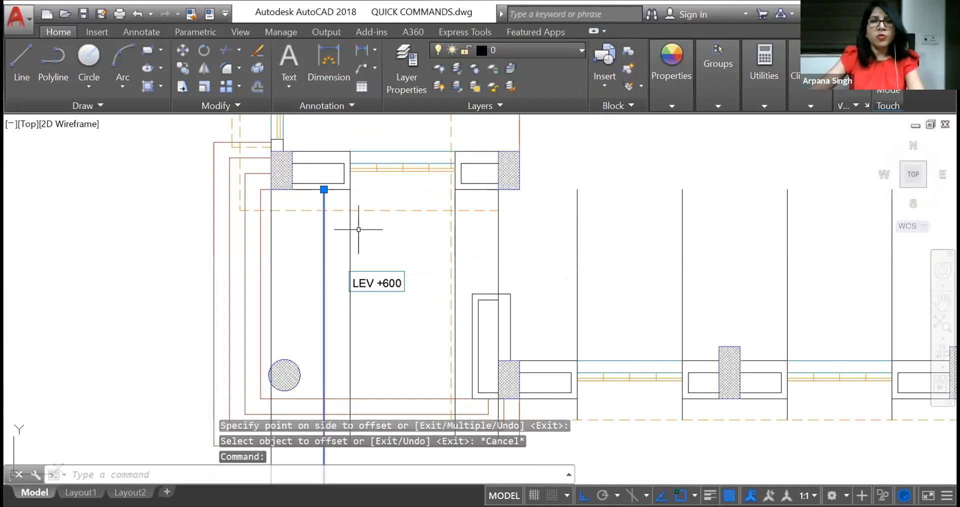
type("E")
key("Return")
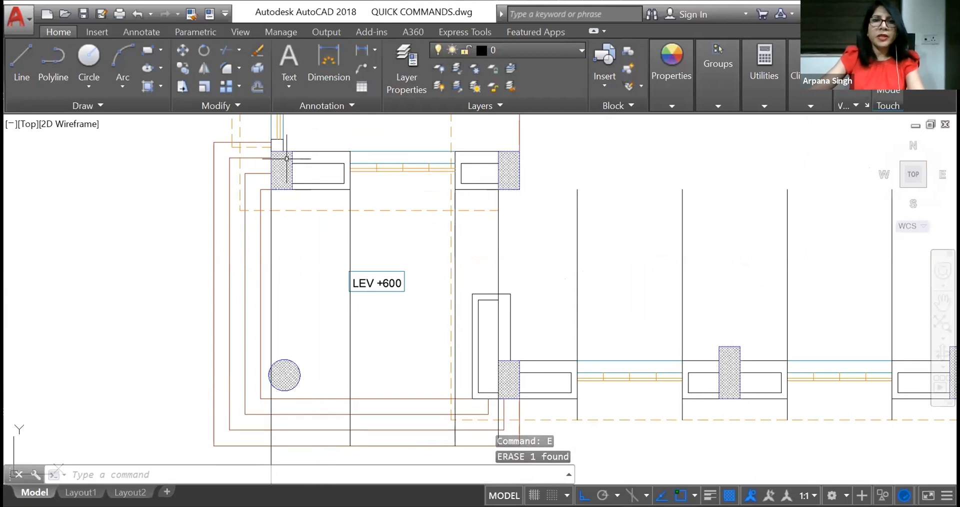
scroll(287, 158, "down", 3)
left_click(261, 311)
right_click(261, 310)
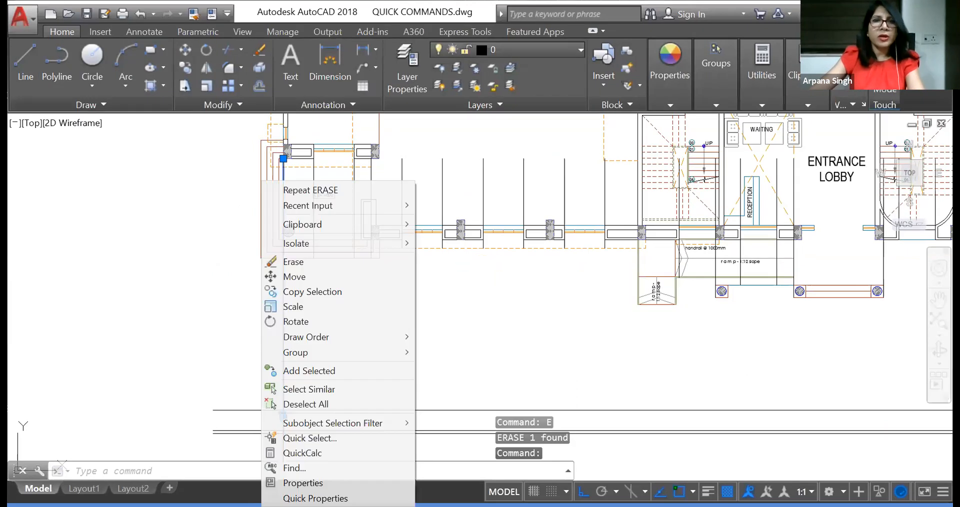
left_click(306, 291)
scroll(283, 159, "up", 3)
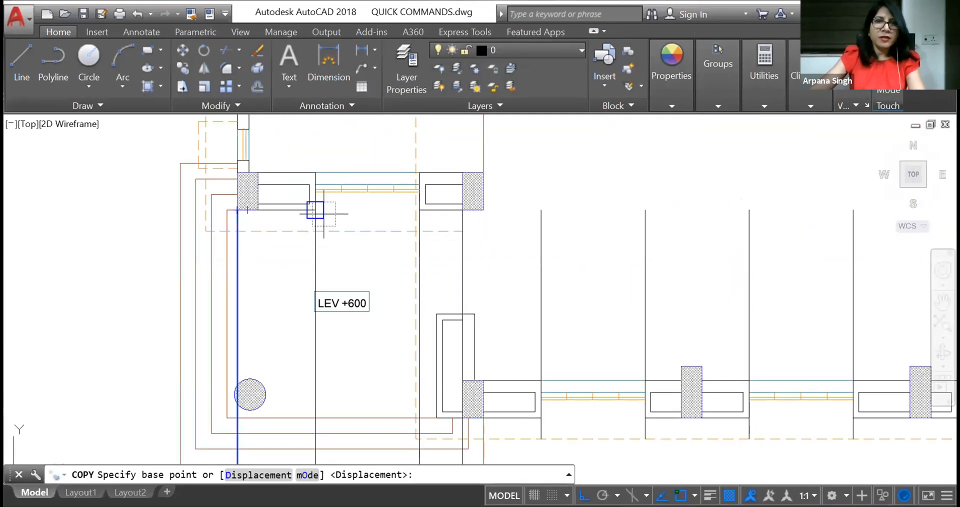
key("Escape")
Offset the vertical line to the right, picking the distance from the column's lower-left corner to the end of the adjoining wall.
scroll(316, 206, "down", 2)
mouse_move(315, 206)
middle_mouse_down()
mouse_move(319, 193)
mouse_move(271, 311)
middle_mouse_up()
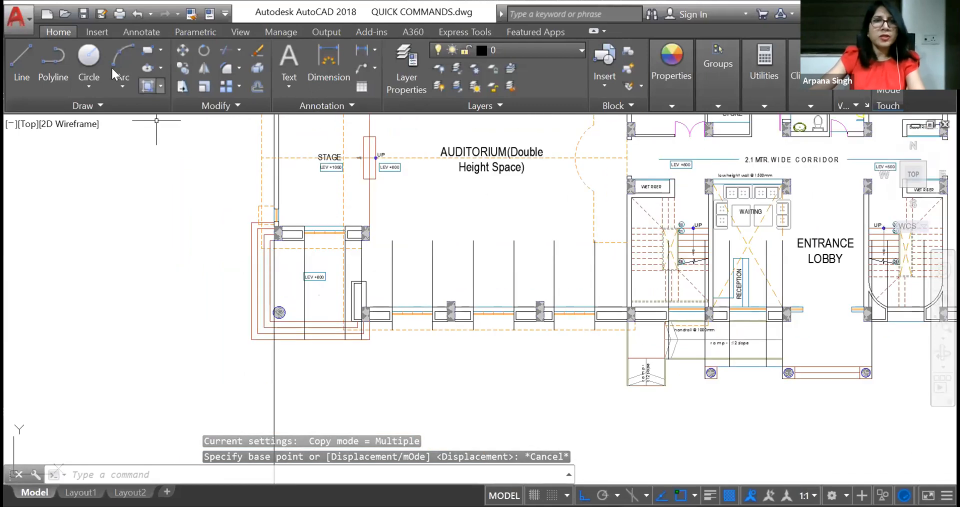
scroll(290, 358, "up", 4)
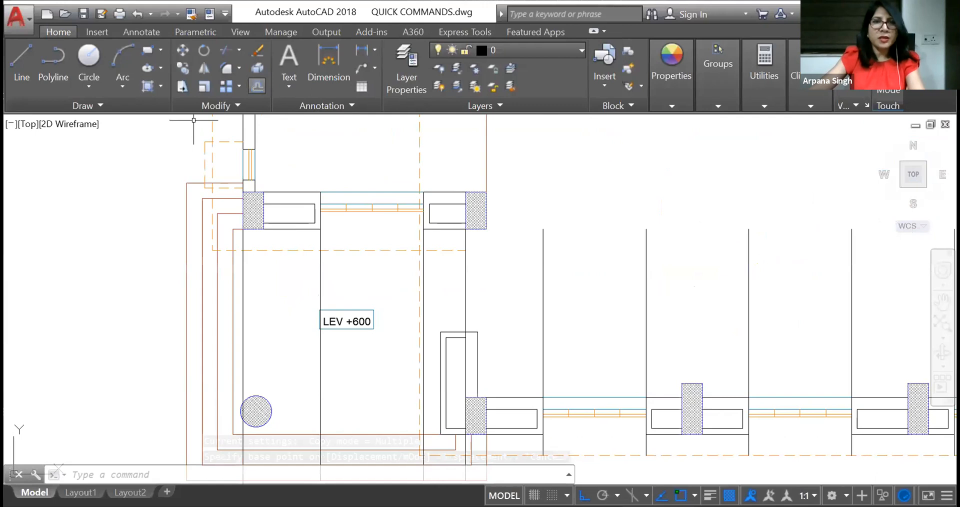
scroll(253, 248, "up", 4)
left_click(253, 248)
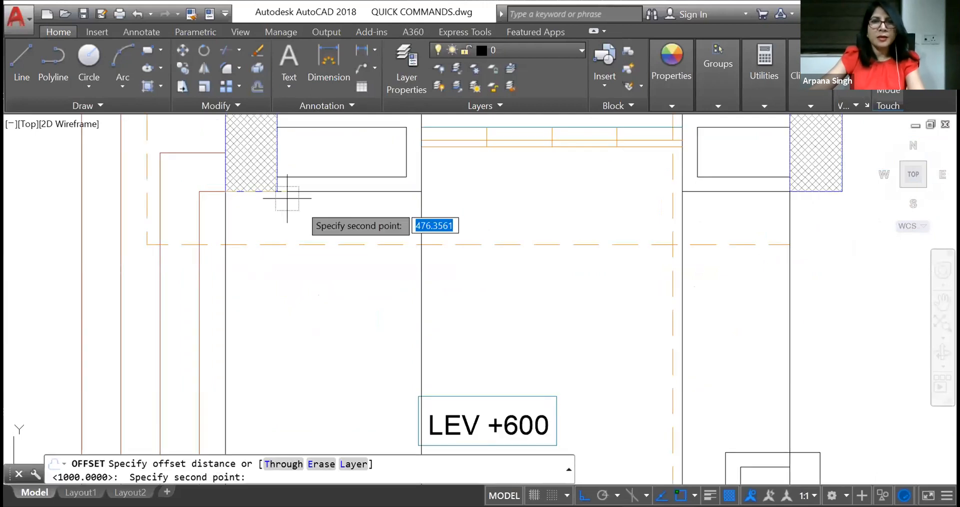
left_click(418, 192)
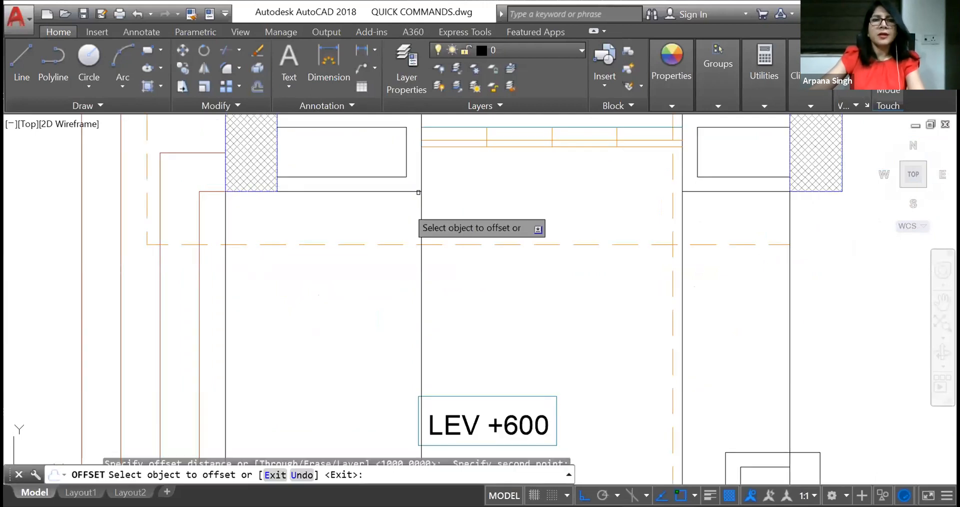
left_click(228, 315)
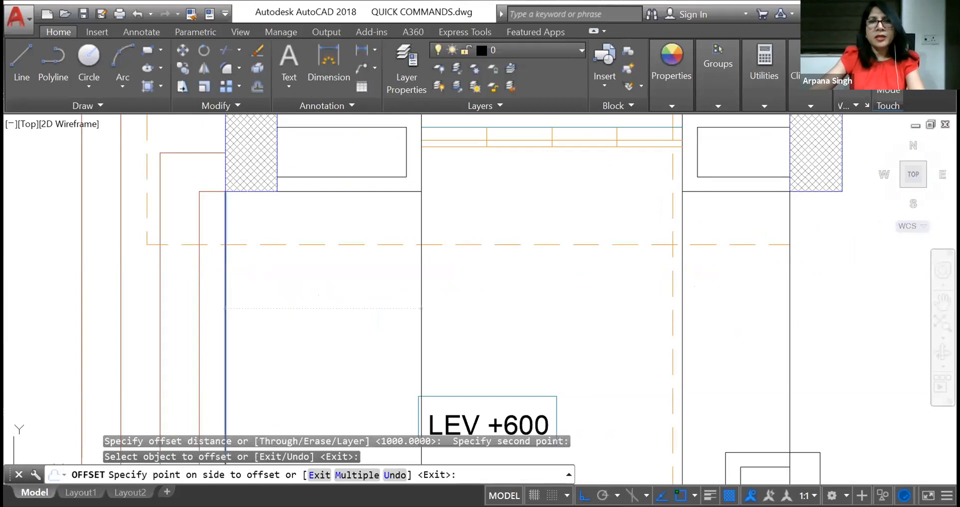
left_click(393, 183)
scroll(393, 182, "down", 3)
scroll(402, 263, "up", 2)
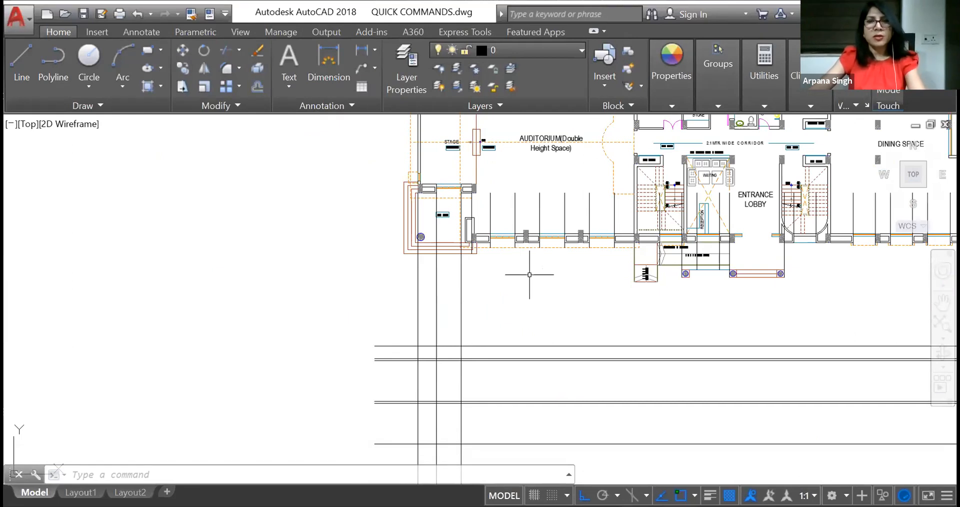
key("Escape")
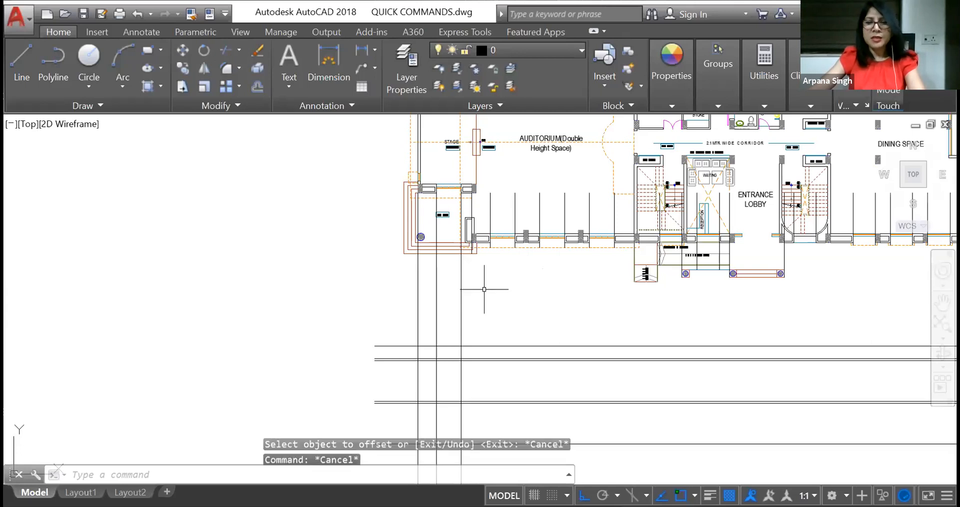
Erase the two offset vertical lines, keeping the original one at the column's left edge.
left_click(484, 290)
left_click(431, 314)
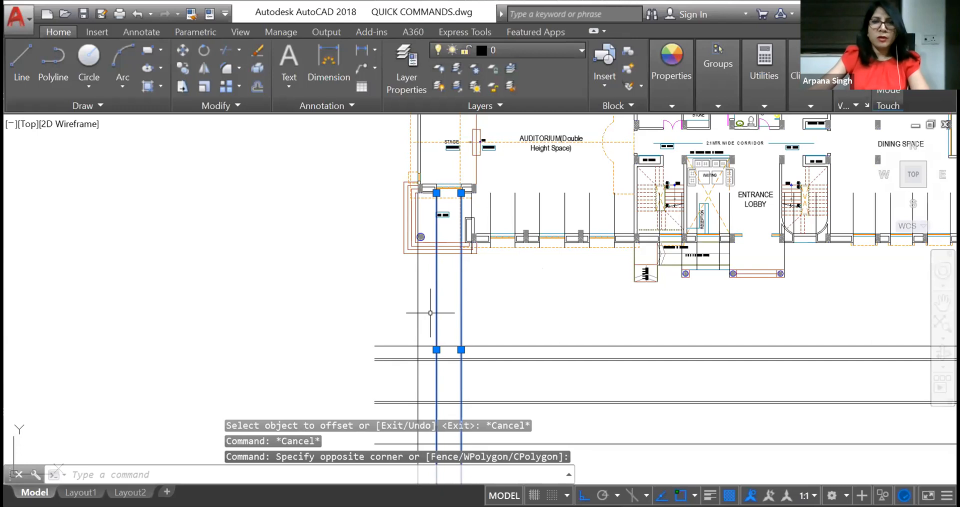
type("E")
key("Return")
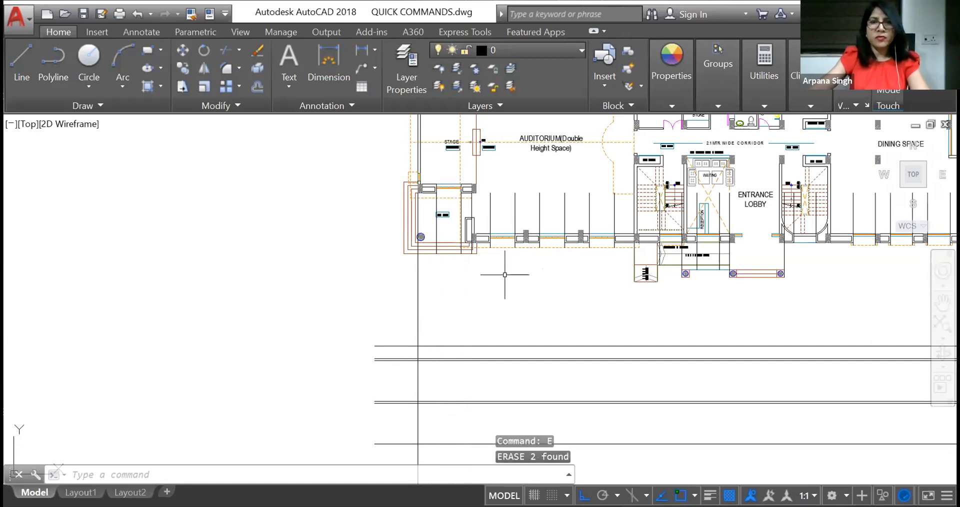
scroll(434, 258, "up", 2)
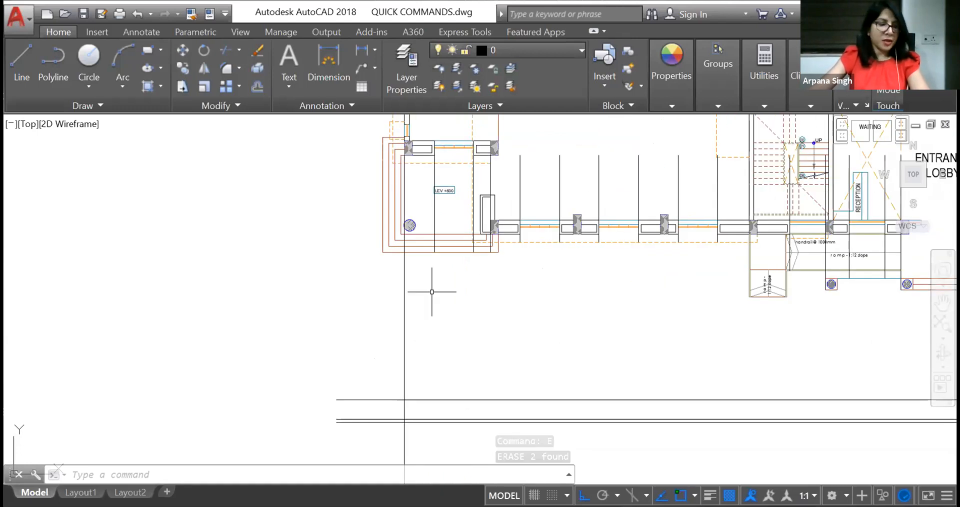
middle_click_drag(432, 292, 425, 339)
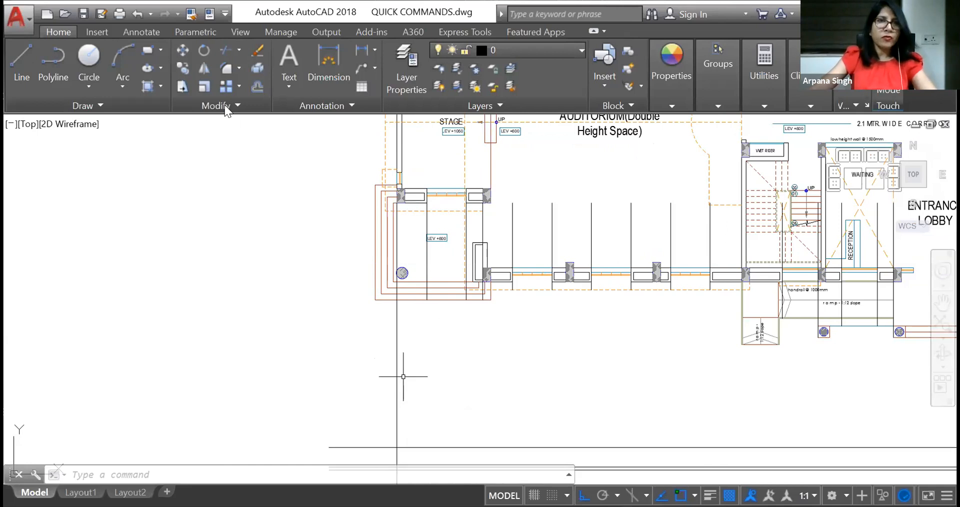
type("offset")
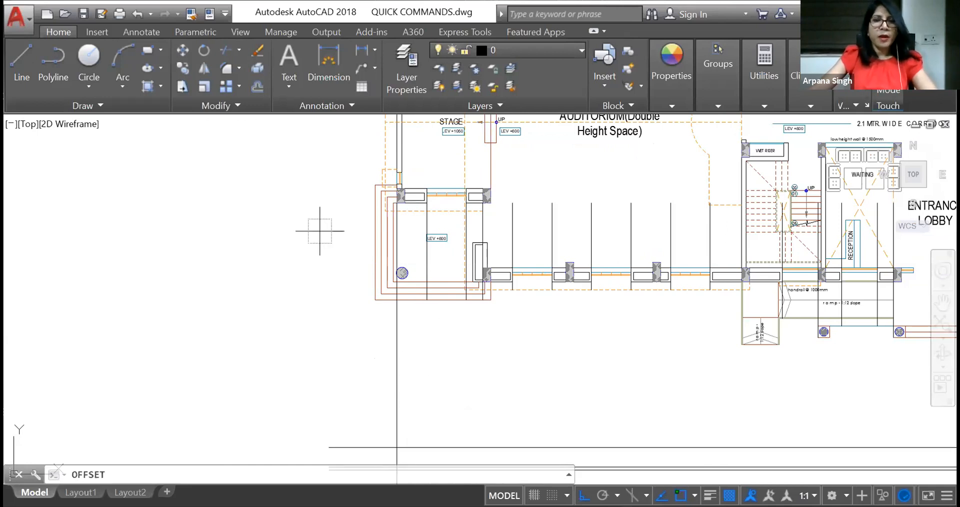
key("Return")
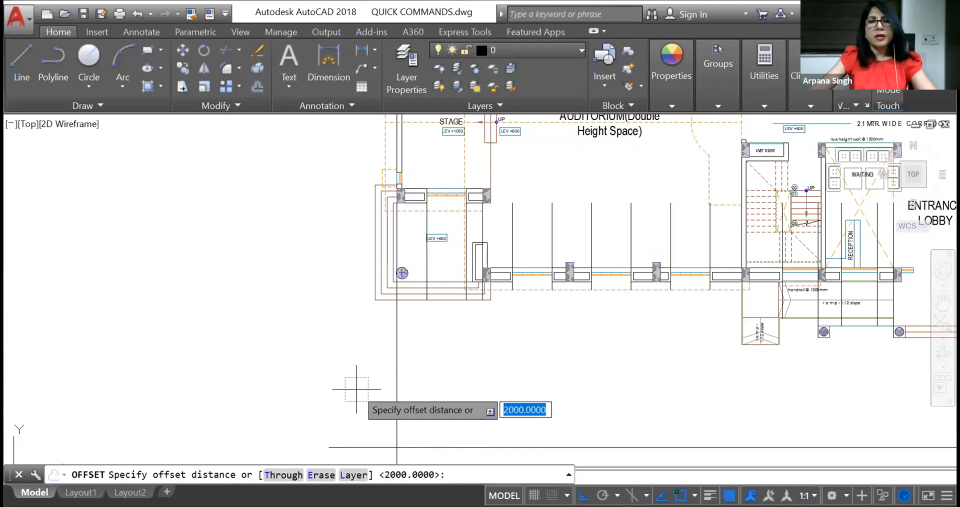
key("Escape")
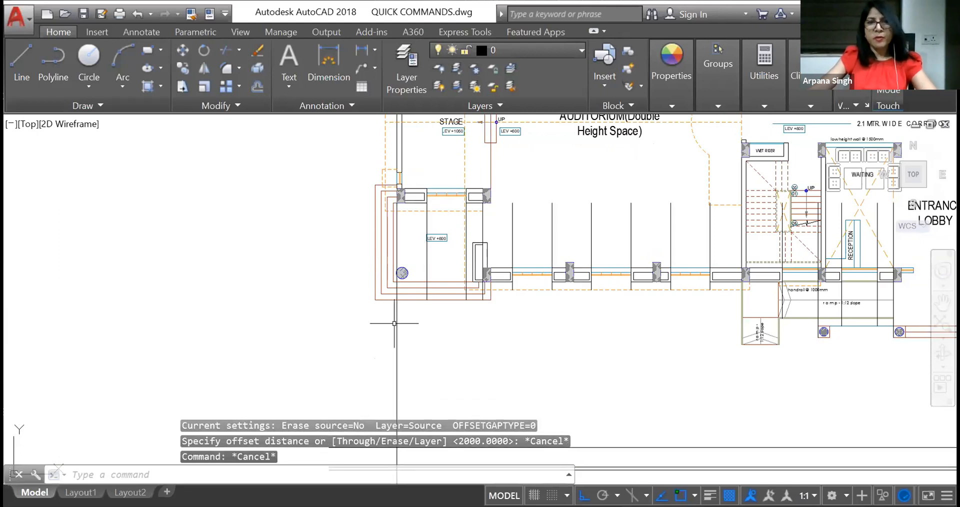
left_click(397, 321)
right_click(397, 322)
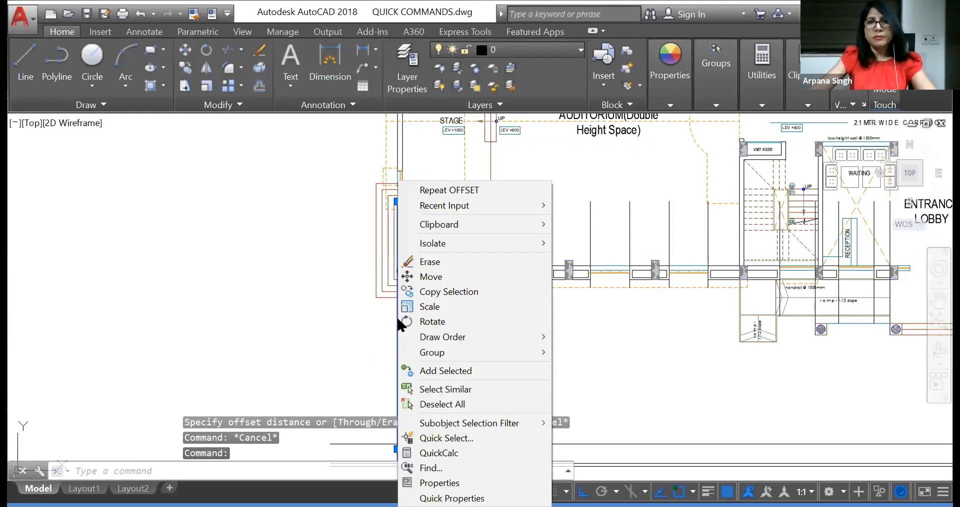
key("Escape")
Offset the vertical line at the column's left edge using Through and Multiple, through both wall ends flanking the window below the stage.
left_click(257, 89)
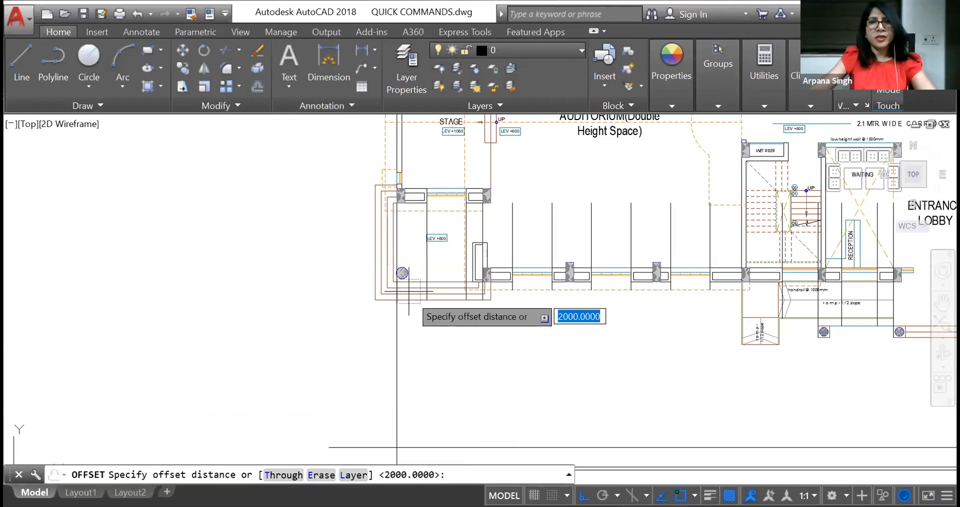
right_click(376, 319)
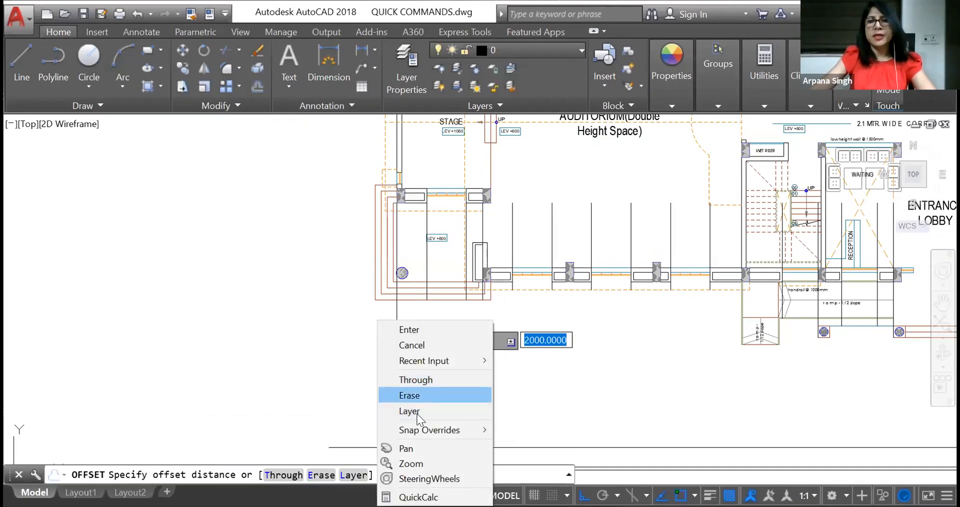
left_click(427, 380)
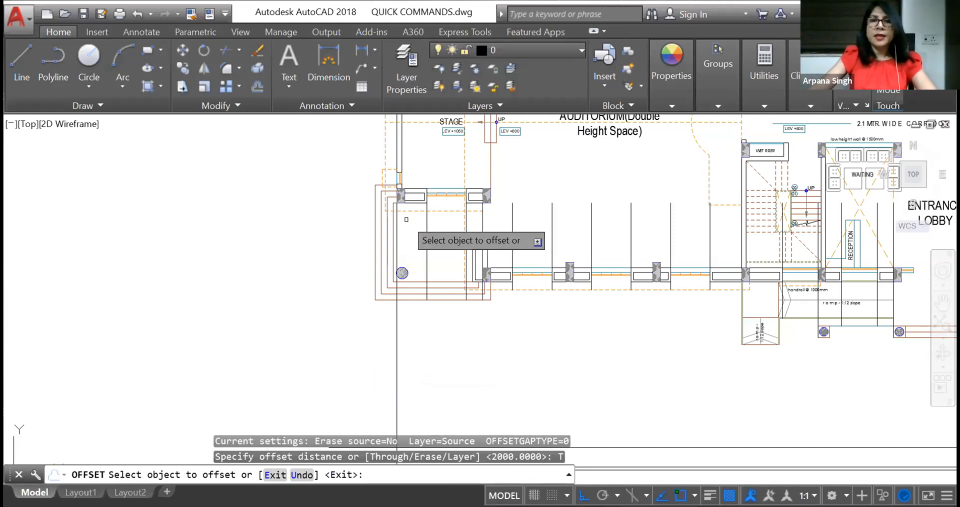
left_click(396, 231)
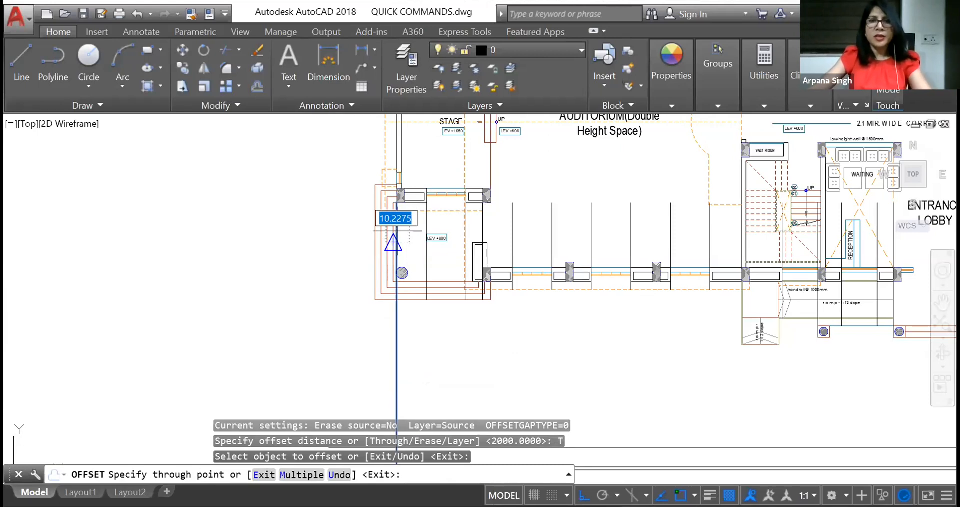
right_click(400, 233)
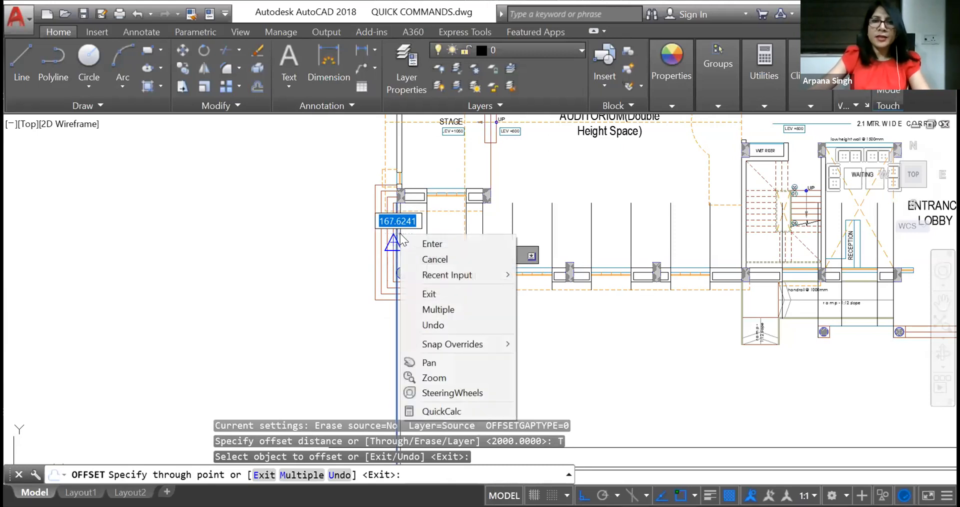
left_click(449, 308)
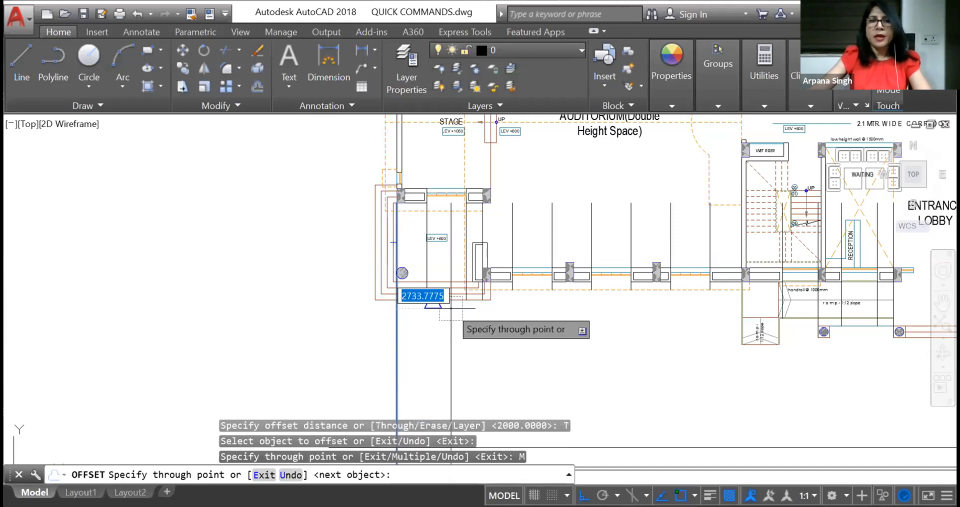
scroll(408, 191, "up", 4)
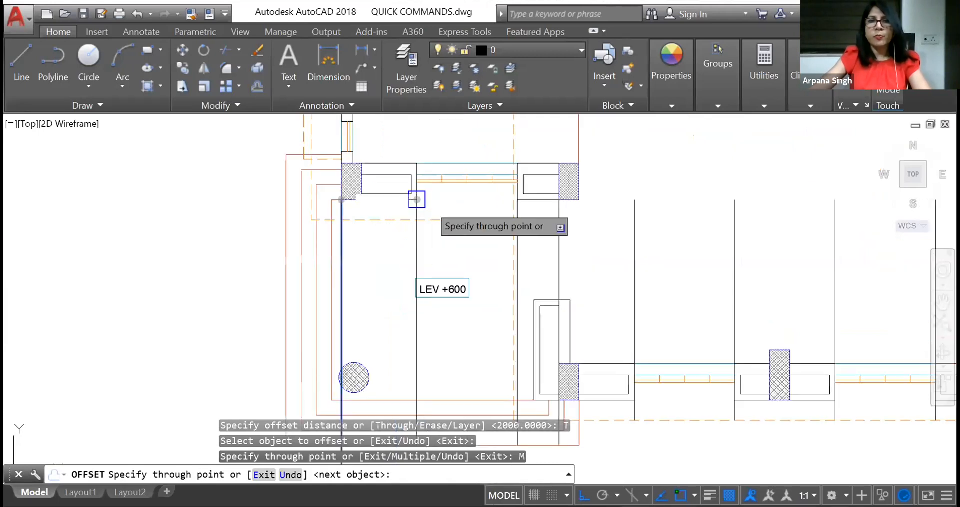
left_click(417, 200)
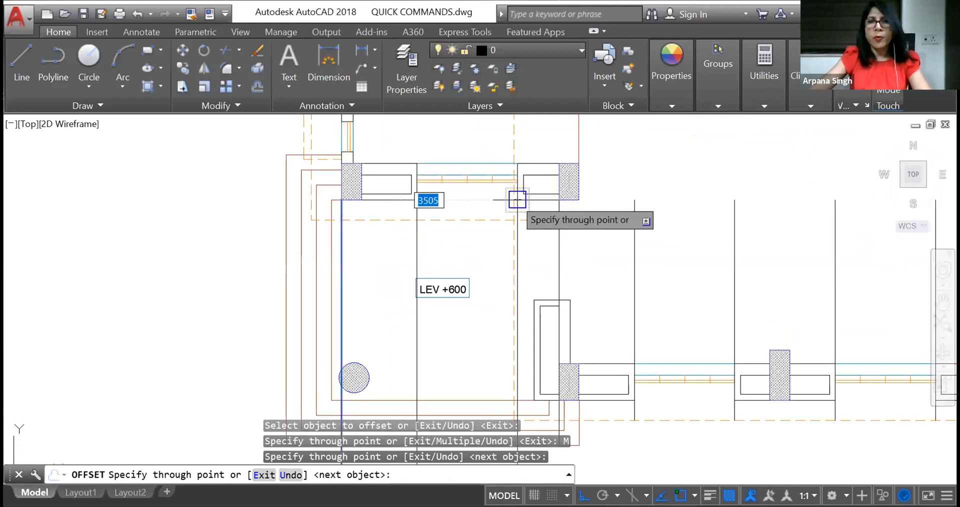
left_click(518, 199)
Continue the multiple offset through the wall ends at each window opening along the auditorium's lower wall.
scroll(484, 197, "down", 2)
scroll(503, 320, "up", 7)
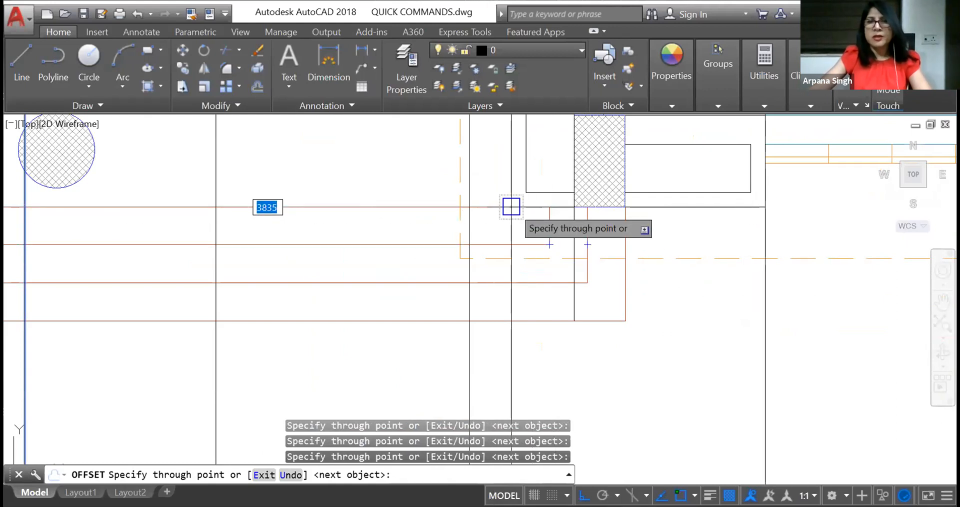
scroll(273, 300, "down", 2)
scroll(619, 278, "up", 2)
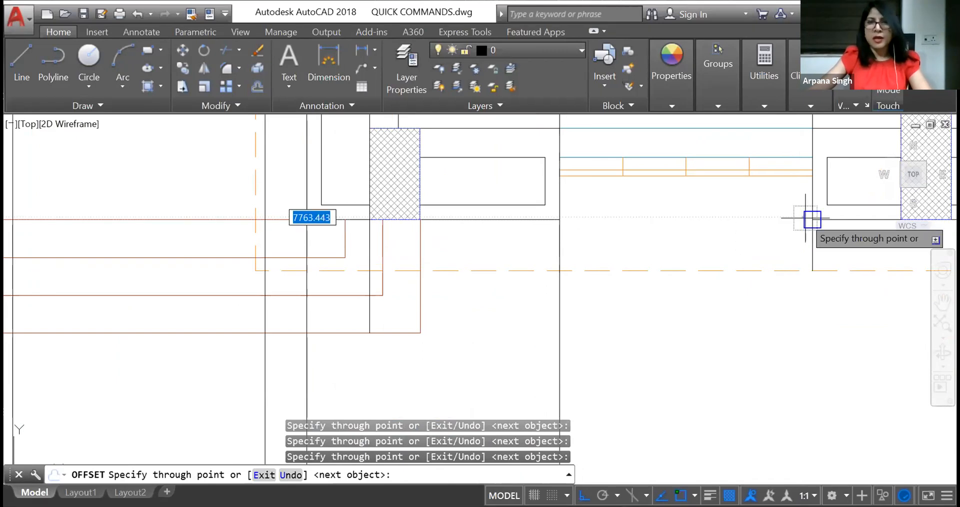
scroll(230, 371, "down", 4)
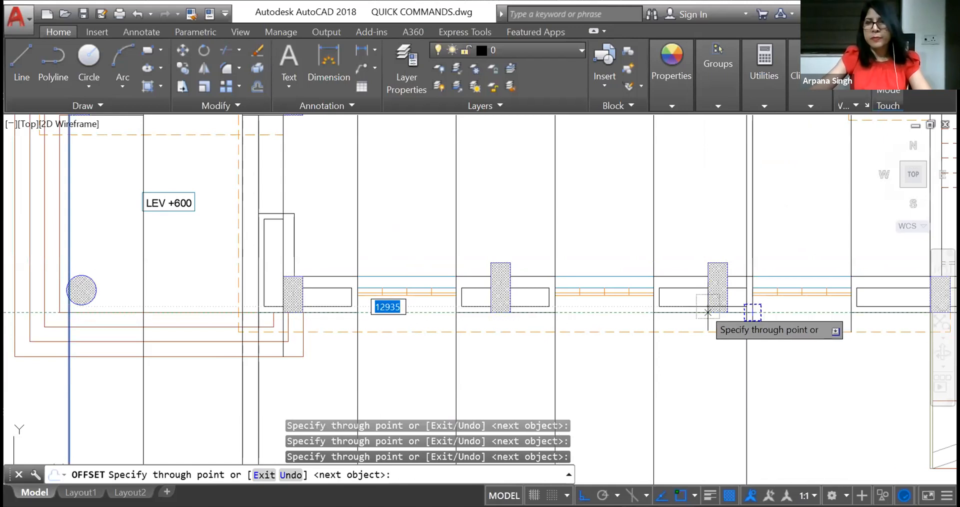
scroll(660, 346, "up", 2)
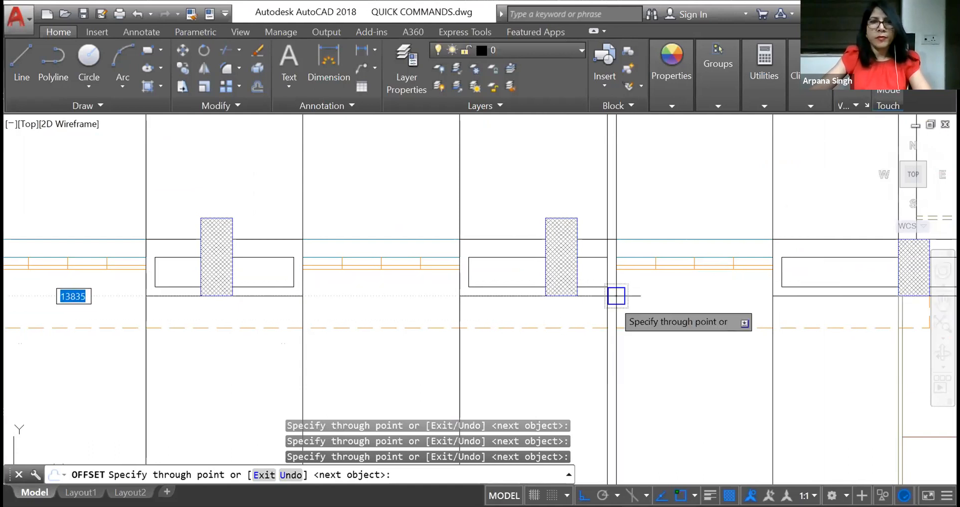
Add through offsets at the wall ends below the staircase and reception, and at the right edge of the entrance lobby's left column.
scroll(616, 296, "down", 2)
scroll(493, 380, "up", 4)
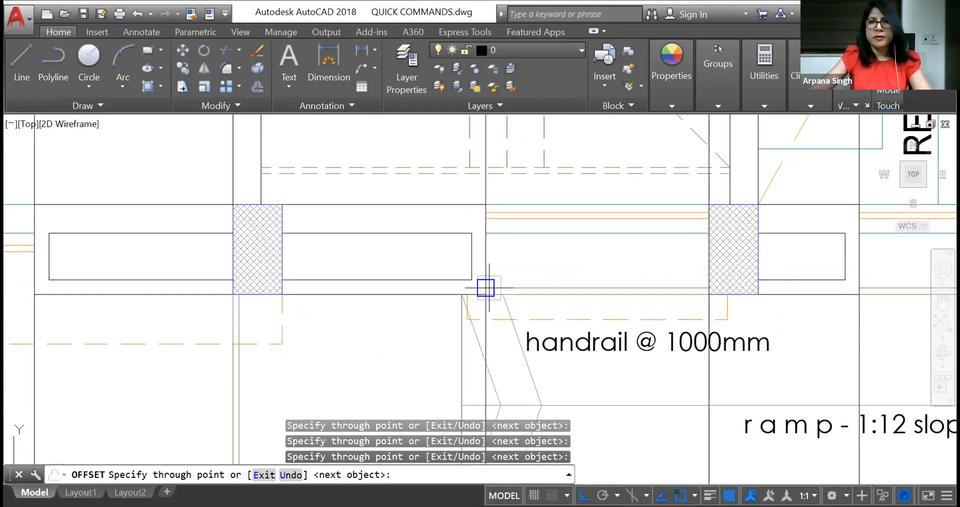
scroll(525, 322, "down", 2)
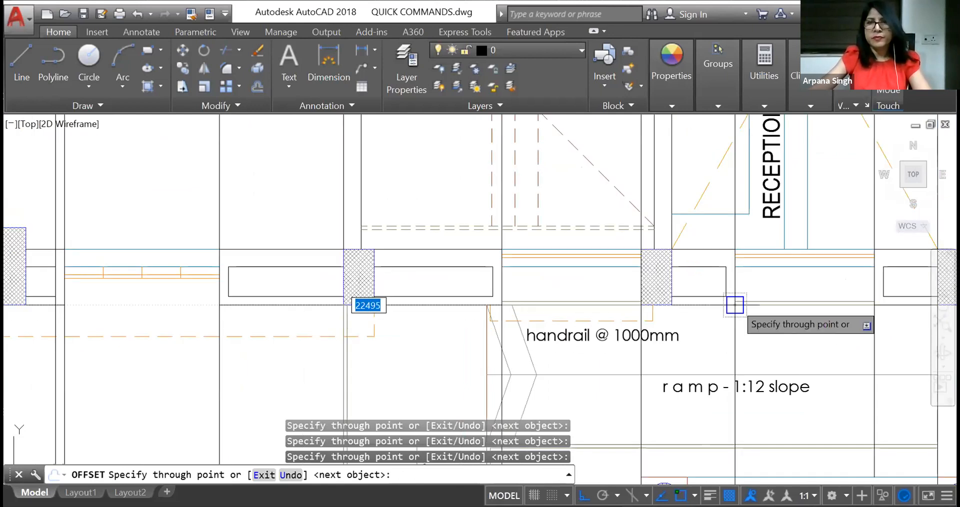
scroll(735, 304, "down", 2)
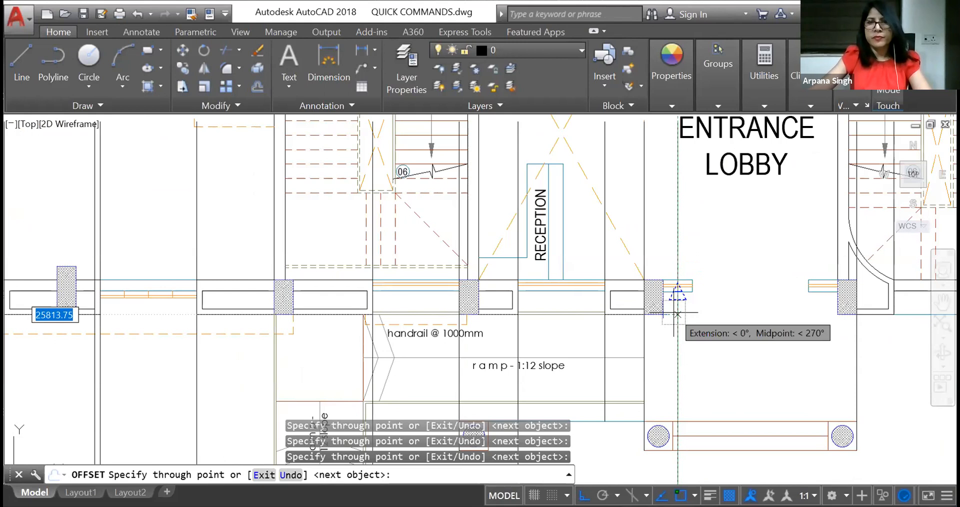
scroll(657, 317, "up", 3)
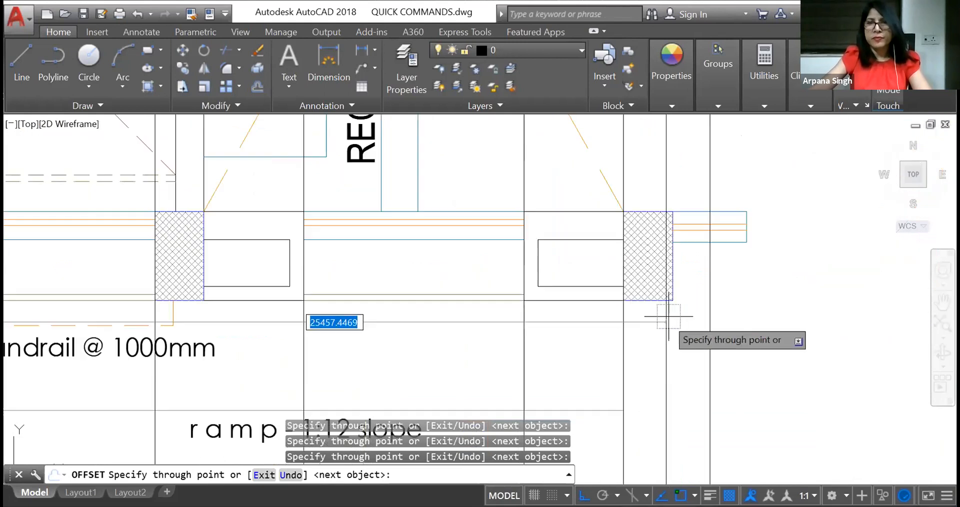
left_click(672, 303)
Add through offsets at the lobby's right column edge and at both edges of the opening below the curved staircase.
scroll(550, 280, "down", 2)
middle_click_drag(750, 293, 397, 287)
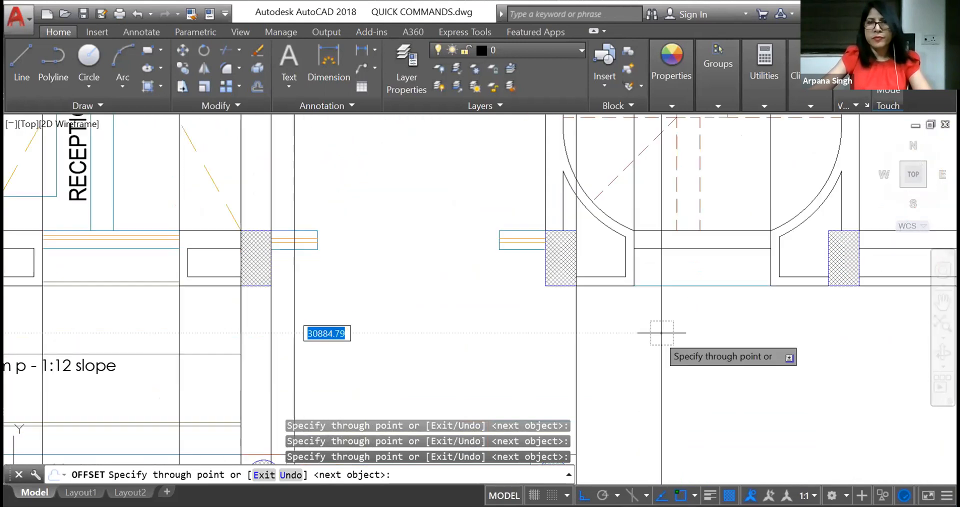
left_click(579, 293)
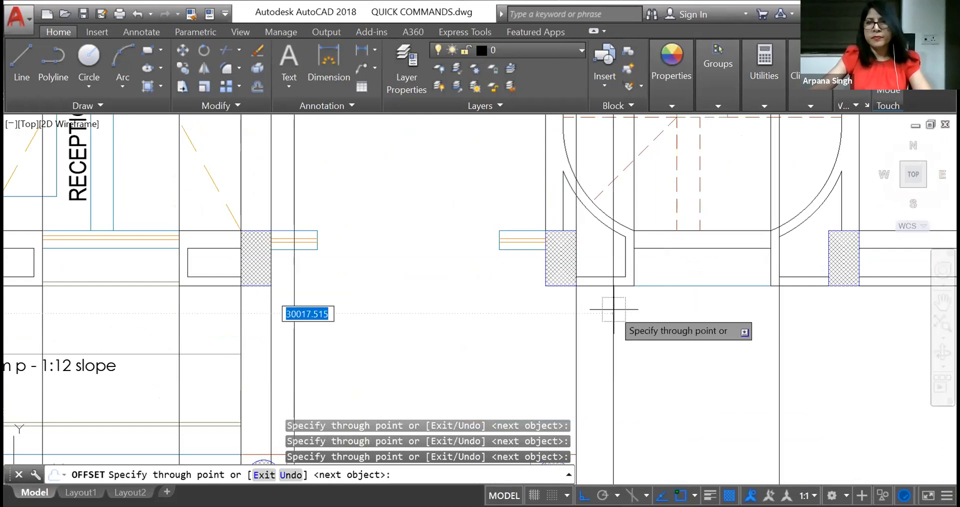
scroll(530, 343, "down", 2)
scroll(735, 321, "up", 2)
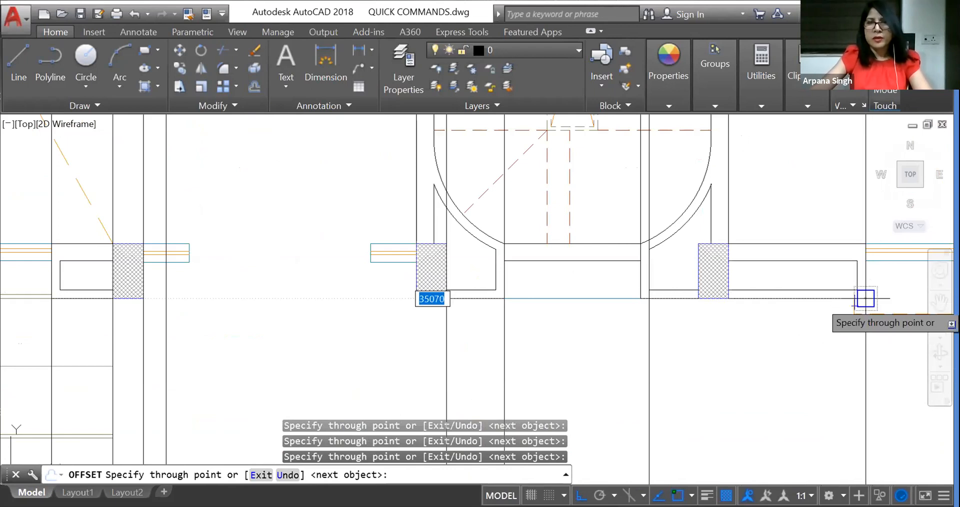
Add through offsets at the edges of the window openings along the dining space's lower wall.
scroll(565, 425, "down", 2)
scroll(384, 356, "up", 2)
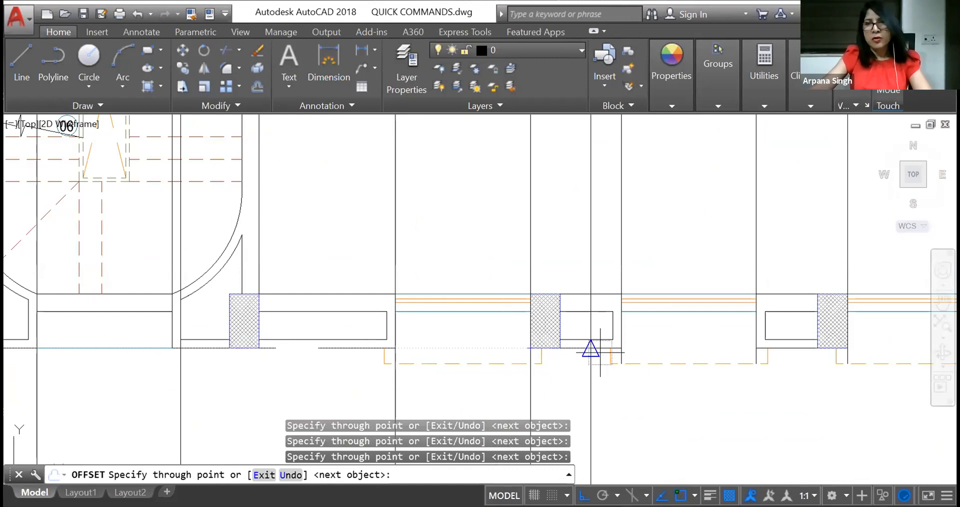
left_click(756, 348)
left_click(848, 348)
scroll(847, 348, "down", 2)
scroll(883, 342, "up", 2)
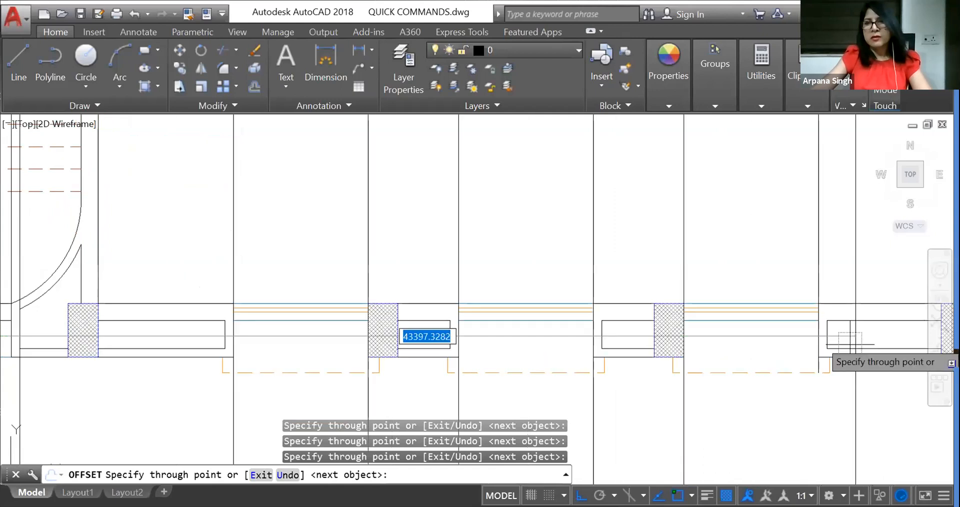
Add the last through offset at the outer corner of the dining space's end column and finish the Offset command.
scroll(603, 366, "down", 4)
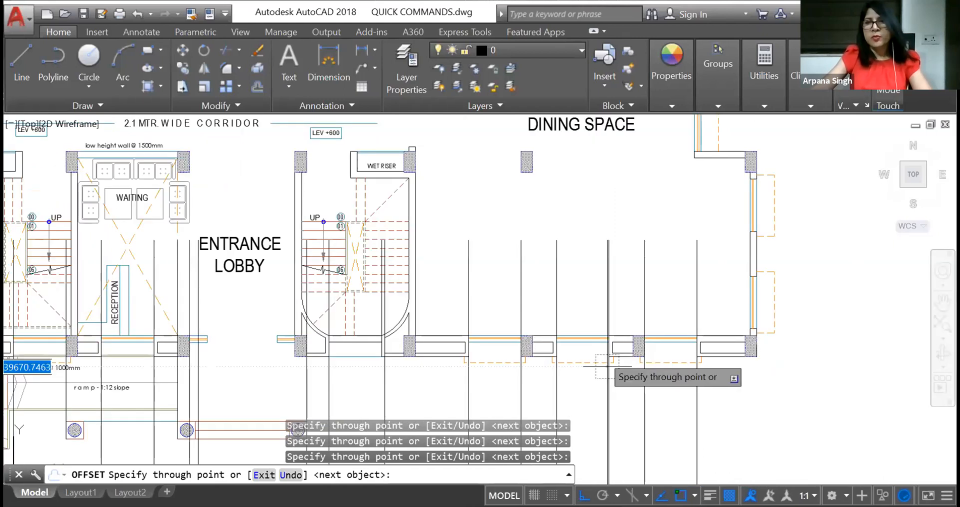
scroll(750, 363, "up", 4)
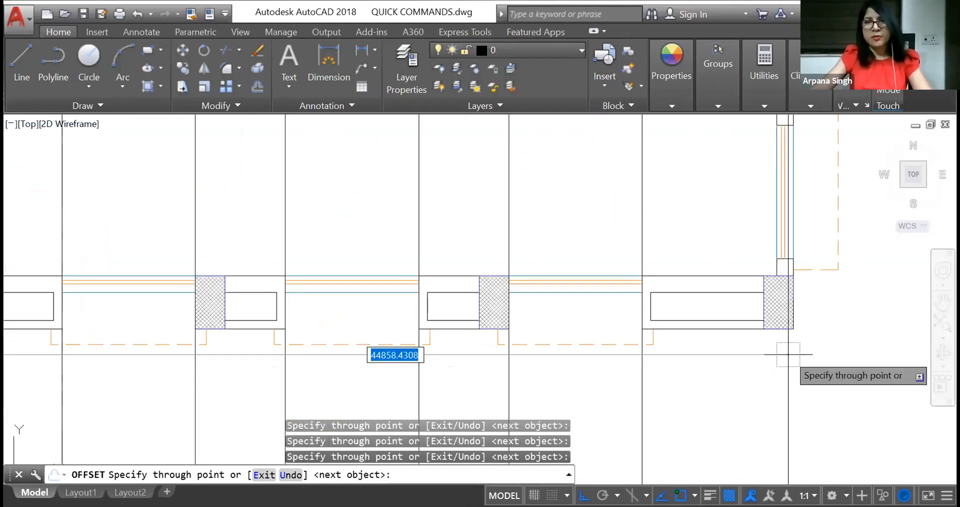
left_click(794, 328)
scroll(793, 329, "down", 10)
scroll(621, 332, "up", 8)
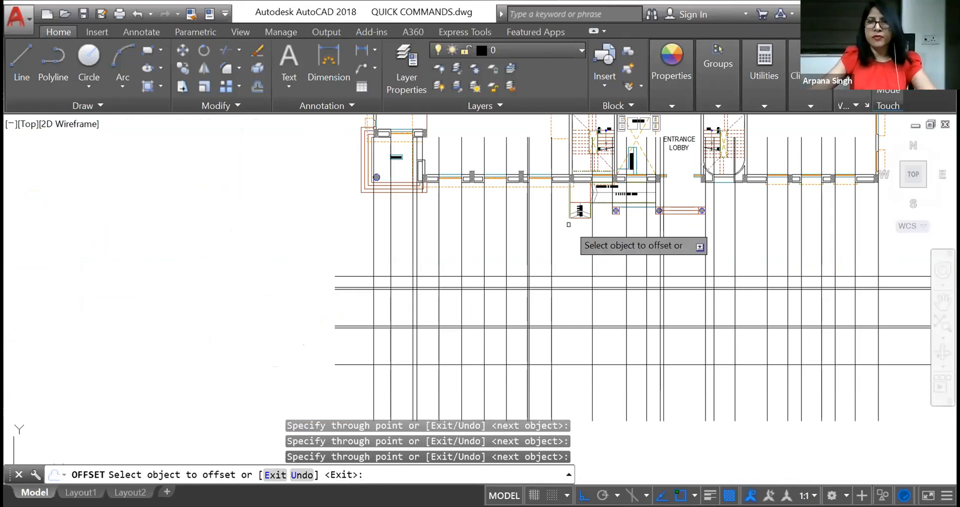
scroll(640, 220, "up", 4)
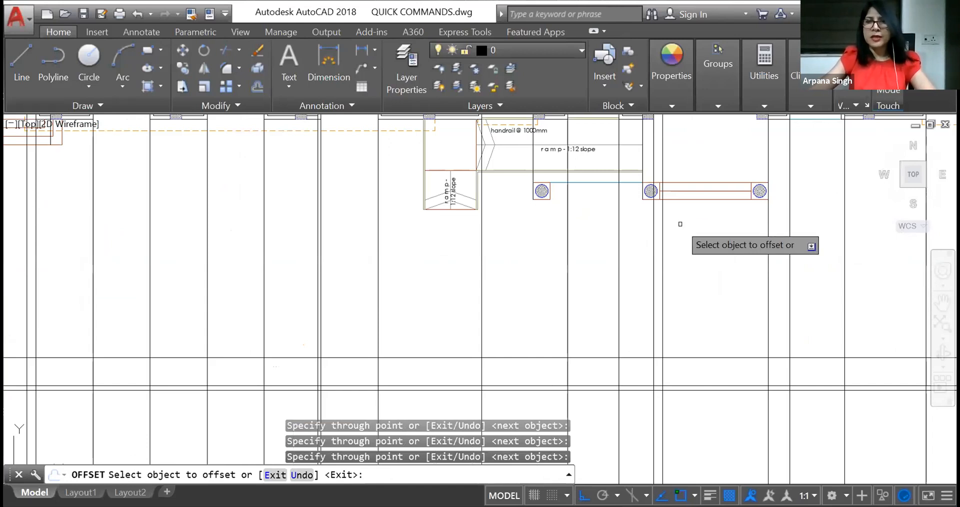
right_click(661, 280)
mouse_move(676, 301)
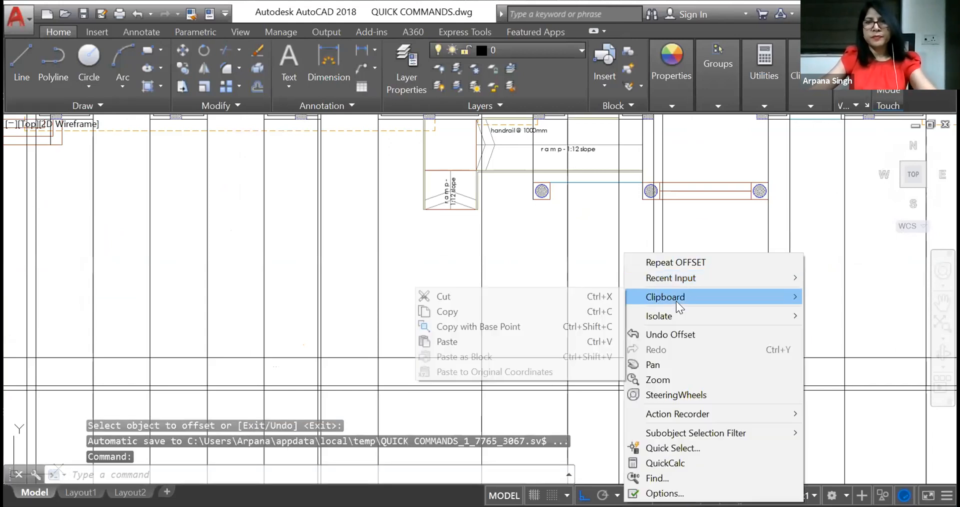
key("Escape")
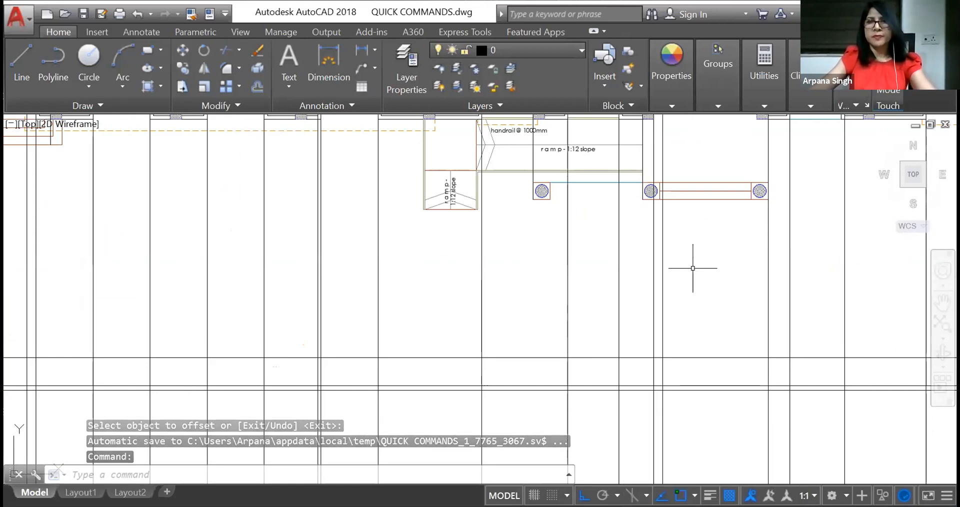
key("Return")
right_click(665, 269)
key("Escape")
key("Escape")
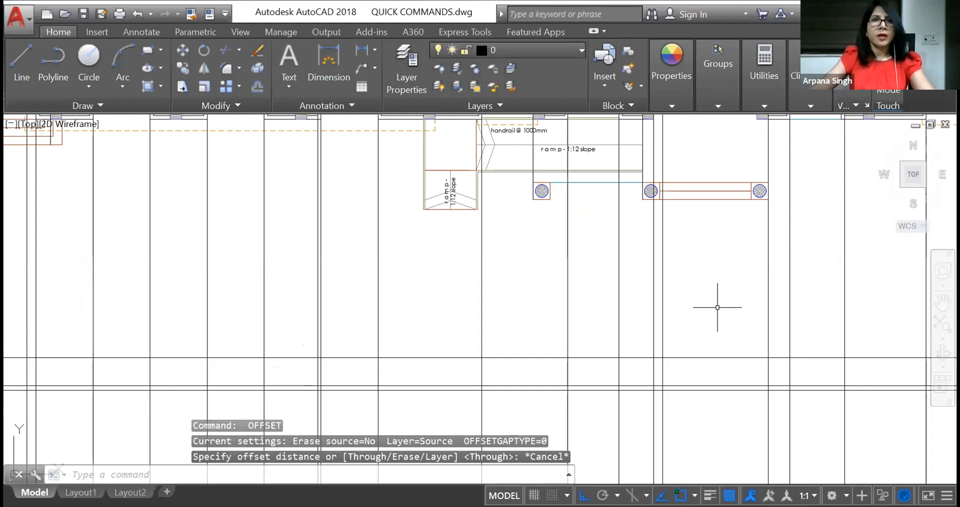
Offset the vertical line at the middle portico column with Through and Multiple, passing through the portico column edges and the lower ramp corners.
left_click(259, 90)
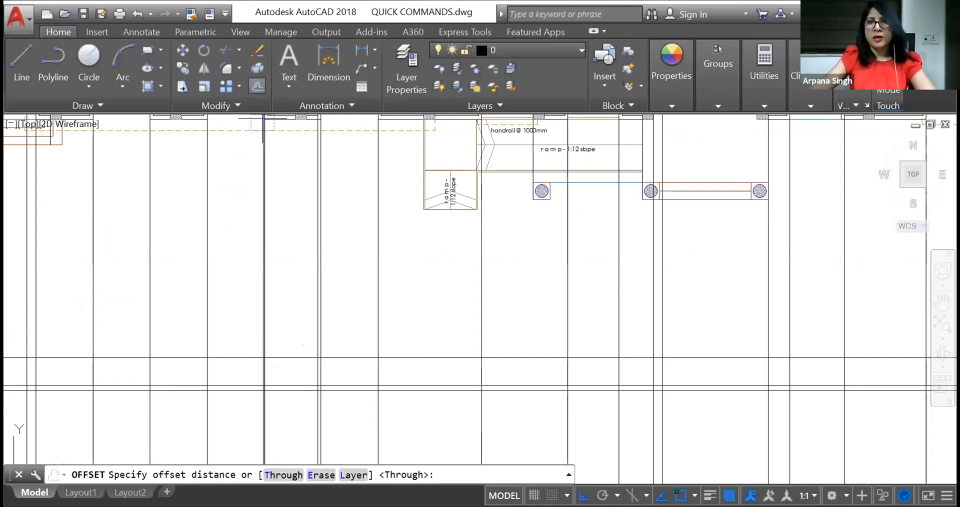
right_click(696, 249)
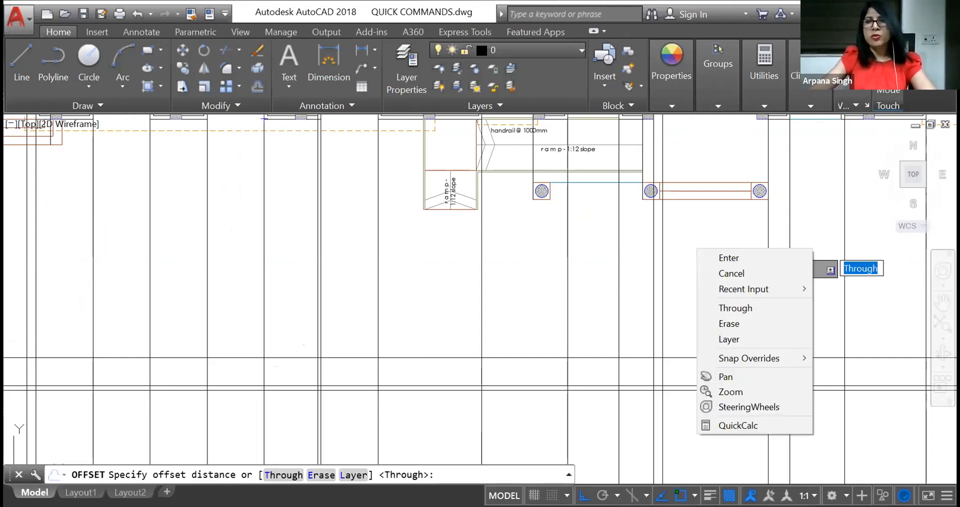
left_click(735, 309)
left_click(653, 244)
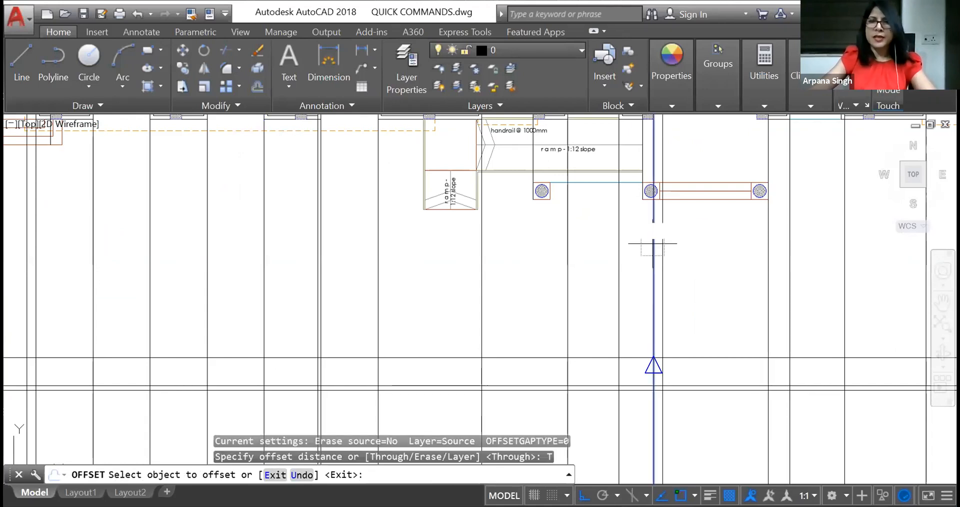
right_click(653, 243)
left_click(683, 319)
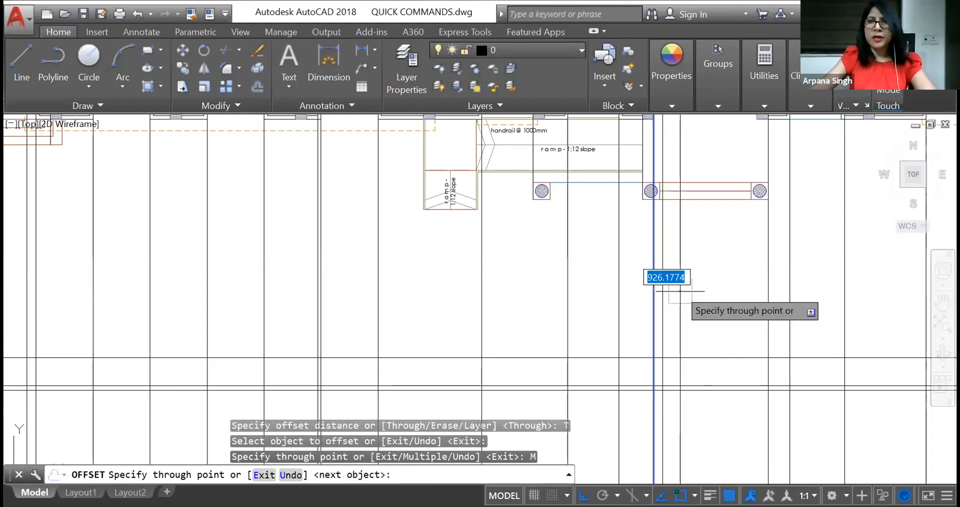
left_click(644, 199)
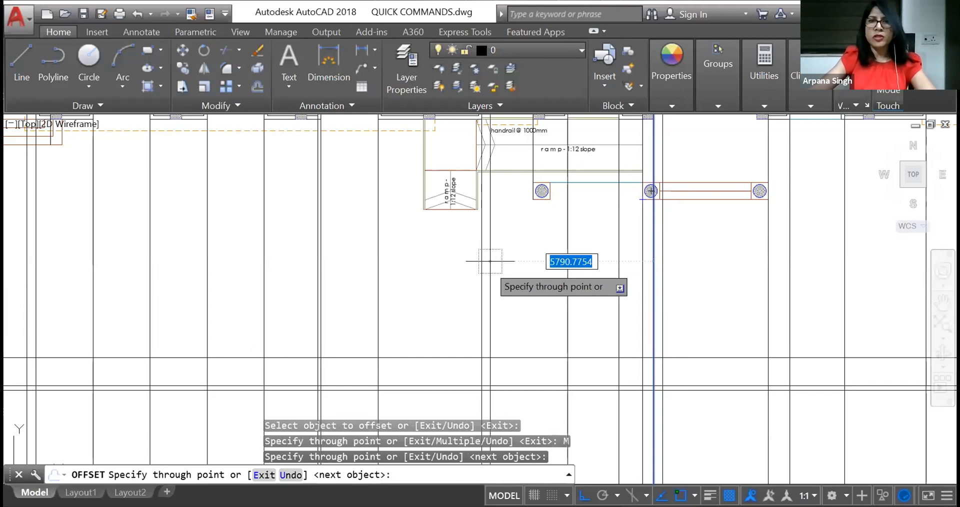
left_click(534, 199)
left_click(423, 208)
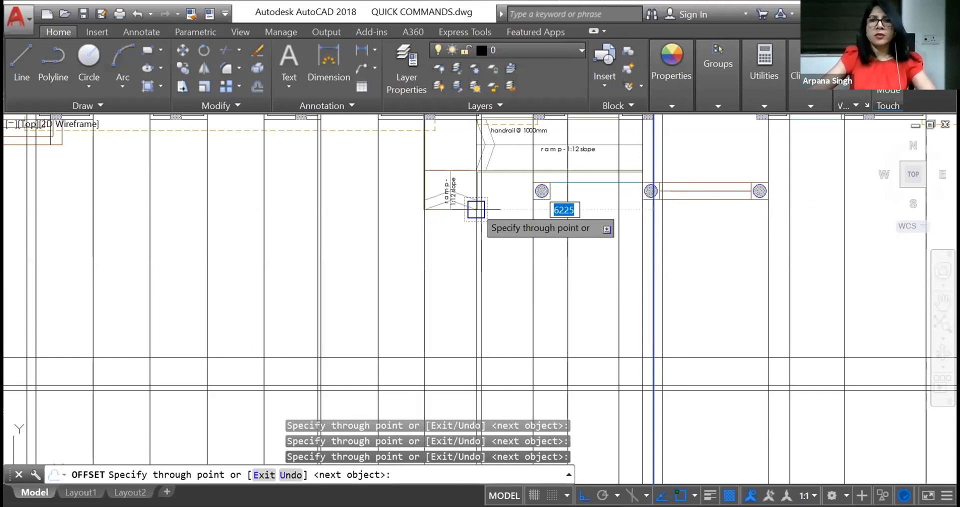
key("Return")
scroll(617, 322, "down", 5)
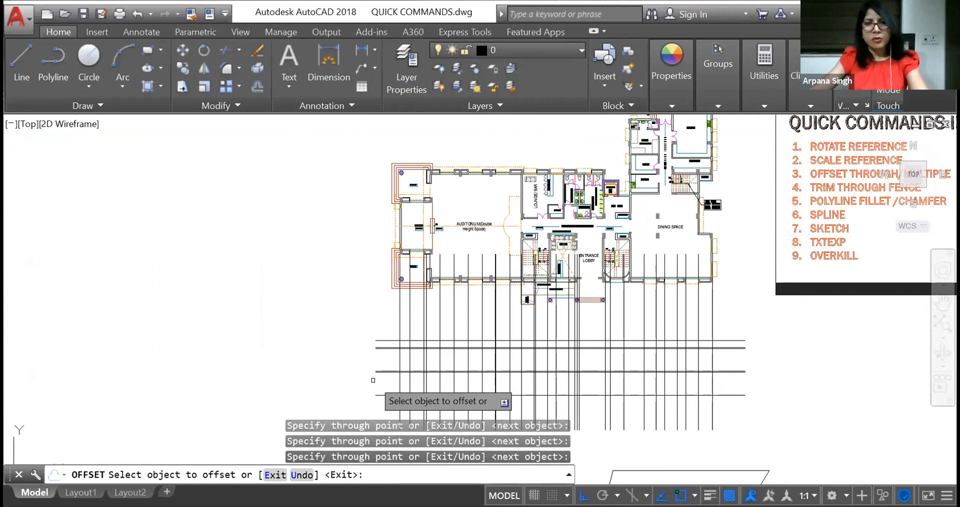
key("Escape")
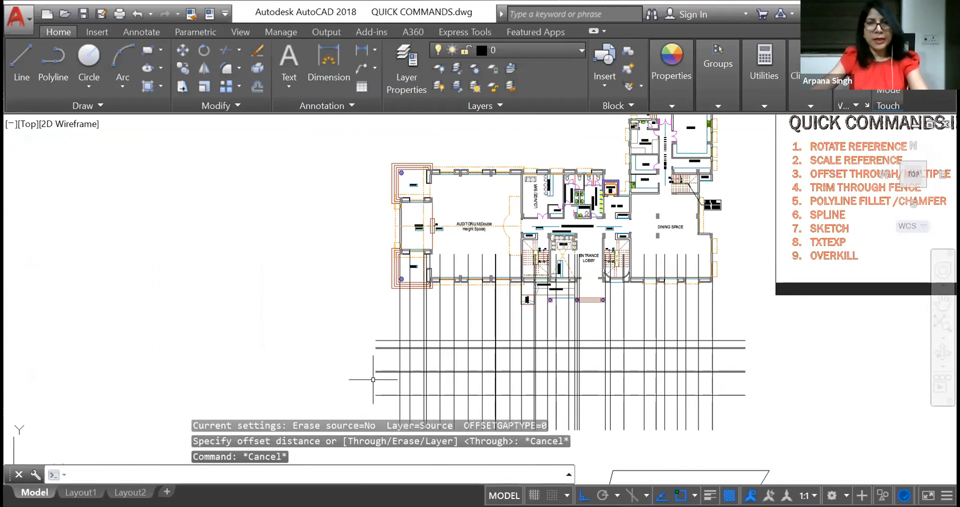
Undo the previous Offset operations, back to the single long vertical line at the plan's far-left end.
type("u")
key("Return")
key("Return")
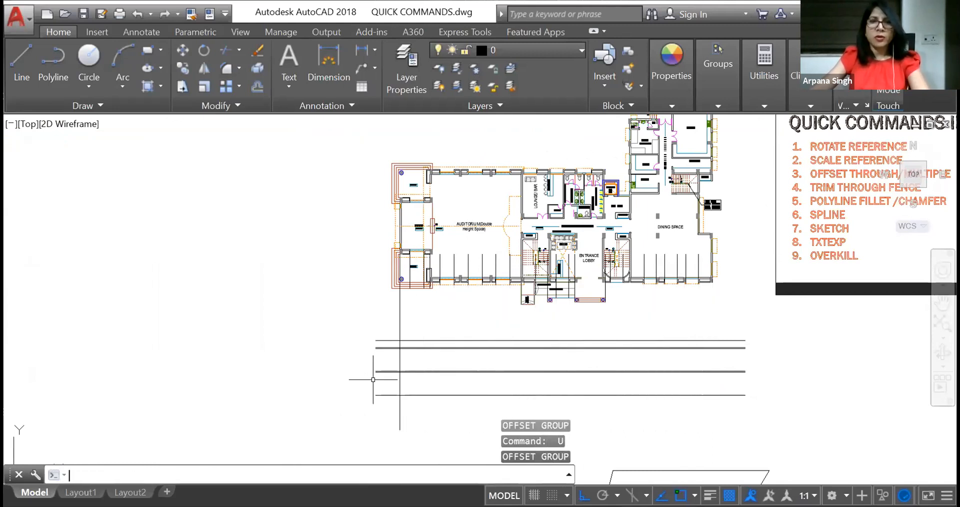
Offset the leftmost vertical line with Through and Multiple, passing through both edges of the window opening beside the stage.
scroll(400, 340, "up", 3)
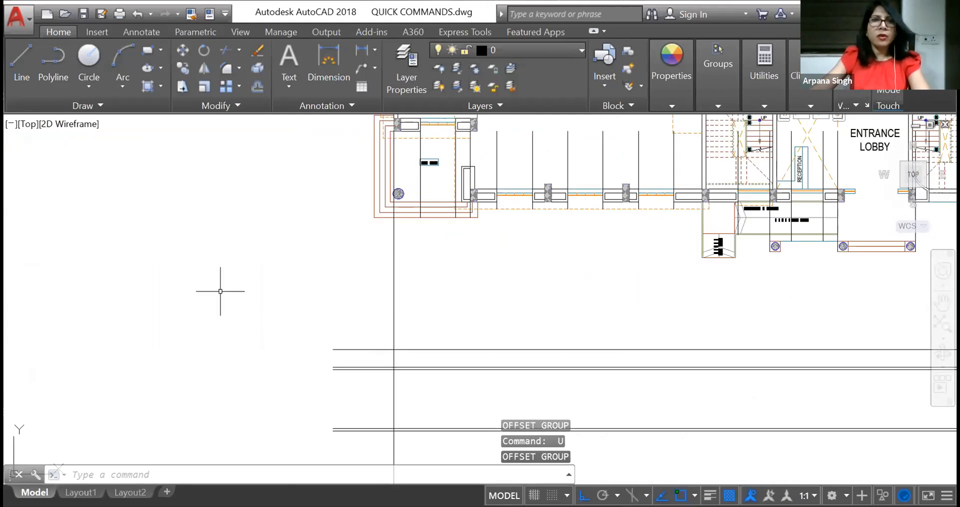
left_click(256, 87)
scroll(304, 249, "up", 2)
right_click(304, 249)
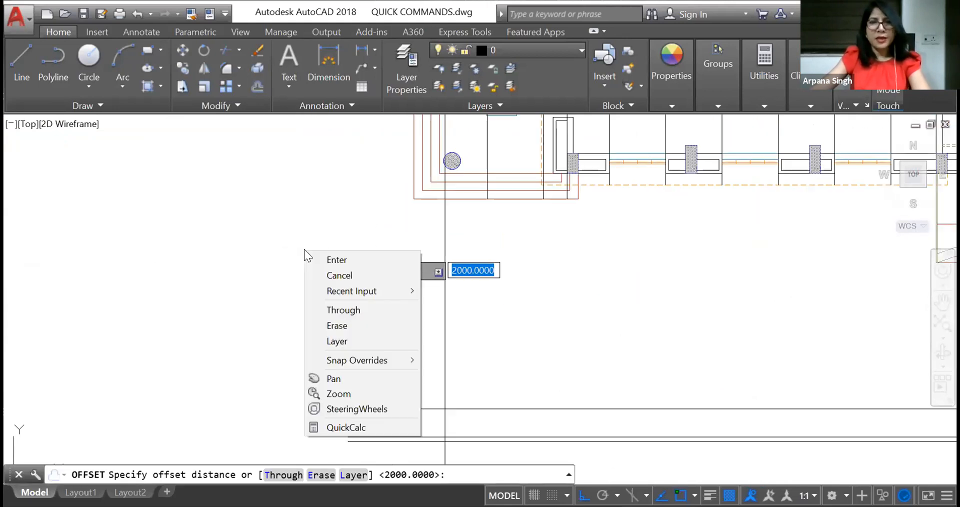
left_click(350, 310)
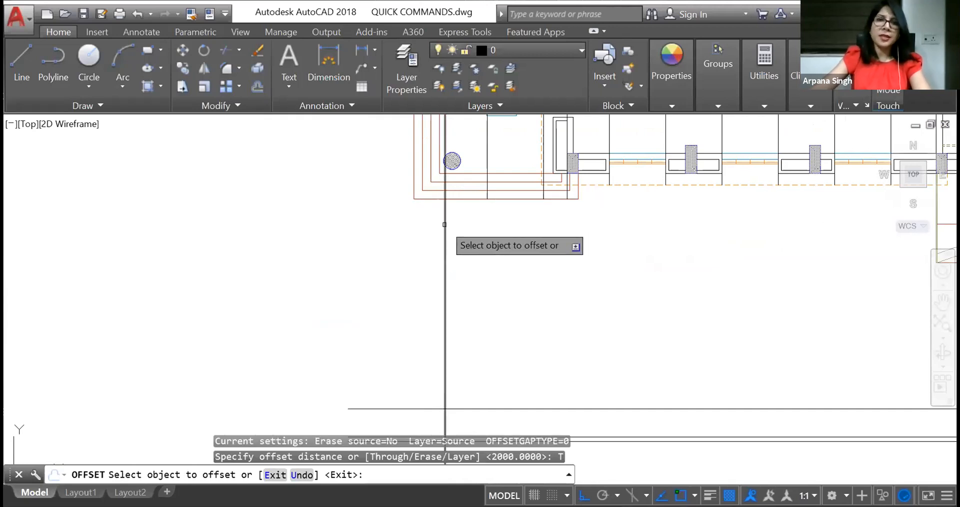
left_click(445, 224)
right_click(444, 226)
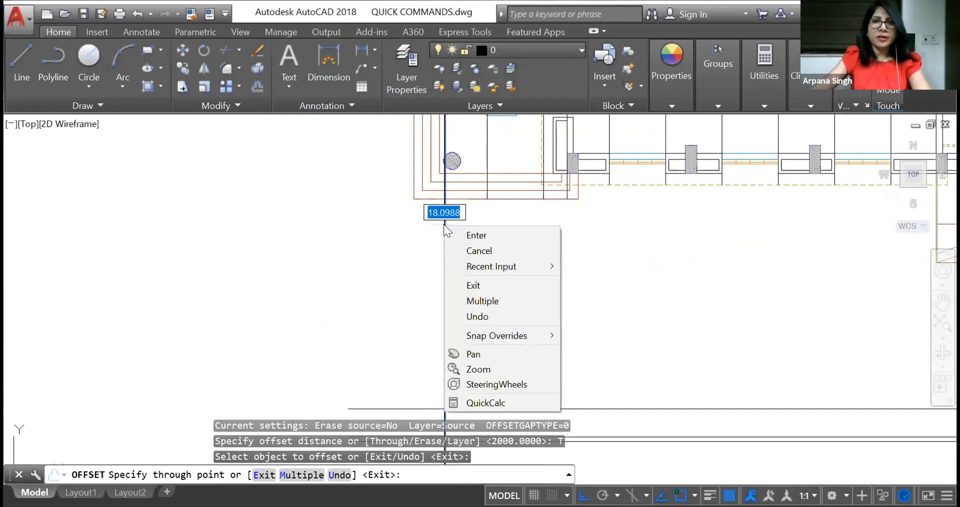
left_click(484, 301)
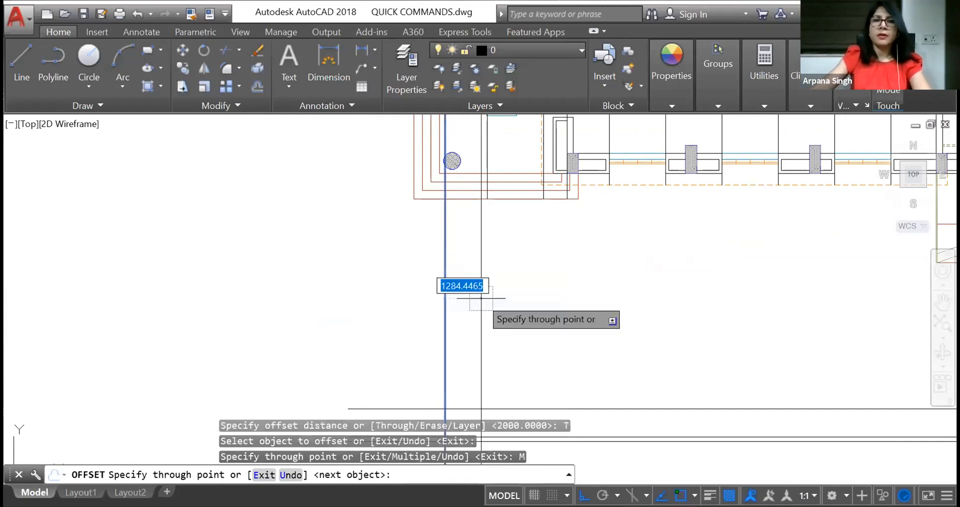
scroll(480, 305, "down", 4)
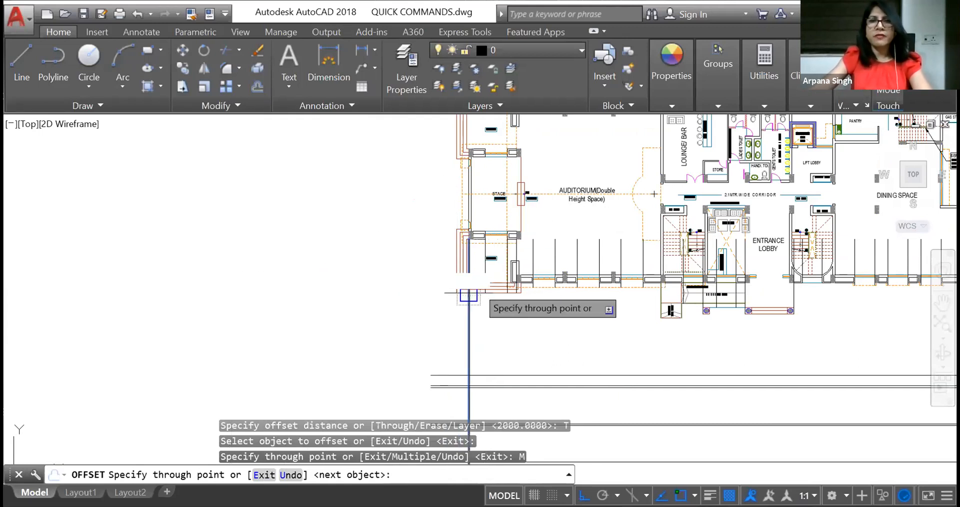
scroll(473, 243, "up", 5)
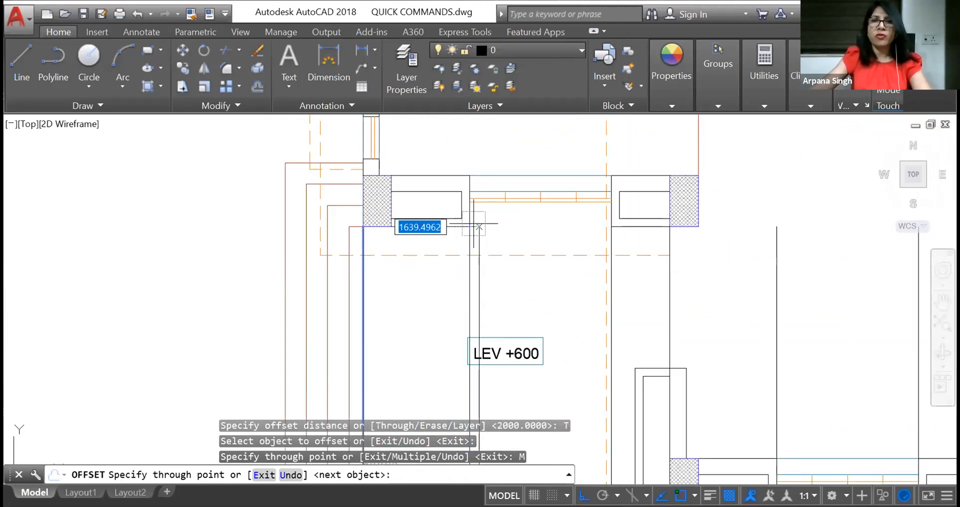
left_click(470, 226)
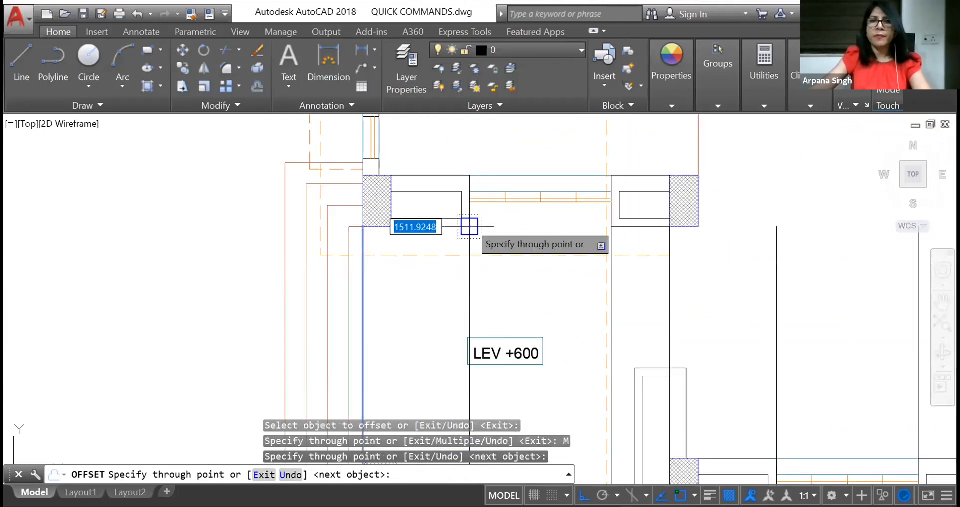
left_click(611, 226)
Add through offsets at the auditorium's outer wall corner and at the window opening edges along its lower wall.
scroll(603, 184, "down", 4)
scroll(595, 305, "up", 4)
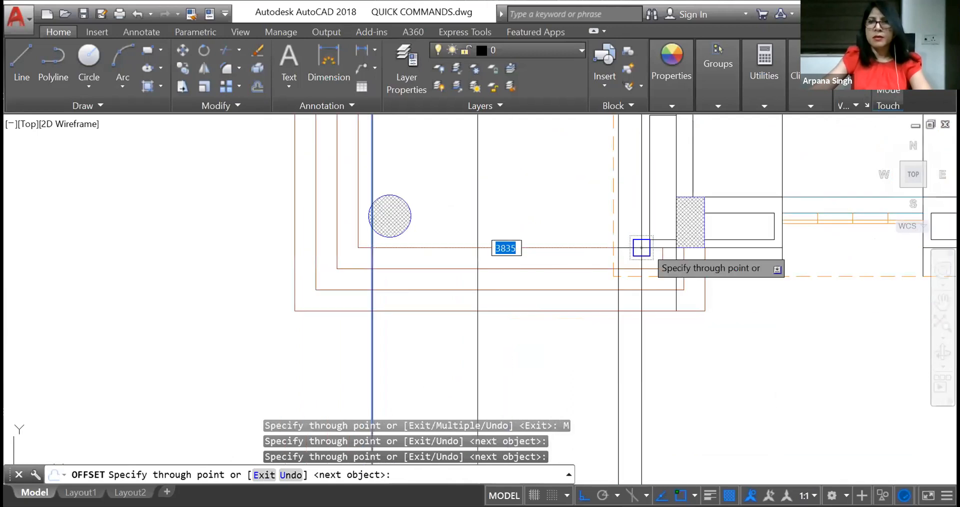
left_click(642, 247)
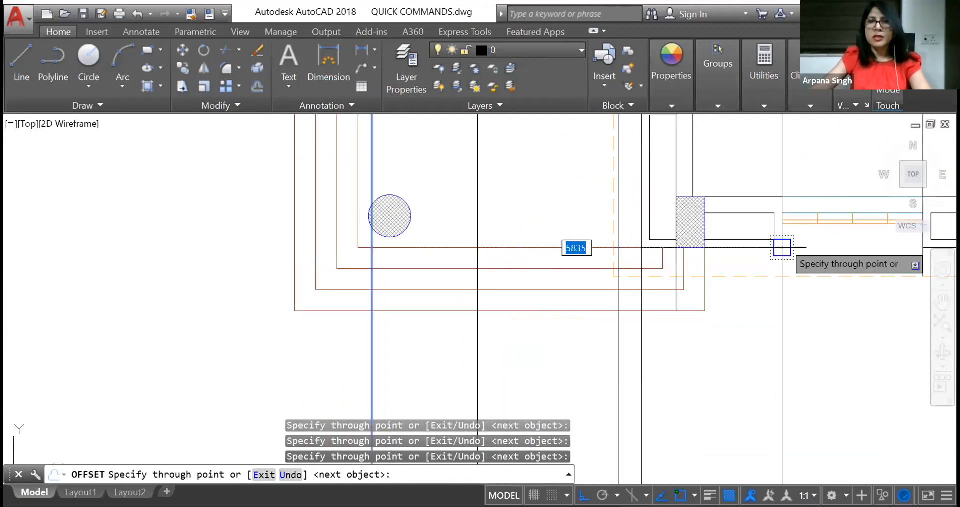
scroll(559, 228, "down", 6)
scroll(608, 220, "up", 2)
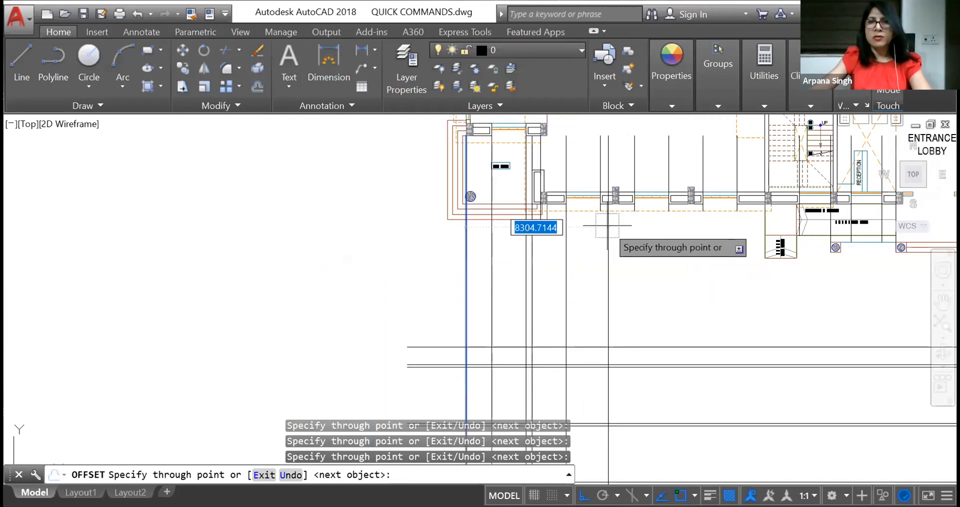
left_click(668, 218)
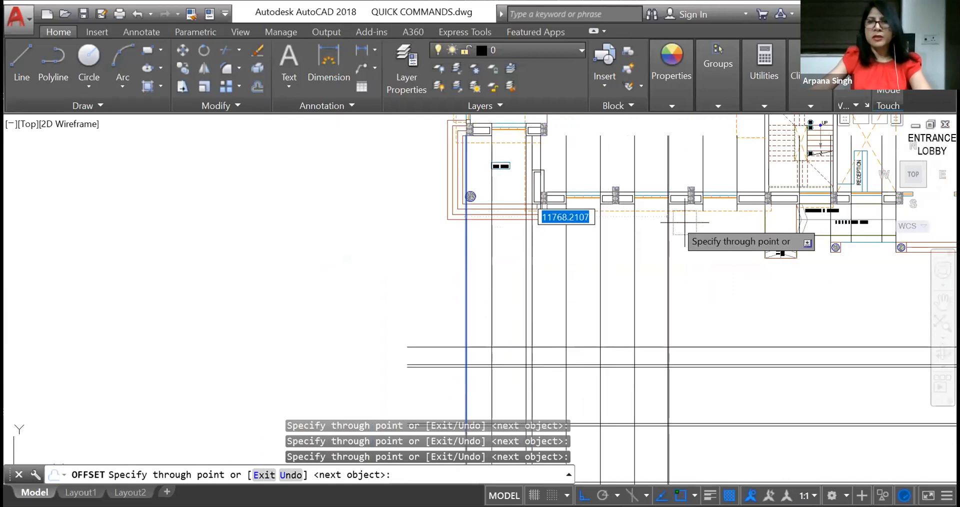
left_click(703, 218)
left_click(747, 215)
left_click(747, 217)
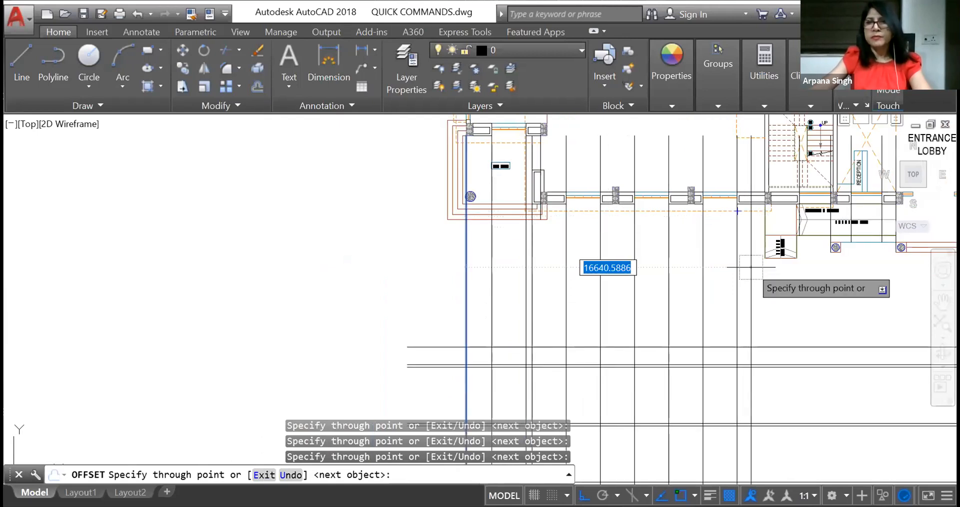
Add through offsets at both edges of the lower ramp and at the outer edges of the first and last portico columns.
left_click(754, 266)
left_click(798, 258)
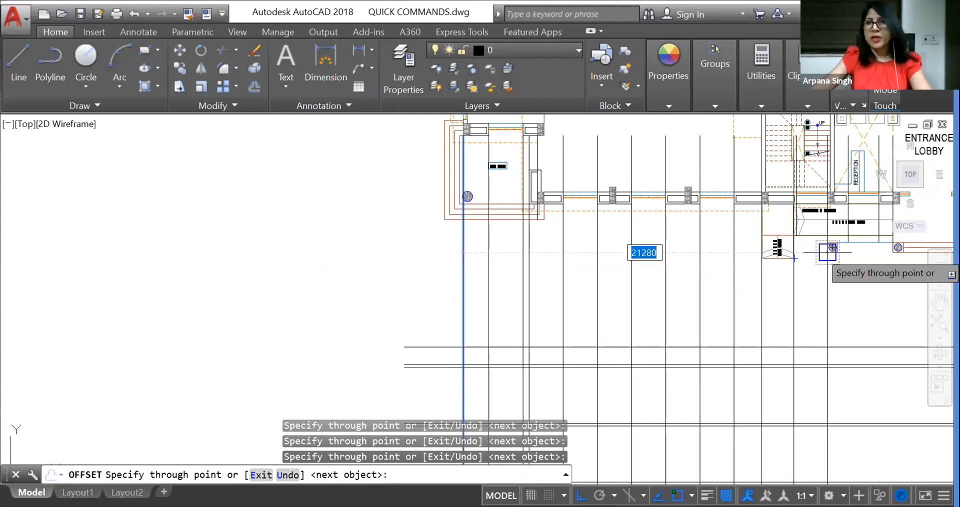
left_click(828, 252)
middle_click_drag(828, 252, 690, 253)
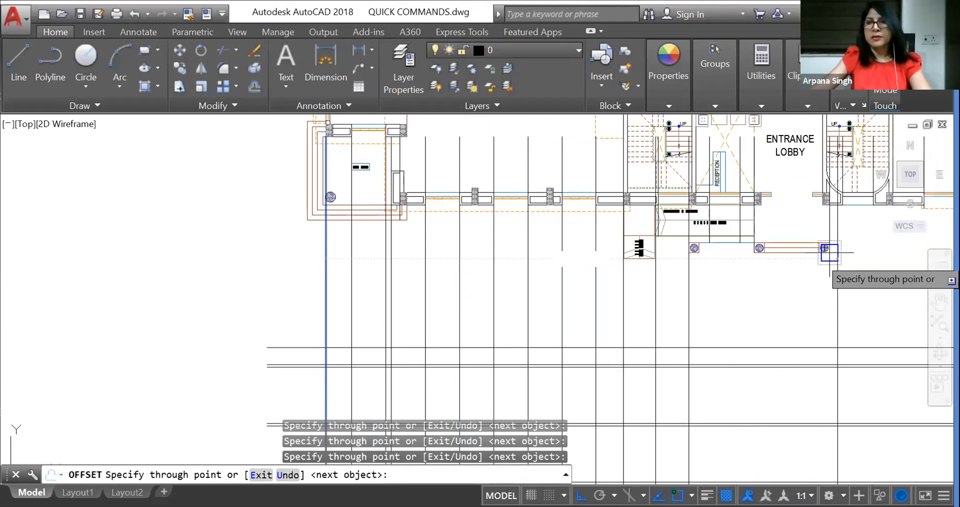
scroll(830, 252, "up", 2)
scroll(599, 336, "down", 2)
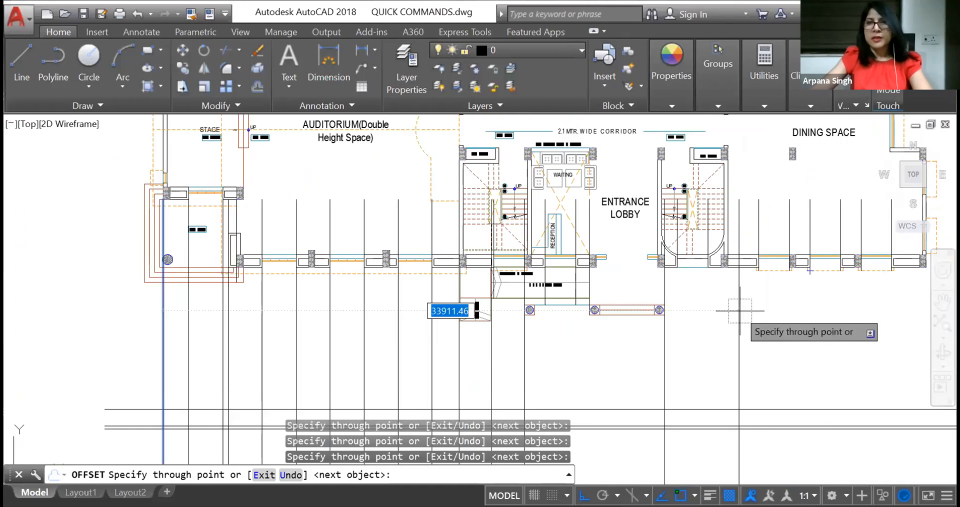
Add through offsets at both edges of the opening below the curved staircase and at the dining space's lower window edges.
scroll(570, 311, "up", 2)
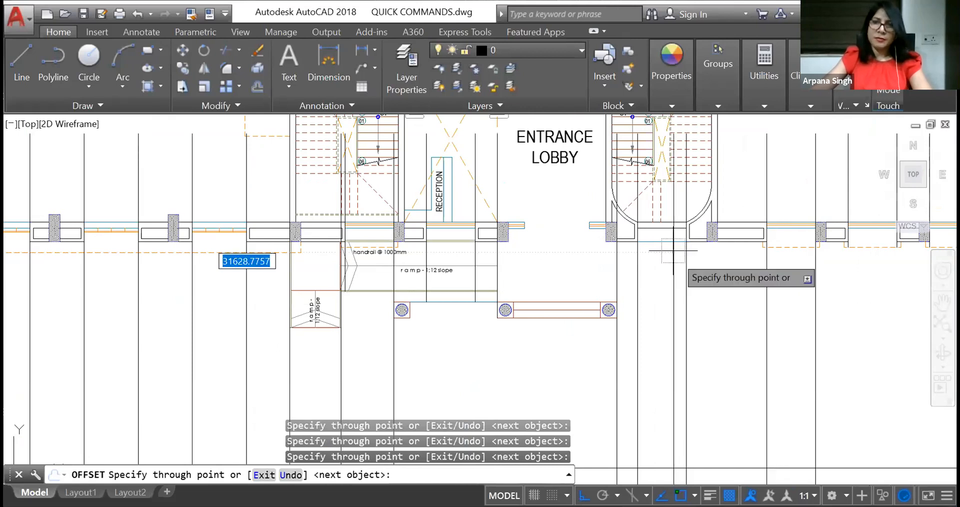
scroll(845, 247, "down", 2)
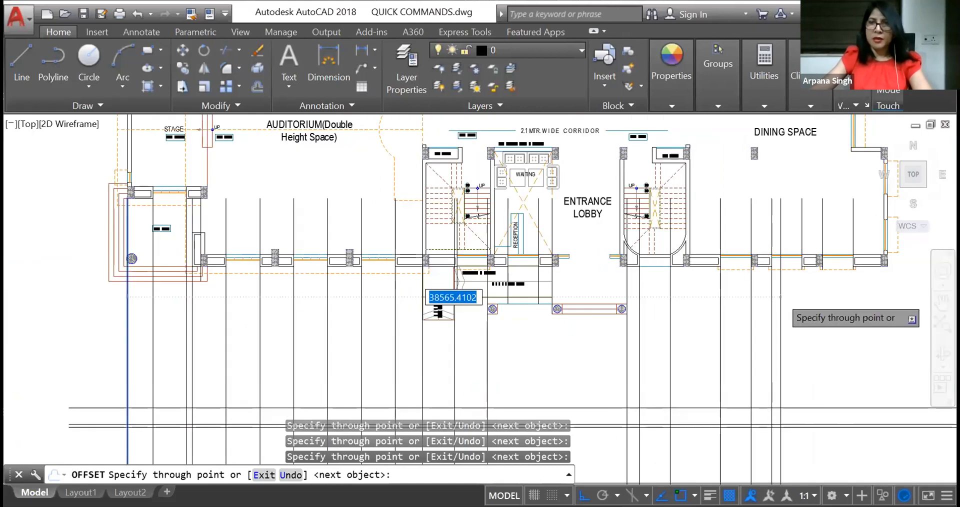
scroll(780, 297, "up", 4)
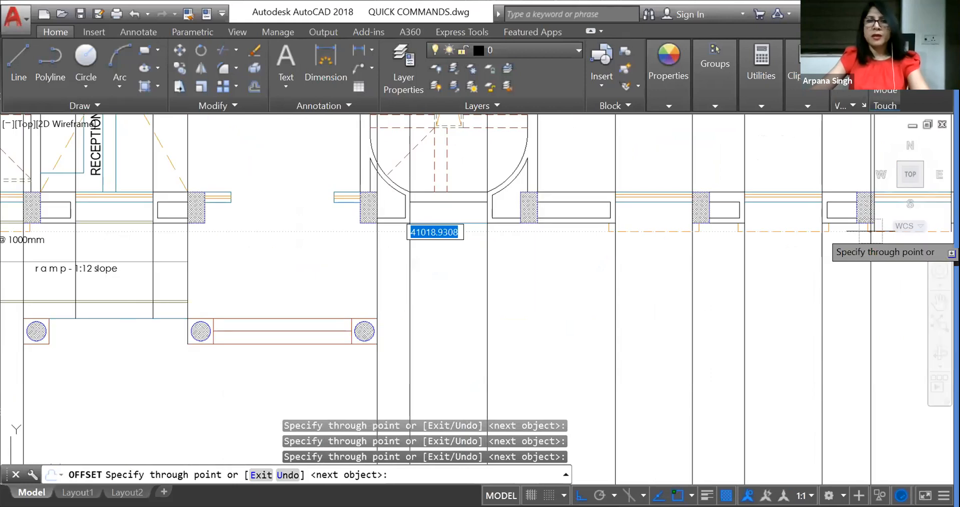
Add the last through offset at the outer corner of the dining space's lower wall and finish the Offset command.
scroll(625, 279, "down", 5)
scroll(625, 278, "down", 5)
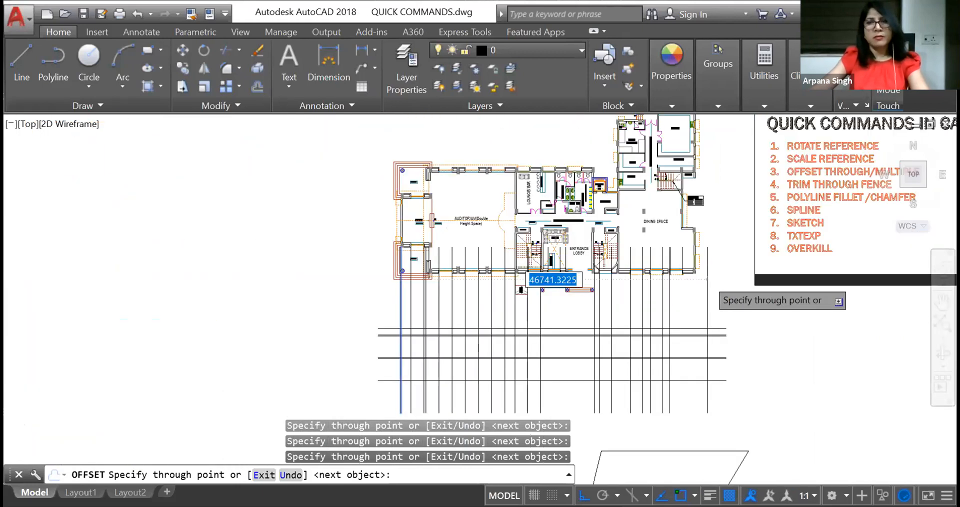
scroll(704, 277, "up", 2)
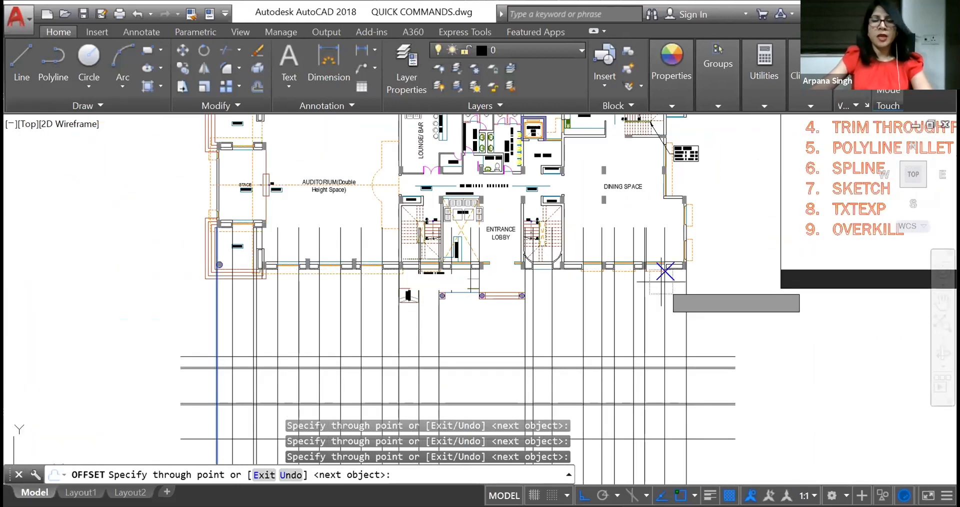
key("Escape")
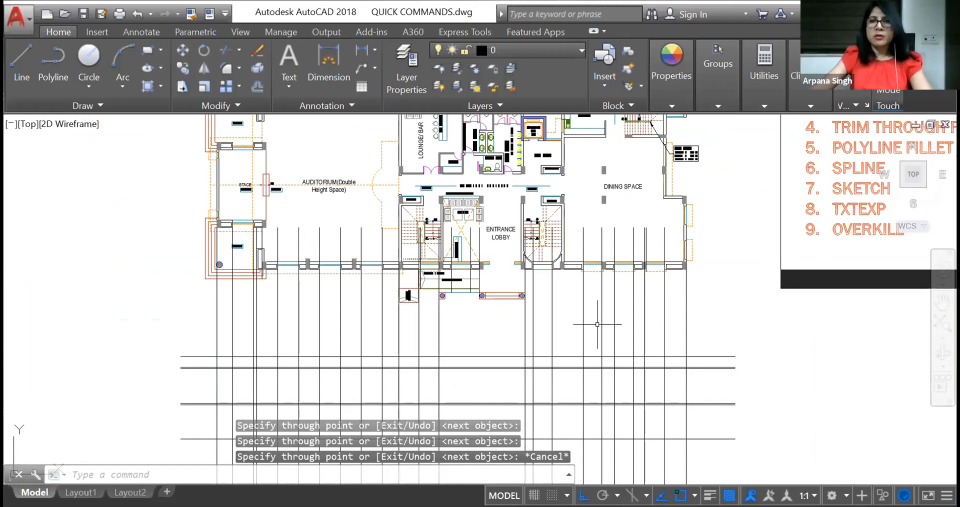
scroll(574, 338, "down", 2)
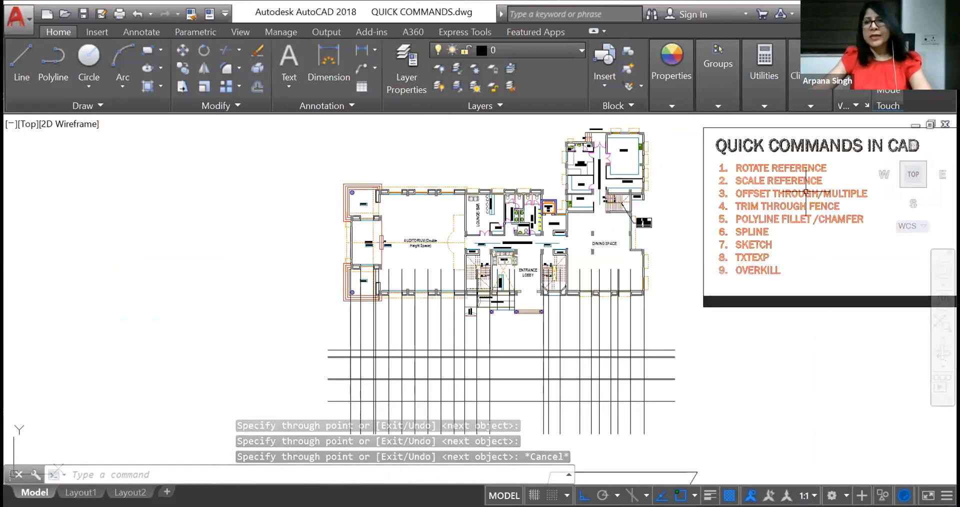
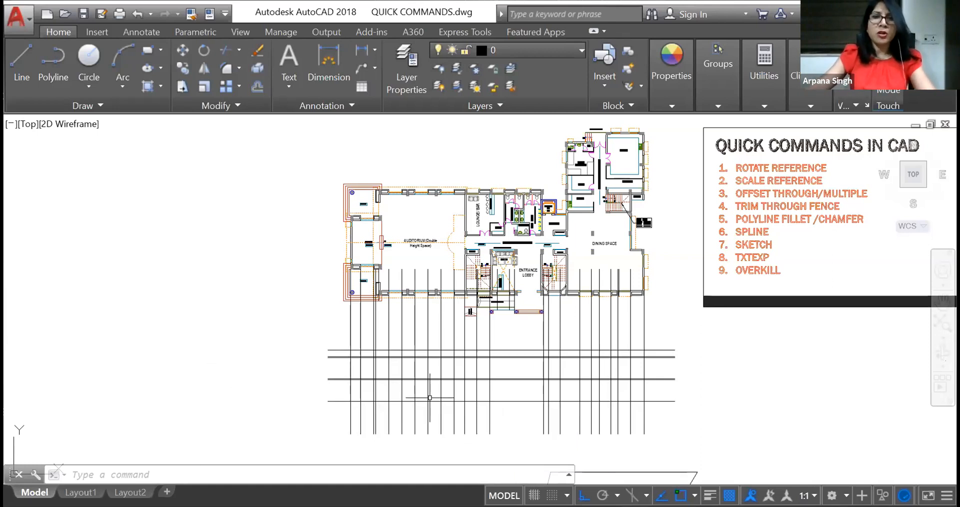
scroll(429, 395, "up", 2)
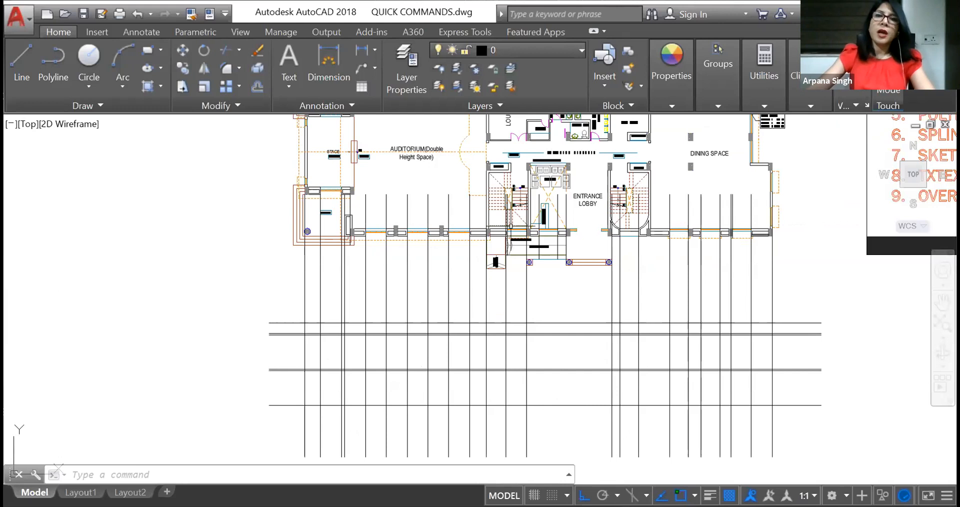
scroll(512, 229, "down", 2)
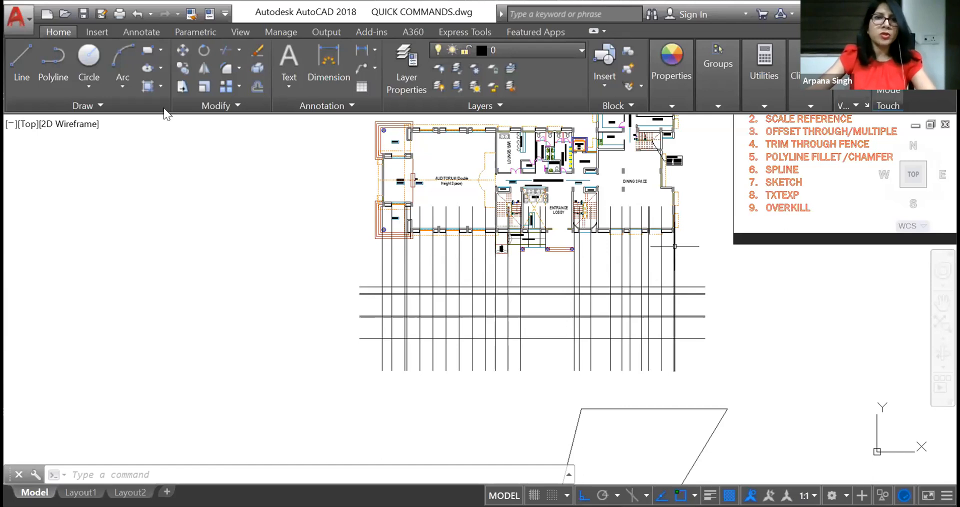
Trim the vertical lines below the dining space back to the uppermost level line, using that level line as the cutting edge.
scroll(674, 246, "up", 2)
left_click(227, 49)
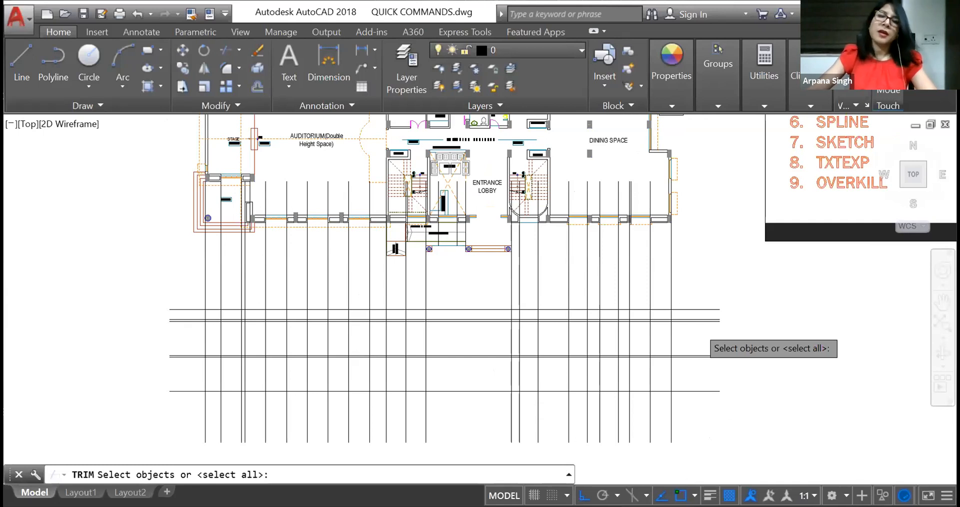
scroll(695, 320, "up", 4)
left_click(684, 291)
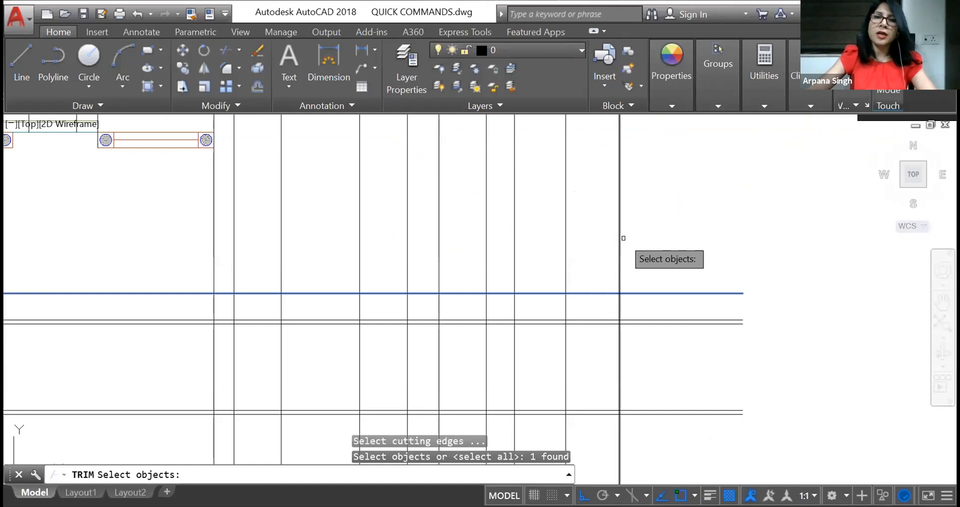
key("Return")
left_click(623, 238)
left_click(580, 244)
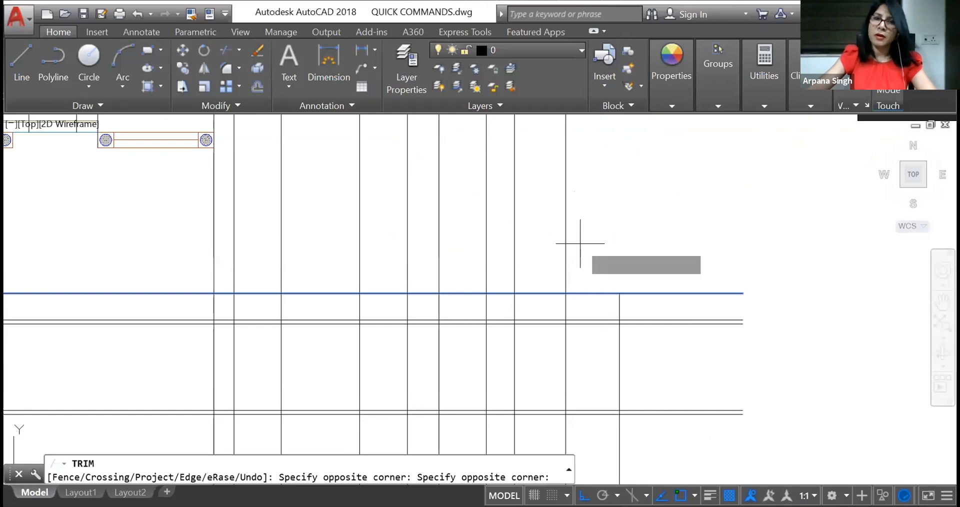
left_click(496, 263)
left_click(496, 263)
left_click(460, 262)
left_click(460, 261)
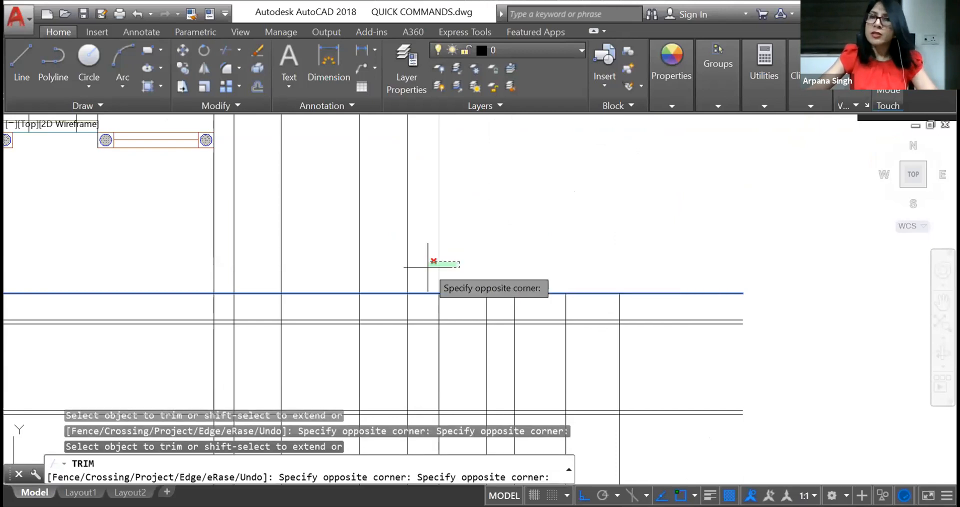
left_click(428, 267)
key("Return")
scroll(613, 190, "down", 4)
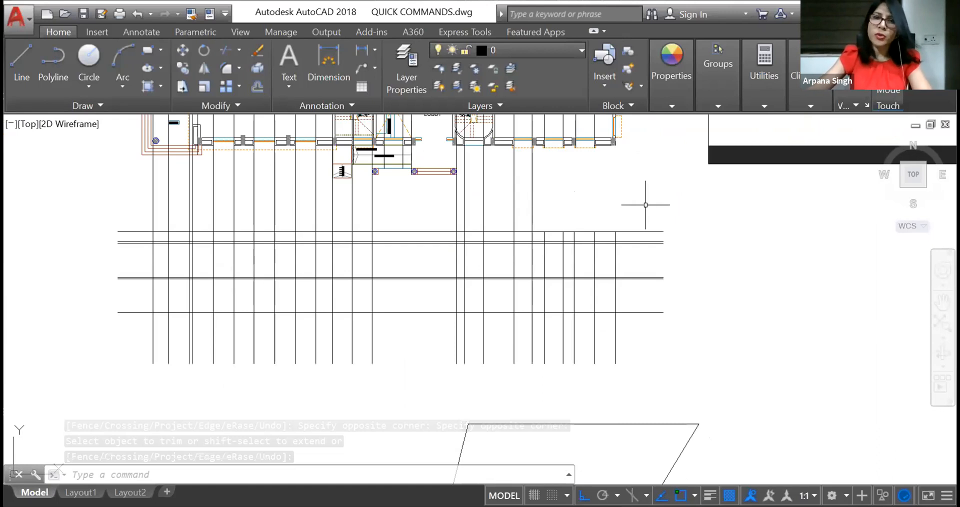
Undo the trim of the vertical lines below the dining space and clear any selection.
key("ctrl+z")
key("ctrl+z")
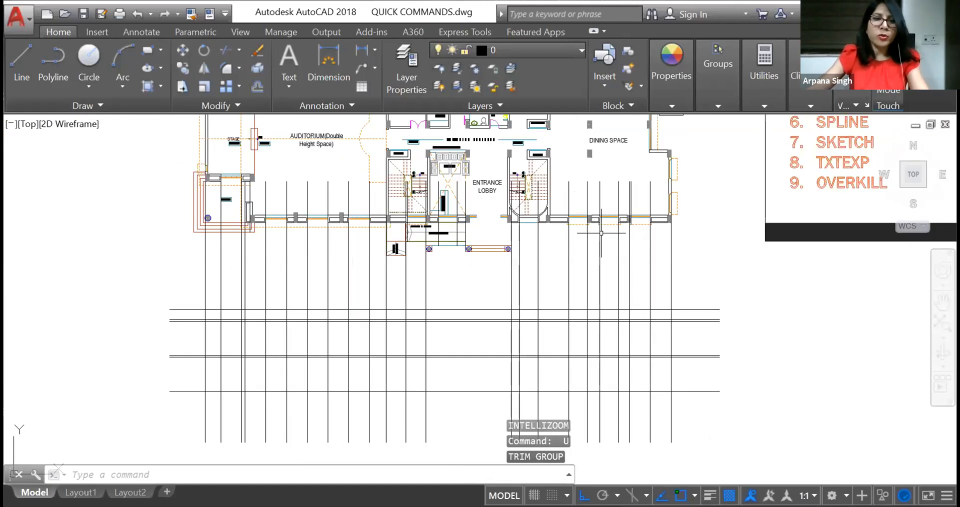
scroll(397, 456, "up", 2)
left_click_drag(709, 210, 516, 329)
key("Escape")
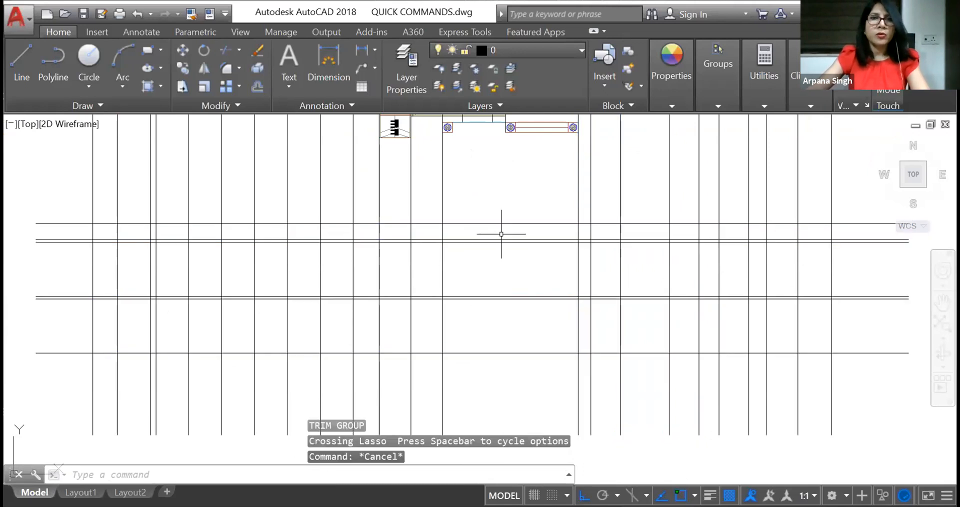
Trim all vertical lines above the uppermost level line with Trim's Crossing option, using all objects as cutting edges, and undo the trim.
scroll(501, 234, "down", 2)
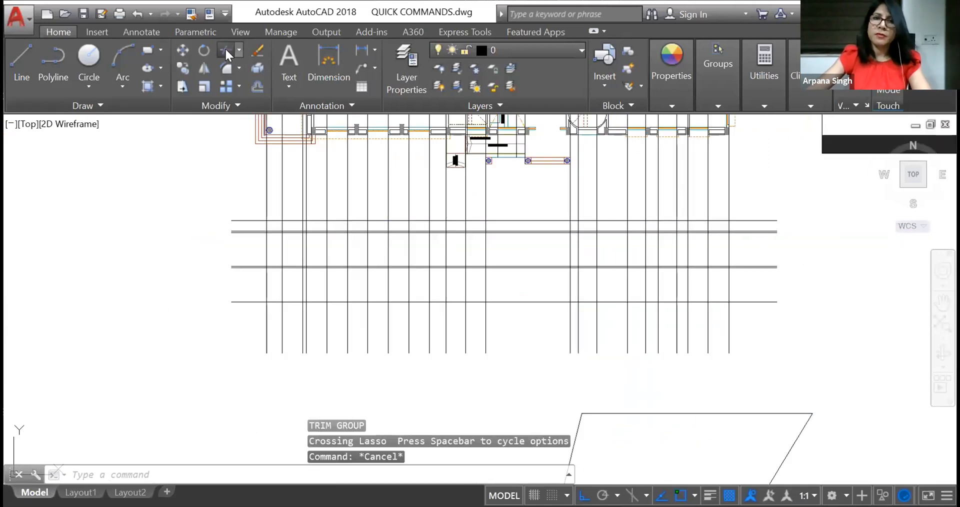
left_click(226, 49)
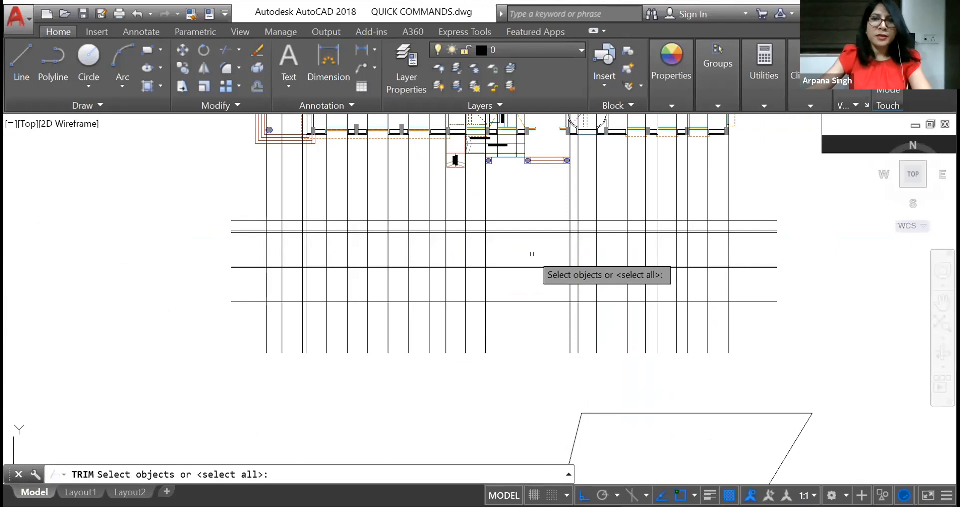
key("Return")
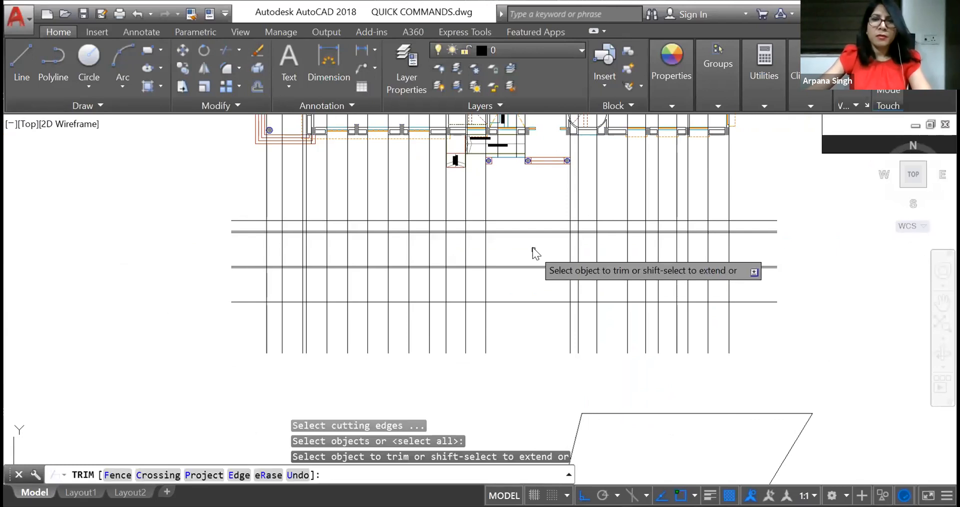
right_click(533, 249)
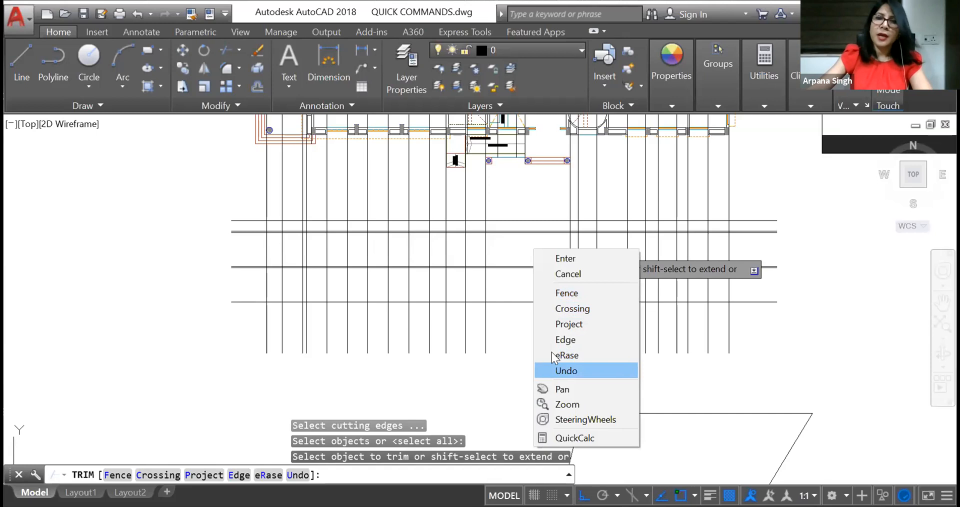
left_click(565, 309)
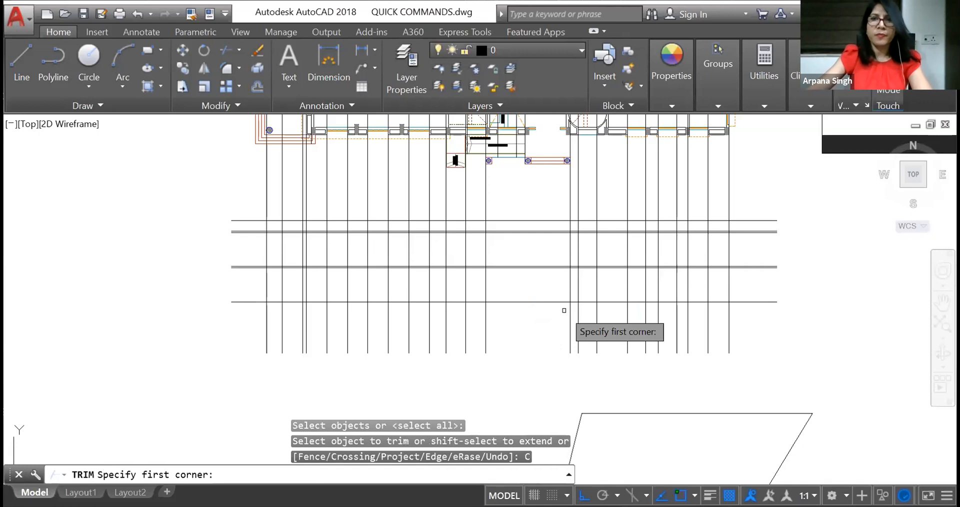
left_click(773, 168)
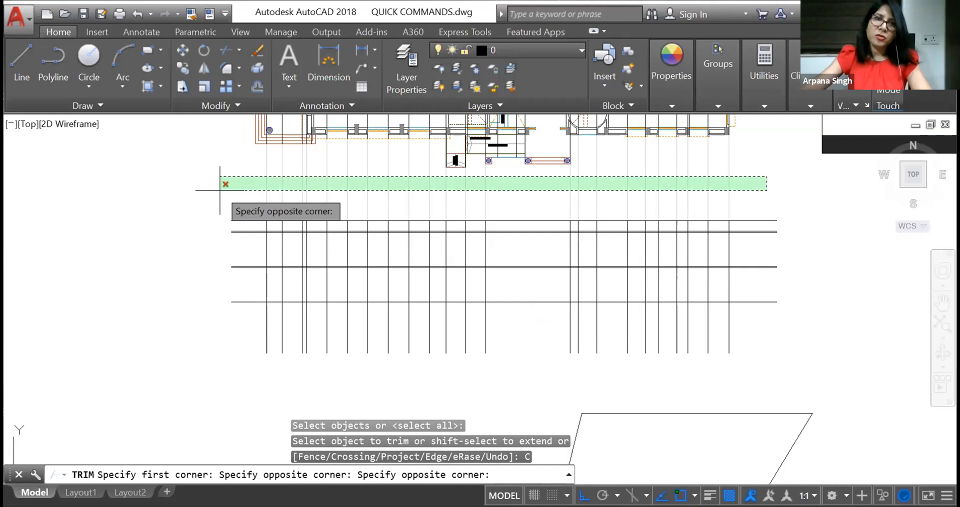
left_click(220, 190)
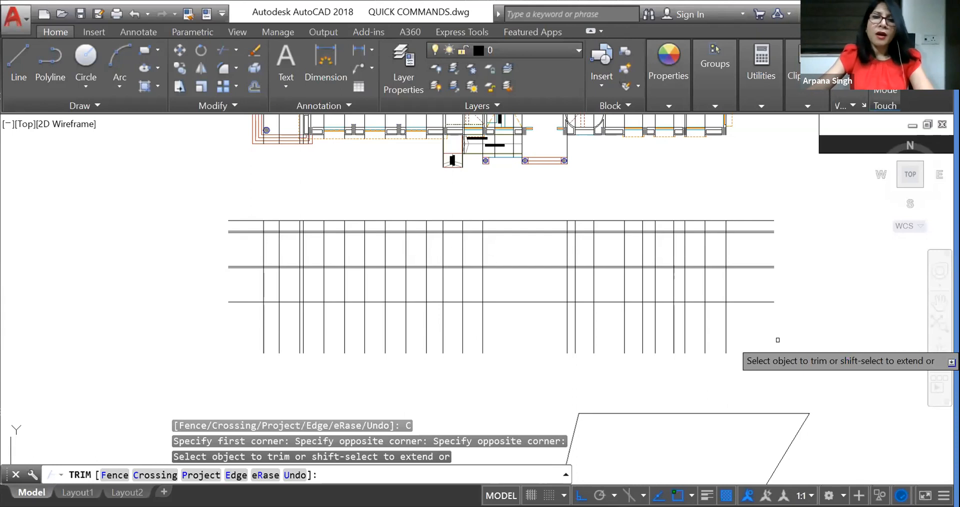
key("Escape")
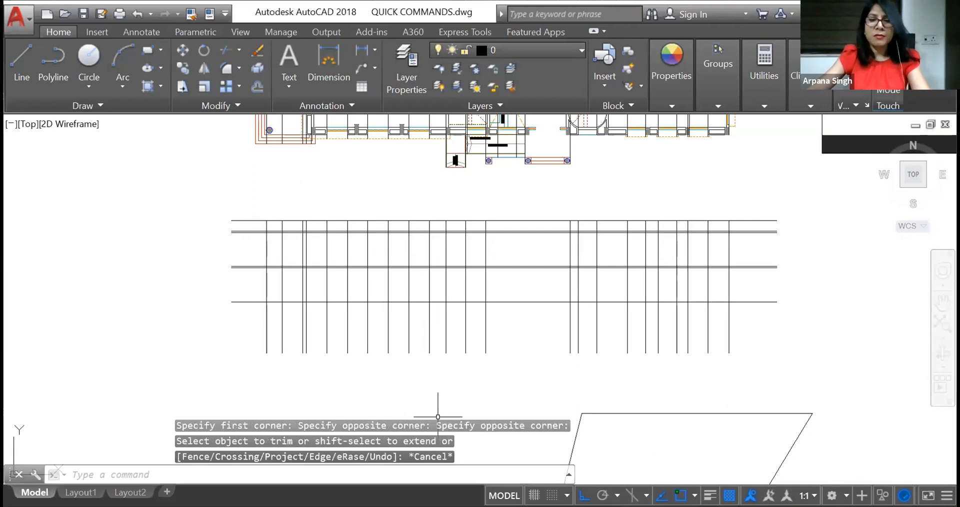
type("u")
key("Return")
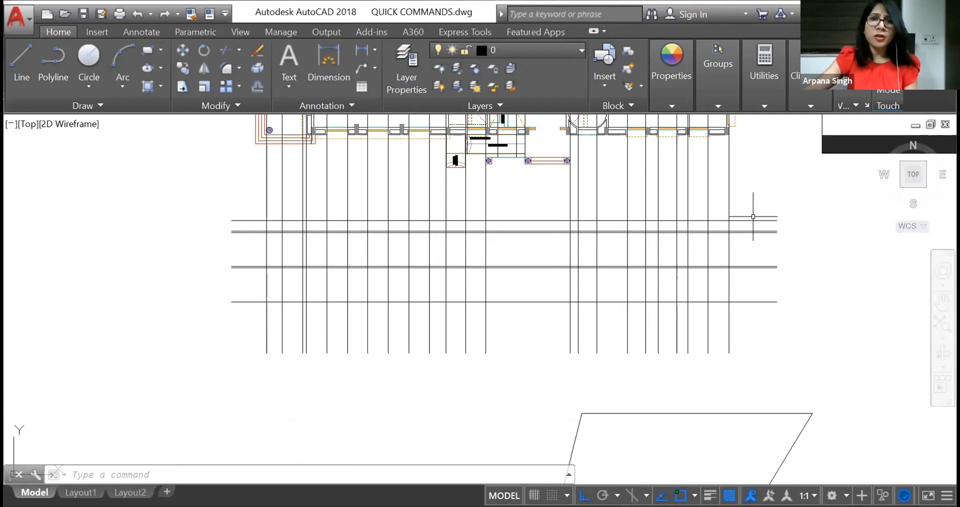
Trim the line ends on all four sides of the elevation grid with one continuous Fence, using all objects as cutting edges, and undo it.
left_click(228, 49)
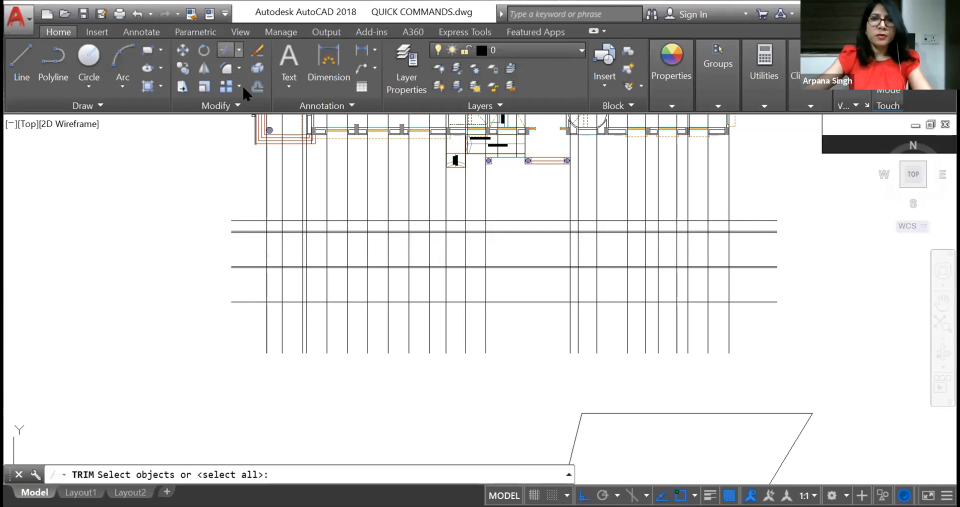
key("Return")
right_click(546, 198)
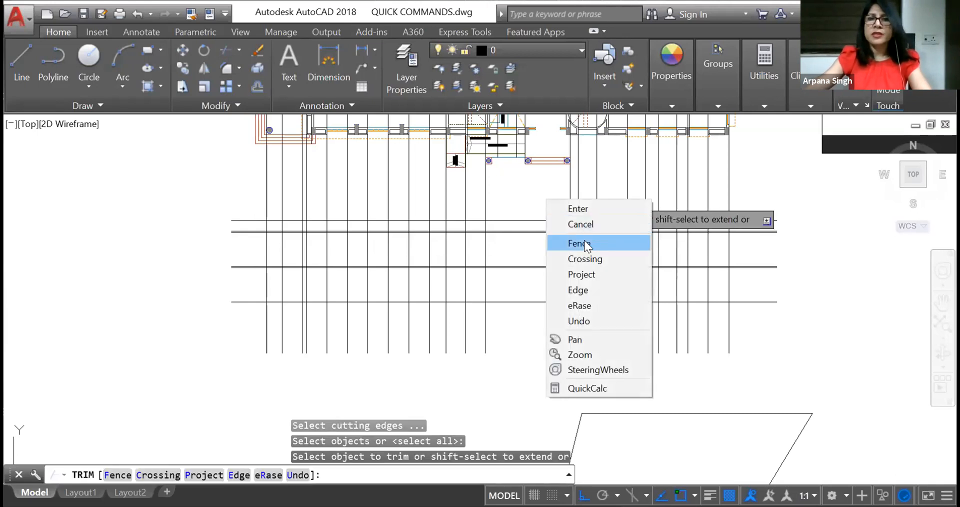
left_click(584, 240)
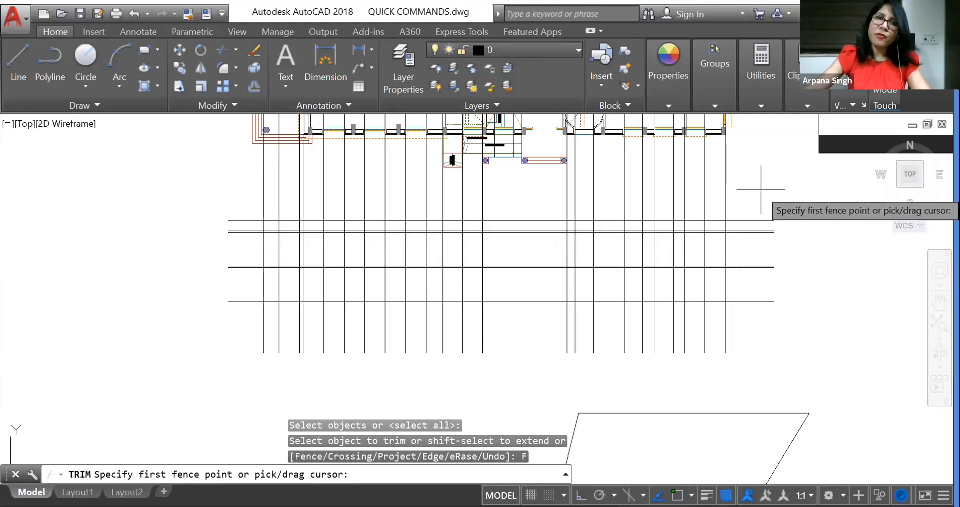
left_click(762, 190)
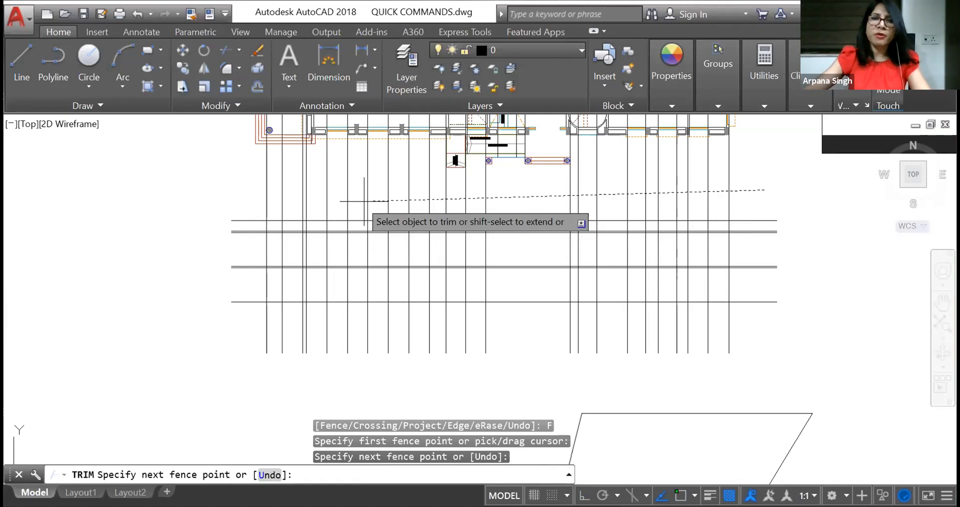
left_click(247, 192)
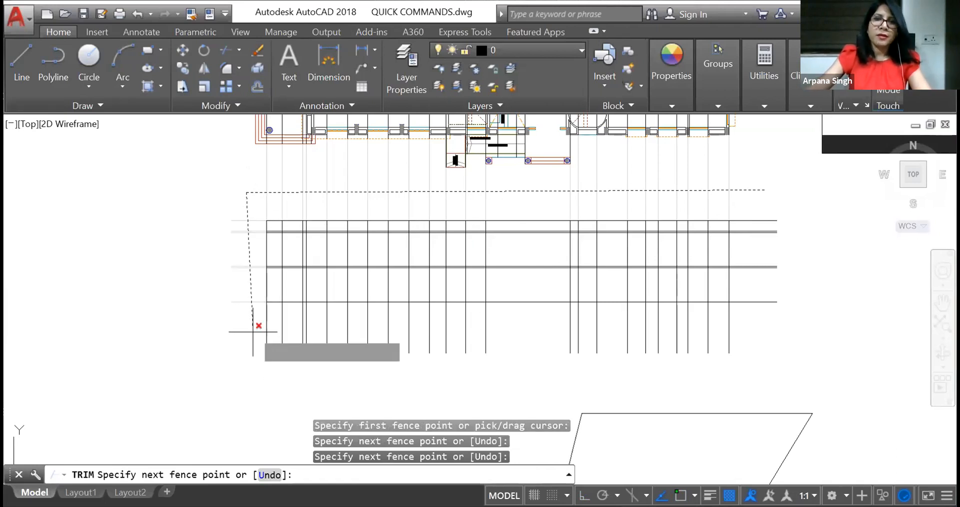
left_click(253, 329)
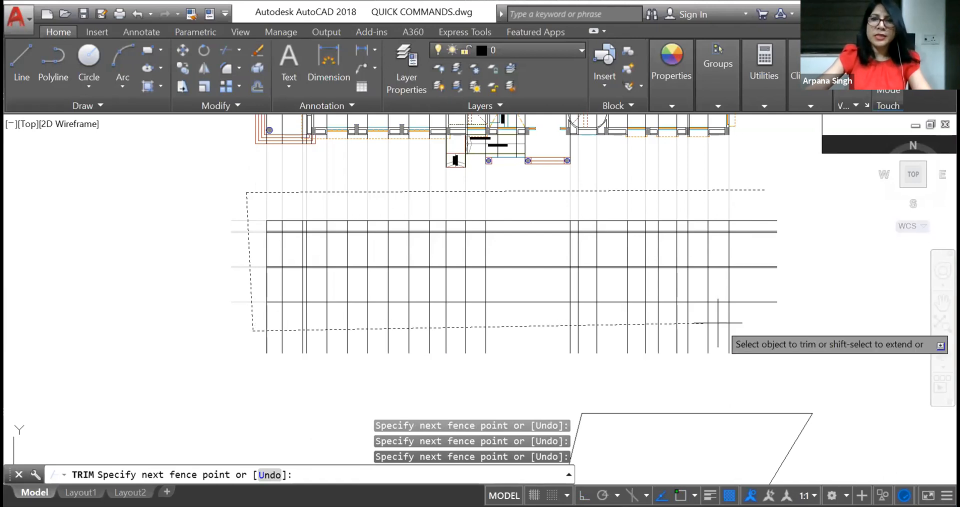
left_click(754, 329)
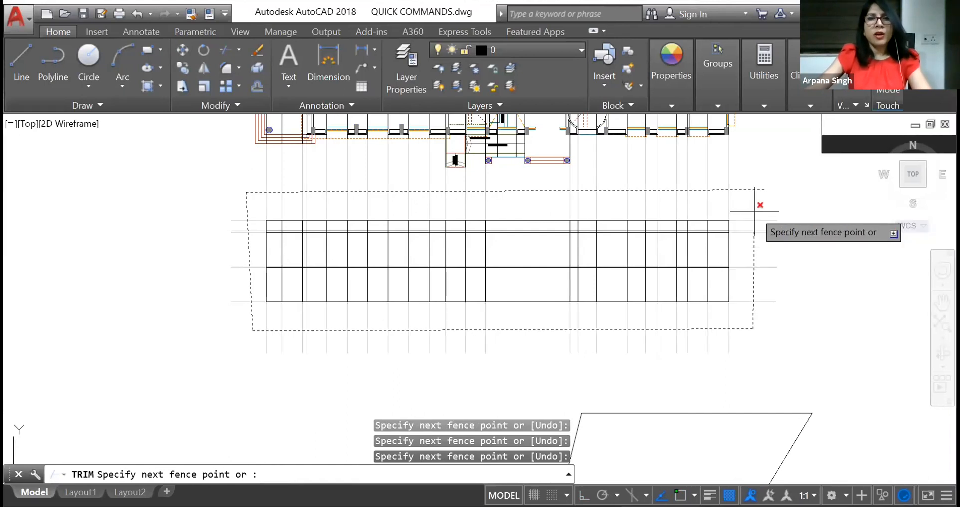
key("Return")
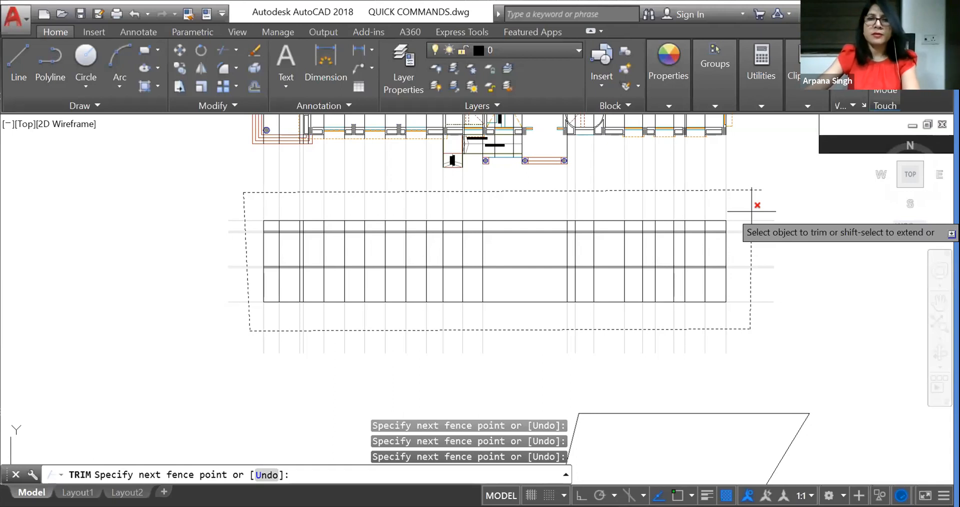
key("Return")
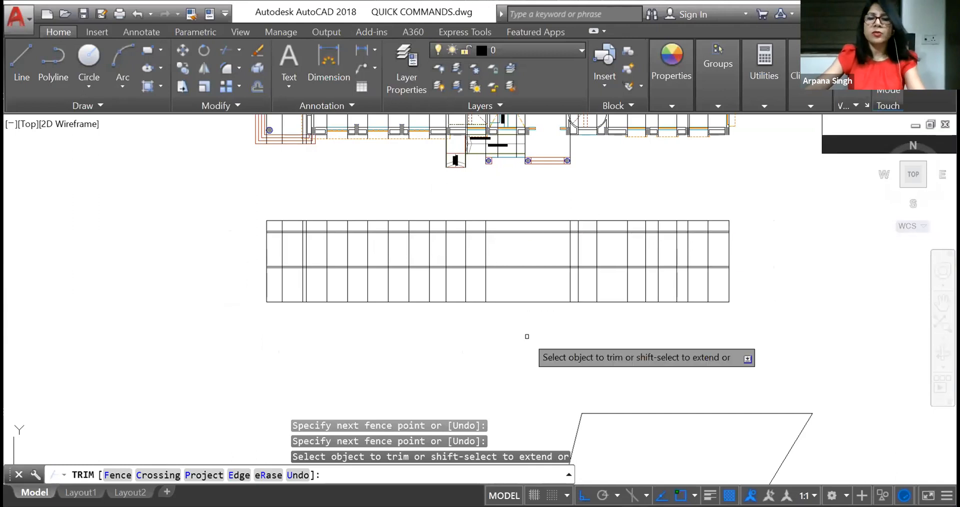
type("u")
key("Return")
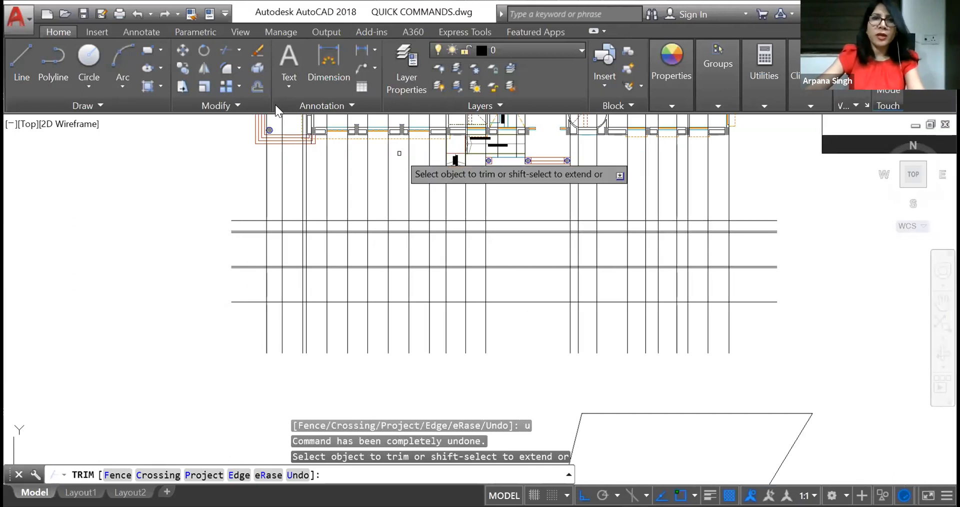
Trim the grid's outer line ends and the level lines across the entrance gap with one winding Fence, using all objects as cutting edges.
left_click(225, 49)
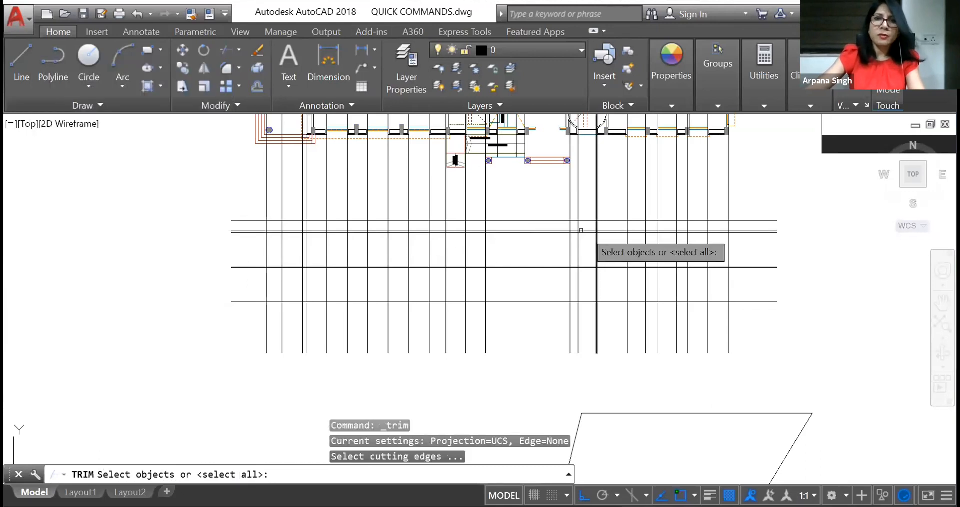
key("Return")
right_click(521, 183)
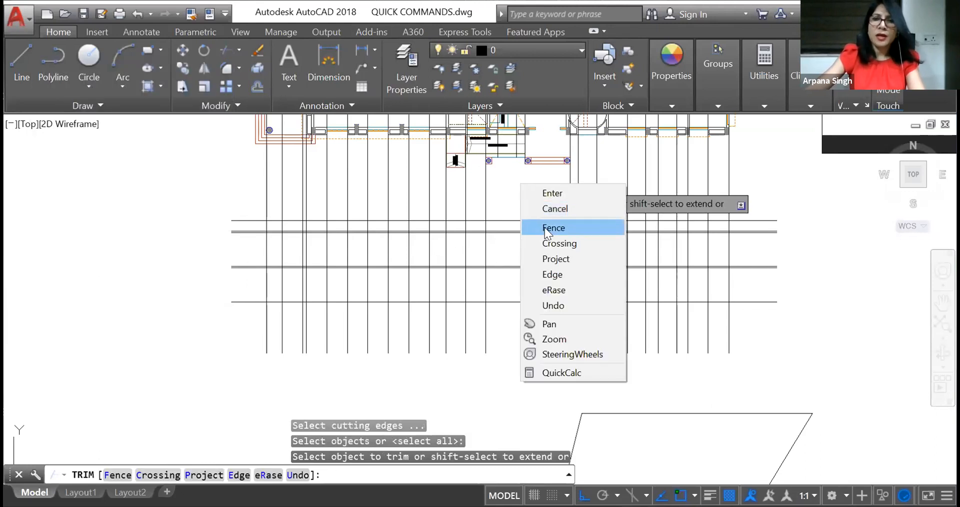
left_click(550, 227)
left_click(751, 189)
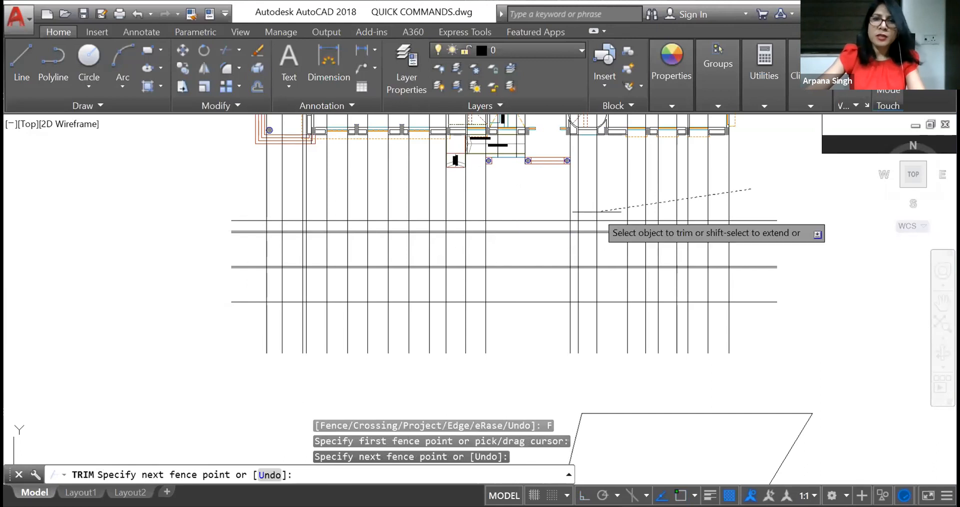
left_click(252, 189)
left_click(251, 321)
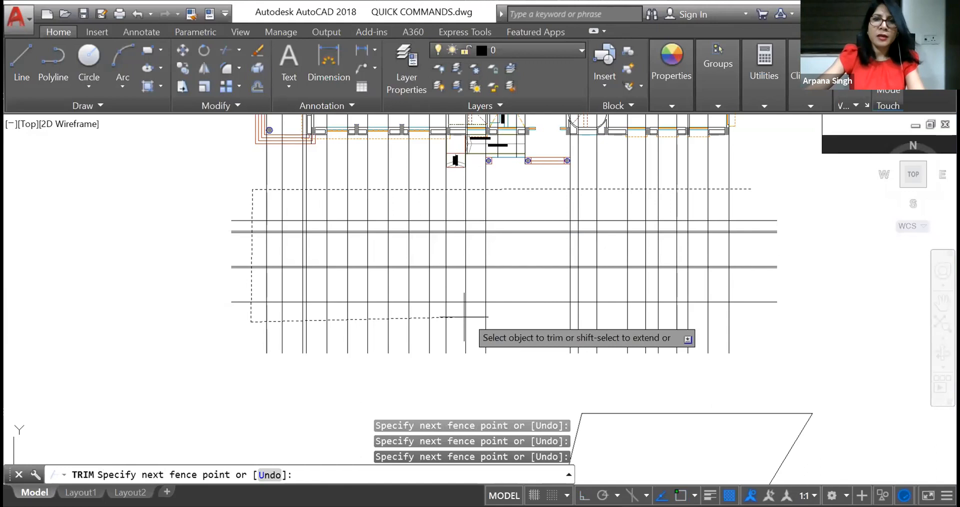
left_click(529, 321)
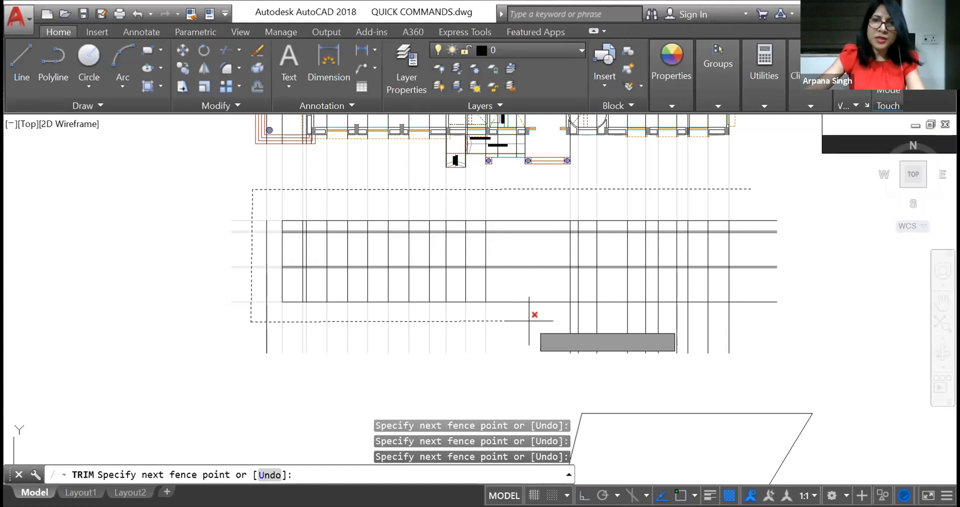
left_click(524, 206)
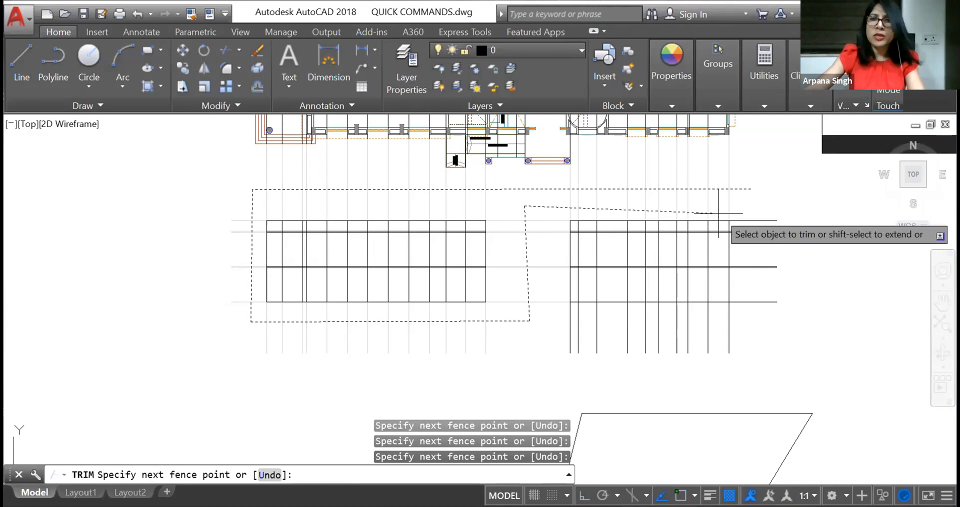
left_click(756, 205)
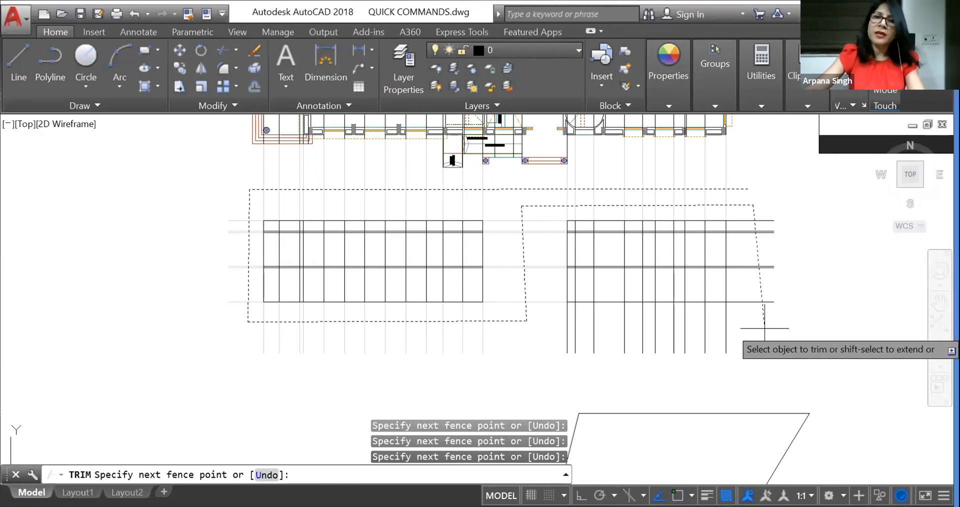
left_click(764, 329)
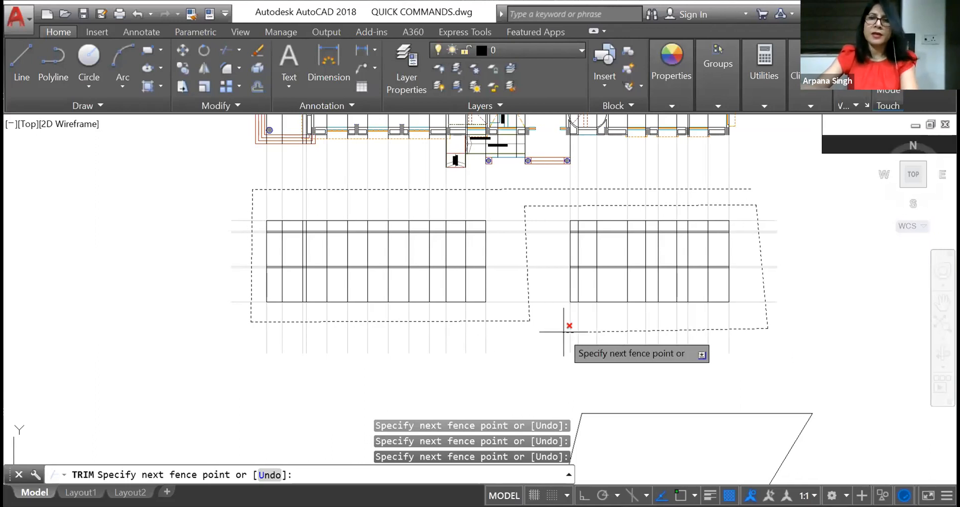
key("Return")
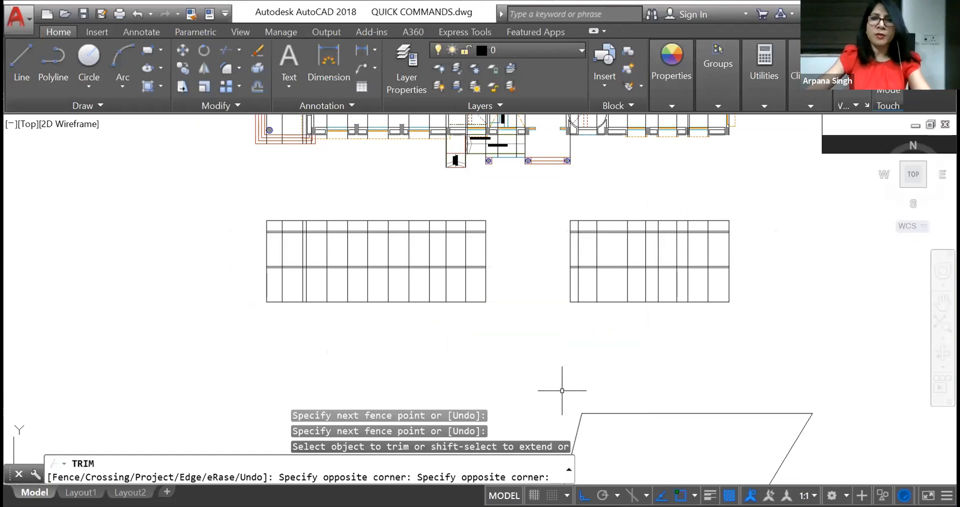
Finish the Trim command and erase the large four-sided outline together with the small square at its lower corner.
key("Escape")
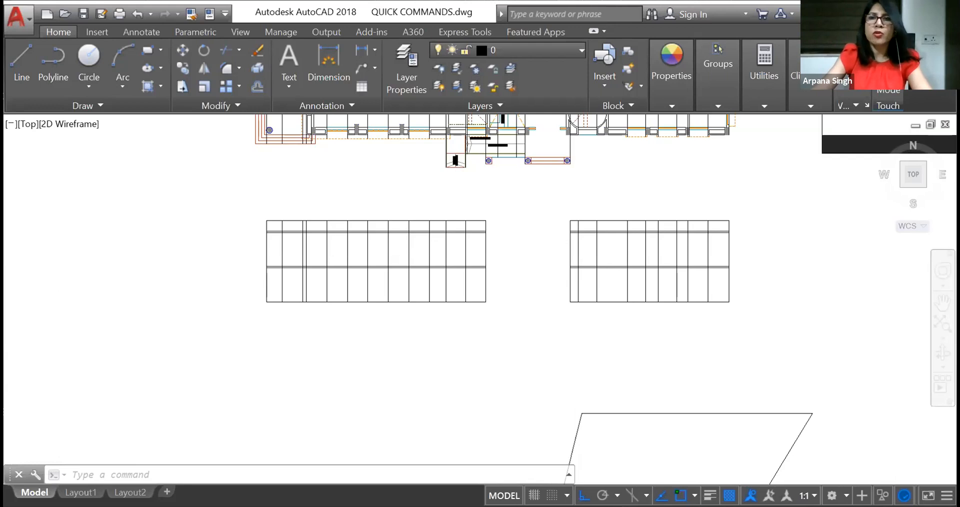
scroll(473, 277, "down", 4)
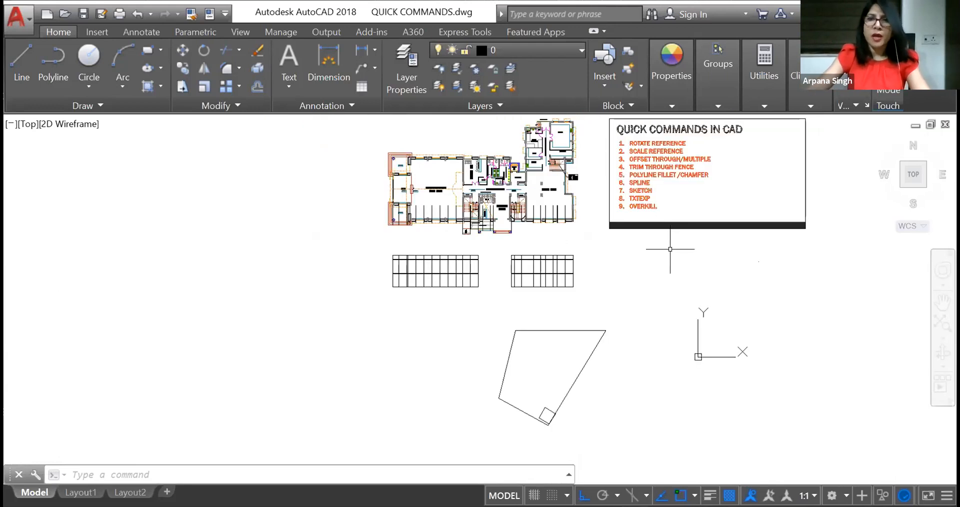
scroll(689, 159, "up", 4)
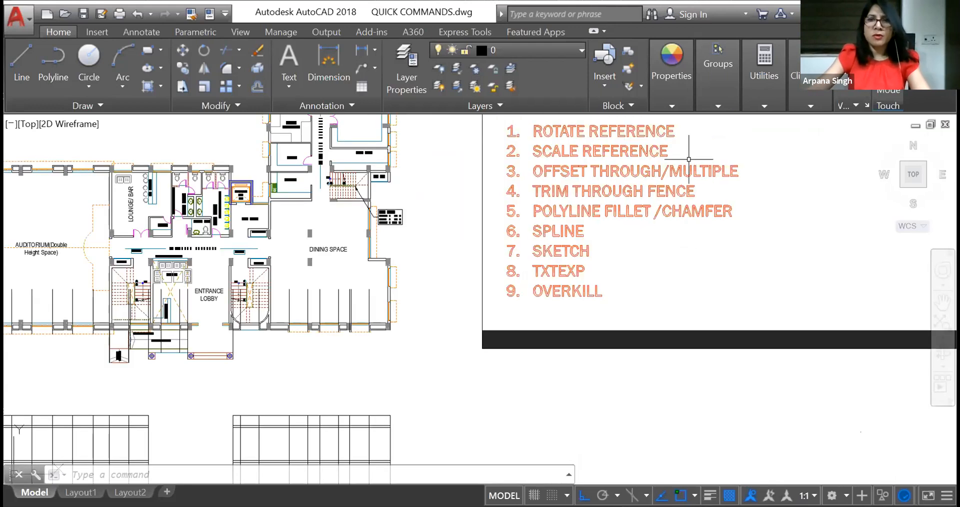
scroll(721, 173, "down", 4)
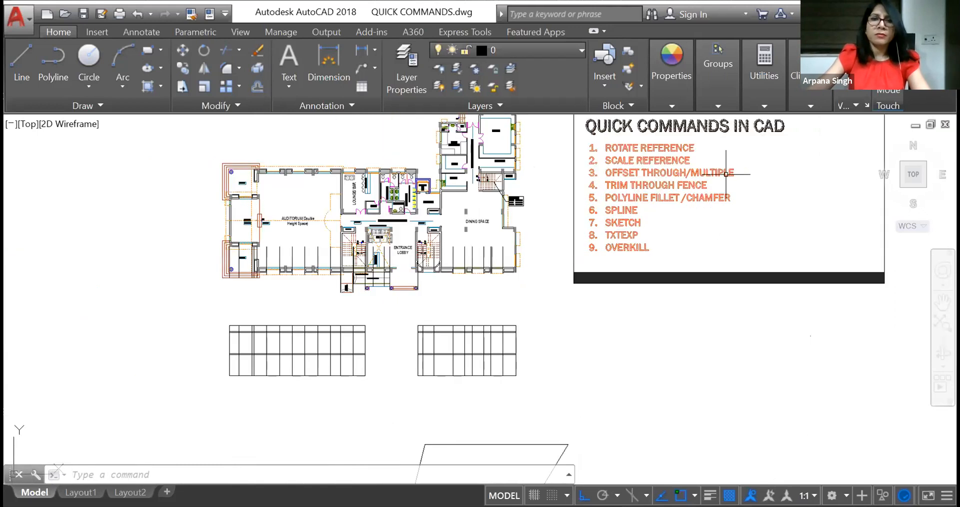
scroll(514, 400, "up", 4)
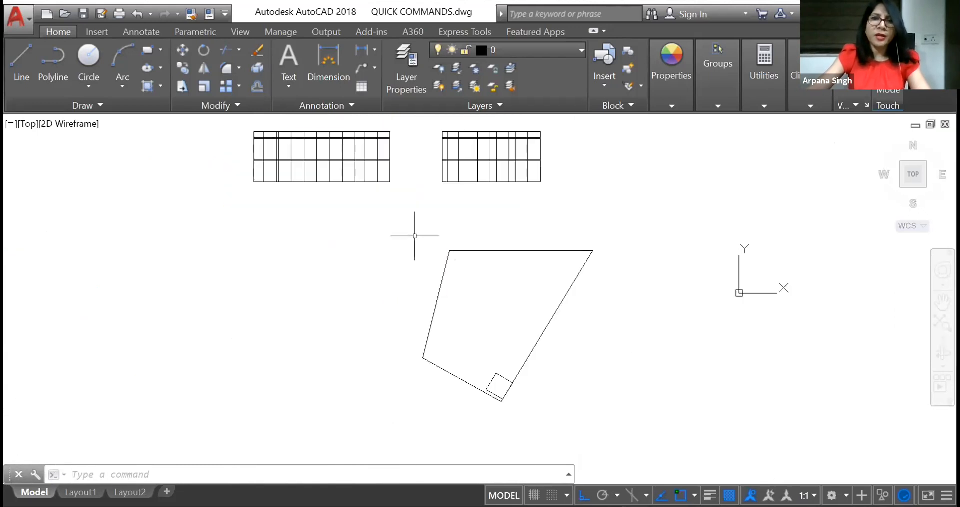
left_click(414, 235)
left_click(636, 402)
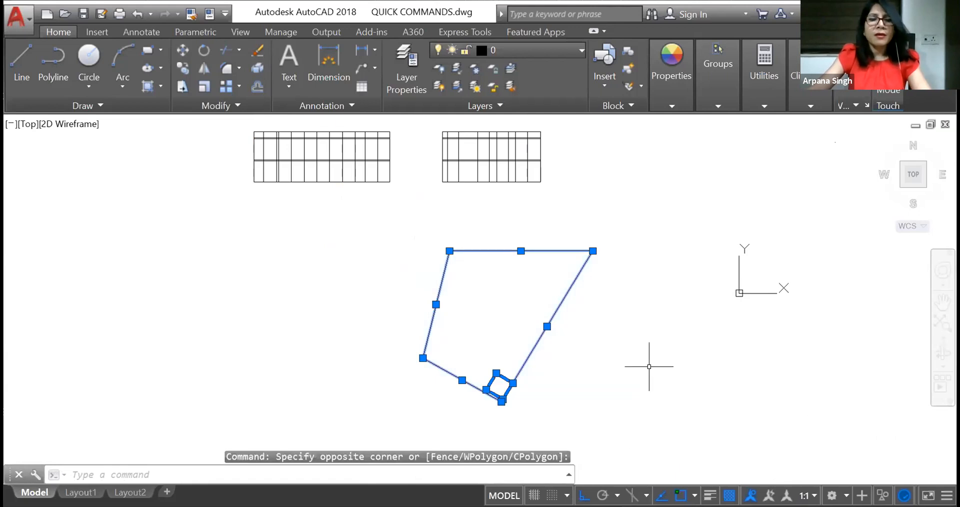
type("e")
key("Return")
scroll(389, 326, "down", 2)
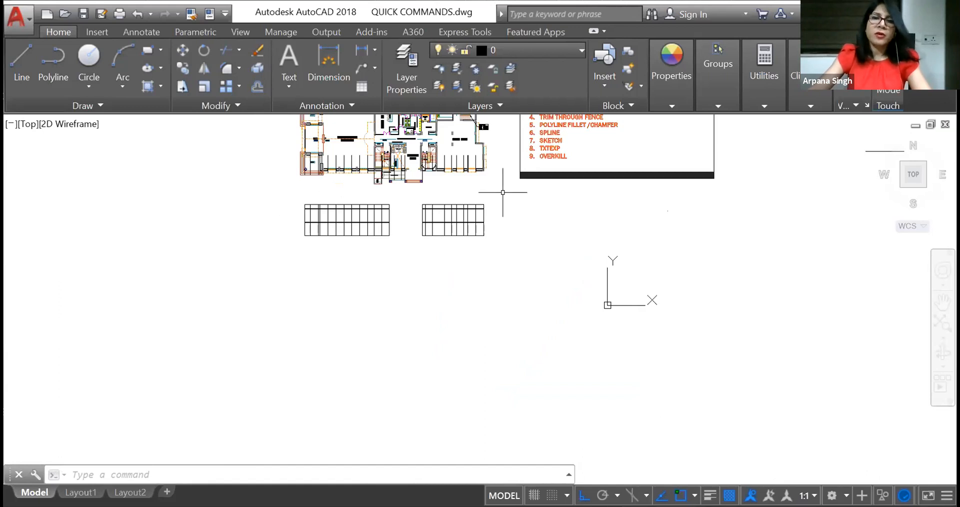
scroll(498, 200, "up", 2)
scroll(498, 205, "down", 2)
middle_click_drag(564, 171, 535, 292)
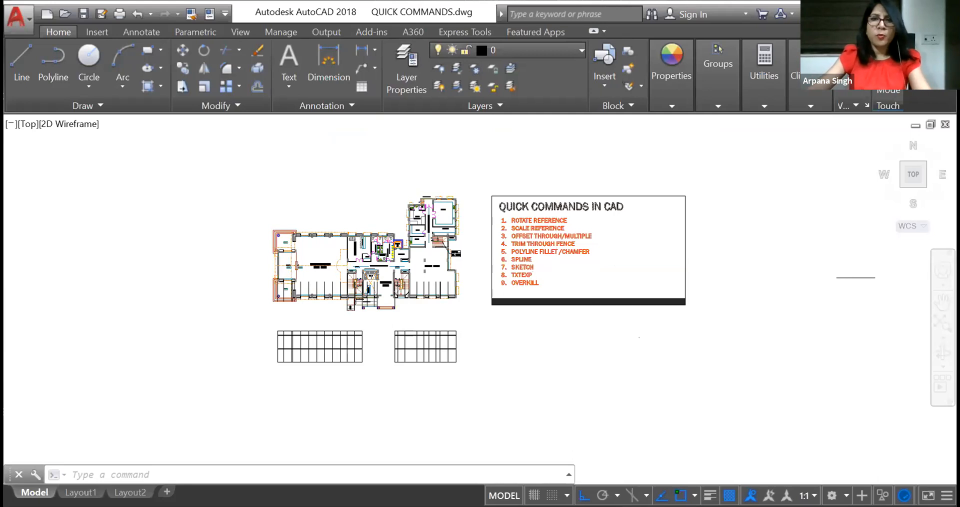
scroll(553, 251, "up", 2)
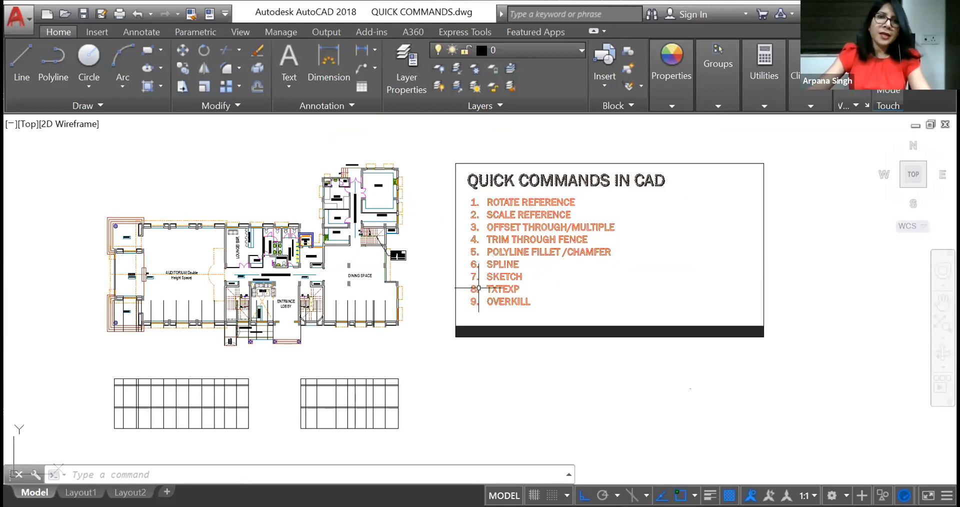
Draw a stepped open outline of connected horizontal and vertical lines in the empty area below the elevation grids.
left_click(22, 60)
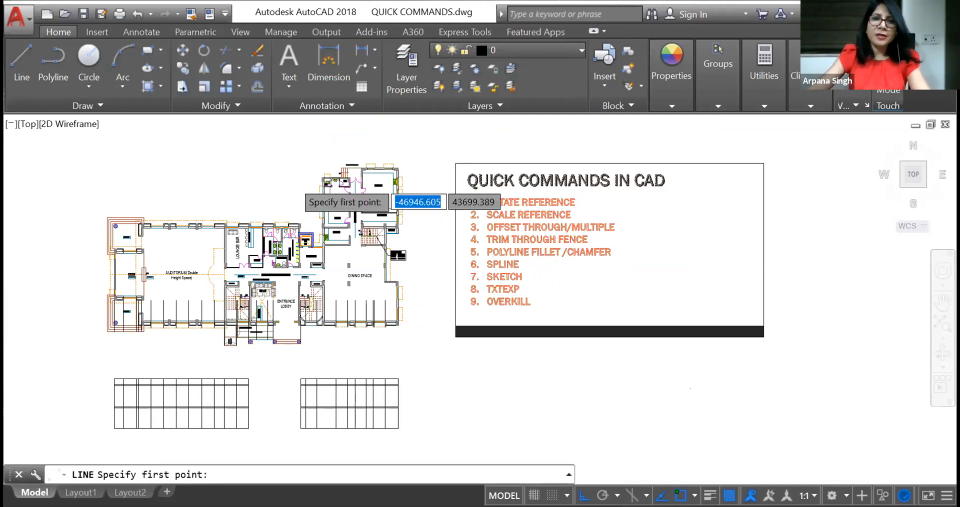
scroll(292, 175, "down", 2)
left_click(321, 344)
left_click(358, 298)
left_click(369, 309)
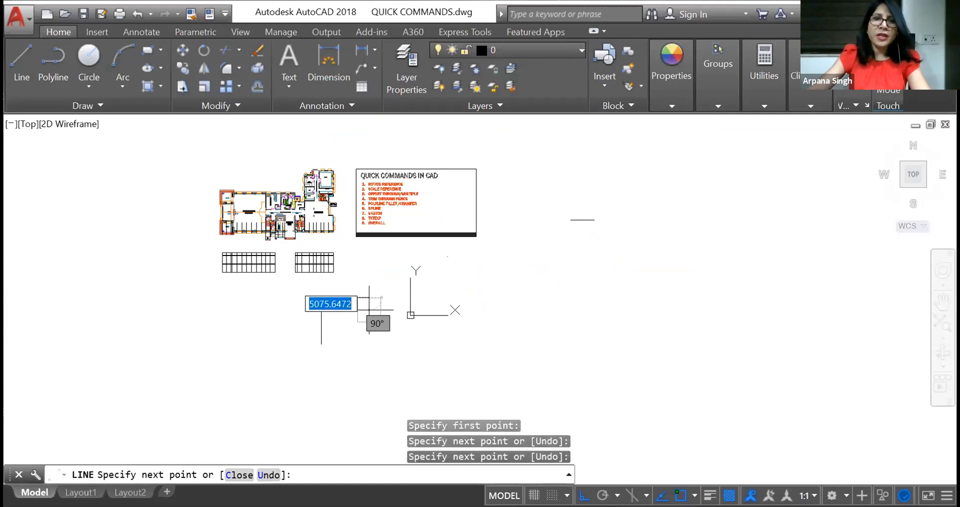
left_click(369, 347)
left_click(397, 347)
left_click(397, 301)
left_click(397, 325)
left_click(450, 325)
left_click(450, 346)
left_click(565, 346)
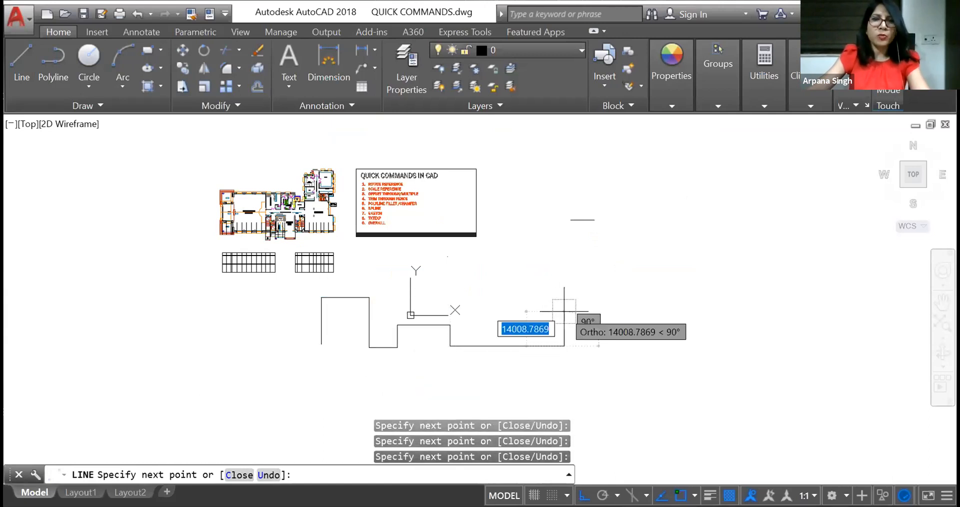
key("Escape")
Check individual segments of the stepped outline with small selection windows, clearing the selections.
scroll(300, 369, "up", 4)
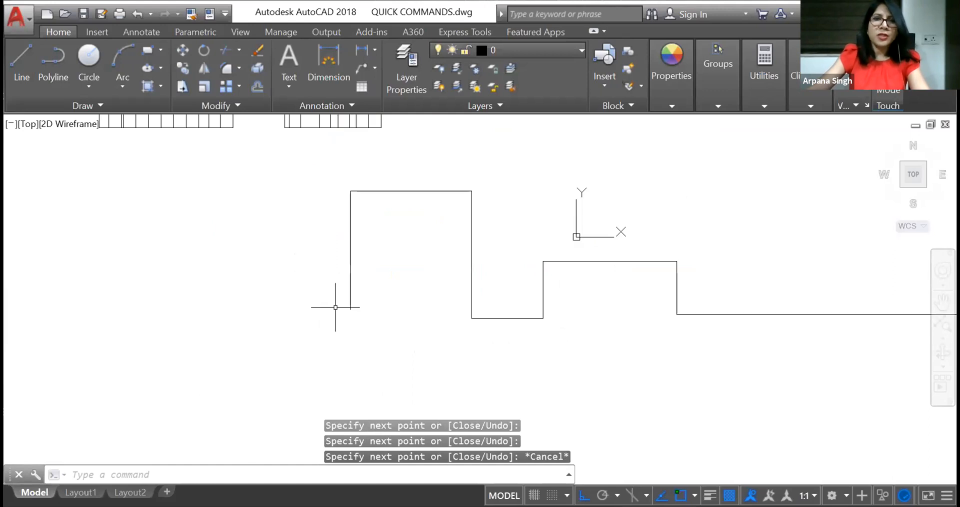
left_click(415, 186)
left_click(453, 166)
key("Escape")
left_click(362, 263)
left_click(315, 250)
key("Escape")
left_click(525, 206)
left_click(445, 253)
left_click(509, 295)
left_click(490, 332)
key("Escape")
scroll(350, 265, "down", 2)
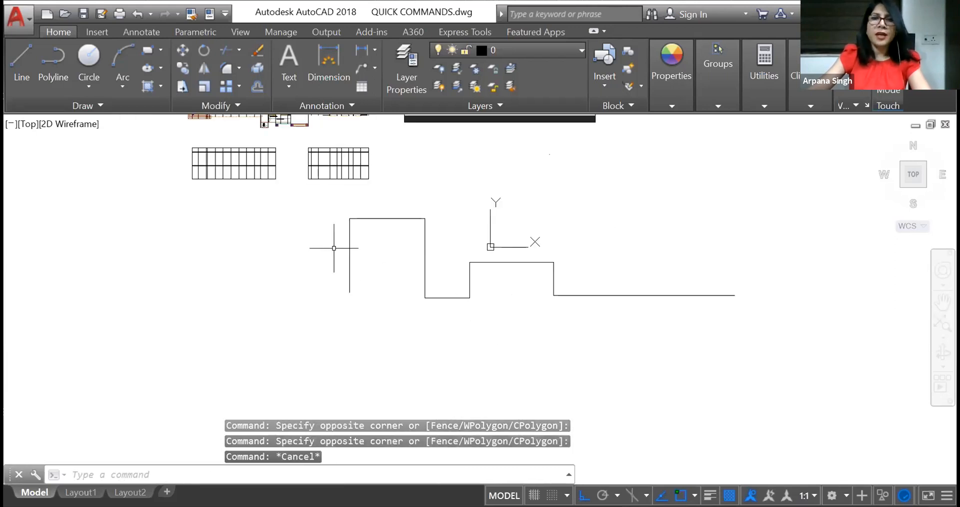
Select all segments of the stepped outline and erase them.
left_click(312, 220)
left_click(649, 278)
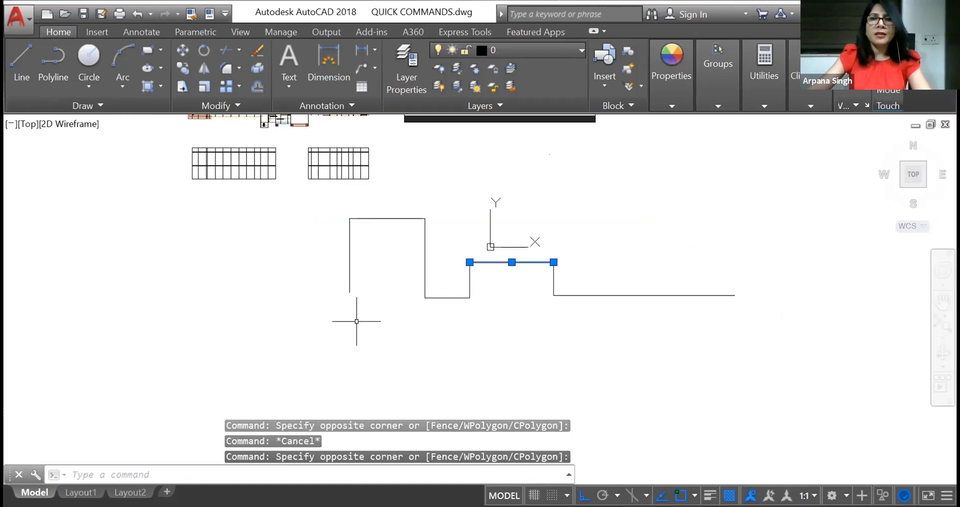
left_click(323, 196)
left_click(754, 326)
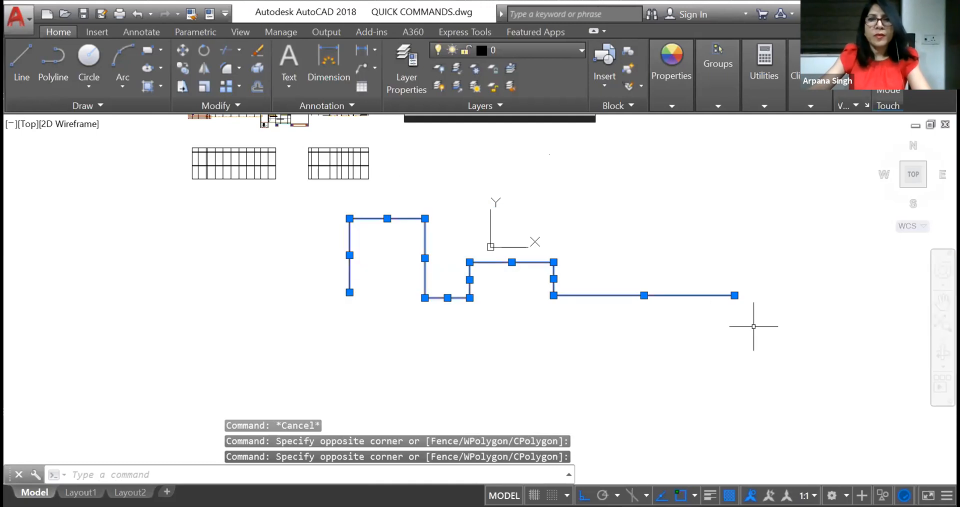
type("E")
key("Return")
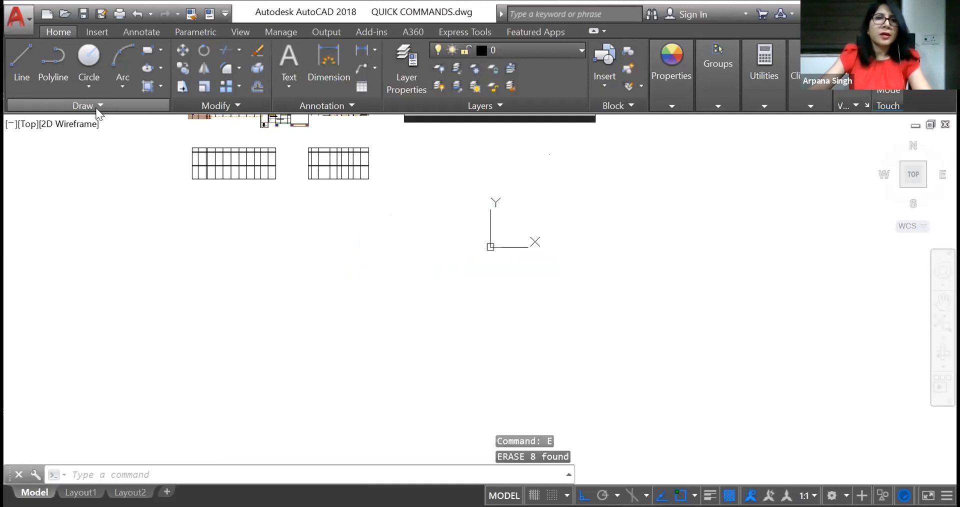
Start a polyline below the elevation grids with four orthogonal segments: a short base, a rise, a long horizontal run and a short drop.
left_click(97, 108)
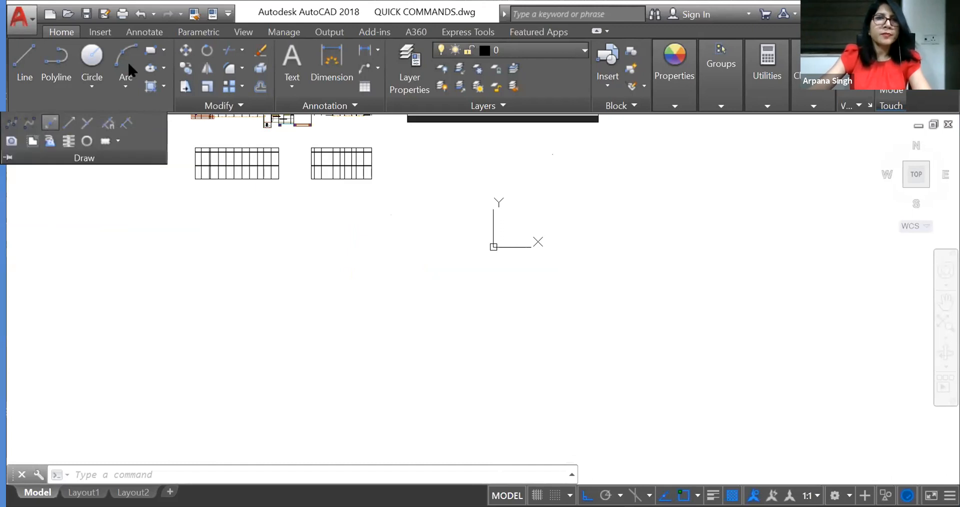
left_click(56, 74)
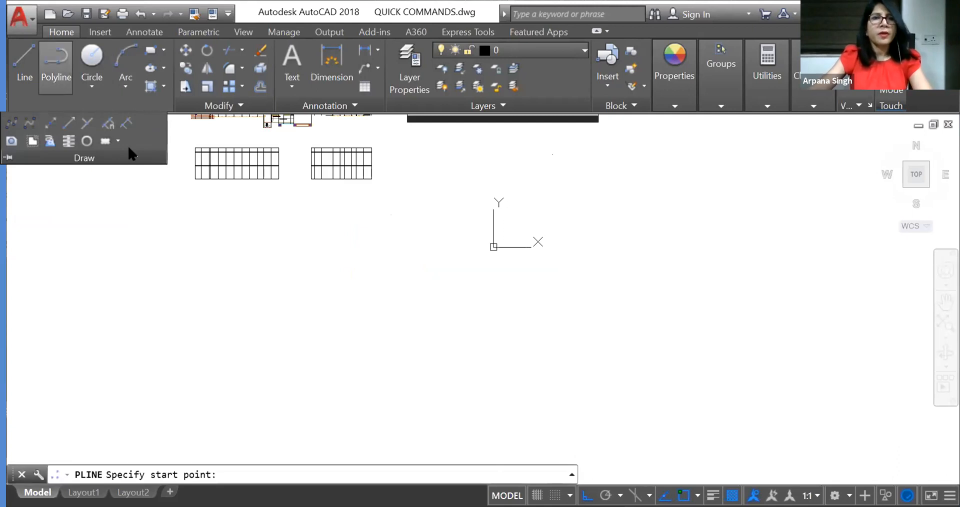
left_click(263, 342)
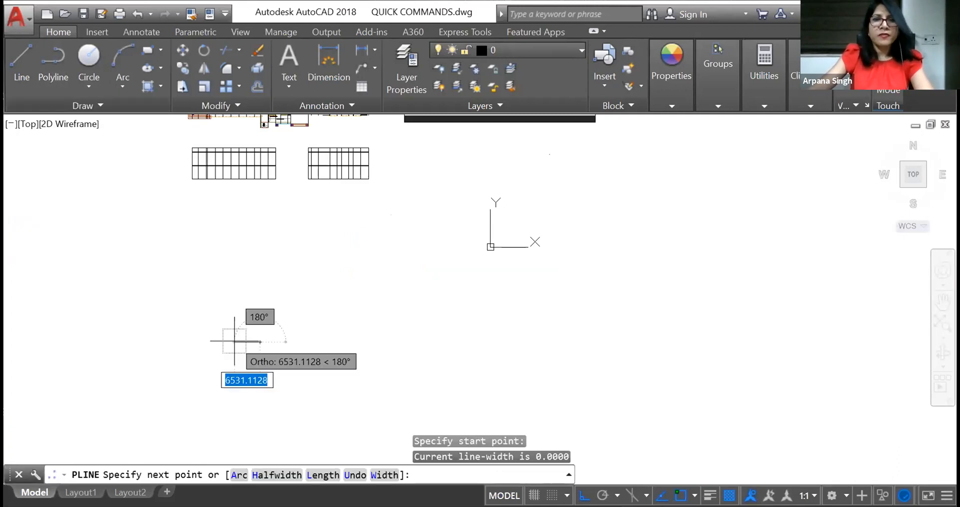
left_click(238, 342)
left_click(238, 273)
left_click(399, 277)
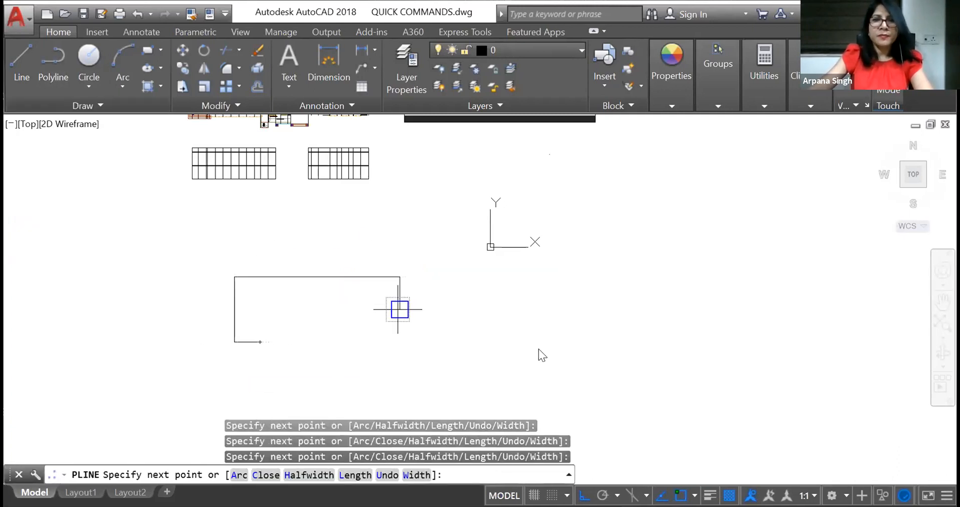
left_click(399, 310)
Continue the polyline with Ortho off through a diagonal valley, a short flat run and a vertical drop, and turn object snap off.
key("F8")
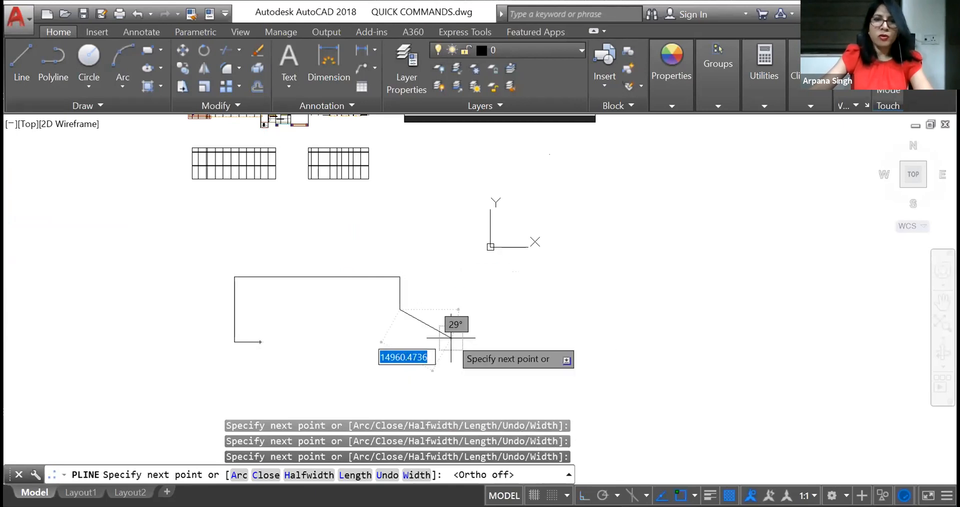
left_click(451, 337)
left_click(609, 239)
left_click(610, 333)
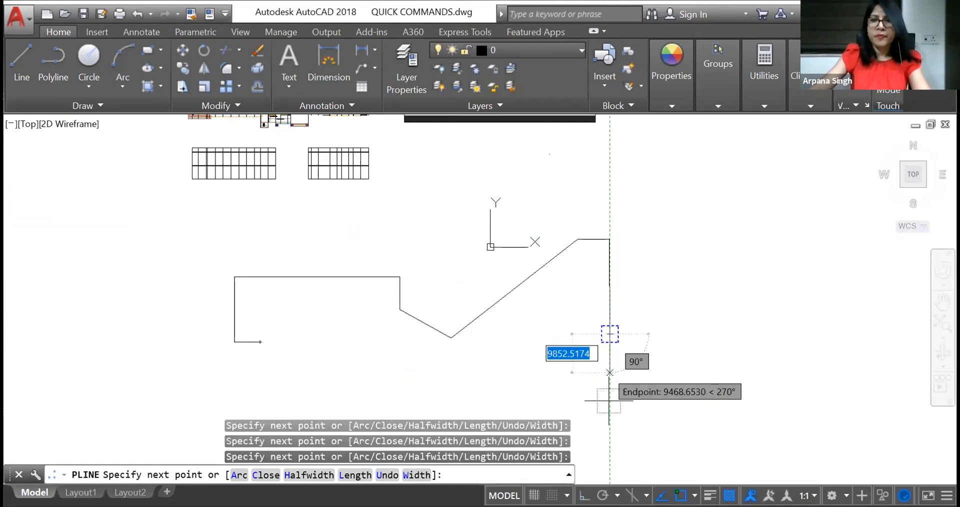
key("Escape")
key("F3")
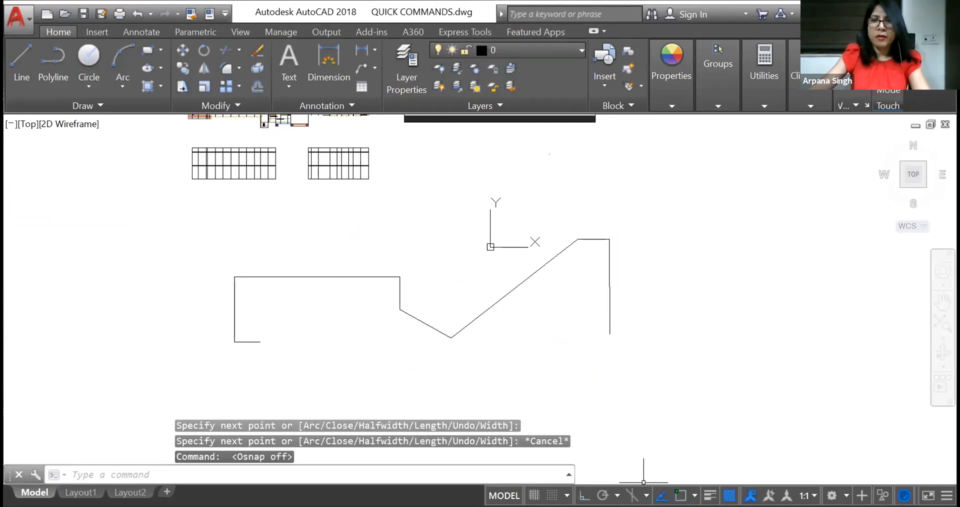
Select the whole polyline through one of its segments to check that it is a single object.
left_click(363, 276)
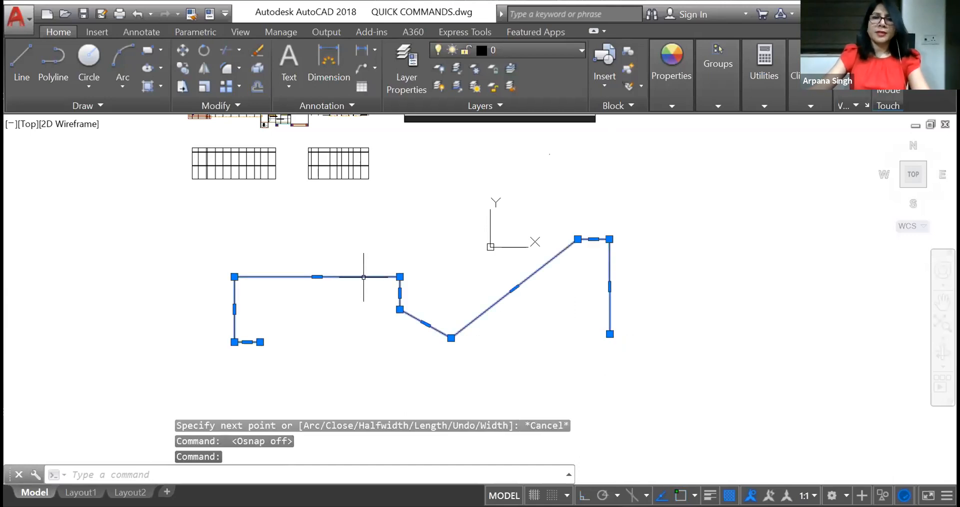
left_click(444, 305)
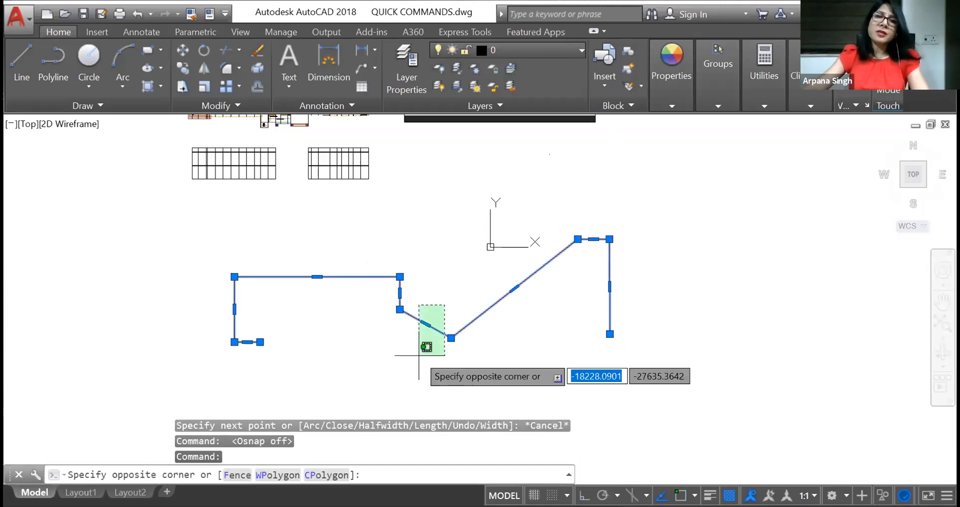
left_click(438, 329)
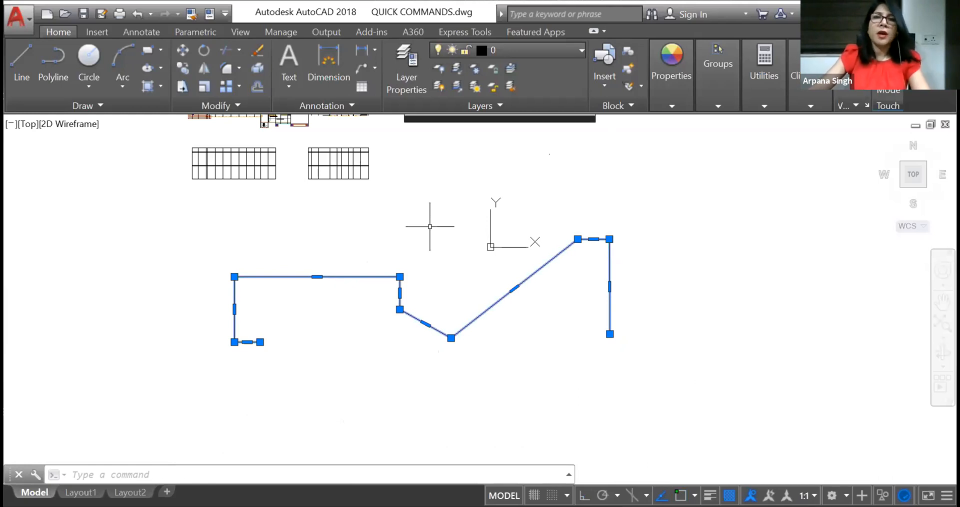
Examine the quick commands list and a rounded-corner detail in the floor plan near the entrance lobby.
scroll(423, 318, "down", 4)
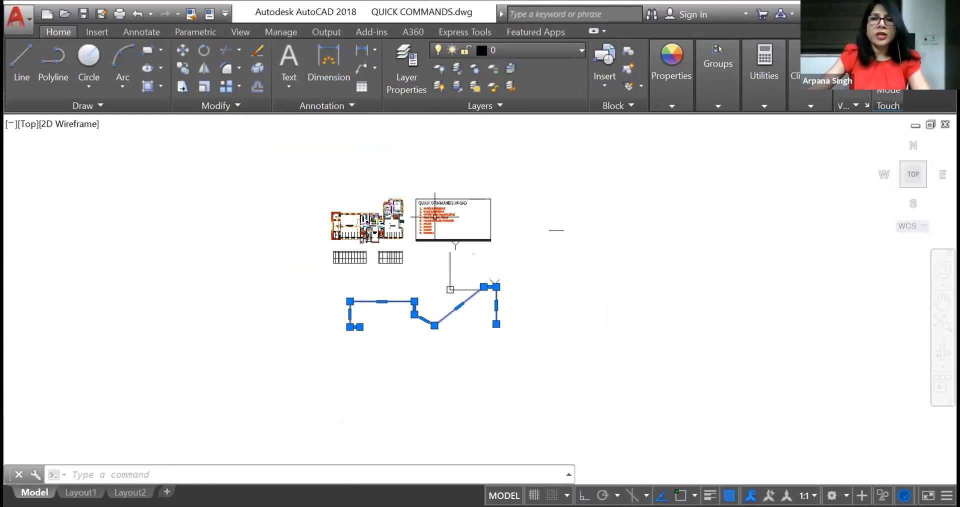
scroll(440, 216, "up", 8)
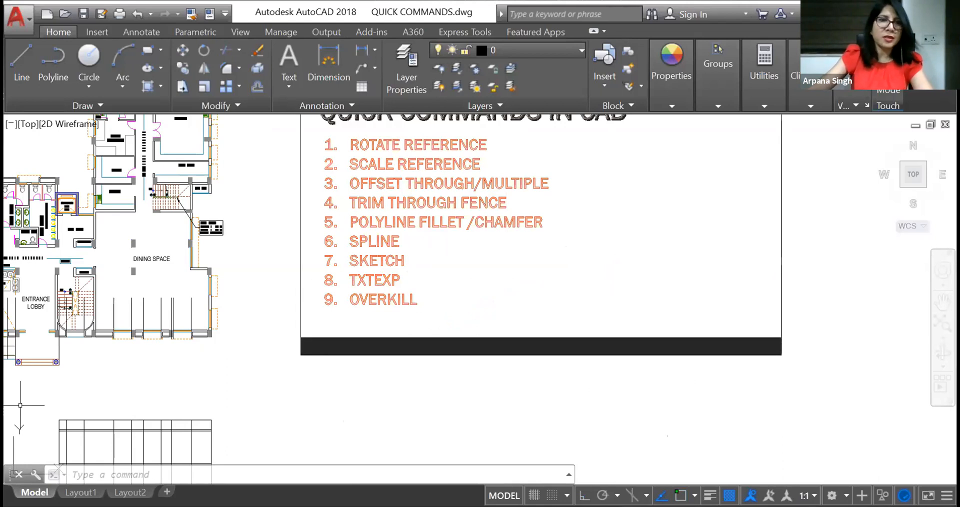
middle_click_drag(78, 315, 217, 278)
scroll(163, 218, "up", 12)
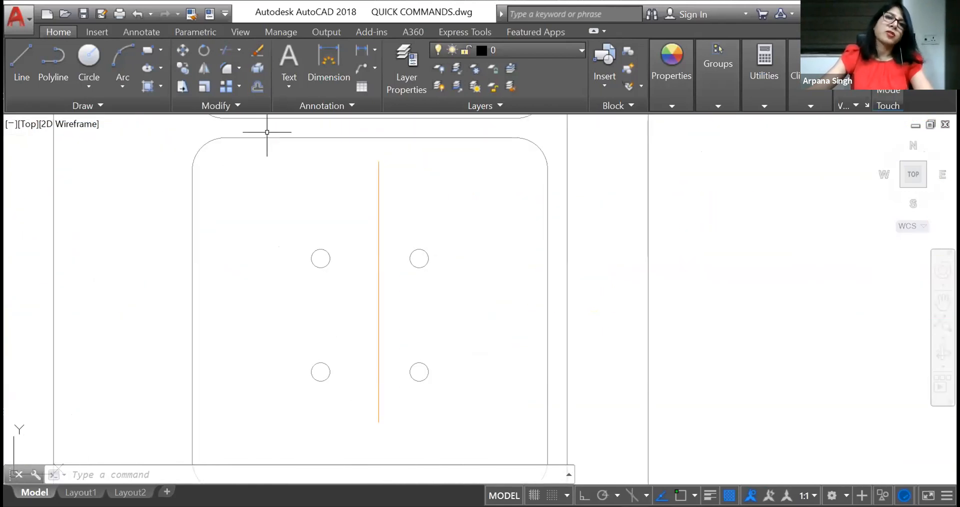
scroll(292, 188, "down", 2)
scroll(274, 182, "down", 6)
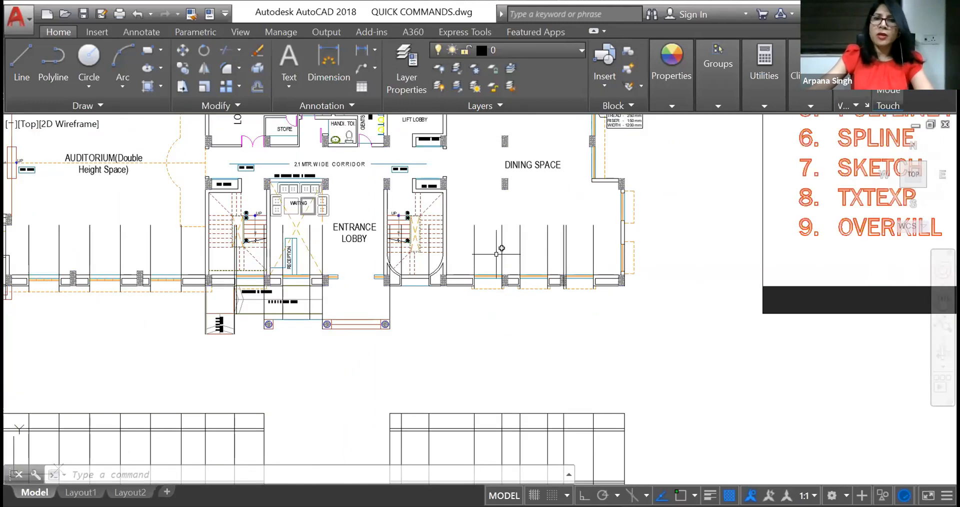
Erase the leftover open polyline below the floor plan and grids.
scroll(351, 267, "down", 3)
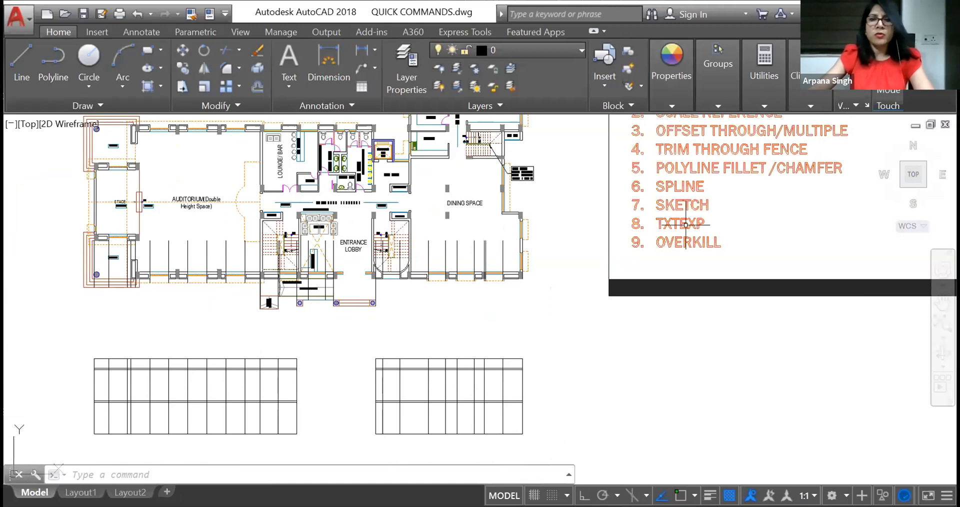
scroll(462, 198, "down", 4)
middle_click_drag(499, 372, 536, 265)
scroll(403, 280, "down", 2)
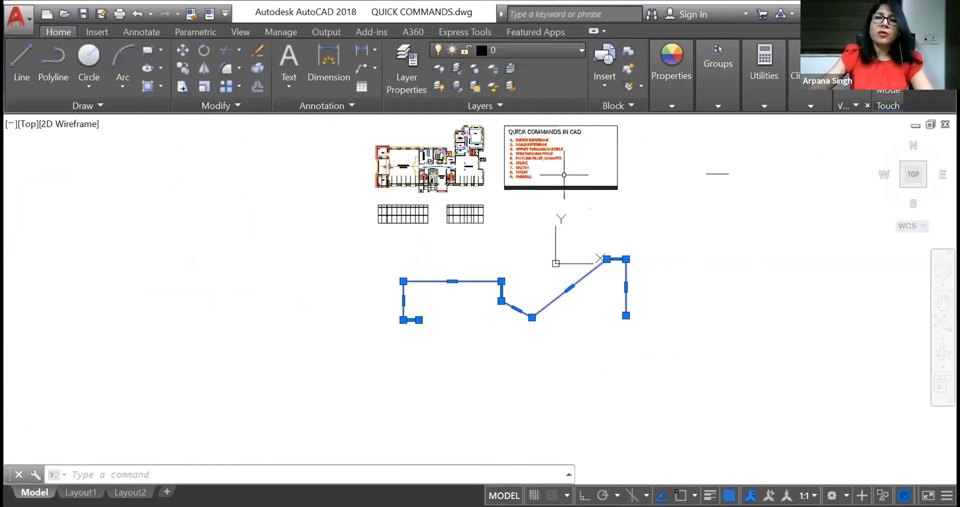
left_click(470, 303)
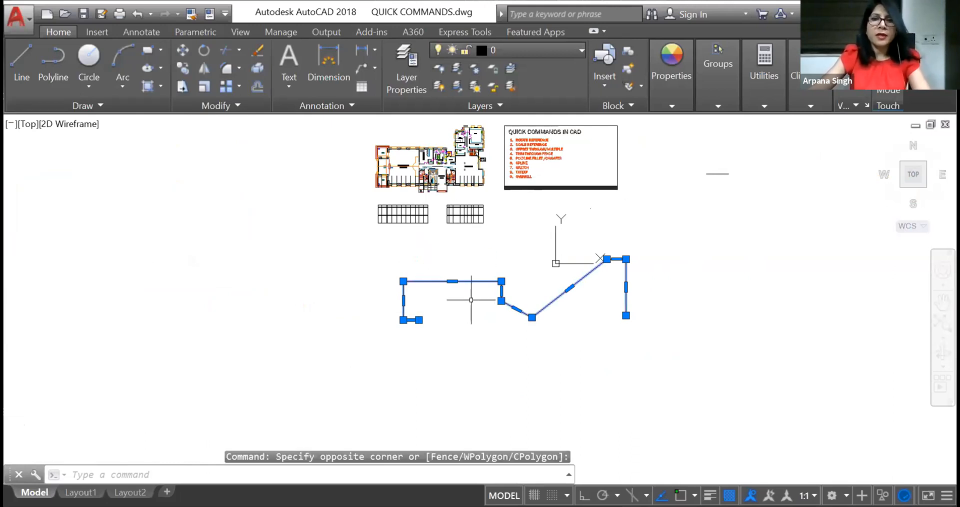
type("e")
key("Return")
Draw a horizontal line and a vertical line down from its right end below the grids, with Ortho on.
left_click(20, 61)
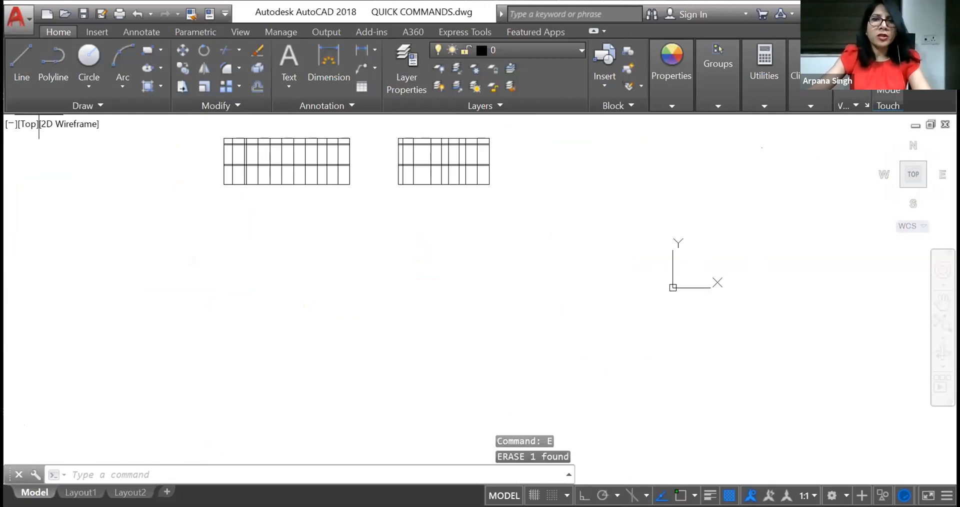
scroll(400, 209, "up", 4)
left_click(327, 227)
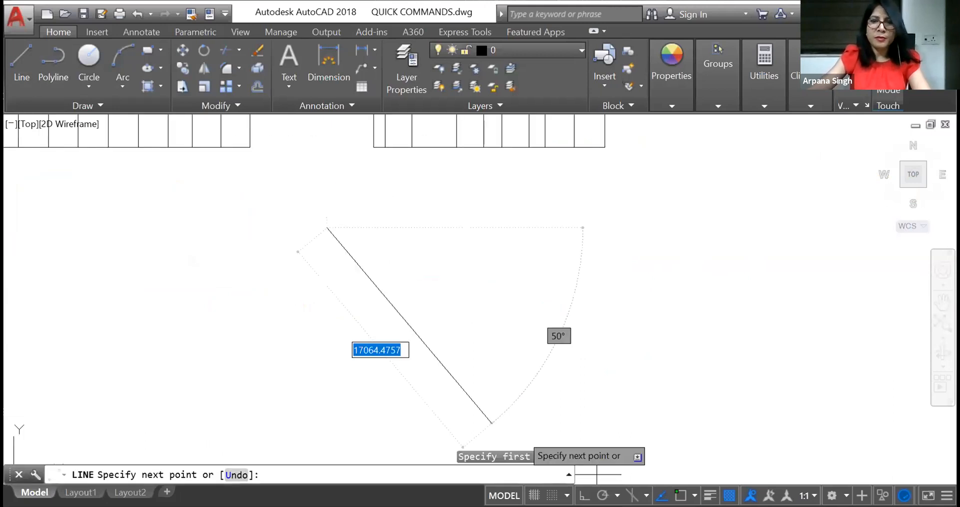
key("F8")
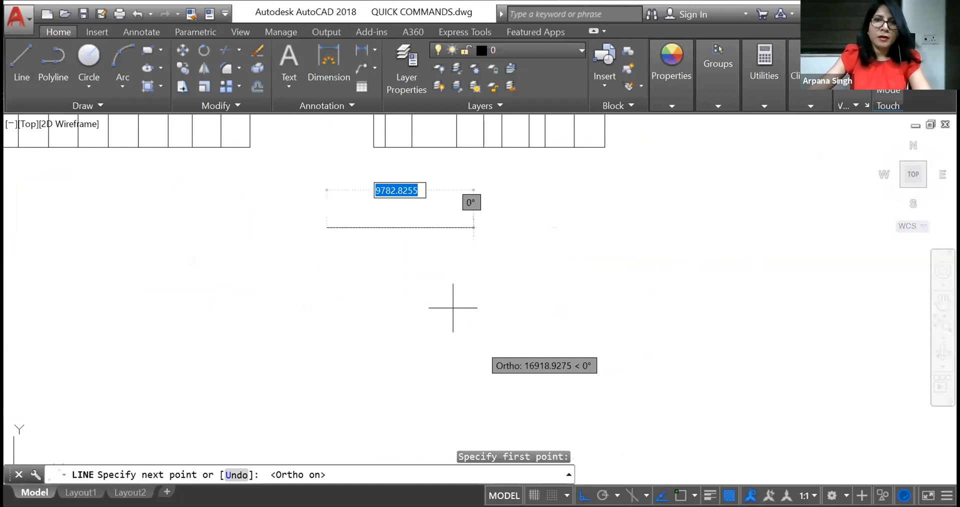
left_click(446, 320)
left_click(453, 343)
key("Escape")
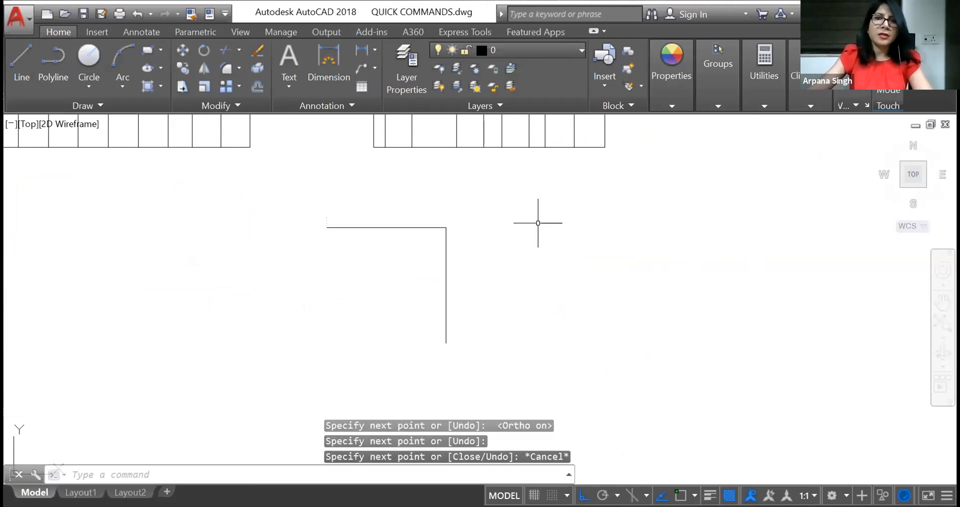
Fillet the corner between the horizontal and vertical lines with a radius of 100.
scroll(414, 222, "up", 2)
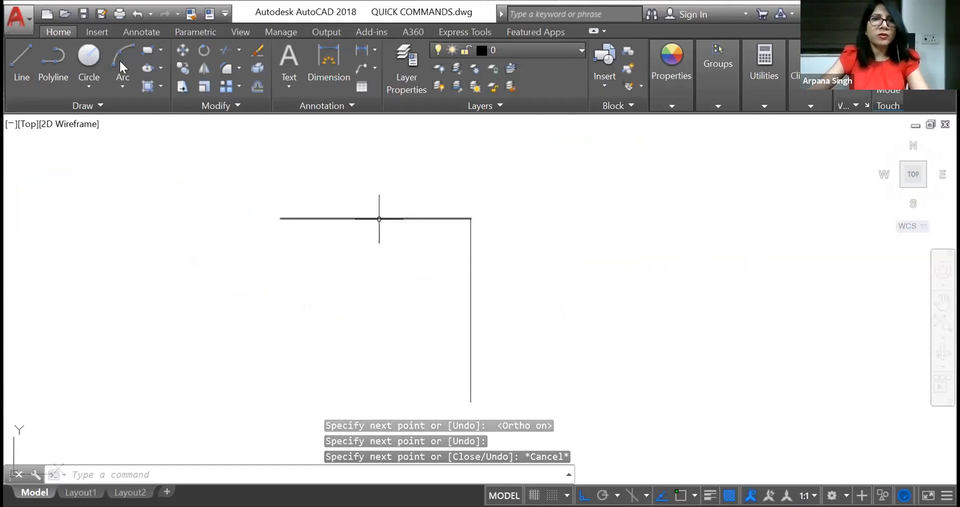
left_click(238, 68)
left_click(212, 94)
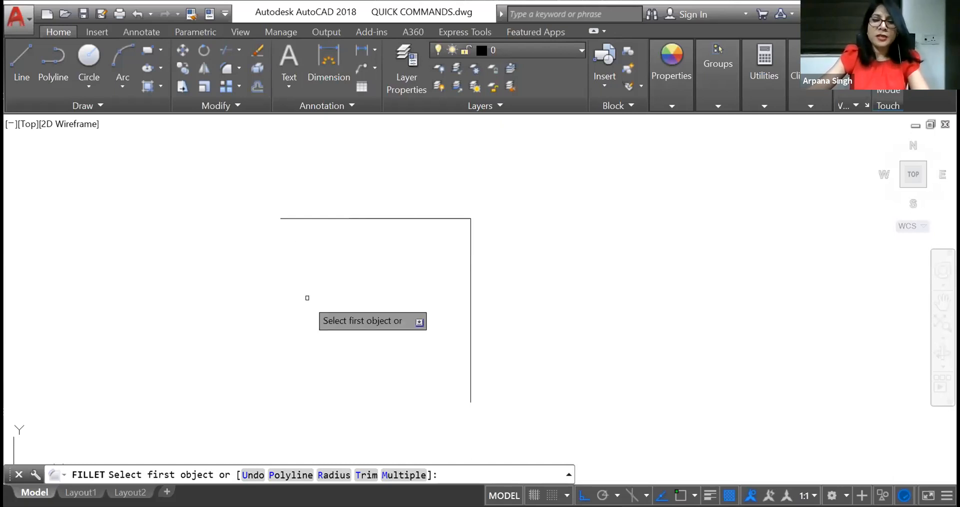
left_click(335, 475)
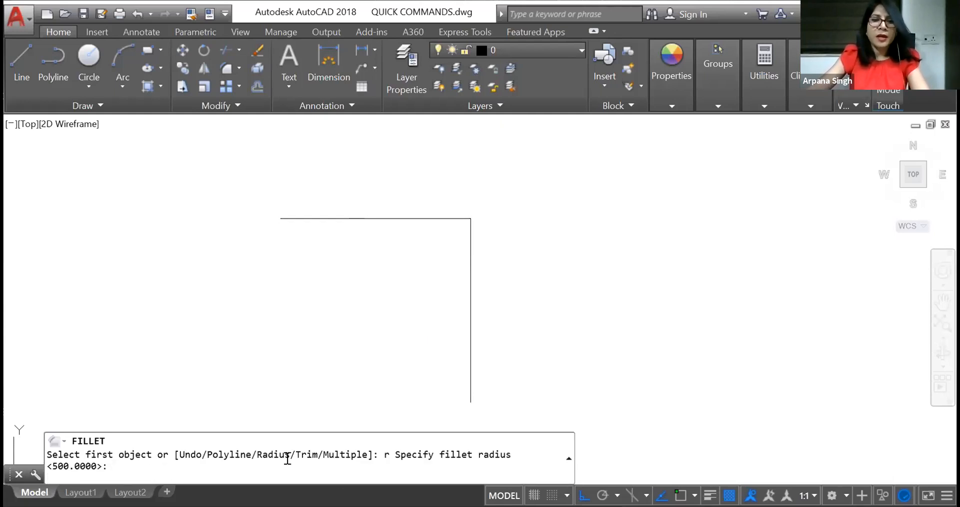
type("100")
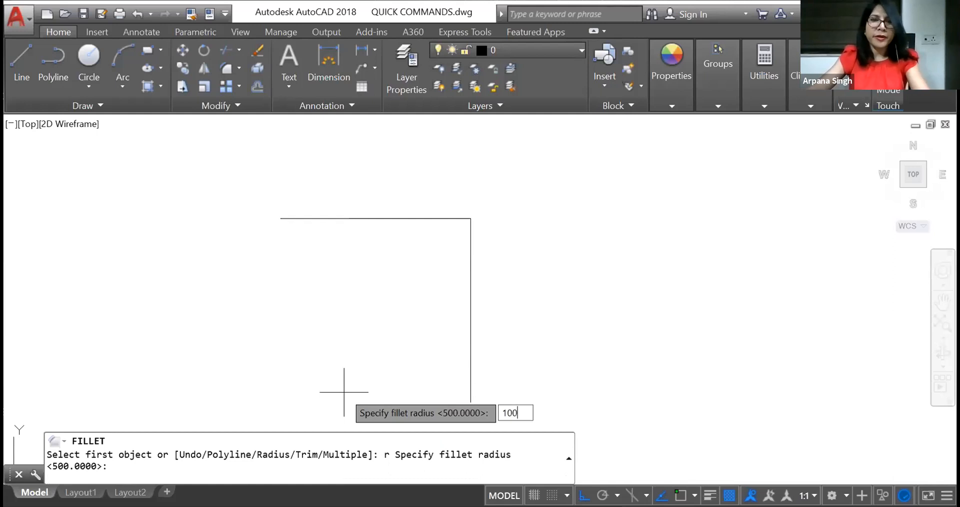
key("Return")
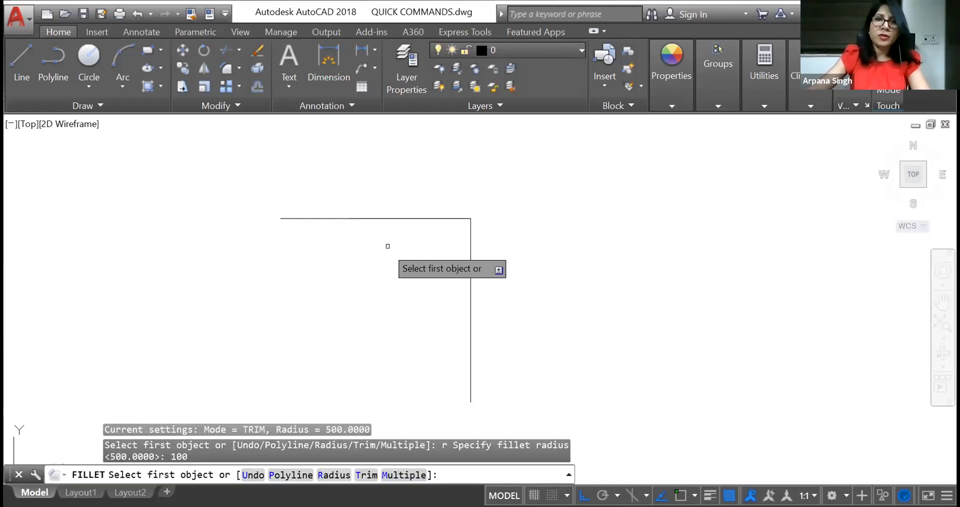
left_click(400, 218)
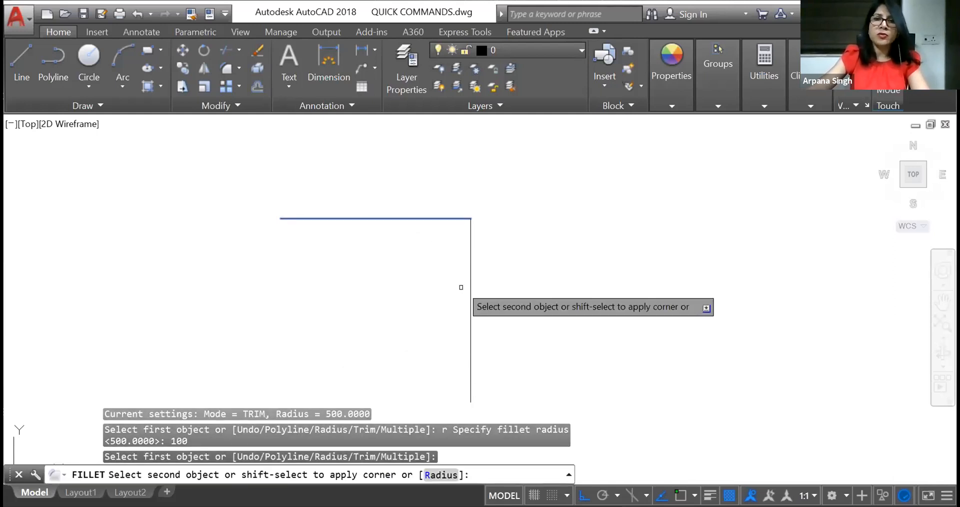
left_click(470, 313)
scroll(465, 242, "up", 5)
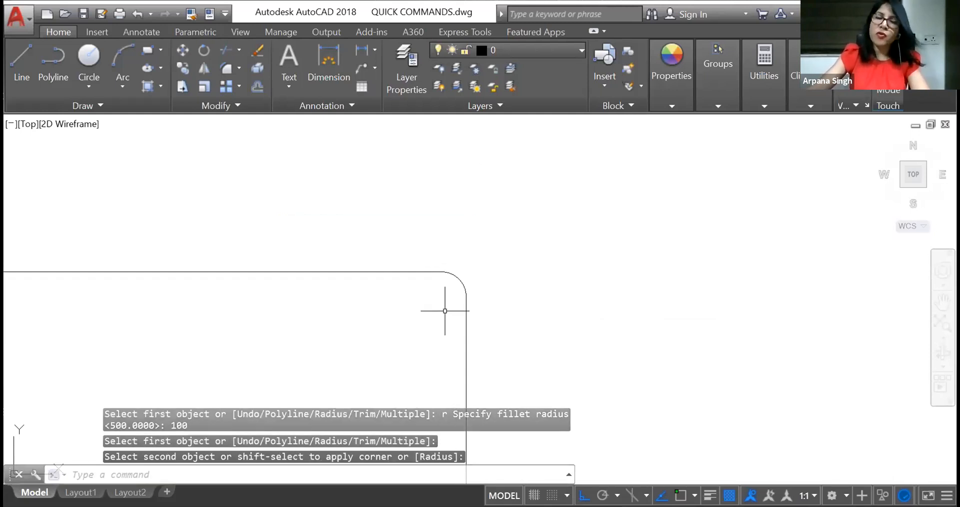
Erase the two lines together with their fillet arc.
scroll(447, 281, "down", 3)
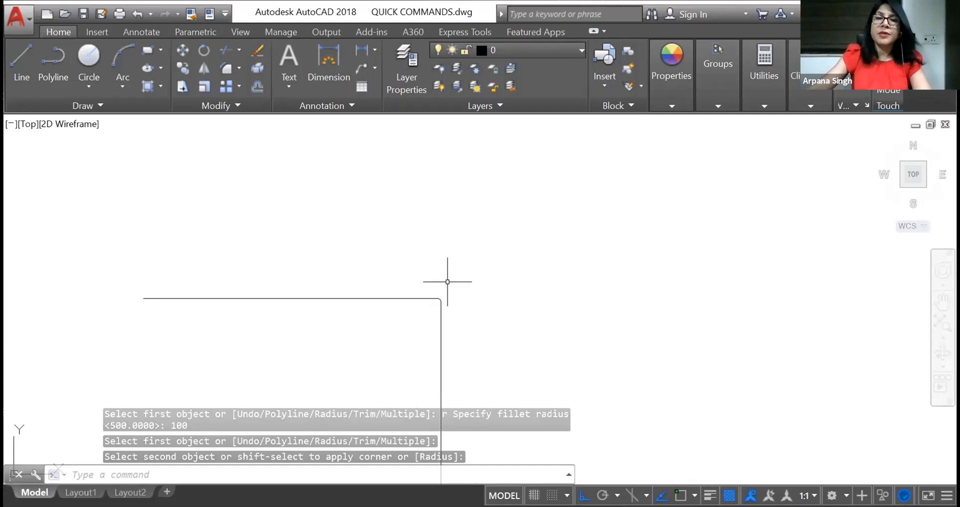
scroll(458, 251, "down", 4)
left_click_drag(460, 232, 433, 305)
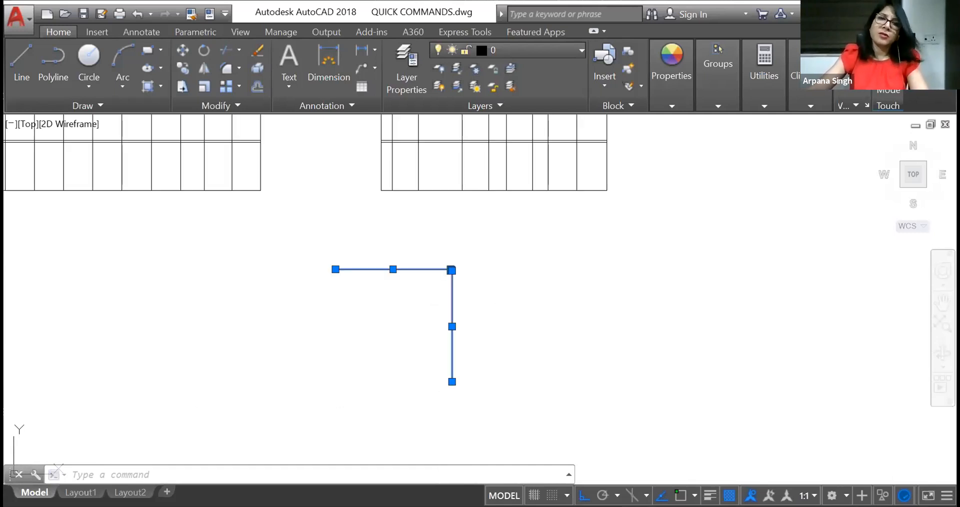
type("E")
key("Return")
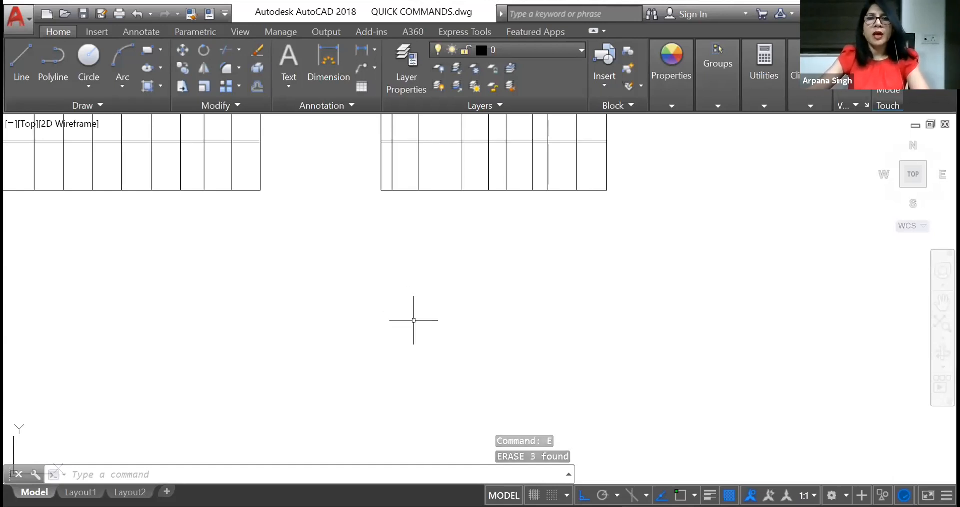
Draw an irregular closed seven-sided polyline right of the second grid, turning Ortho off after the first segment and object snap on for closing.
scroll(441, 276, "down", 2)
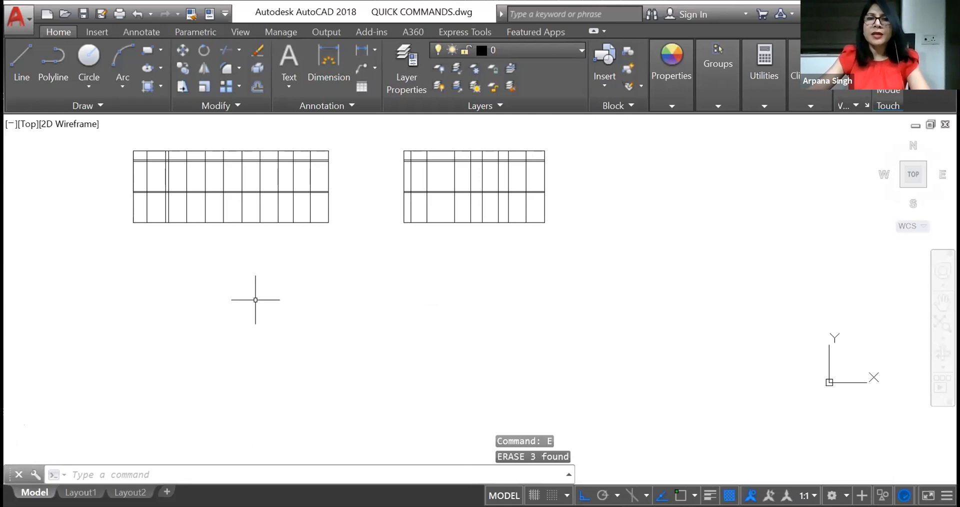
scroll(439, 298, "down", 2)
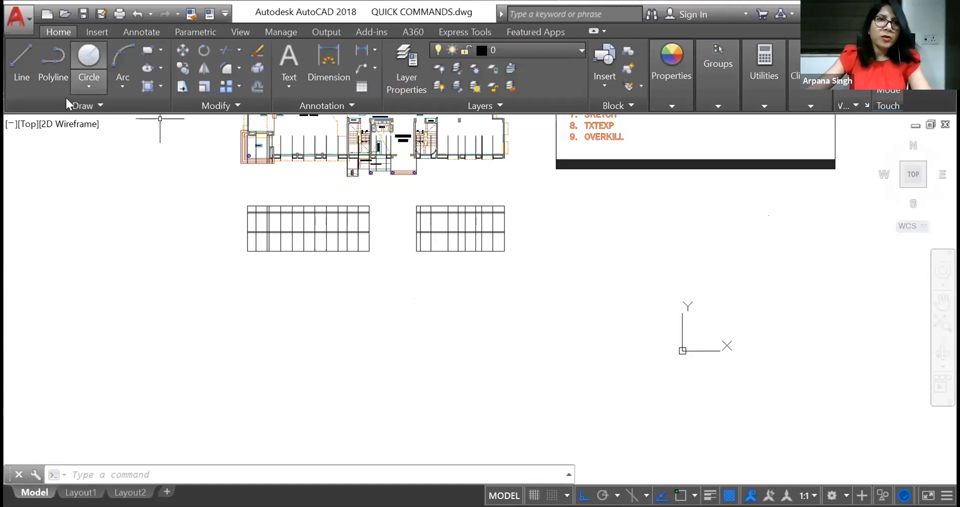
left_click(53, 62)
scroll(610, 208, "up", 4)
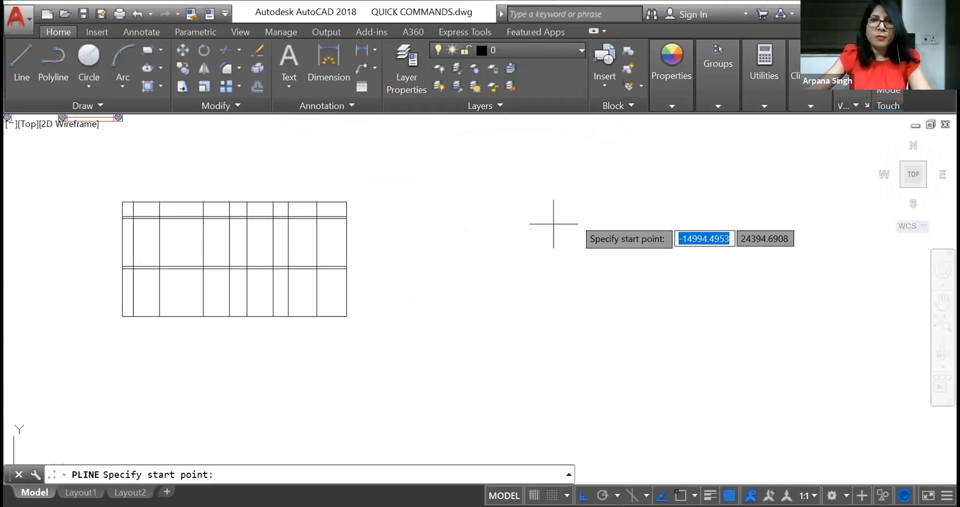
middle_click_drag(497, 231, 480, 234)
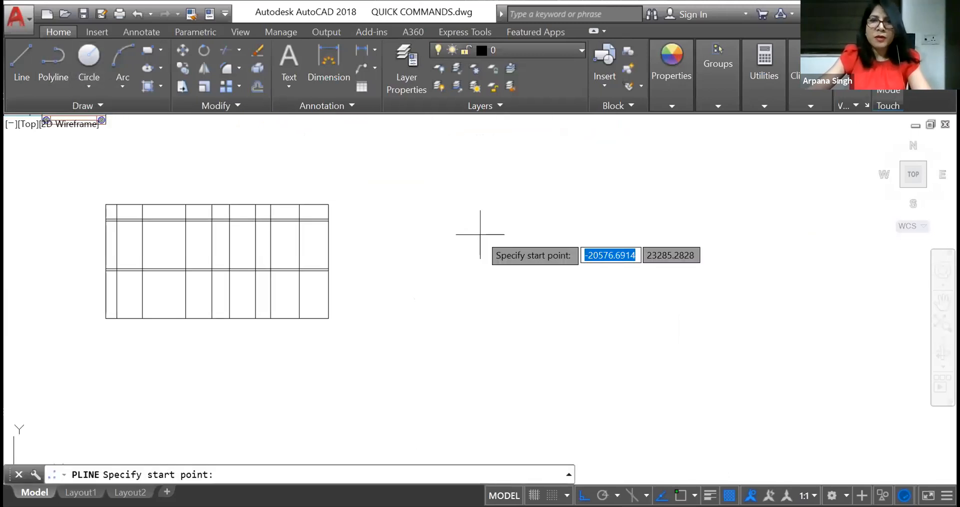
left_click(408, 220)
left_click(498, 193)
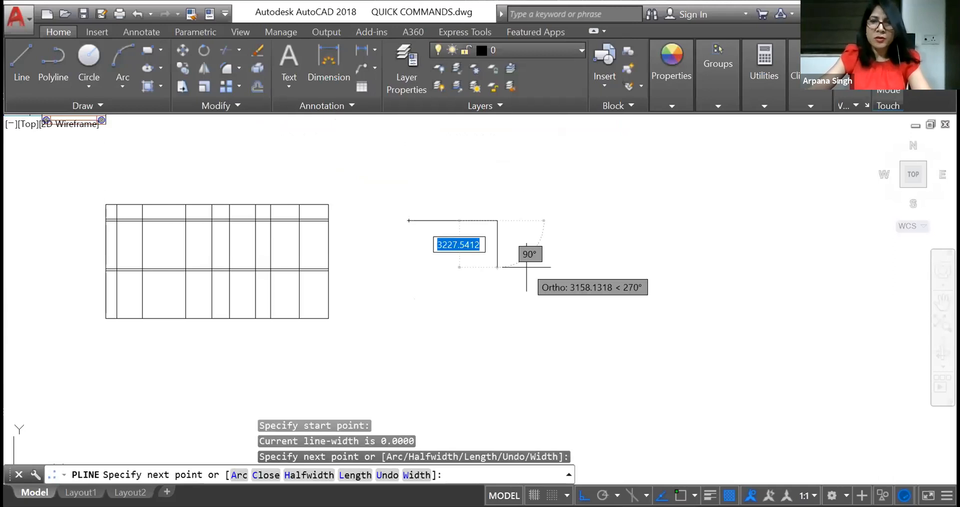
key("F8")
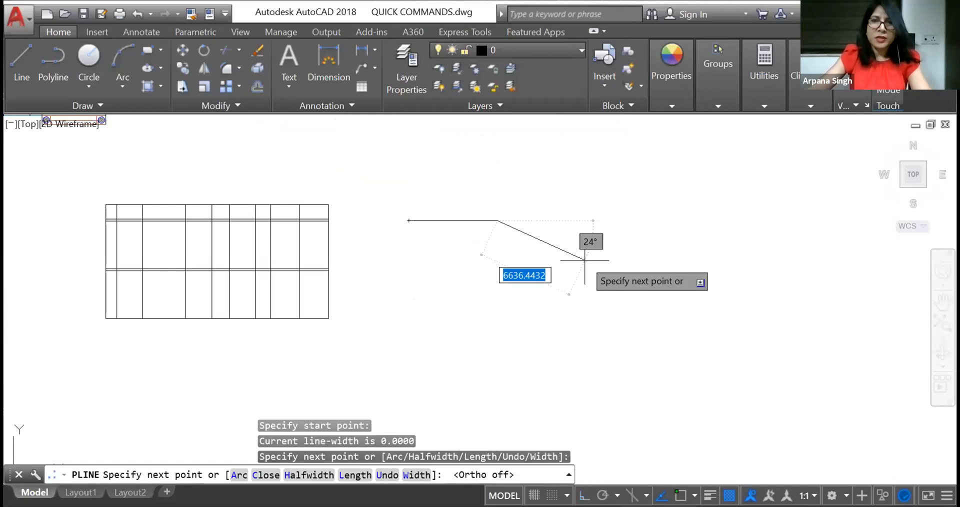
left_click(584, 260)
left_click(558, 351)
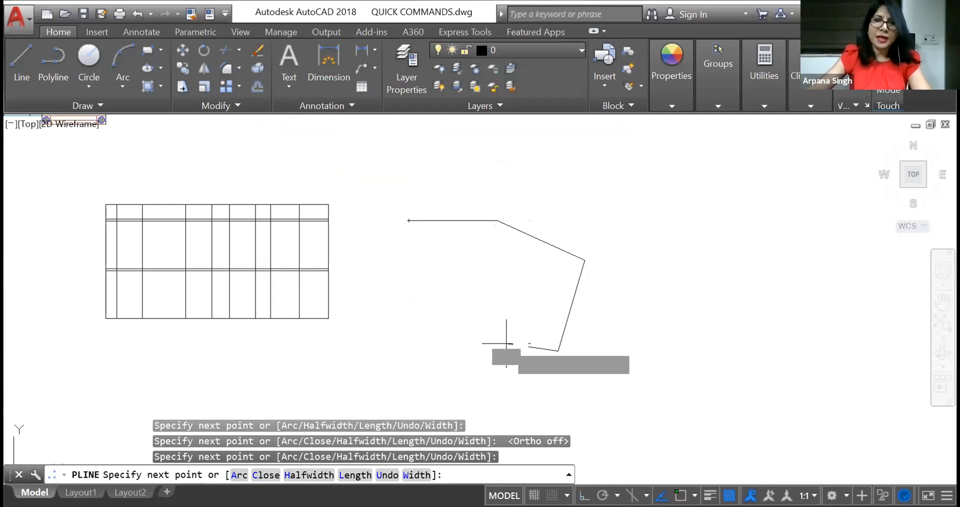
left_click(507, 344)
left_click(440, 388)
left_click(381, 330)
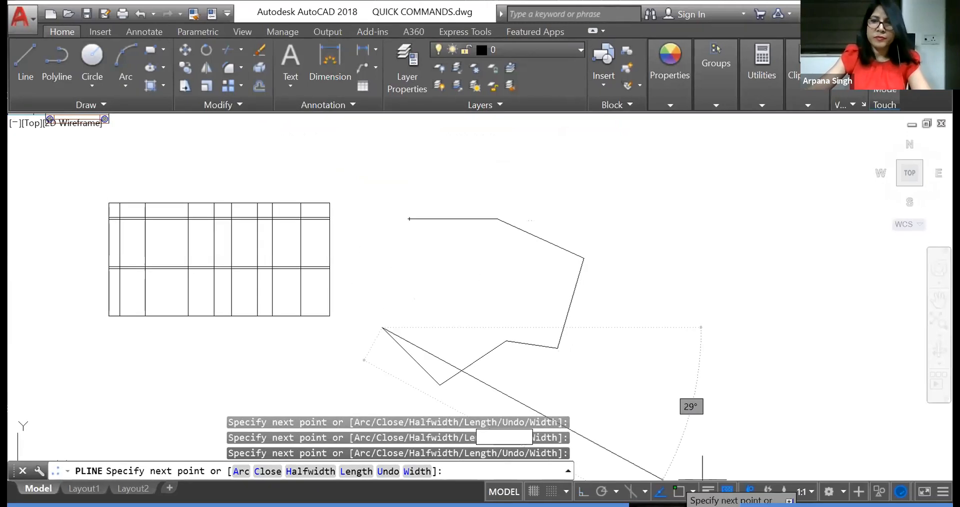
left_click(678, 492)
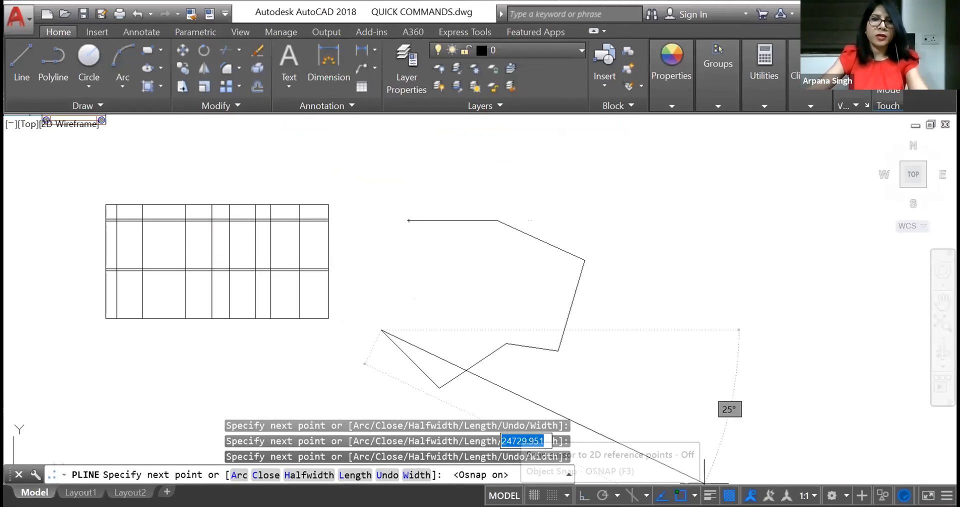
key("Escape")
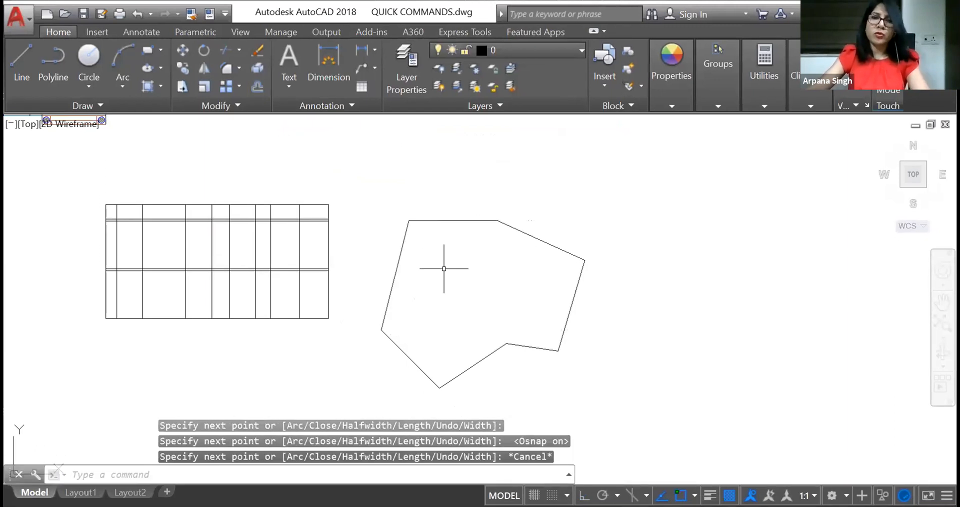
Fillet the rightmost corner of the closed seven-sided polyline with a radius of 250.
scroll(446, 268, "up", 2)
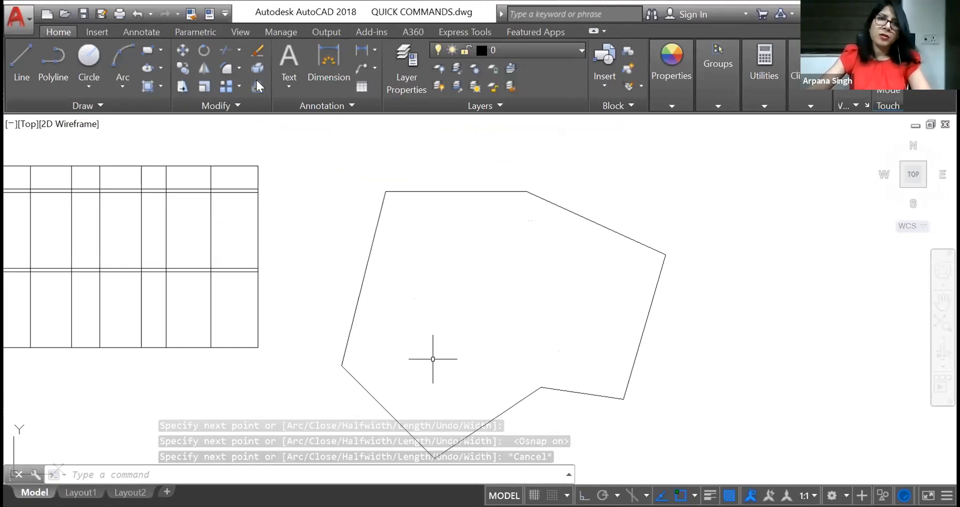
left_click(227, 69)
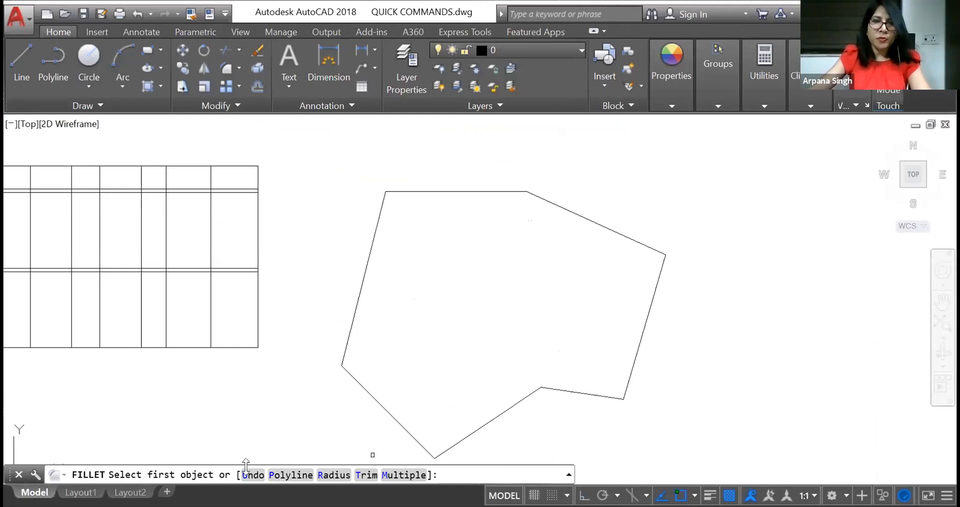
left_click(325, 475)
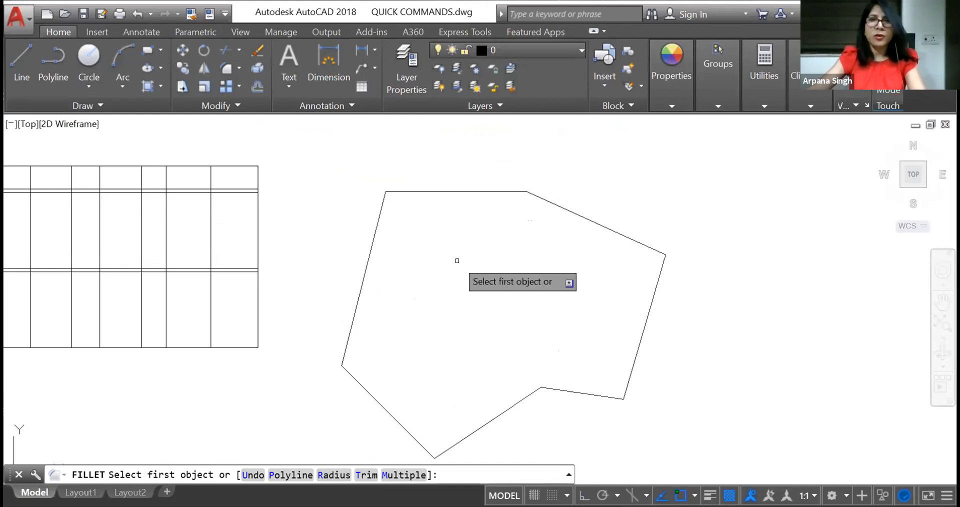
type("r")
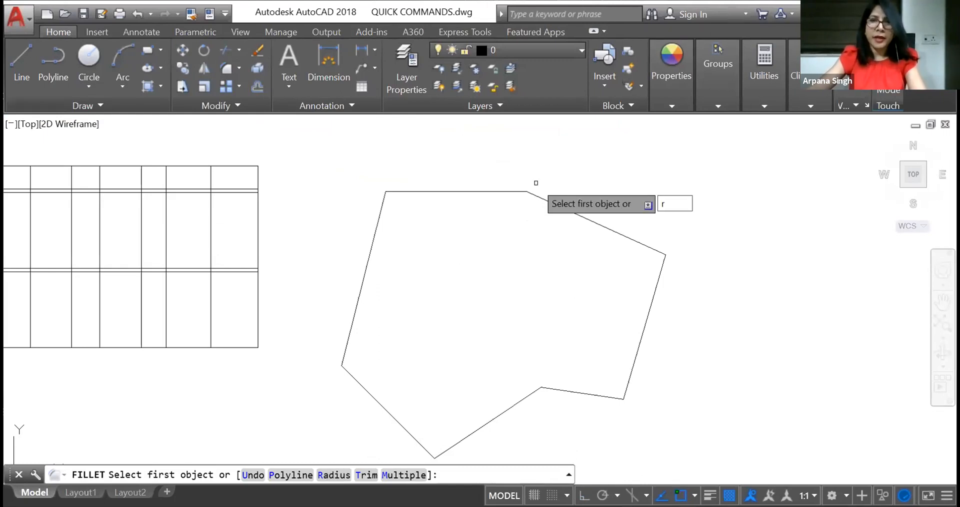
key("Return")
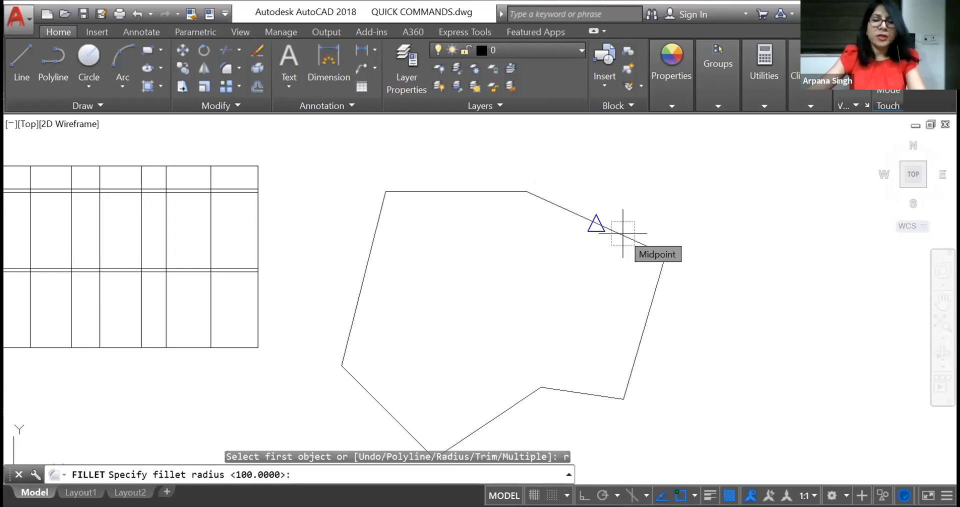
type("250")
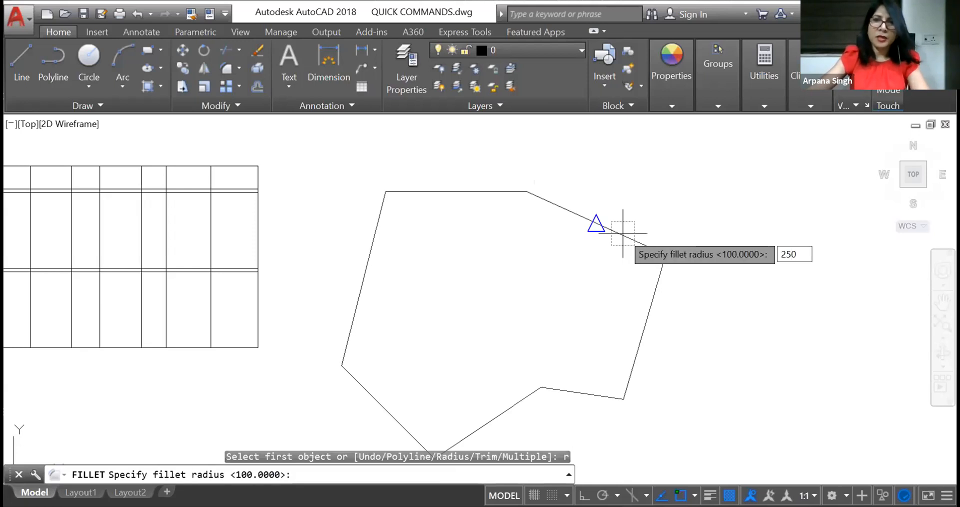
key("Return")
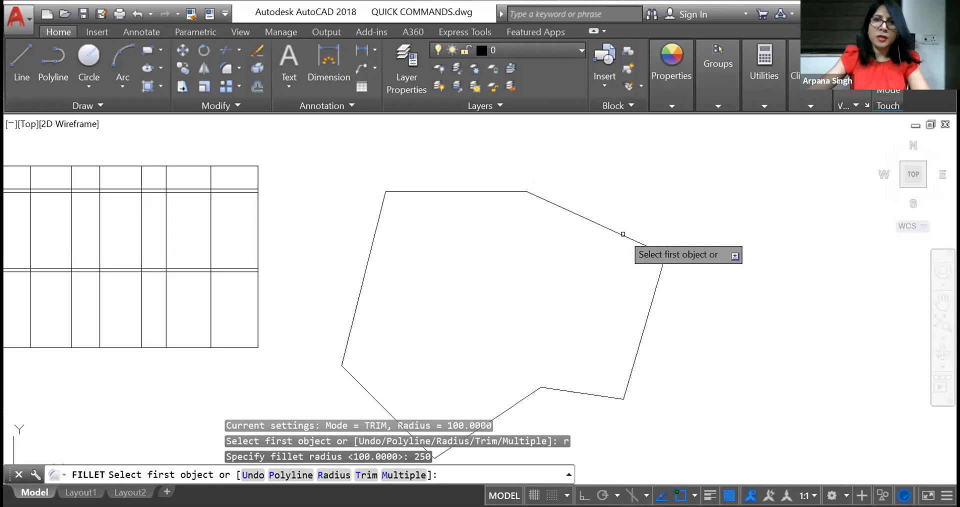
left_click(623, 235)
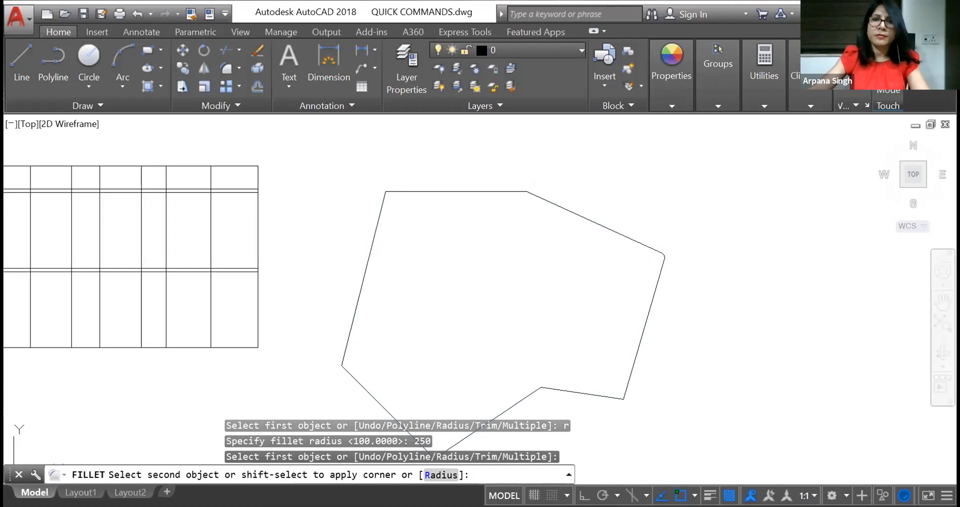
key("Return")
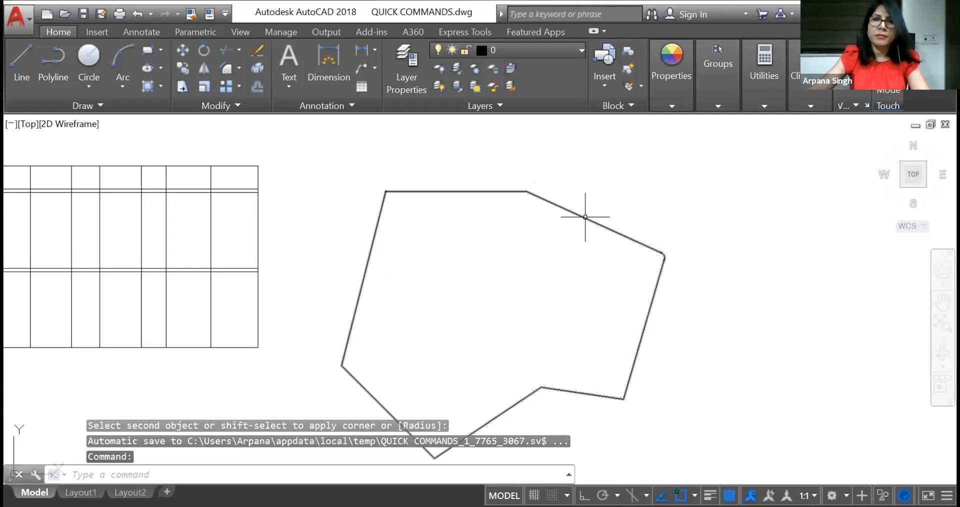
left_click(585, 218)
key("Escape")
scroll(571, 225, "down", 2)
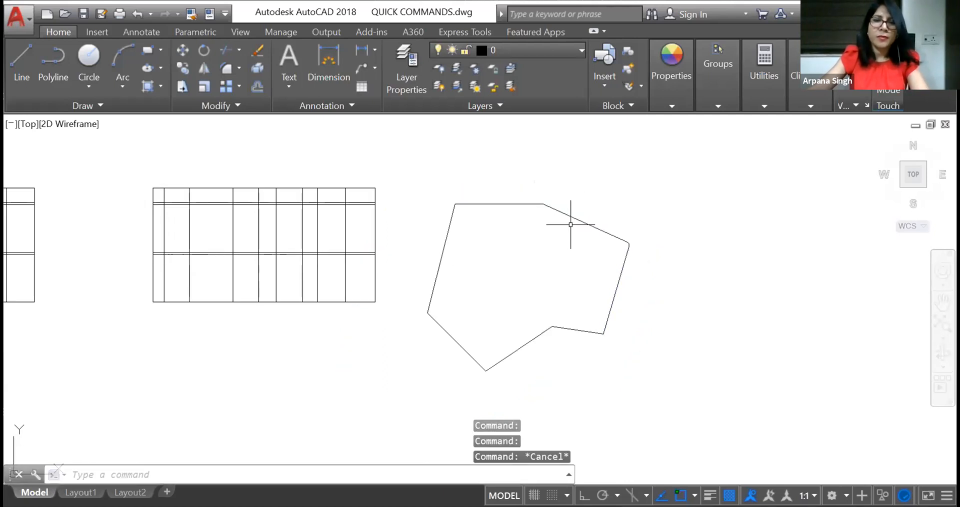
scroll(555, 223, "up", 2)
key("Escape")
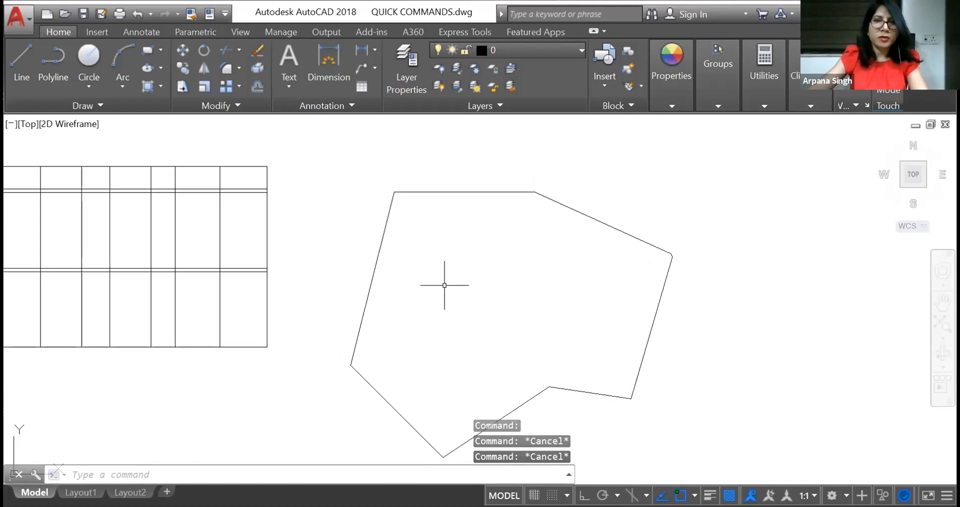
left_click(472, 191)
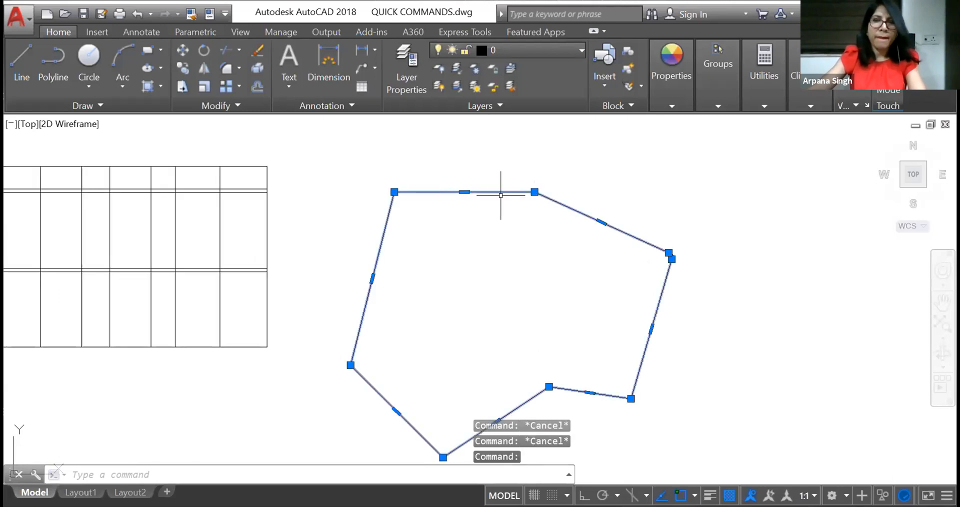
key("Escape")
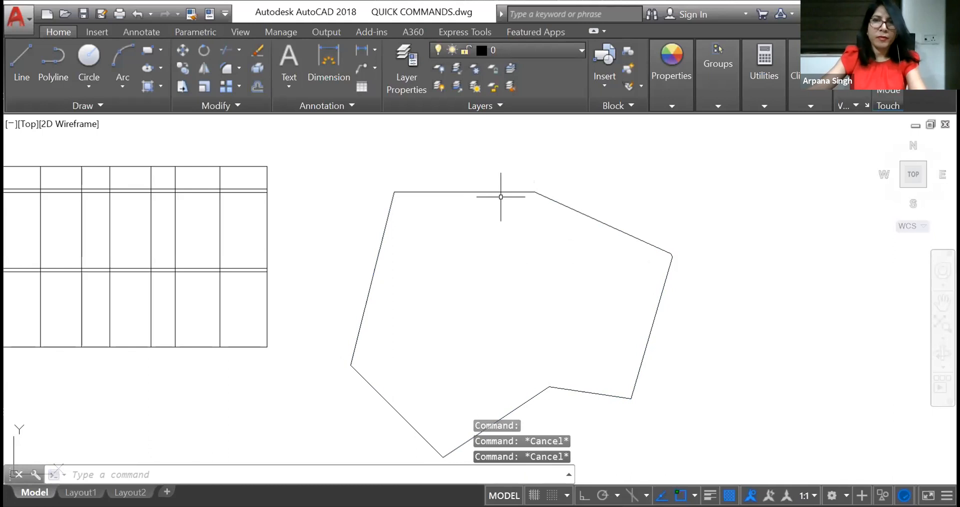
Undo the 250-radius fillet on the seven-sided polyline.
type("u")
key("Return")
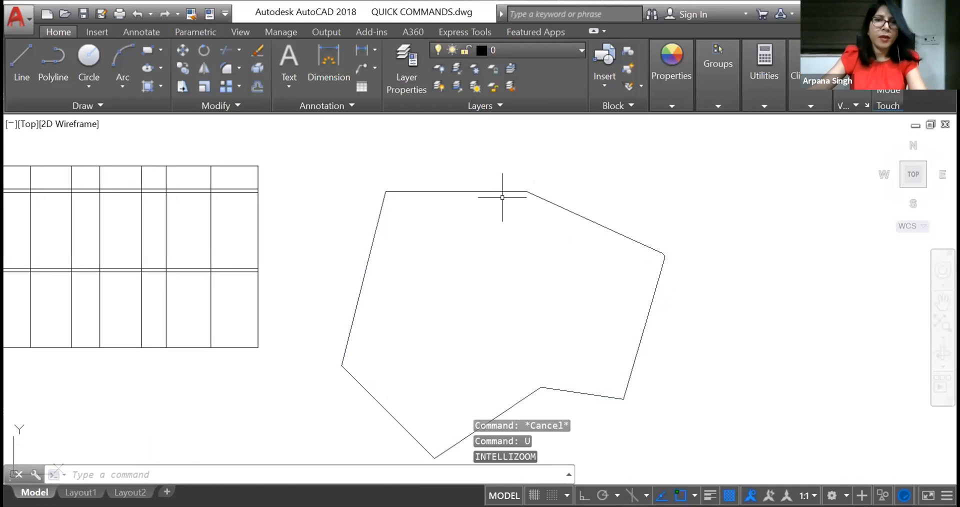
key("Return")
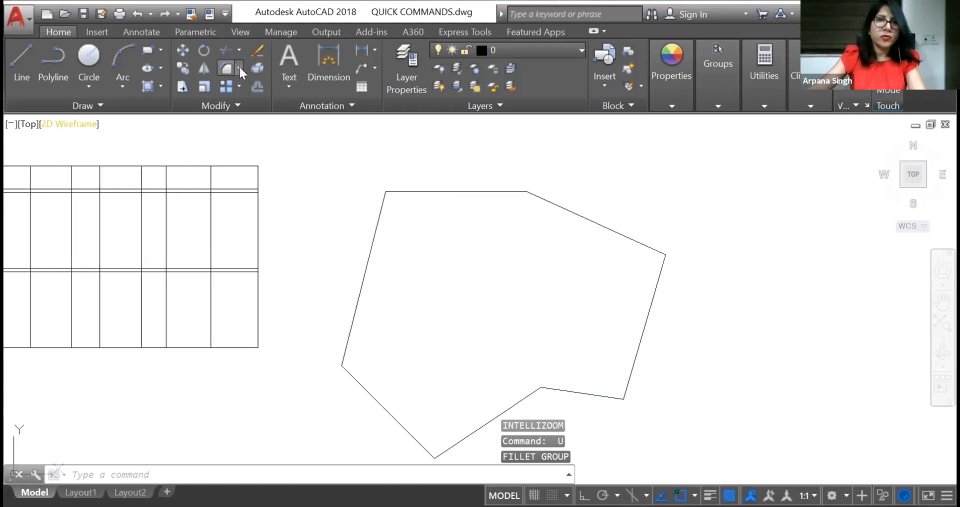
Fillet the seven-sided polyline's rightmost corner with a radius of 1000, using the Multiple option of Fillet.
left_click(239, 67)
left_click(232, 95)
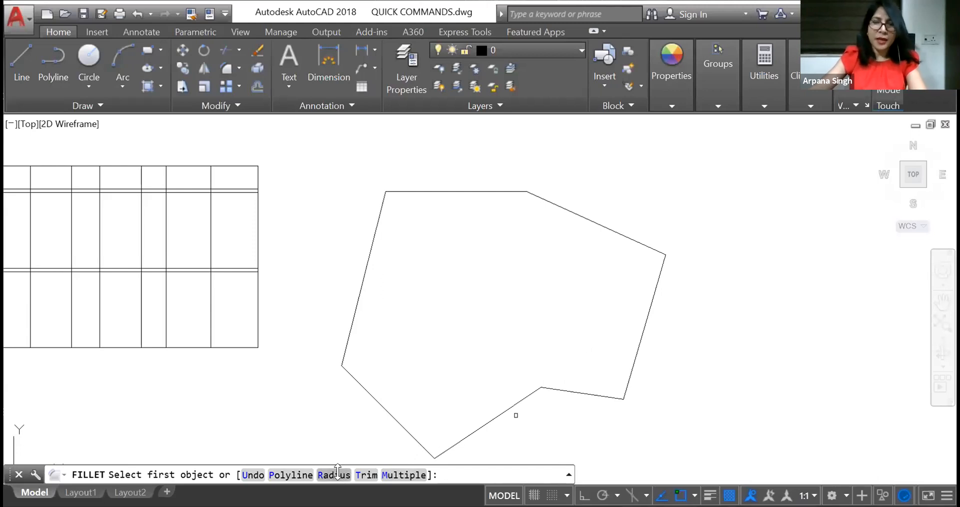
left_click(337, 474)
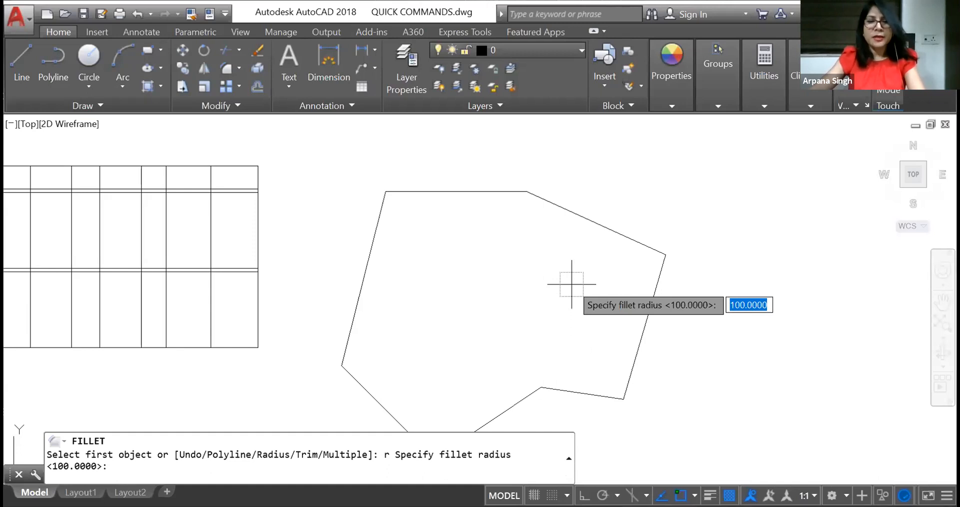
type("100")
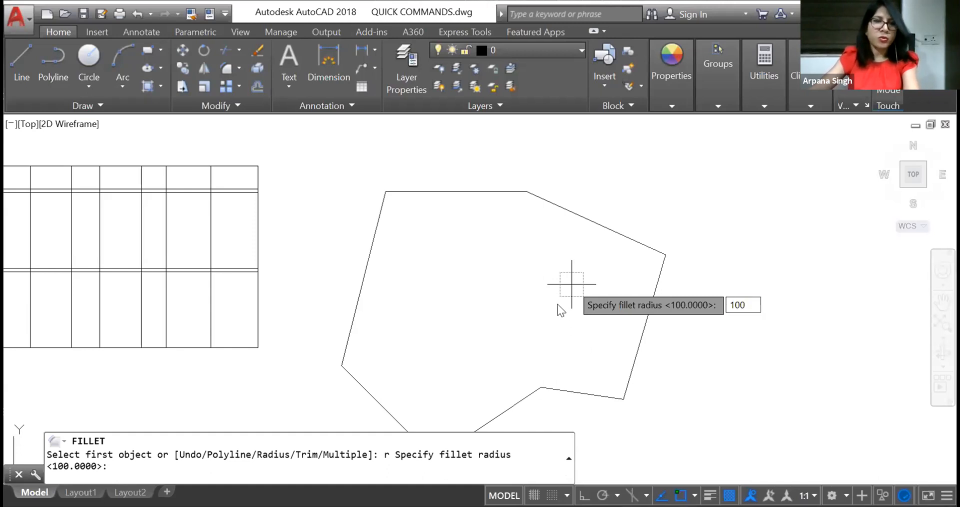
type("0")
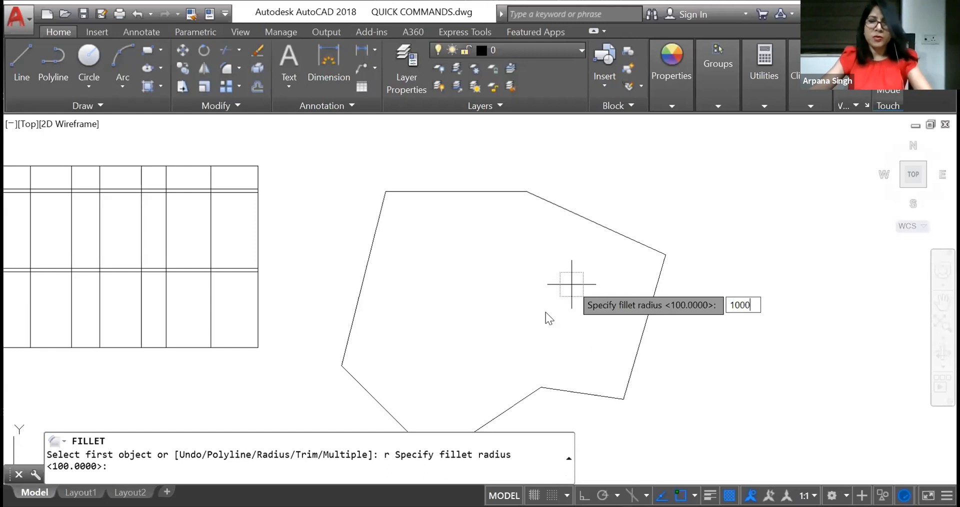
key("Return")
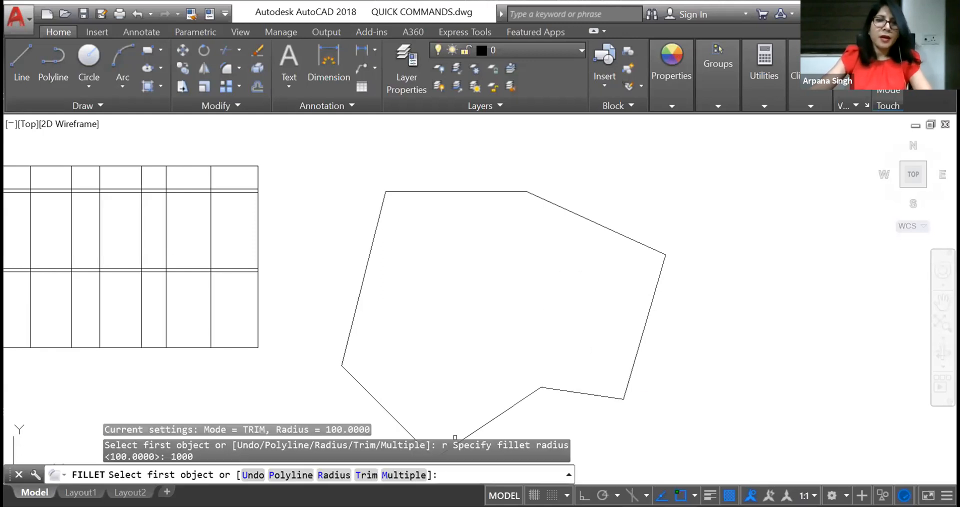
left_click(410, 475)
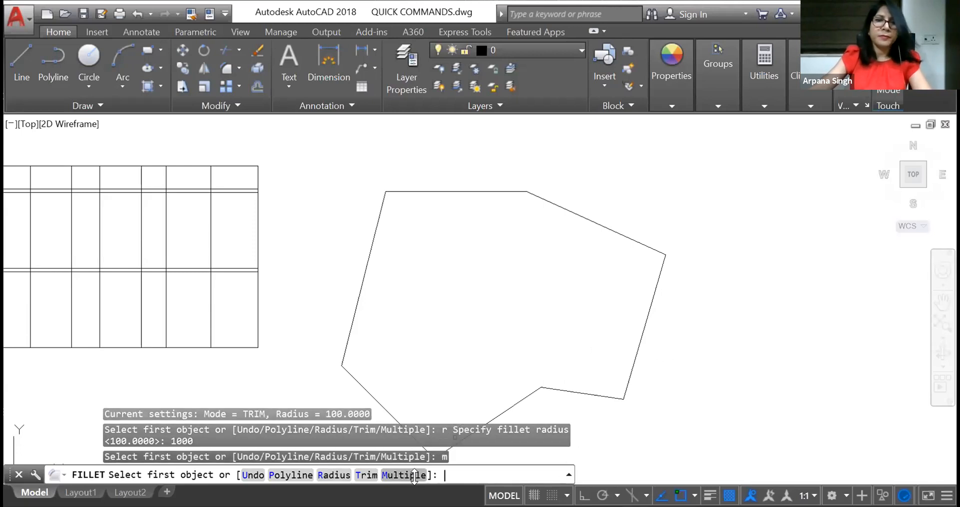
left_click(622, 235)
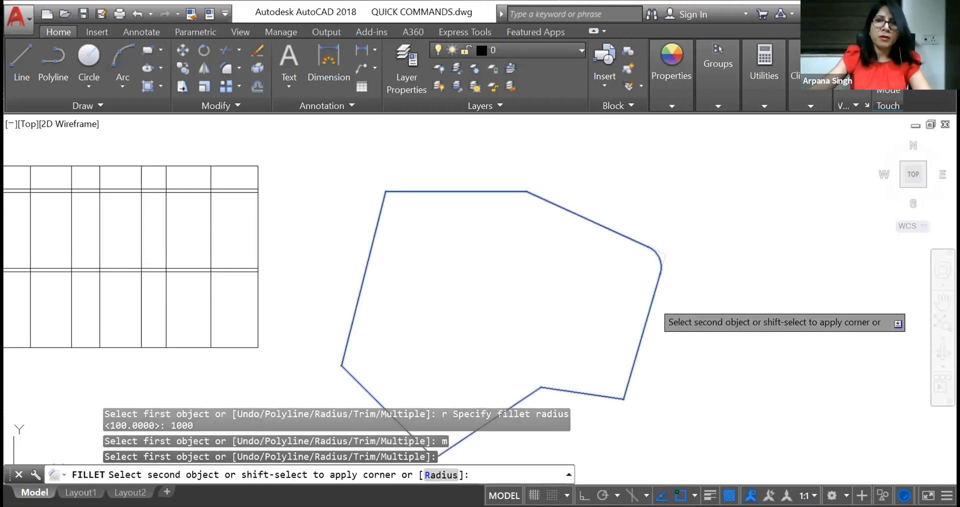
left_click(654, 298)
key("Escape")
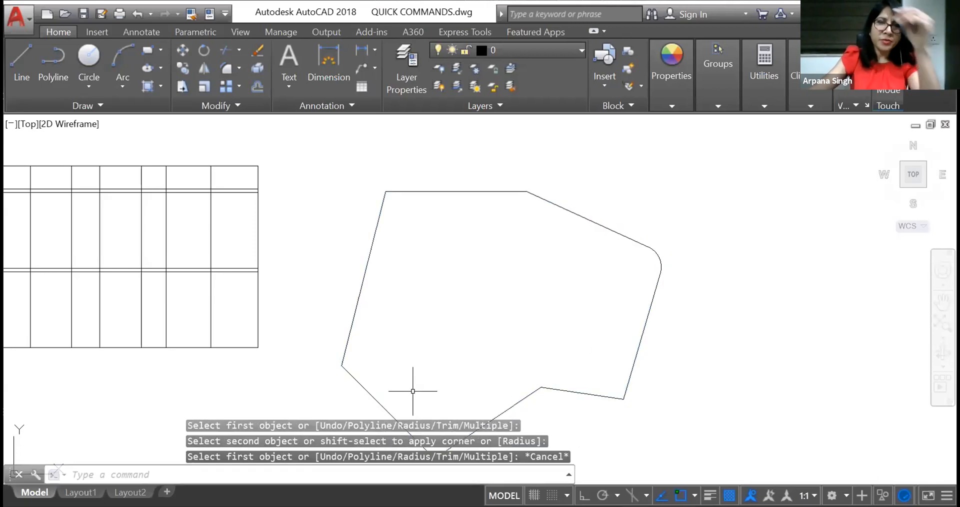
Erase the seven-sided polyline together with its rounded corner.
left_click(658, 189)
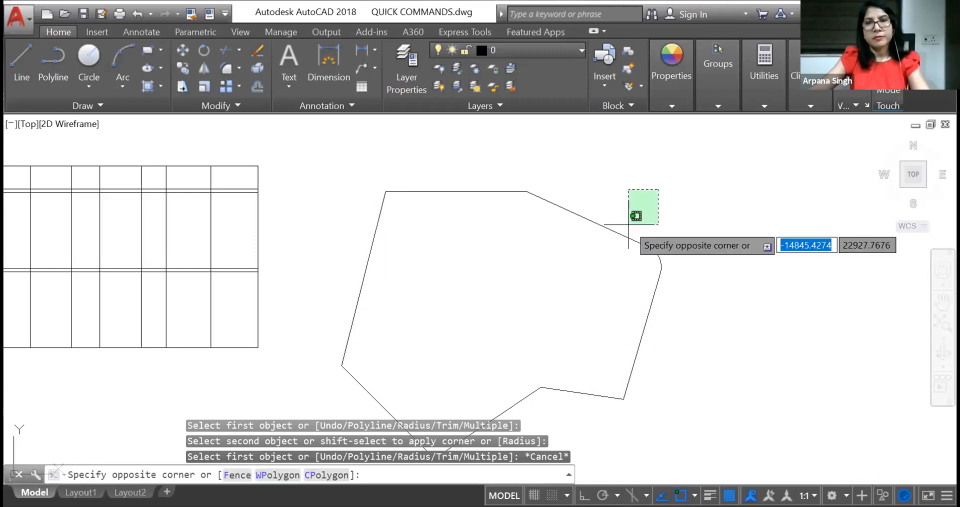
left_click(610, 257)
key("Escape")
key("Escape")
left_click(612, 235)
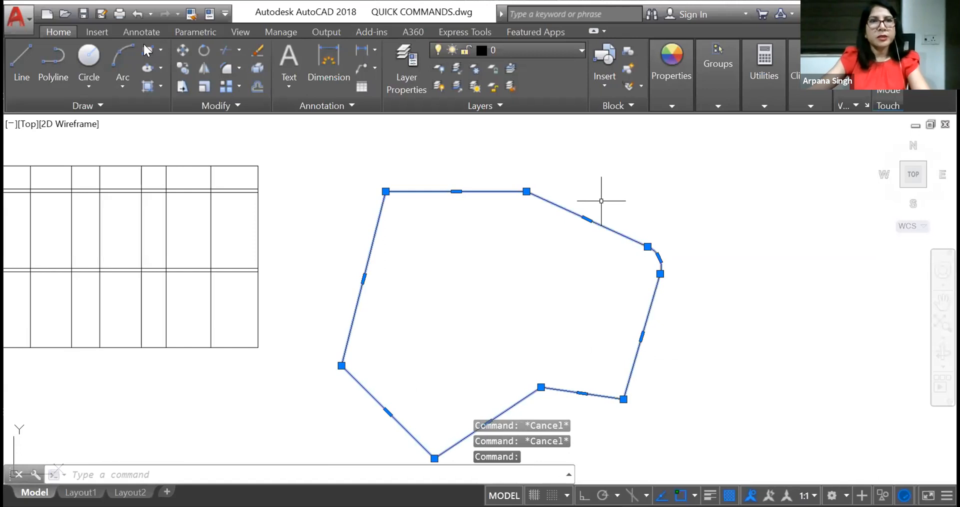
type("E")
key("Return")
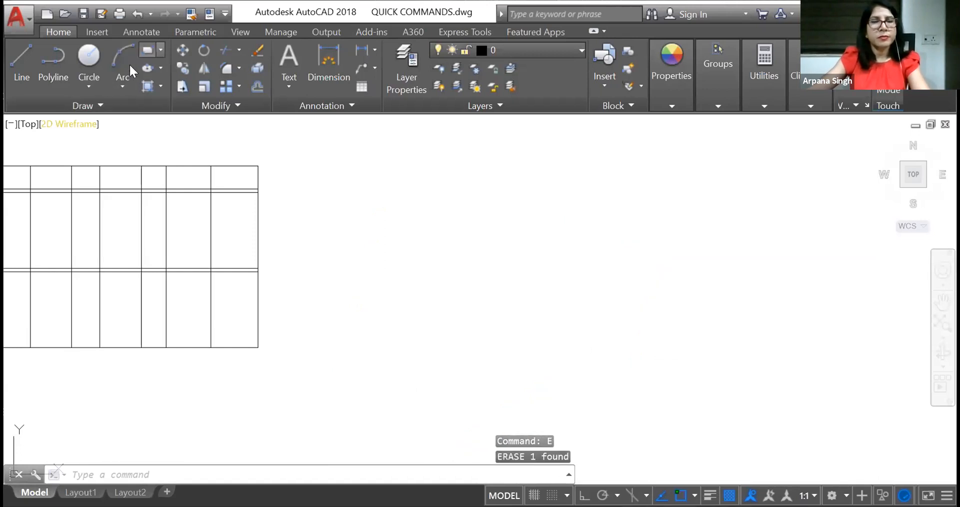
Draw an irregular closed four-sided polyline in the empty area right of the second grid.
left_click(93, 106)
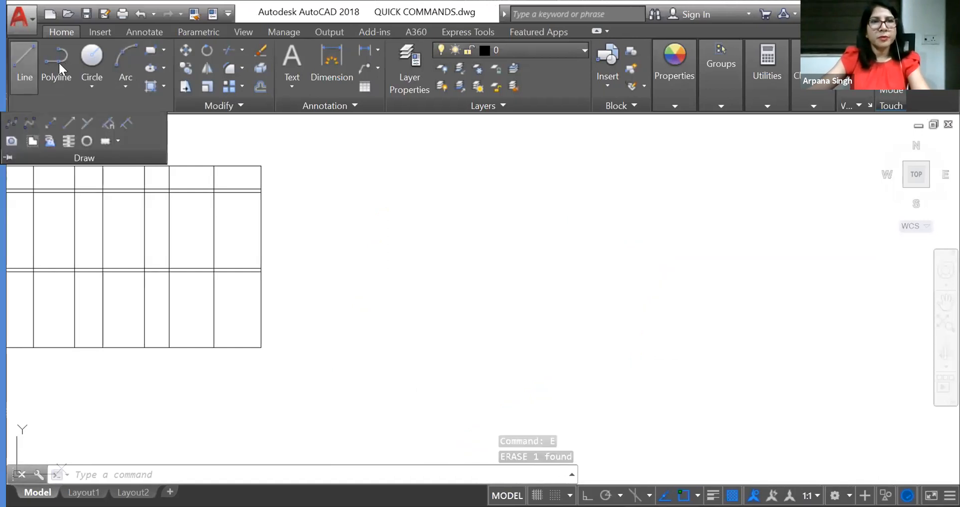
left_click(59, 61)
left_click(353, 217)
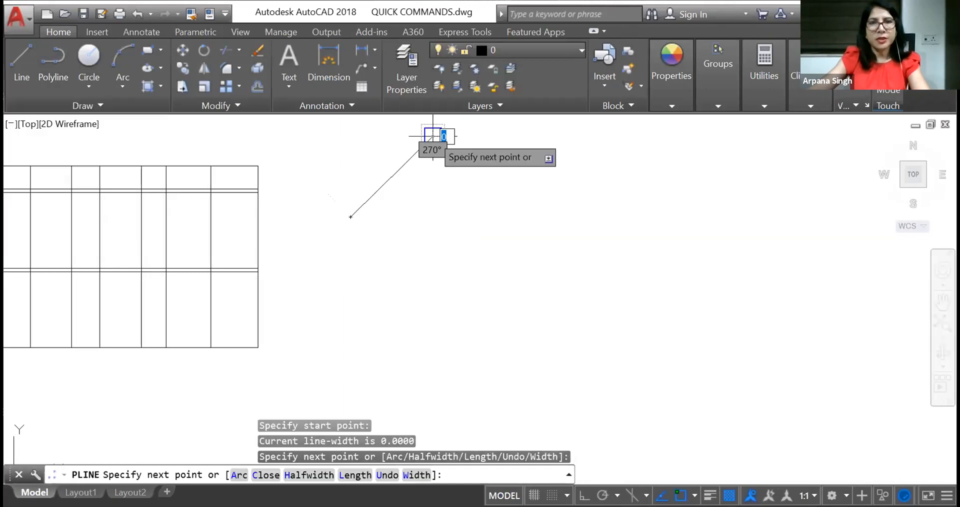
left_click(505, 221)
left_click(350, 312)
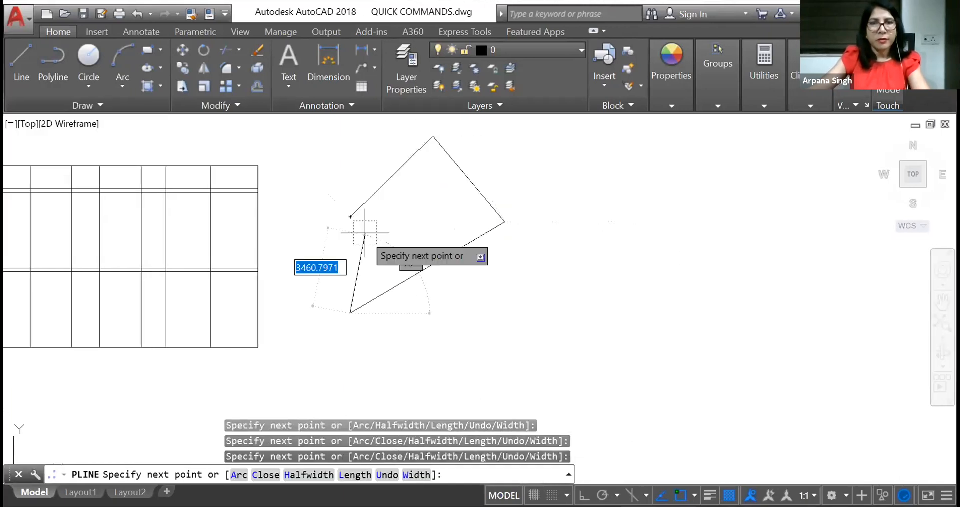
left_click(351, 217)
key("Escape")
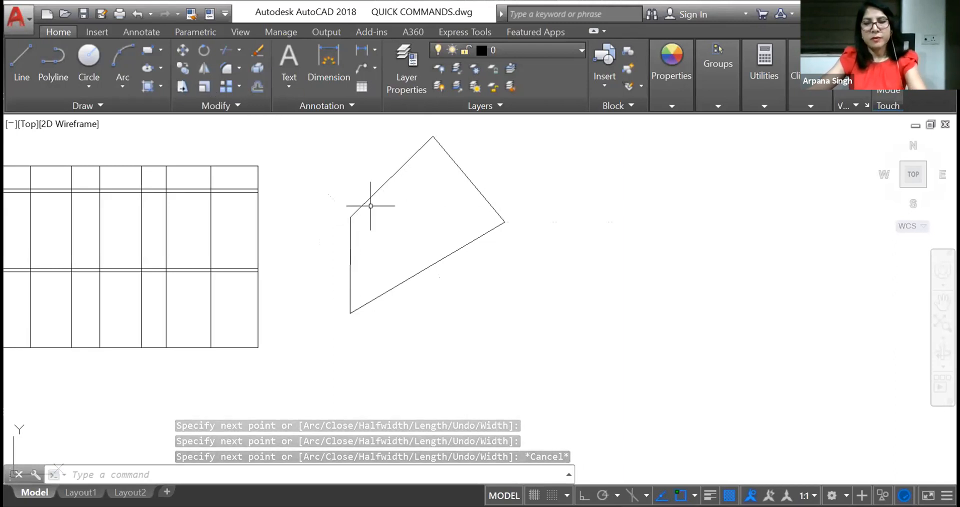
Fillet all corners of the four-sided polyline at once with a radius of 1000, using Fillet's Polyline option.
type("fillet")
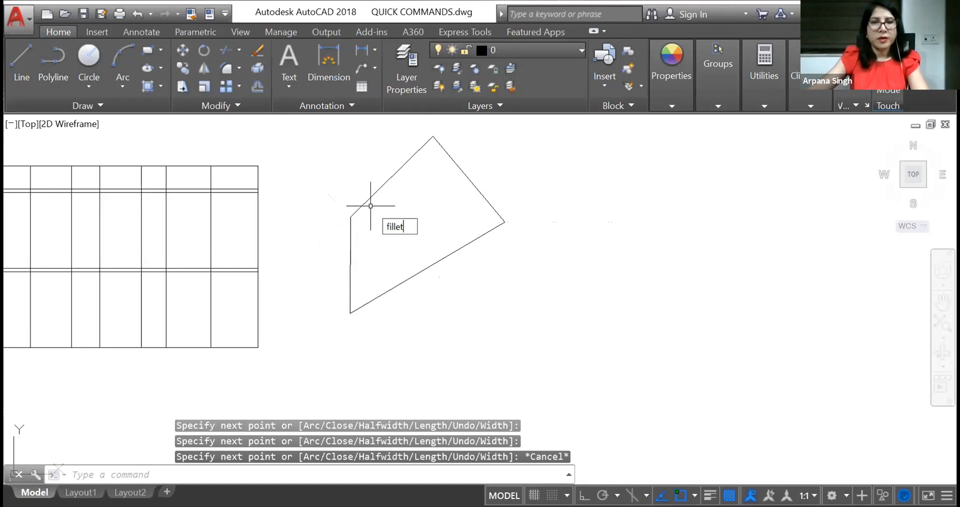
key("Return")
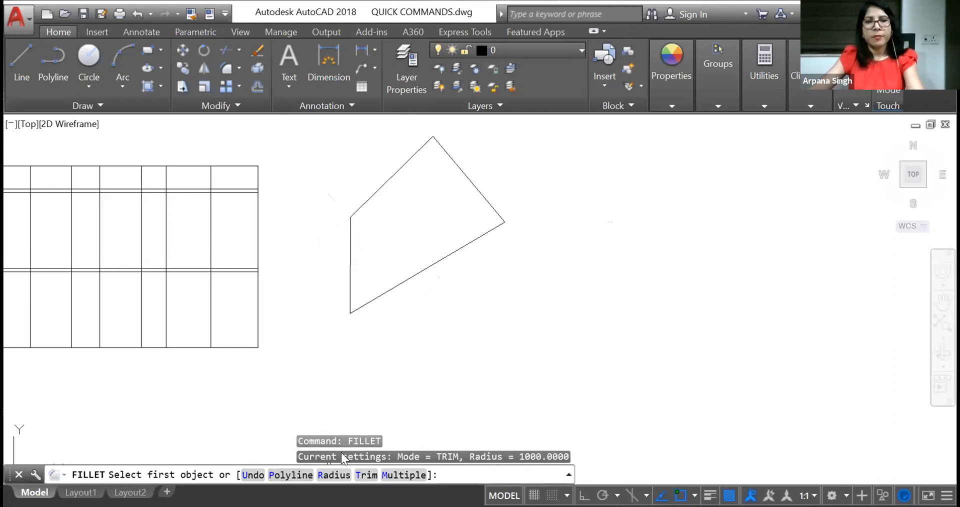
type("p")
key("Return")
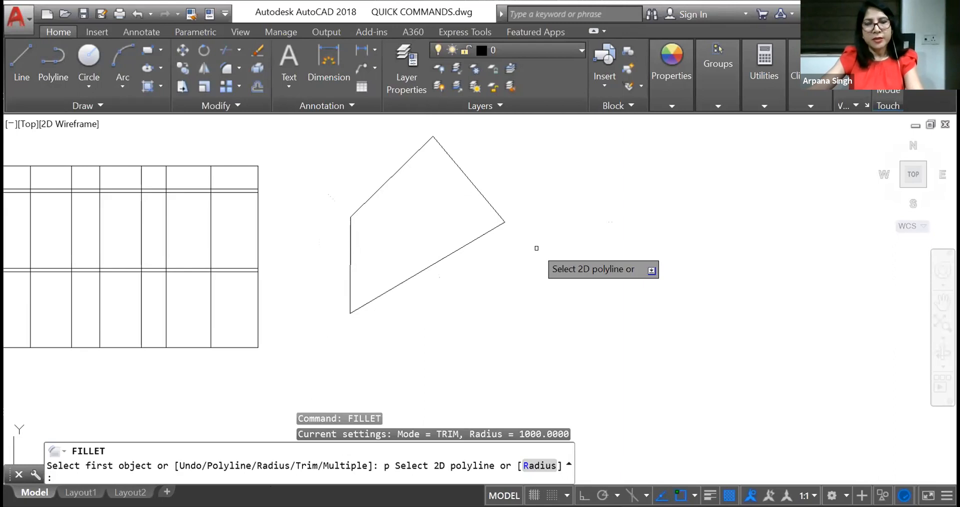
type("r")
key("Return")
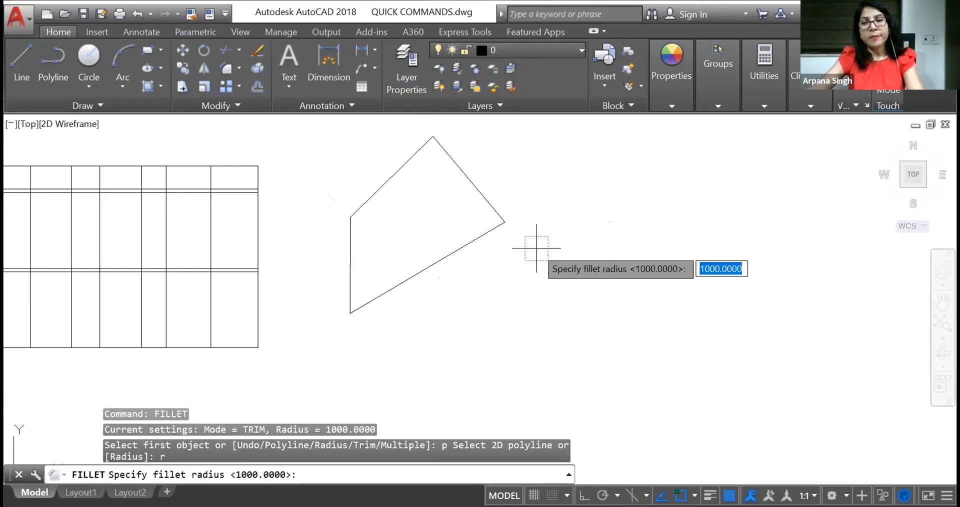
type("100")
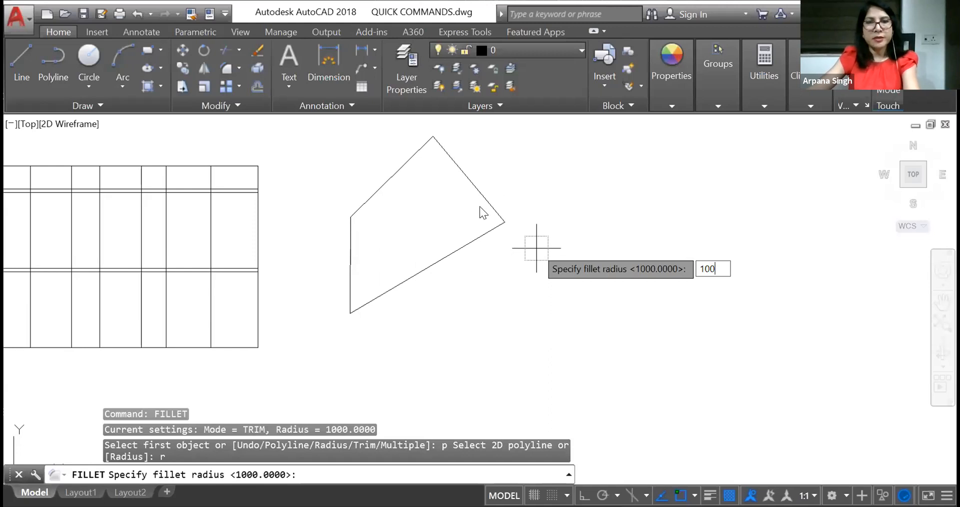
type("0")
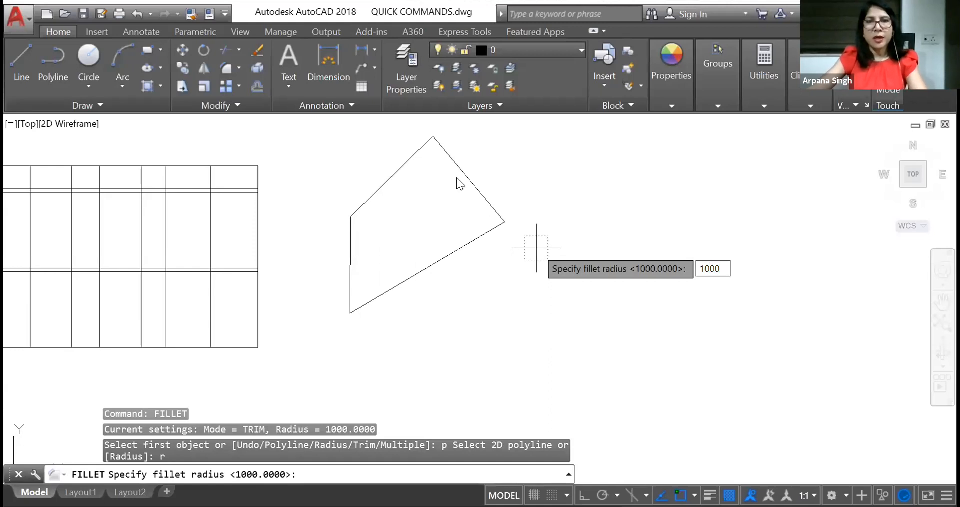
key("Return")
left_click(495, 209)
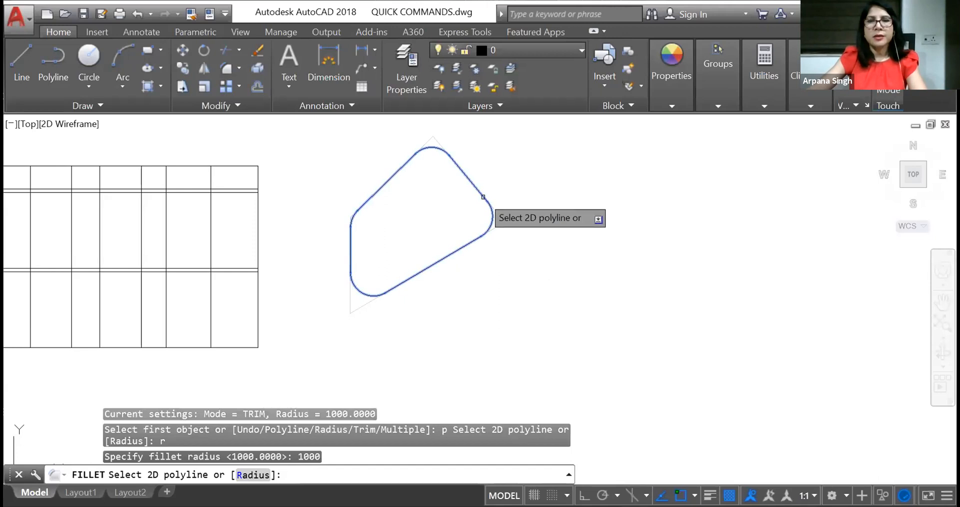
left_click(483, 196)
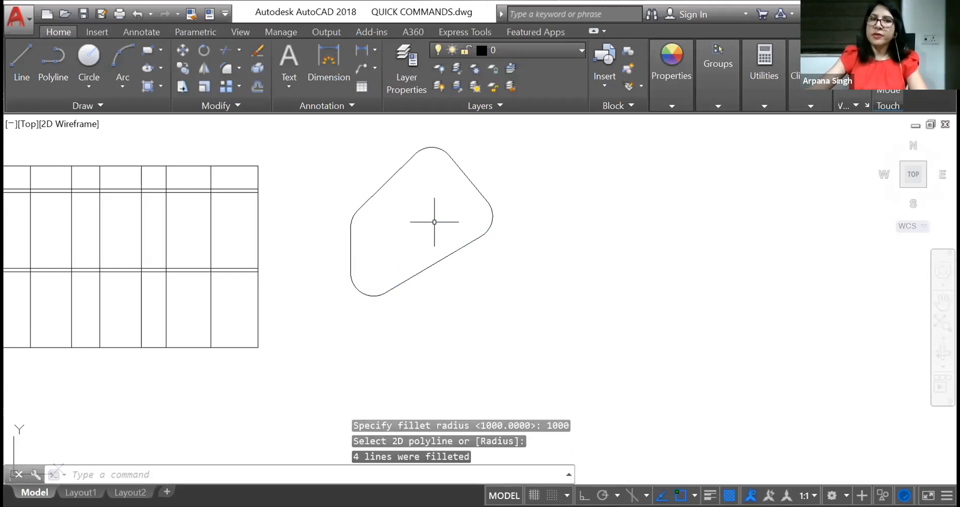
Erase the rounded four-sided polyline and draw an open eight-segment zigzag polyline in the empty area right of the second grid.
left_click(423, 270)
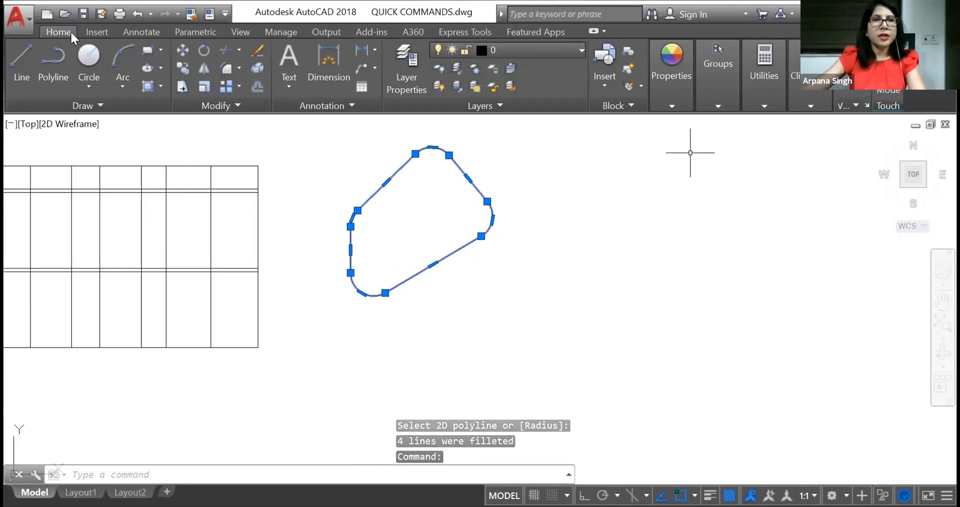
key("Delete")
left_click(53, 63)
left_click(301, 305)
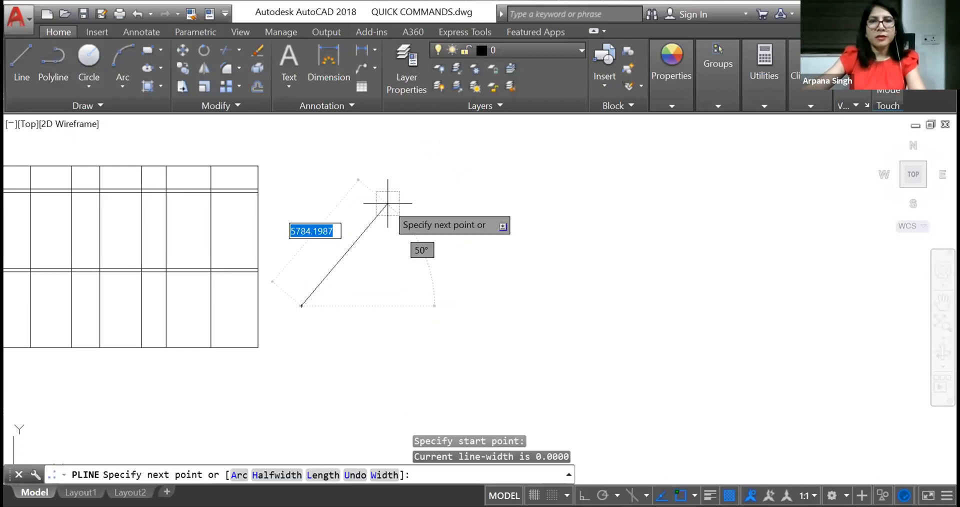
left_click(388, 204)
left_click(431, 275)
left_click(489, 173)
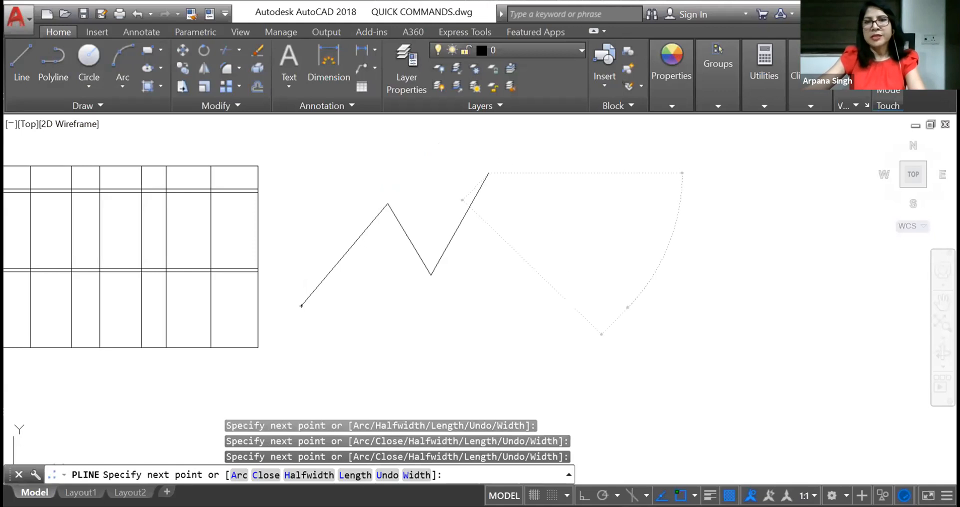
left_click(627, 307)
left_click(711, 228)
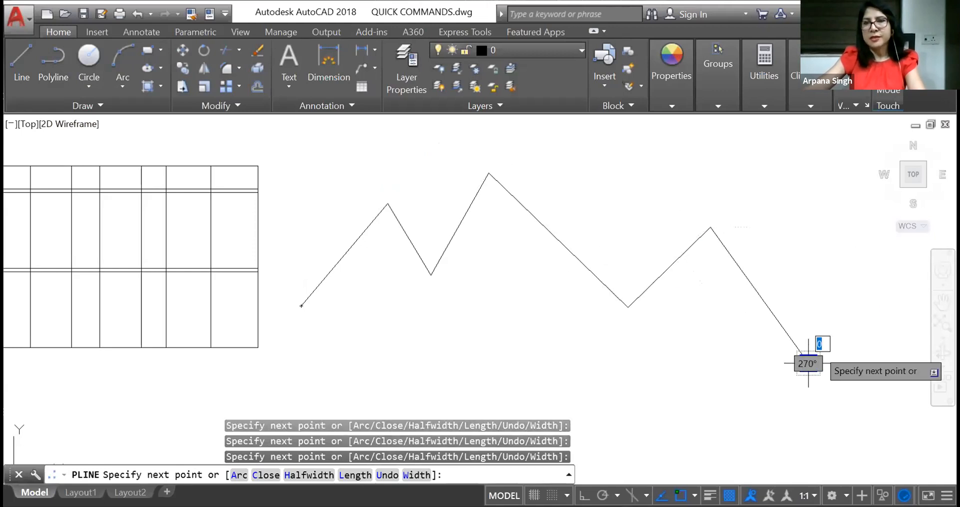
left_click(808, 363)
left_click(862, 293)
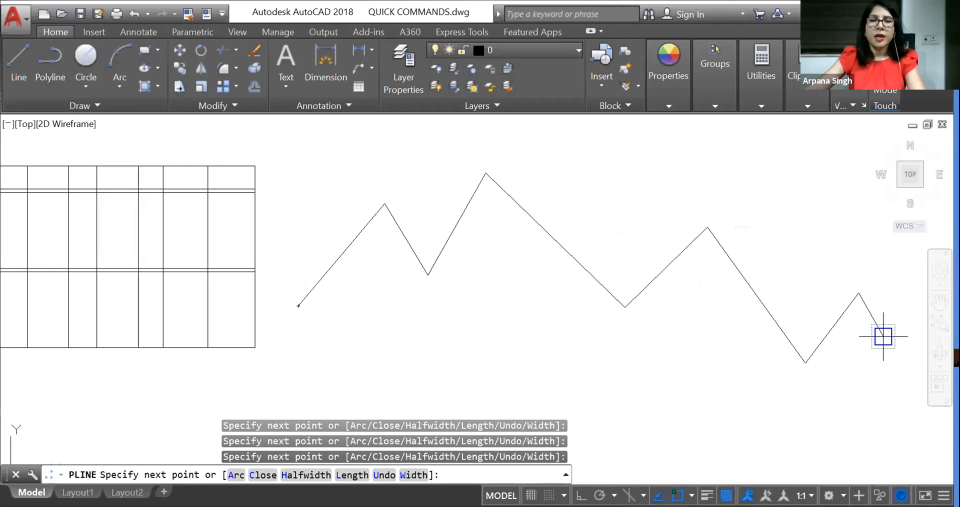
left_click(883, 336)
key("Return")
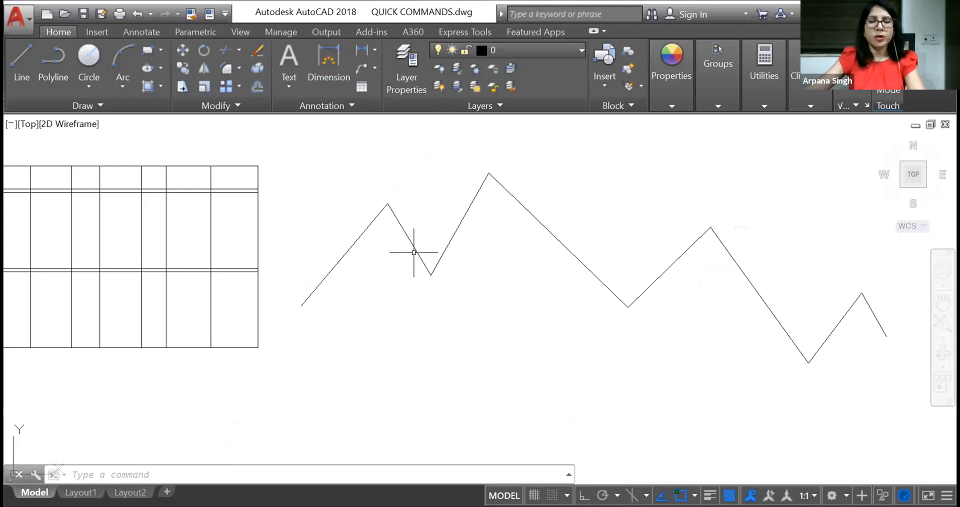
Fillet every corner of the zigzag polyline at once using Fillet's Polyline option, and undo that fillet.
left_click(239, 68)
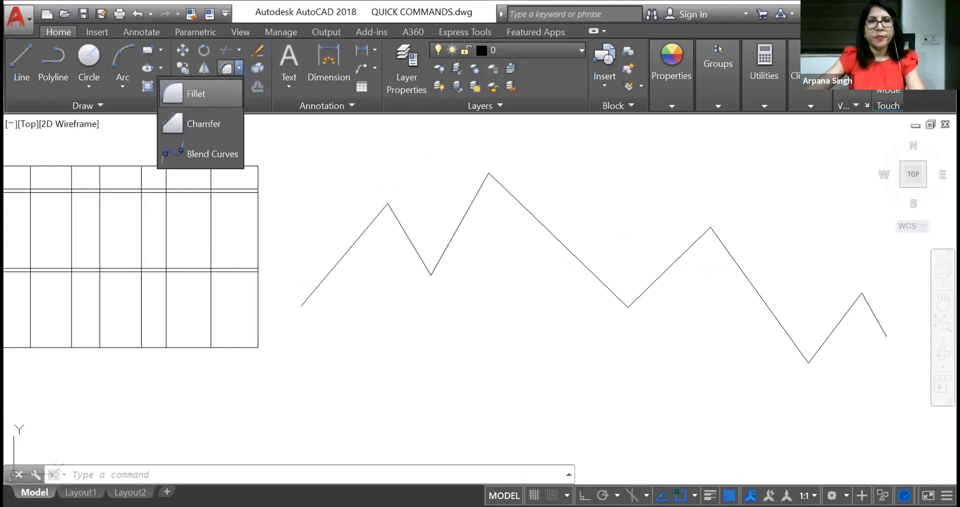
left_click(196, 93)
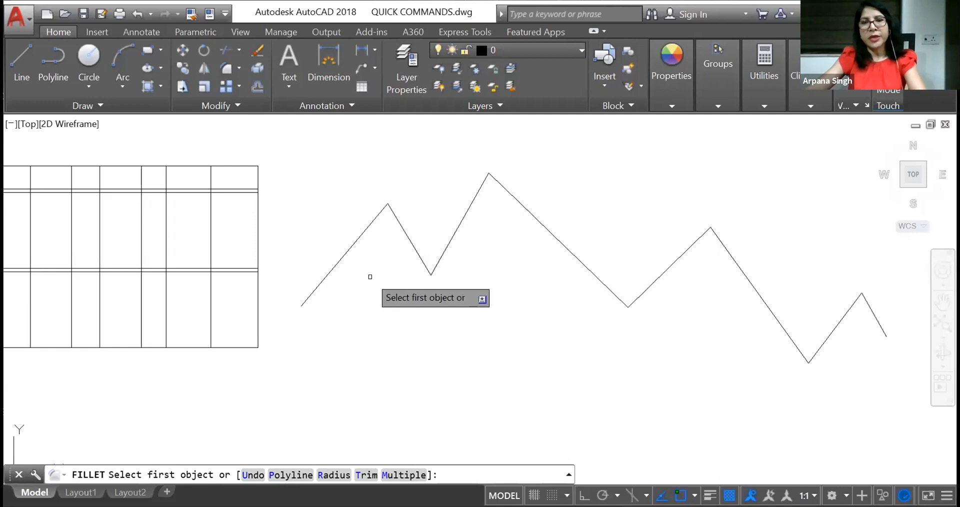
type("p")
key("Return")
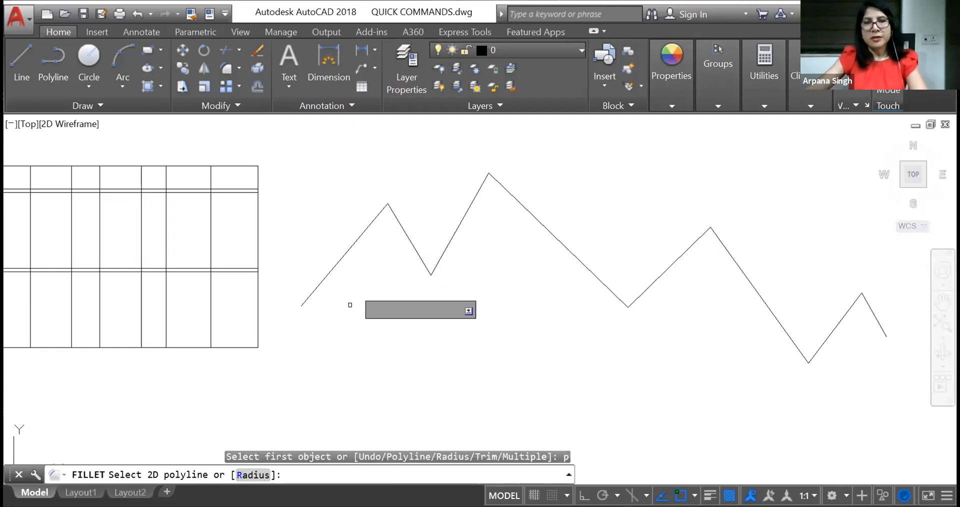
left_click(406, 235)
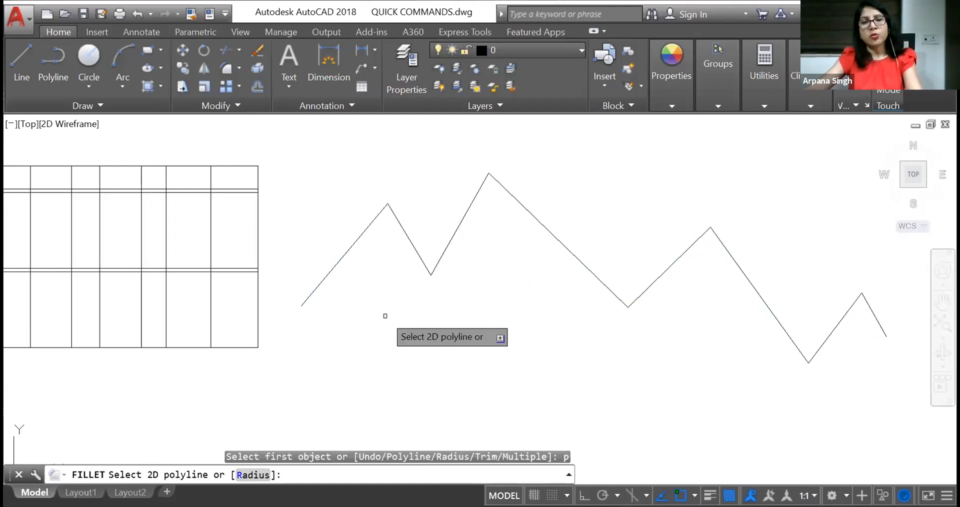
type("500")
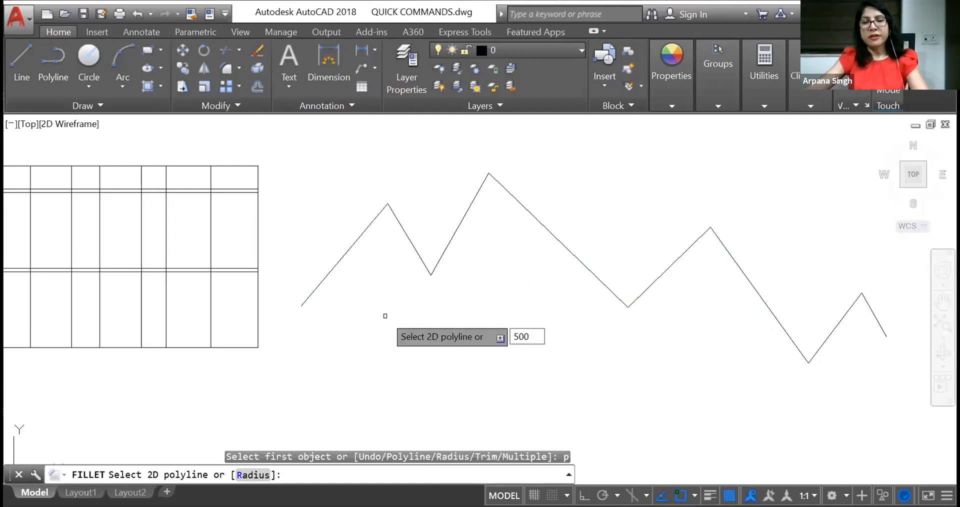
key("Return")
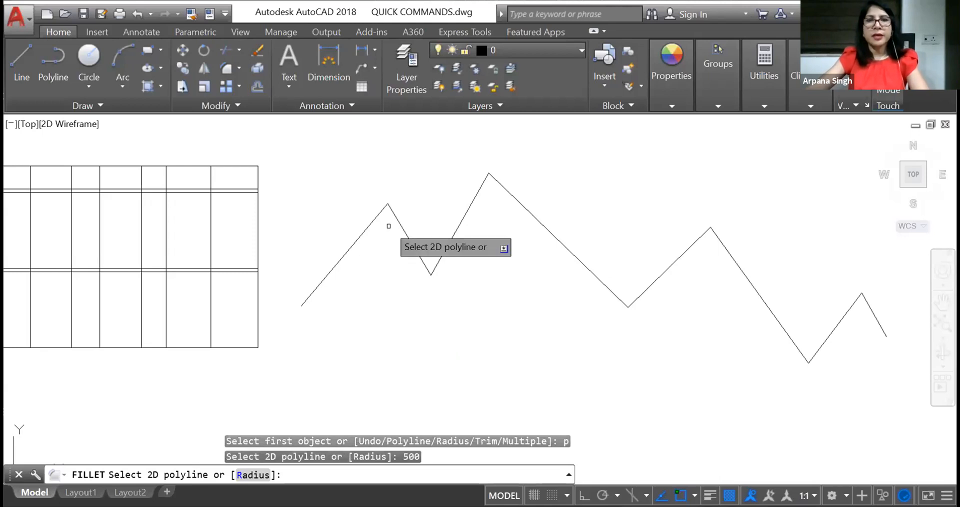
left_click(409, 232)
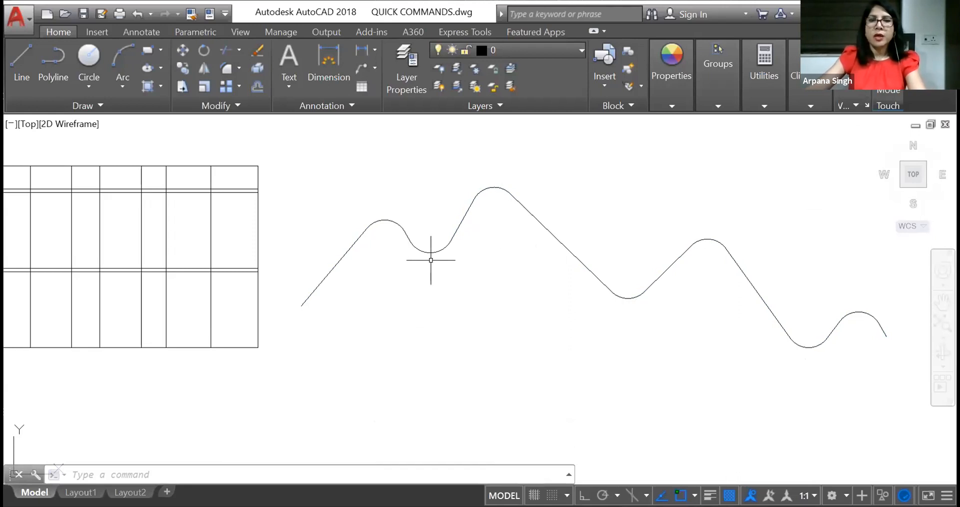
type("u")
key("Return")
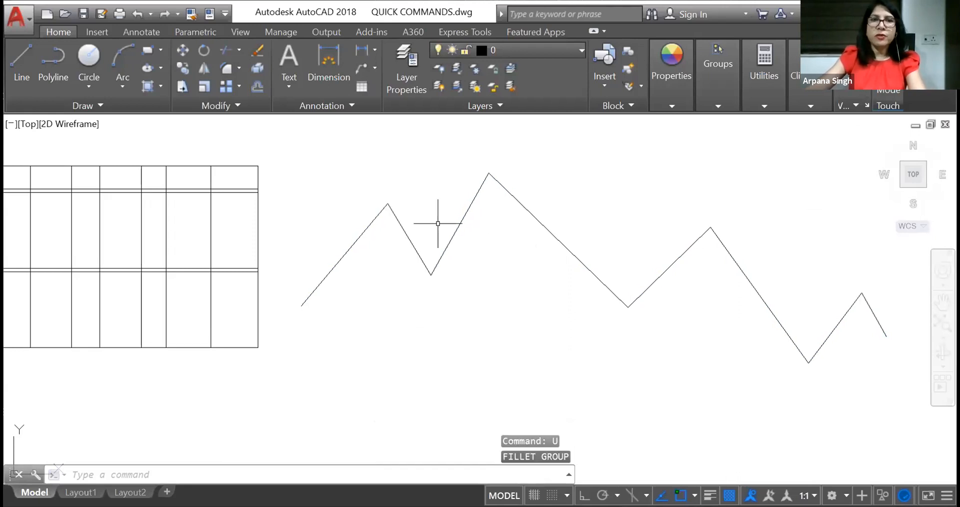
Try to chamfer the whole zigzag polyline with Chamfer's Polyline option, picking the first distance from its last peak to the final segment's midpoint, about 1088.
left_click(239, 68)
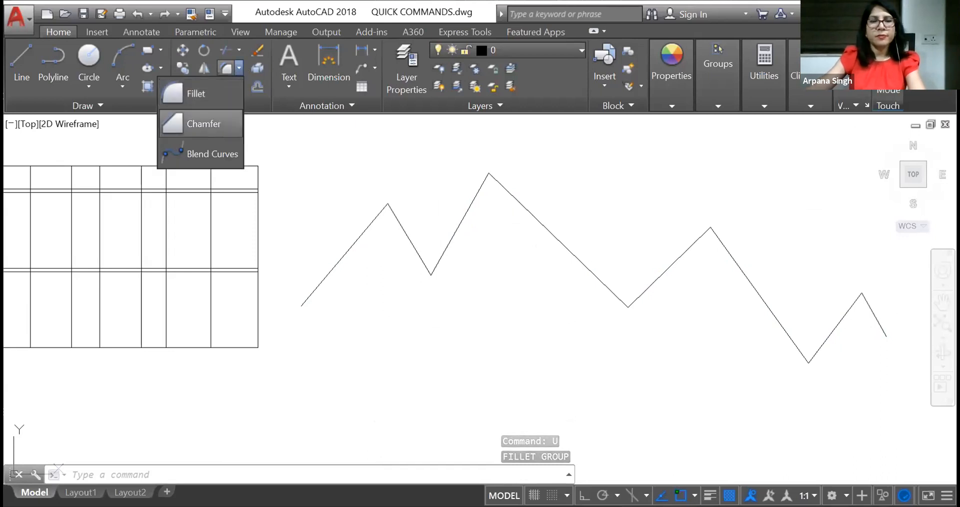
left_click(212, 125)
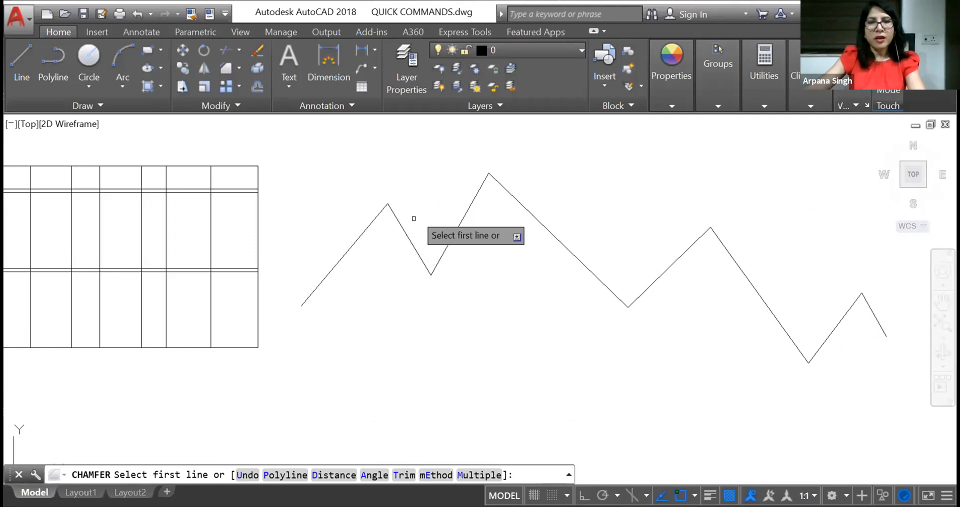
left_click(297, 477)
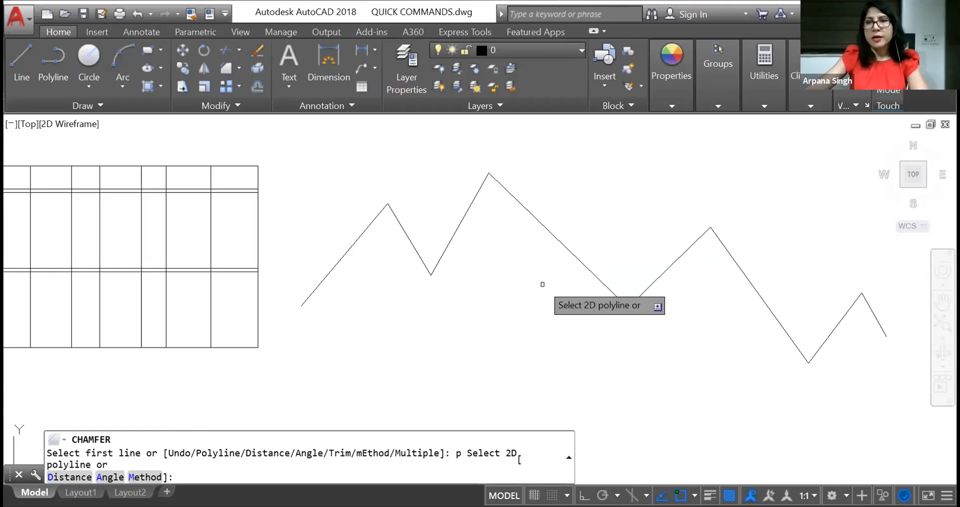
type("d")
key("Return")
left_click(861, 293)
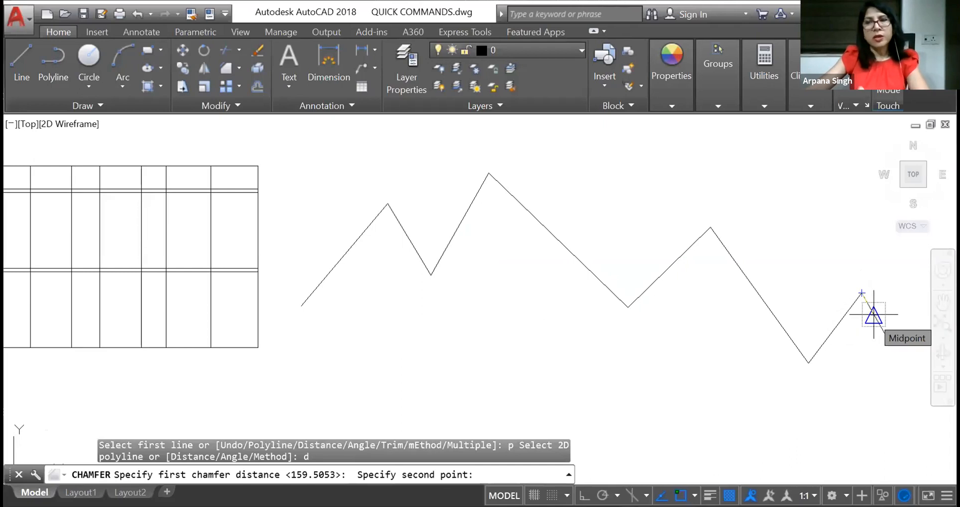
left_click(874, 315)
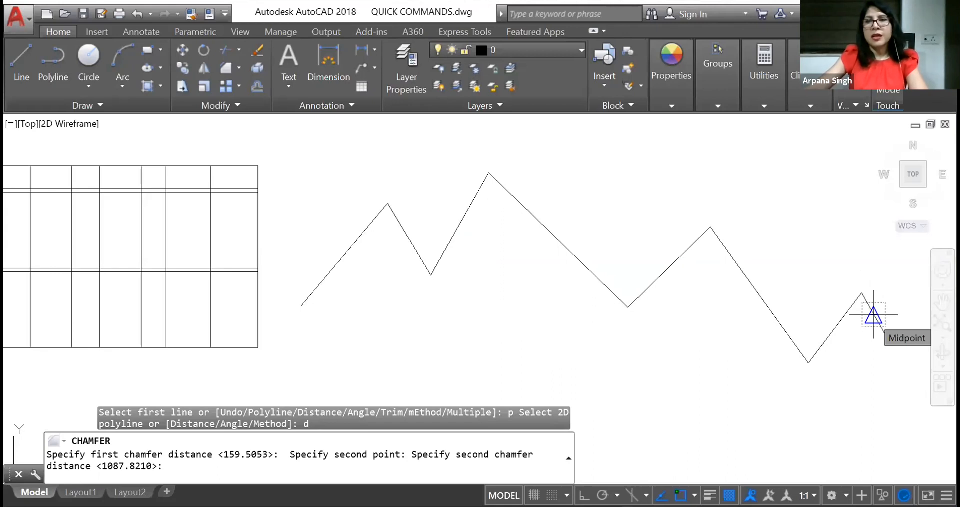
left_click(844, 317)
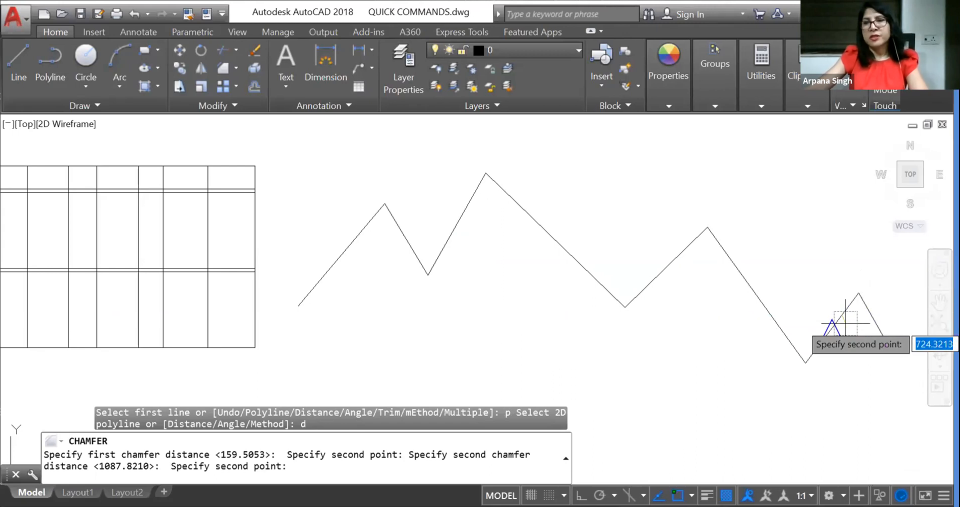
left_click(856, 332)
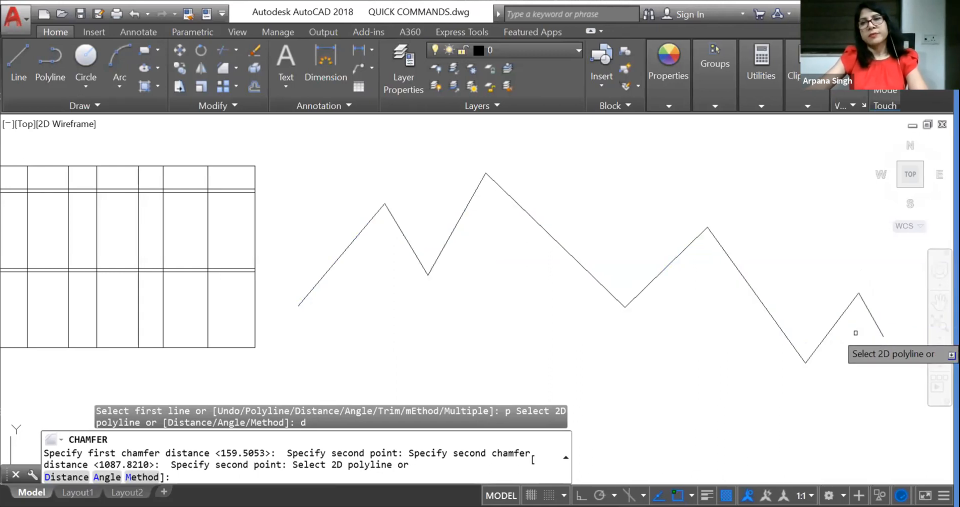
left_click(826, 337)
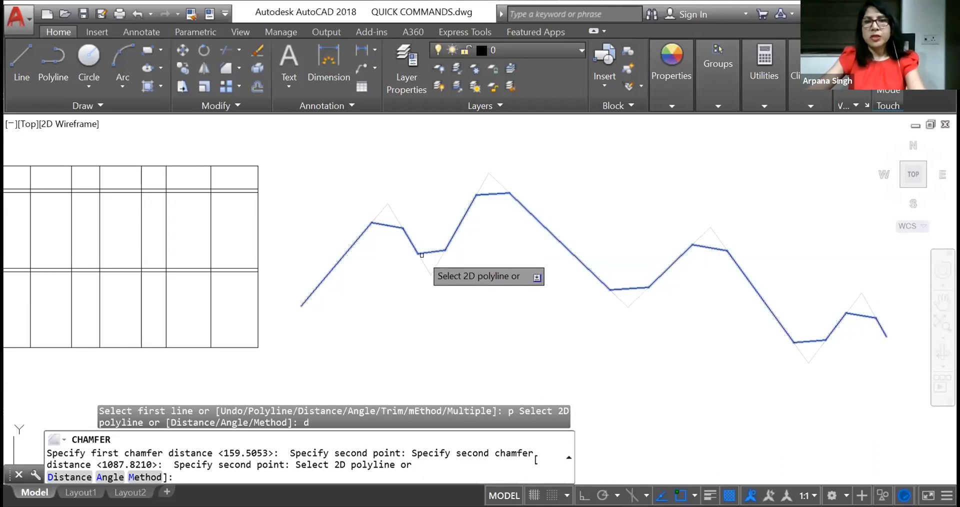
key("Escape")
Erase the zigzag polyline beside the second grid.
left_click(426, 258)
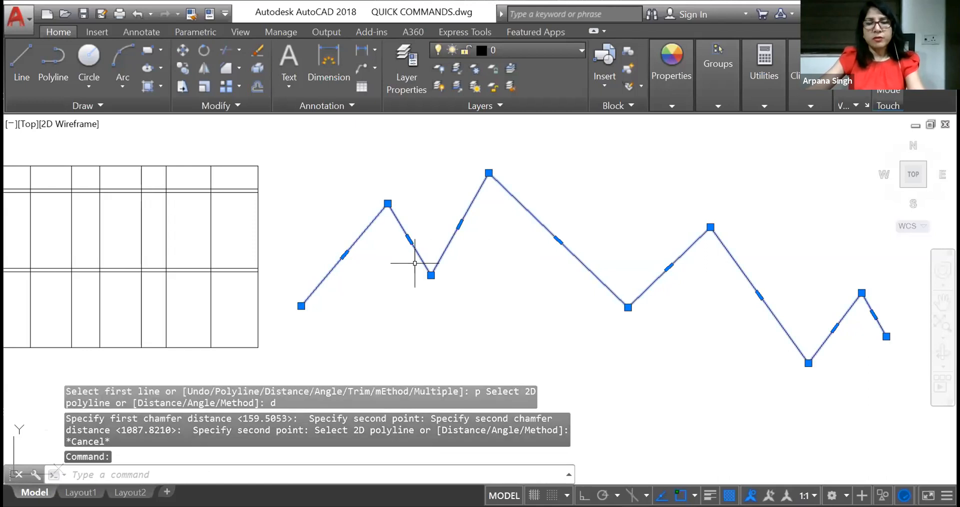
type("e")
key("Return")
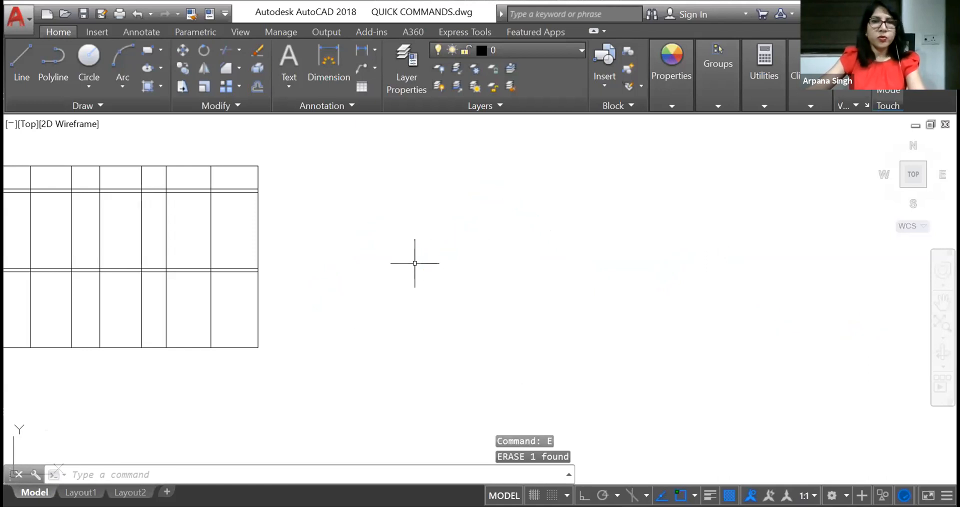
scroll(398, 306, "down", 3)
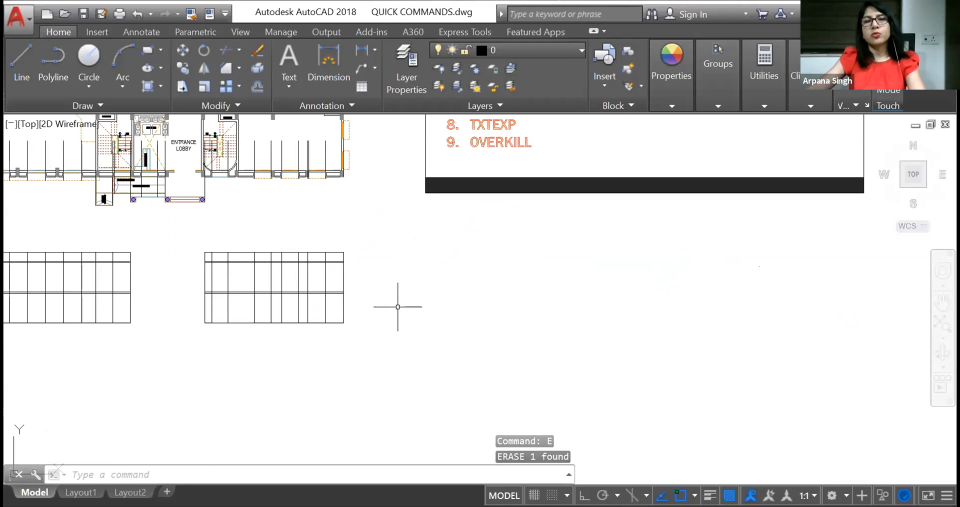
scroll(497, 278, "down", 4)
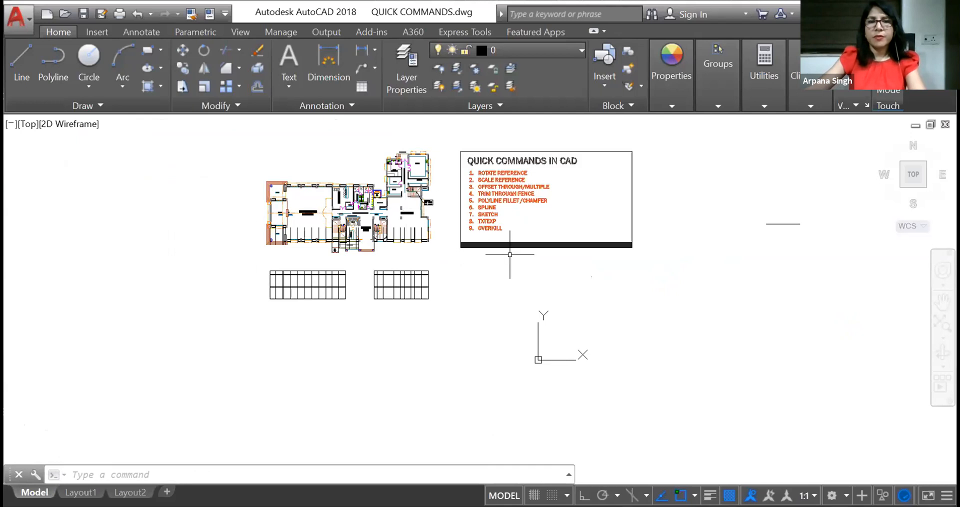
scroll(458, 188, "up", 2)
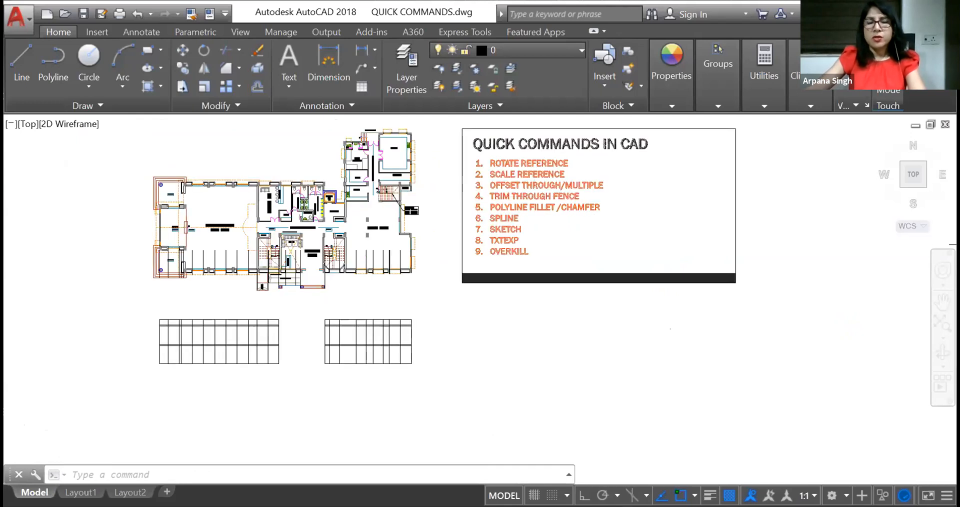
Begin a fit-point spline in the empty area right of the second grid, curving the petal's upper edge up to its crest.
scroll(564, 215, "up", 2)
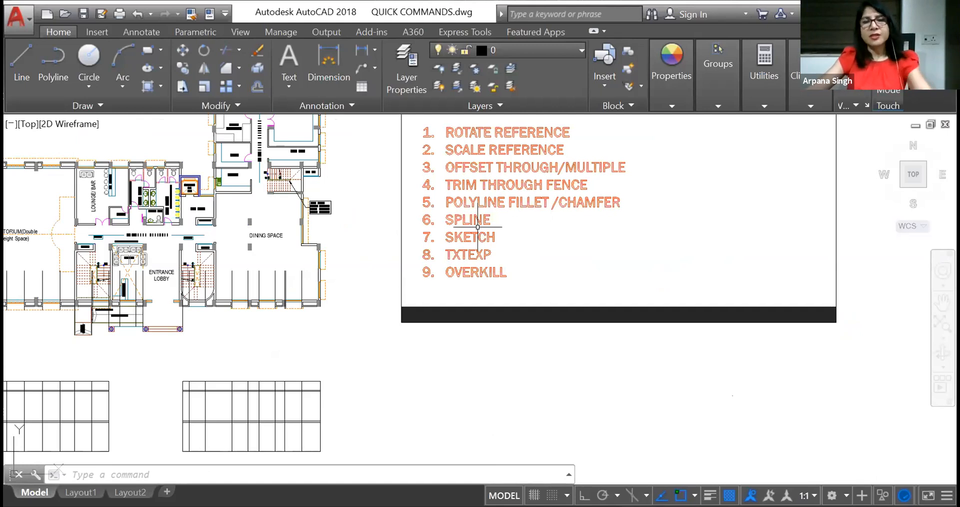
scroll(478, 227, "down", 2)
scroll(460, 250, "down", 3)
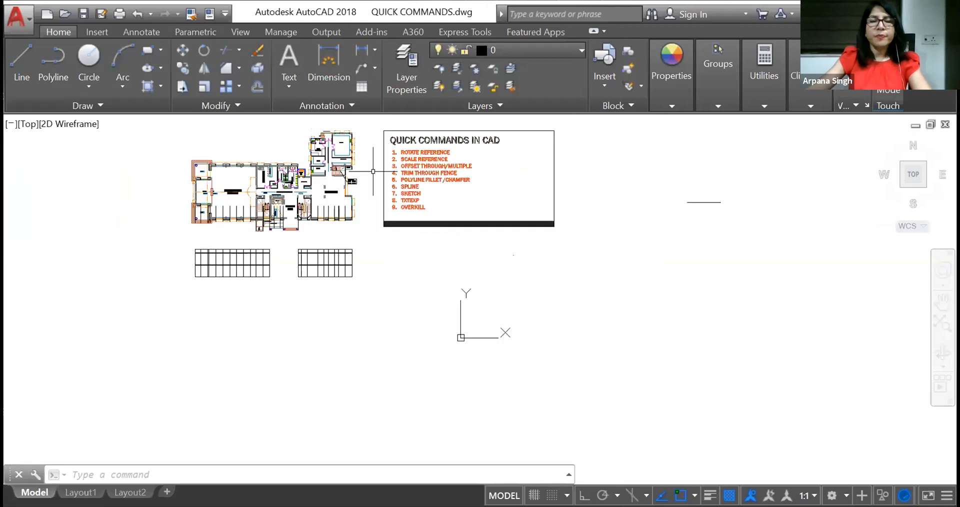
scroll(353, 302, "up", 5)
middle_click_drag(480, 213, 437, 261)
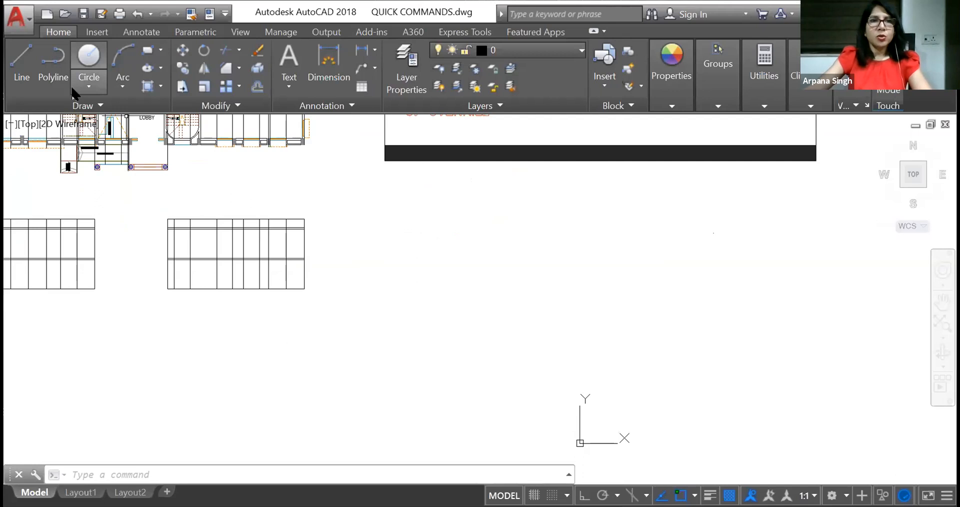
left_click(97, 106)
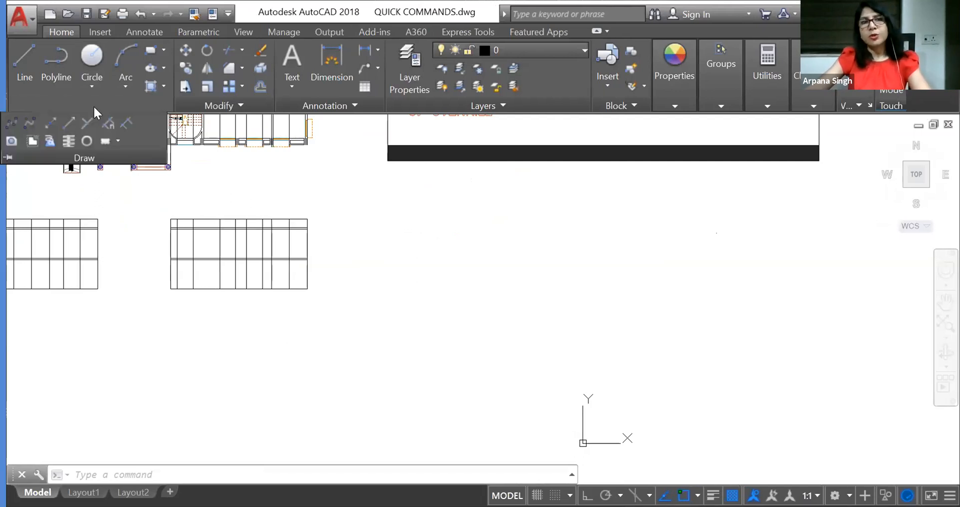
left_click(11, 123)
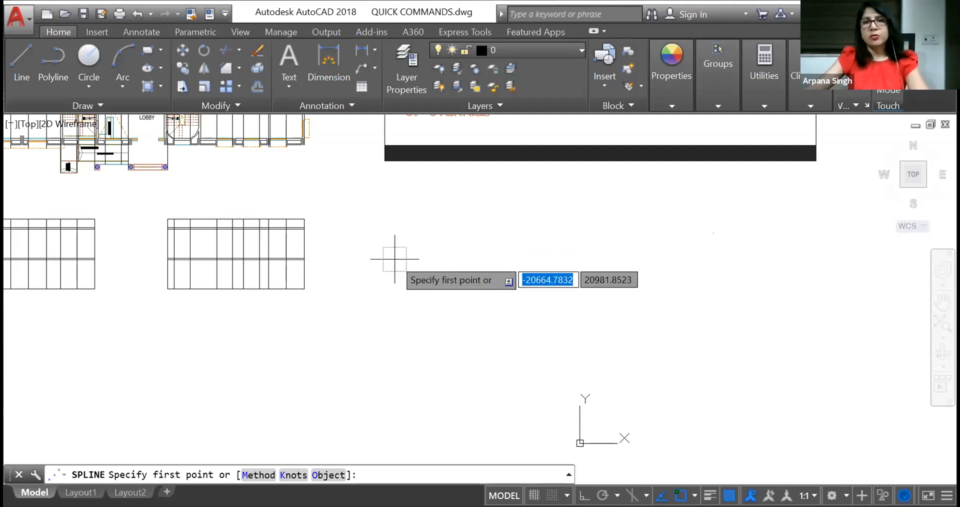
scroll(420, 311, "up", 2)
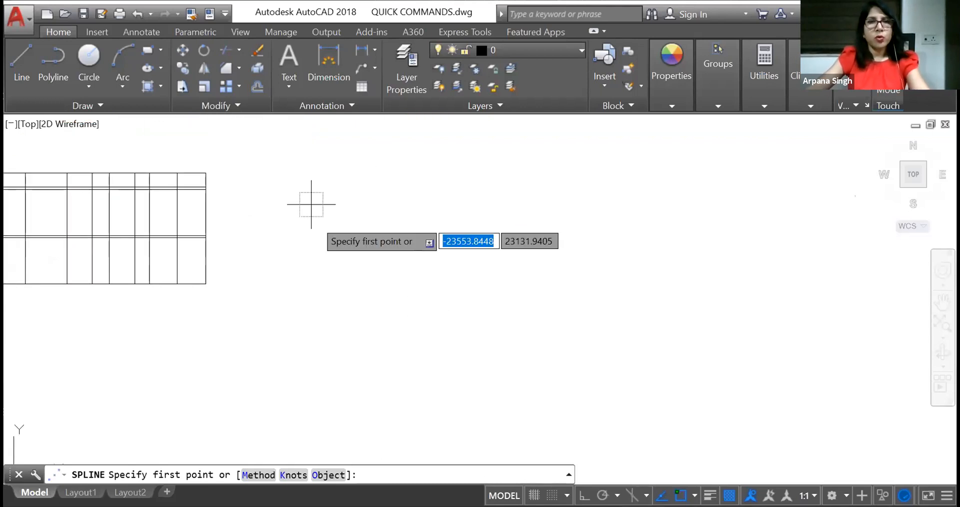
scroll(351, 257, "up", 2)
left_click(349, 265)
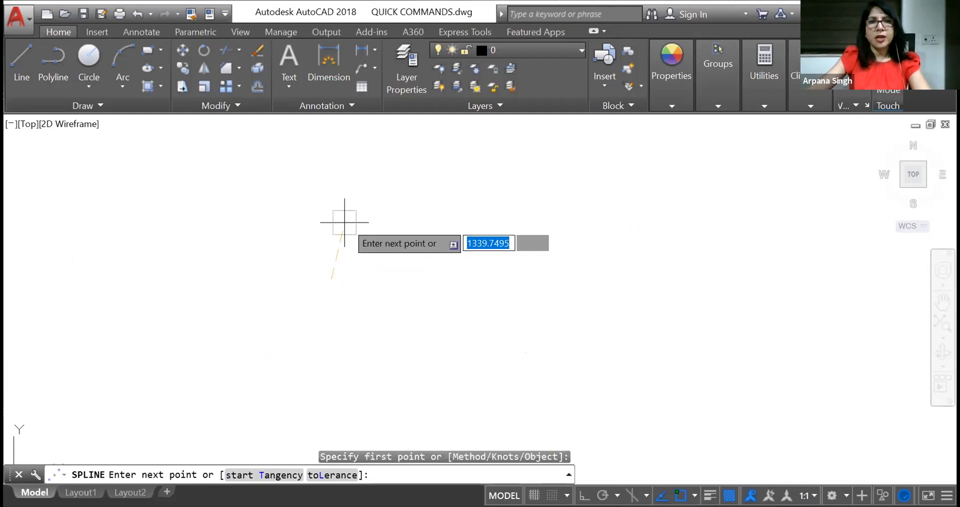
left_click(370, 266)
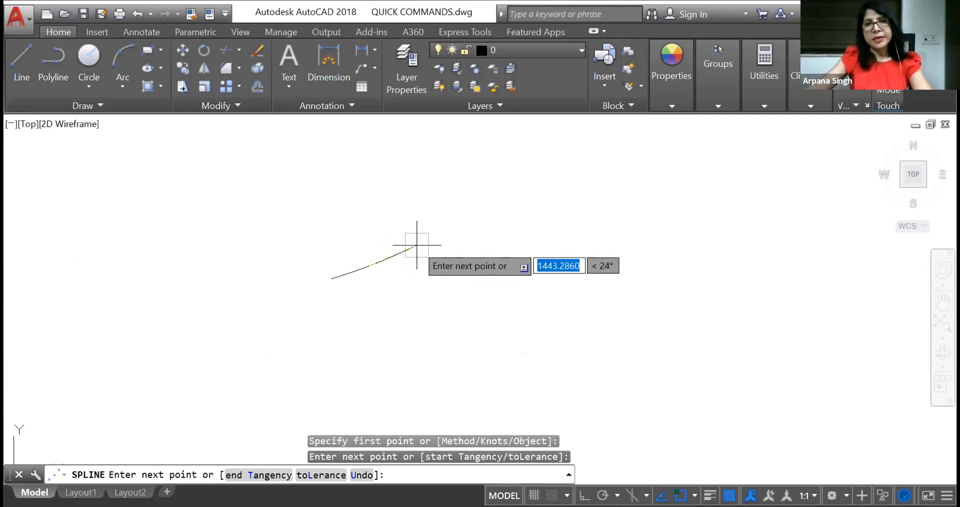
scroll(416, 247, "up", 2)
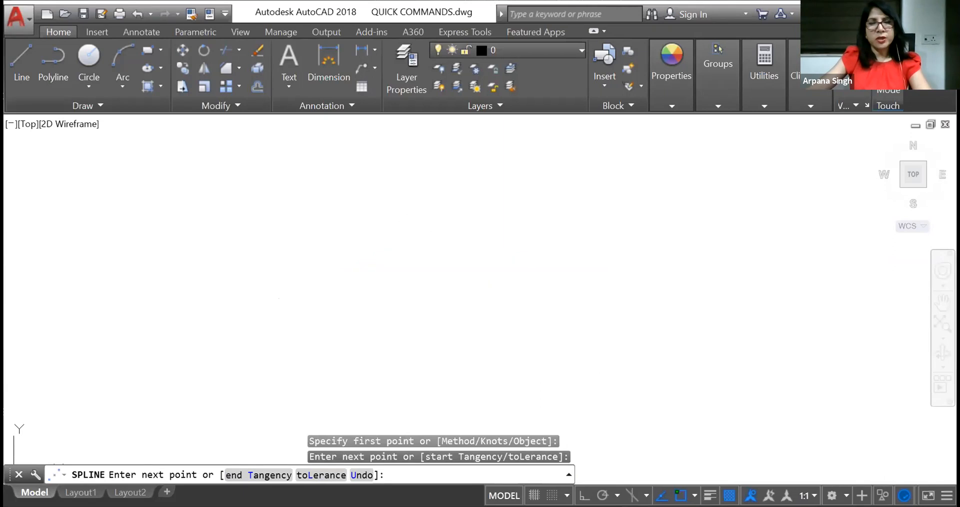
left_click(401, 245)
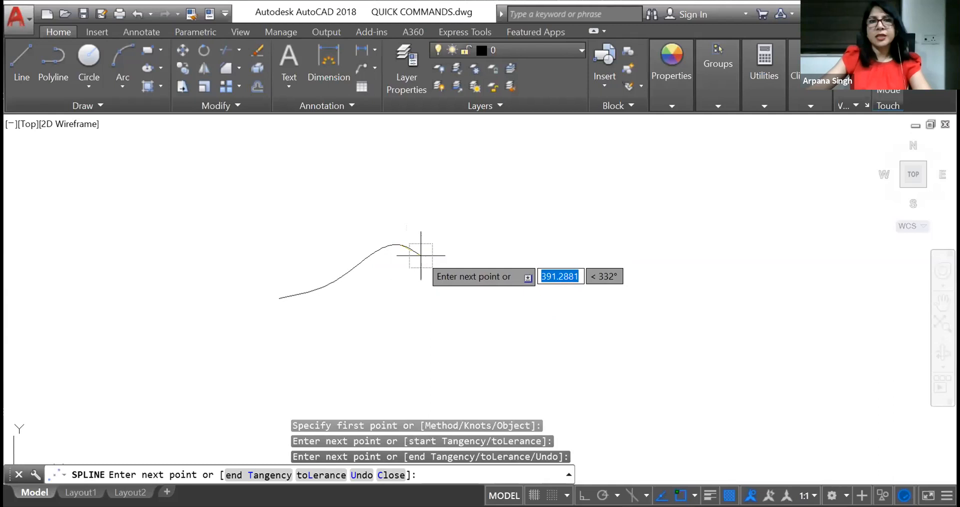
Curve the spline around the petal's rounded tip and back along its lower edge, ending just below the start point with the outline open.
left_click(420, 256)
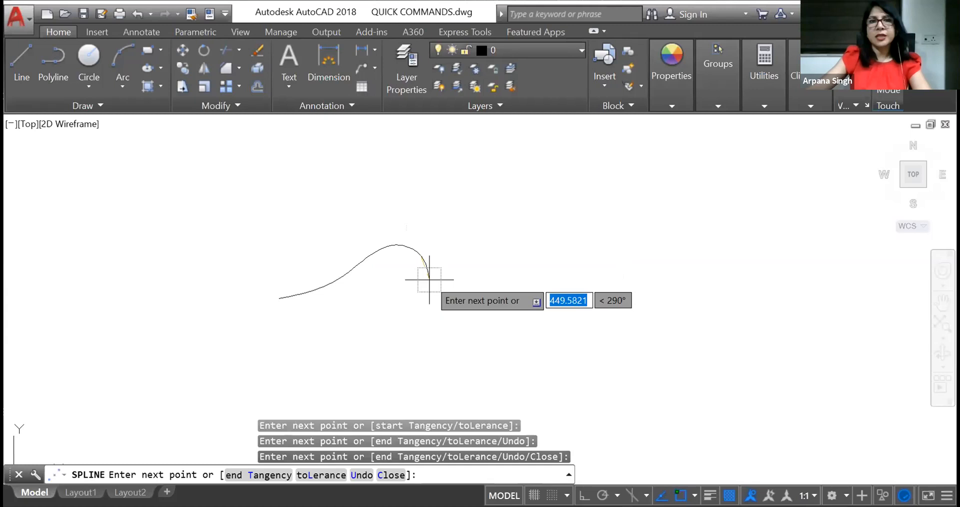
left_click(429, 279)
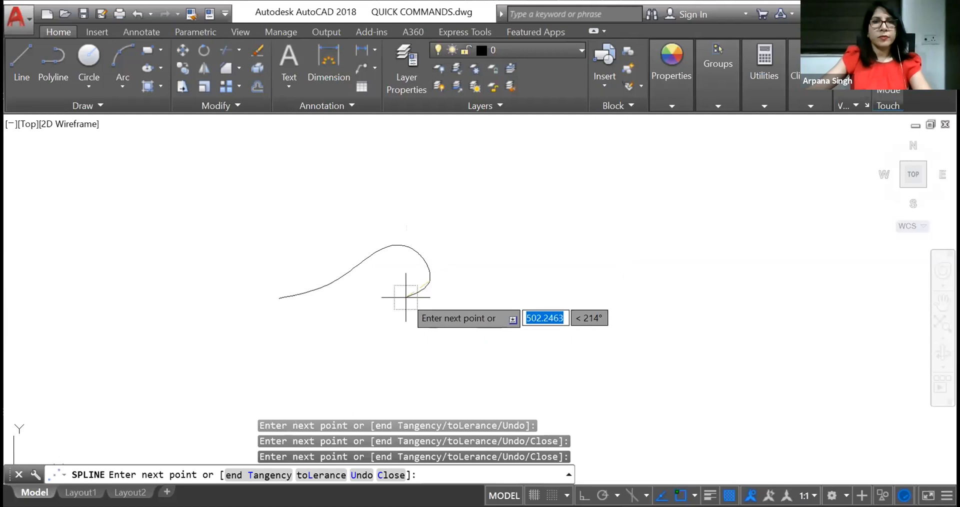
left_click(418, 297)
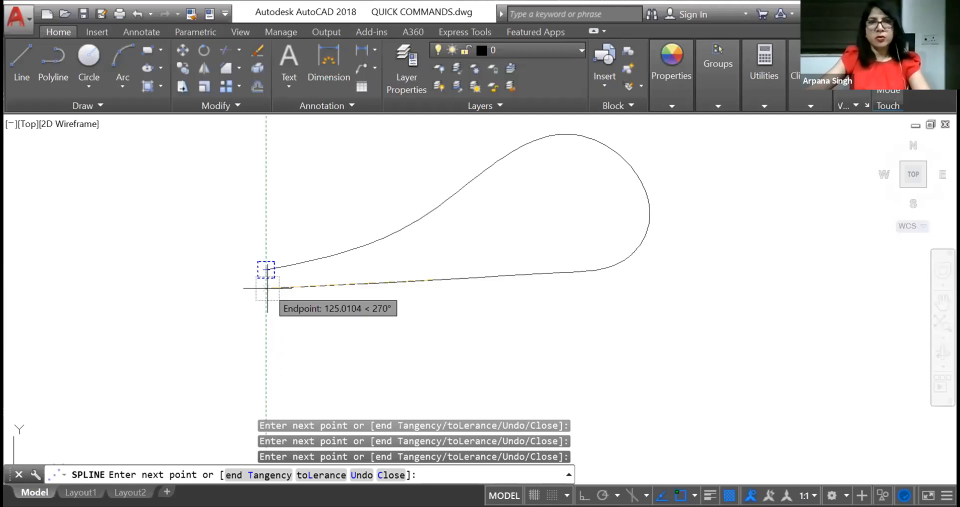
left_click(267, 288)
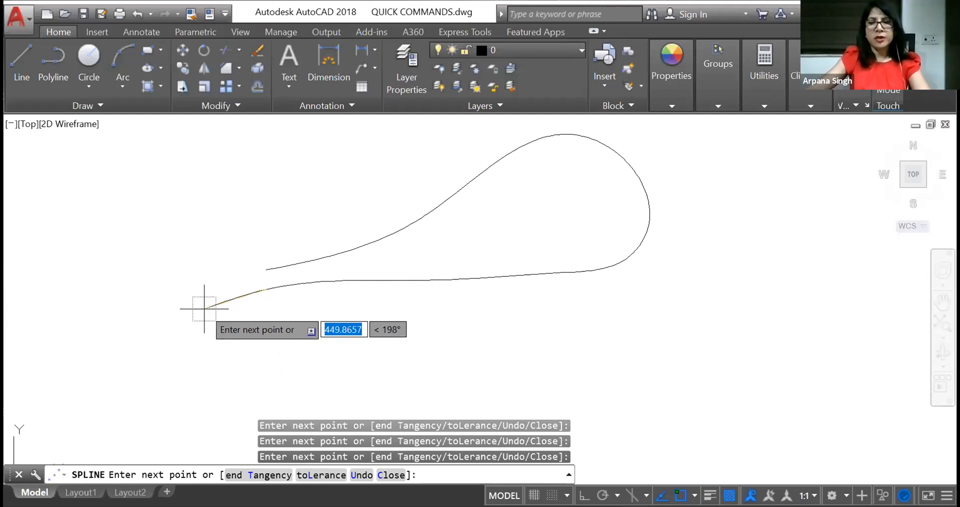
key("Return")
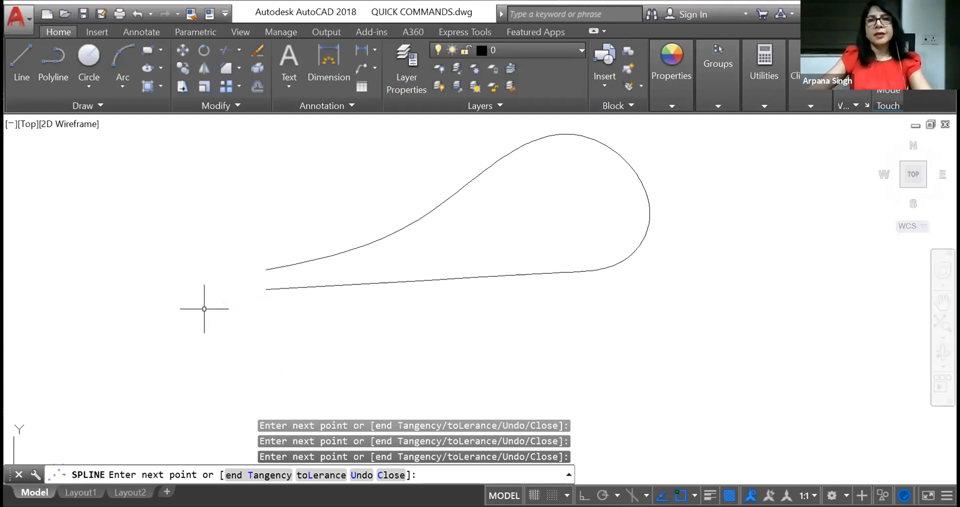
key("Return")
key("Escape")
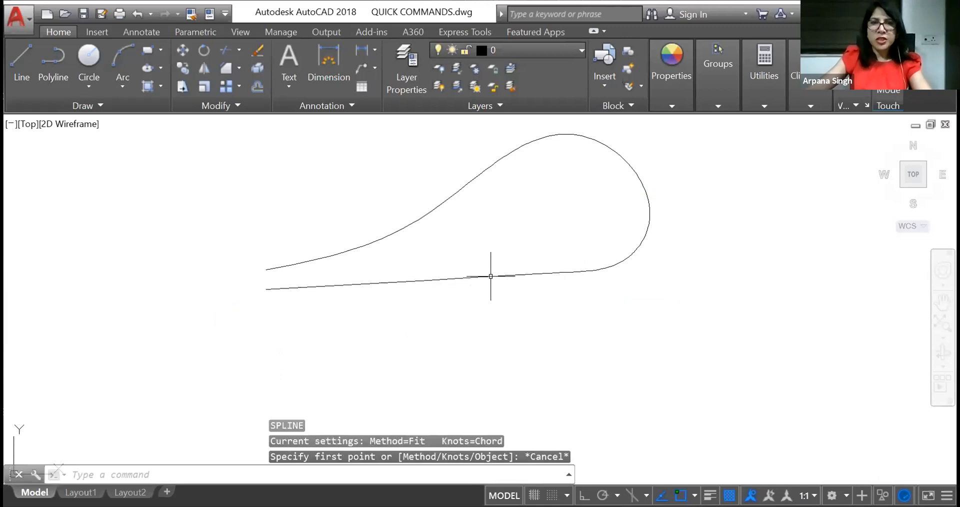
Turn object snap off and stretch the spline's fit point at the lower side of the rounded tip slightly outward.
left_click(494, 276)
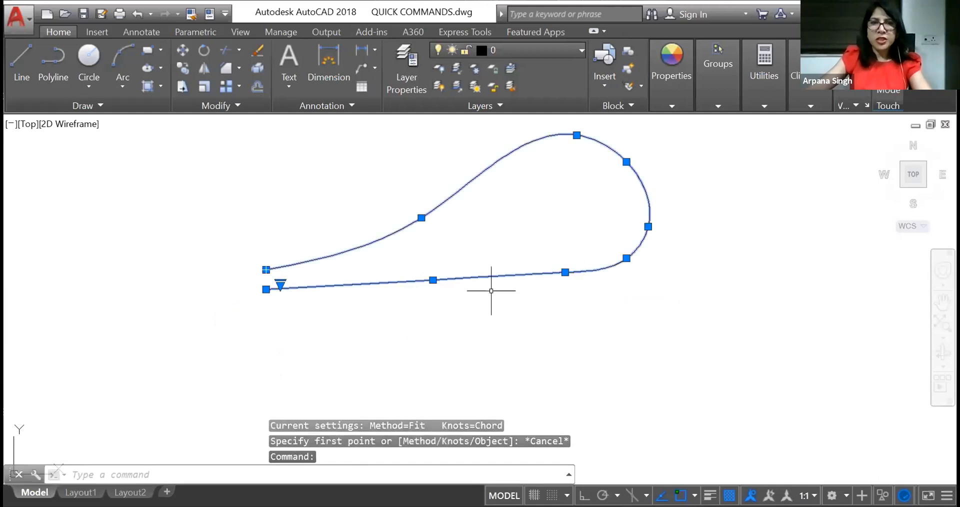
left_click(433, 280)
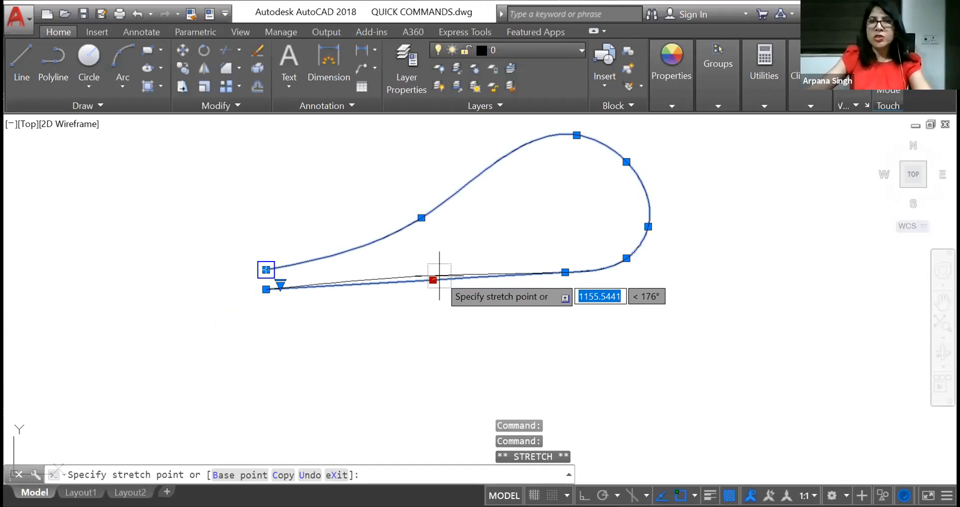
key("Escape")
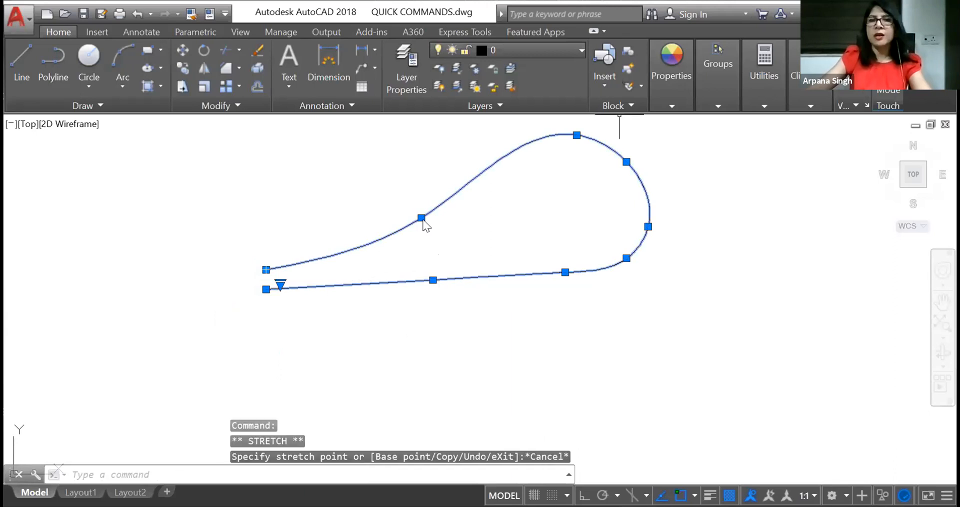
mouse_move(422, 217)
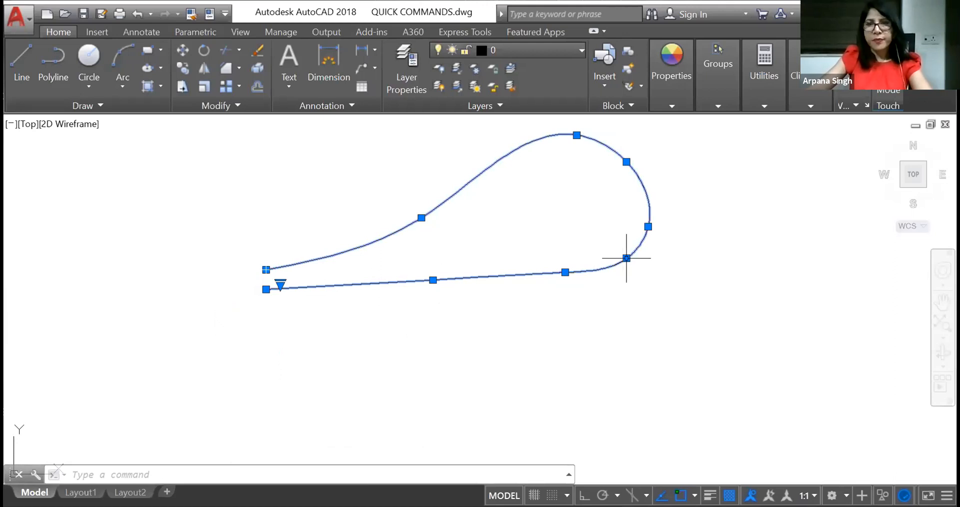
left_click(626, 258)
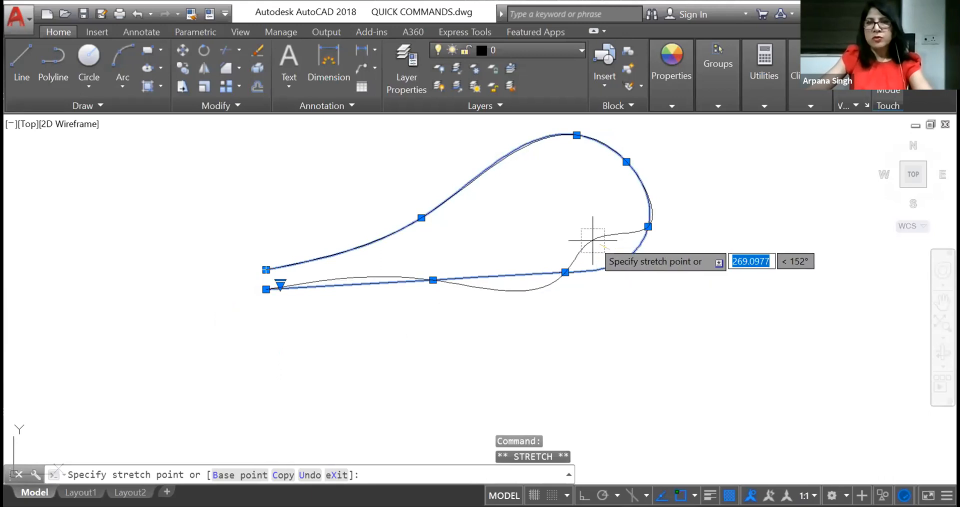
key("F3")
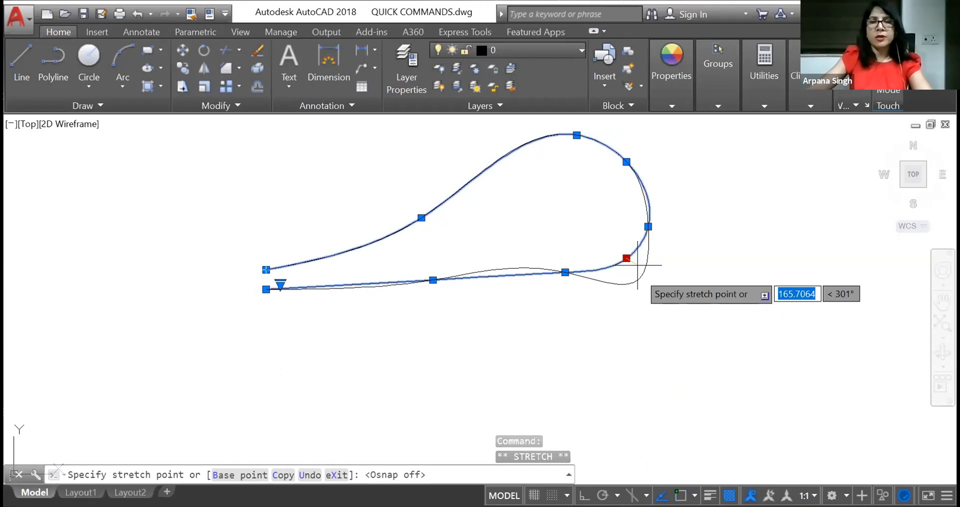
scroll(628, 240, "up", 2)
left_click(612, 270)
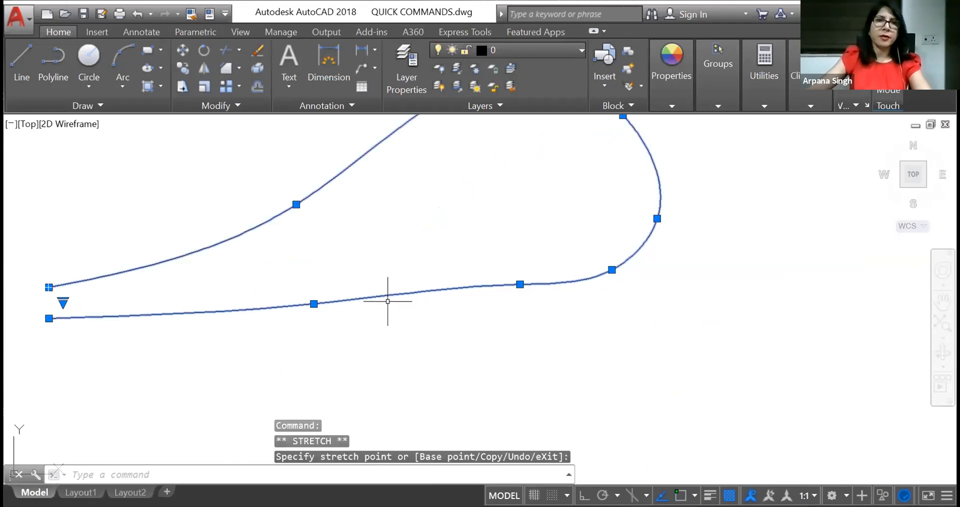
Stretch the fit point midway along the petal's lower edge upward and the one on the tip's upper side slightly down.
left_click(314, 303)
left_click(319, 285)
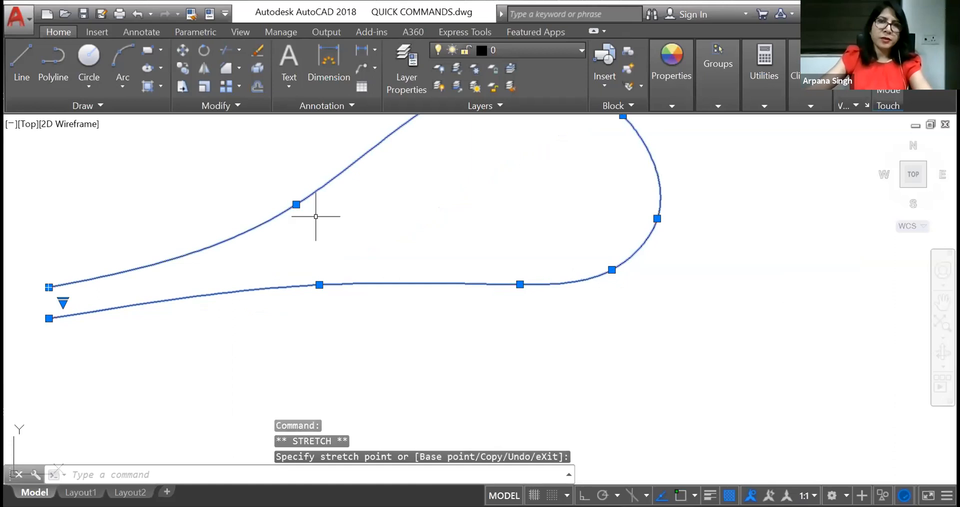
scroll(281, 323, "down", 2)
left_click(498, 194)
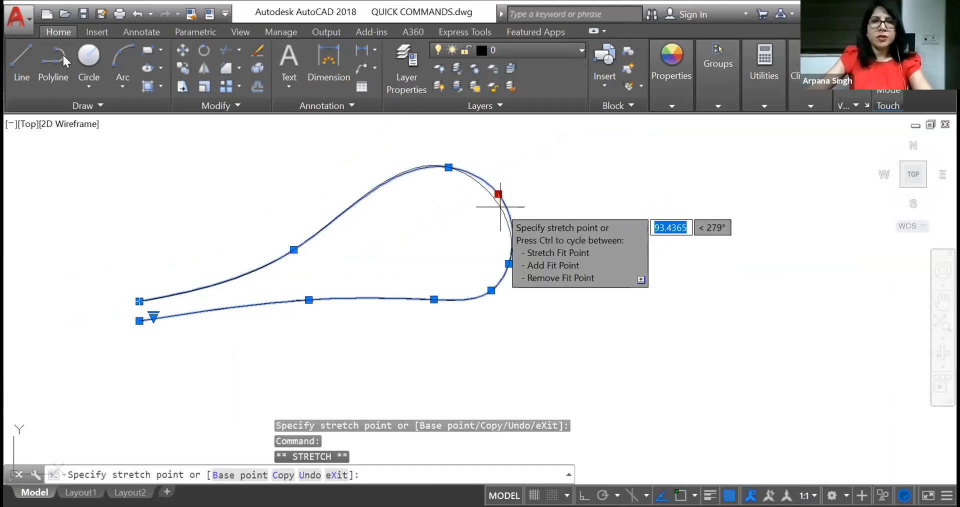
left_click(500, 206)
key("Escape")
Draw a circle of about 504 radius beside the petal spline's open ends and move it to overlap both ends.
middle_click_drag(50, 203, 272, 170)
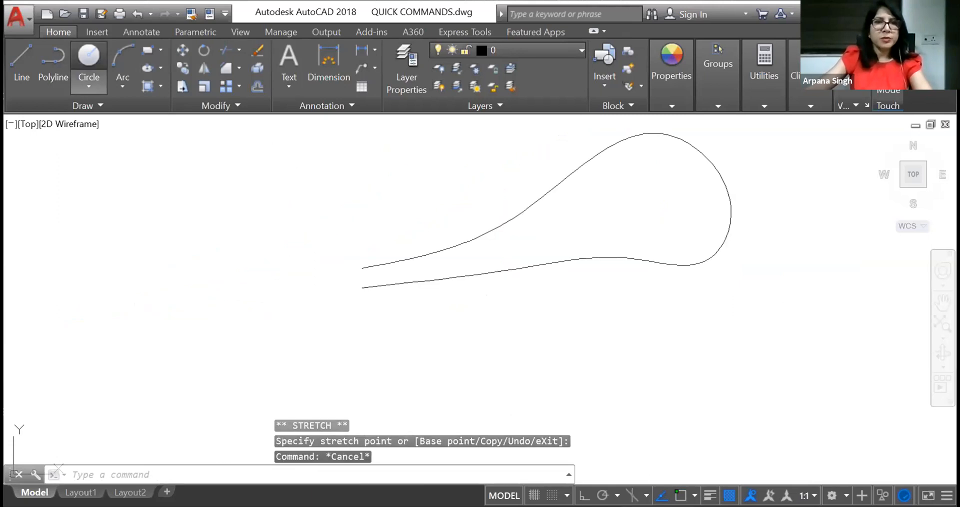
left_click(88, 56)
left_click(250, 295)
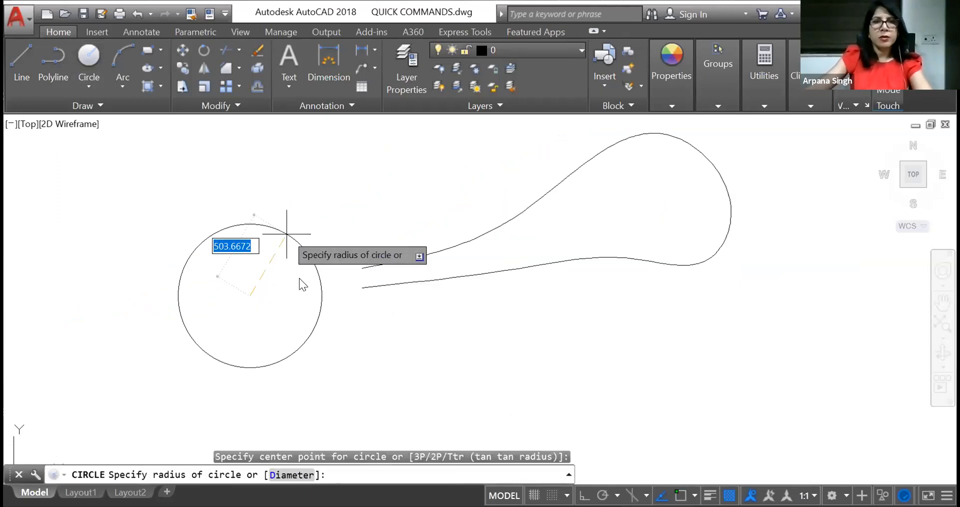
left_click(286, 234)
left_click(290, 214)
left_click(272, 248)
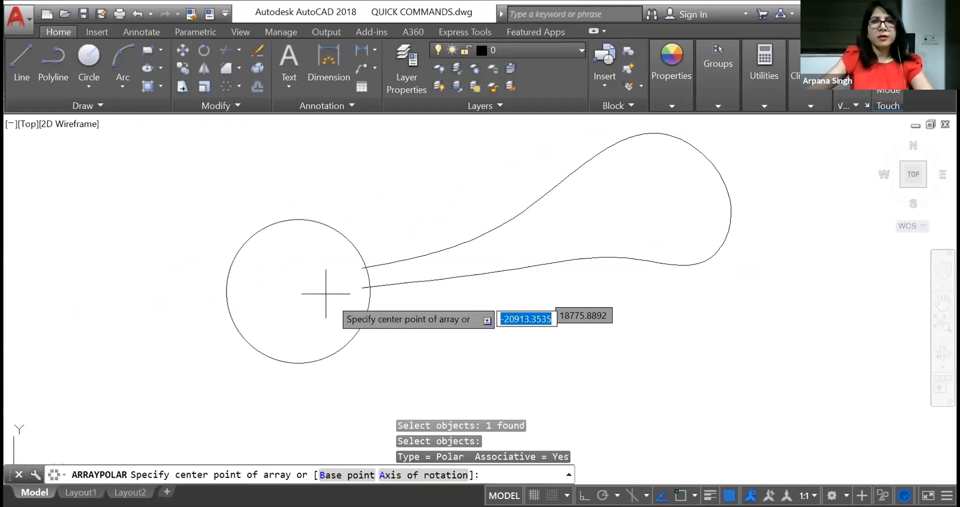
Turn object snap on, try a 15-item polar array of the petal spline about the circle's center, and undo the array.
key("F3")
scroll(288, 291, "down", 4)
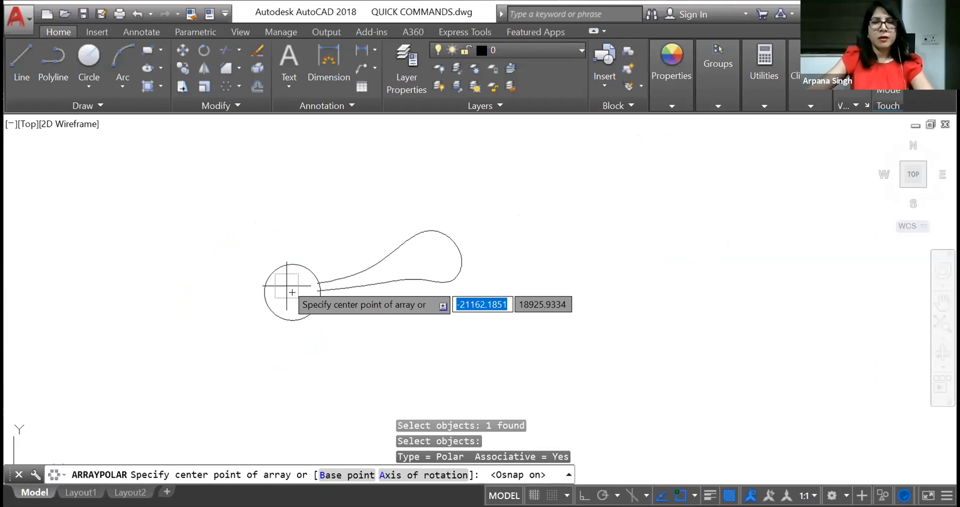
left_click(287, 288)
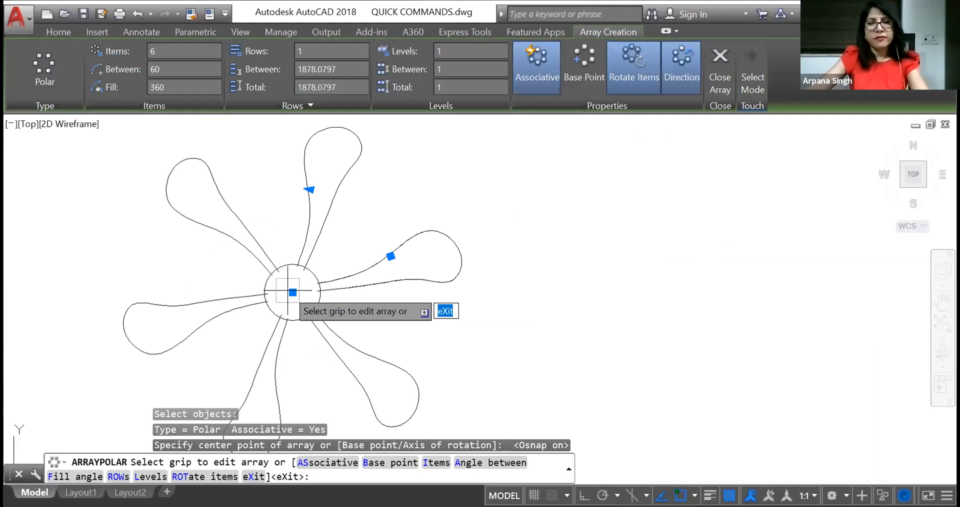
type("15")
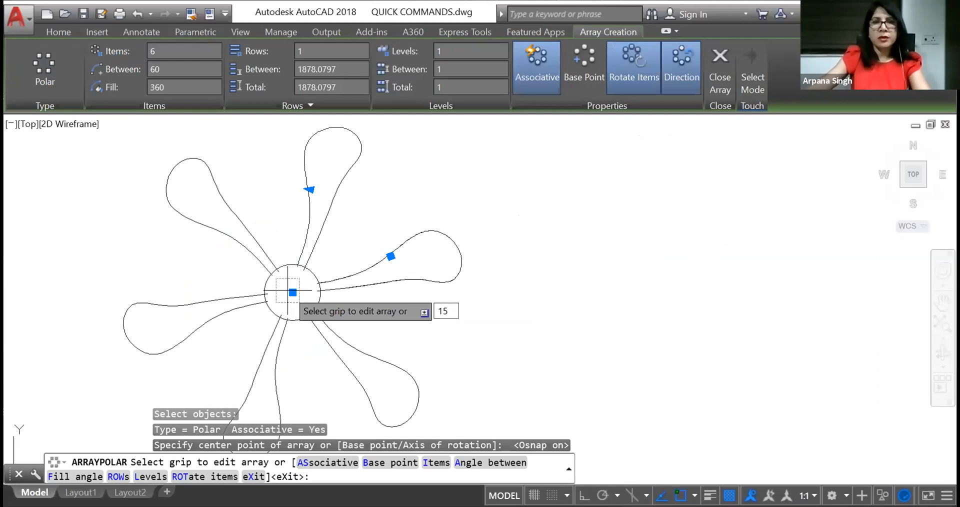
key("Return")
key("Escape")
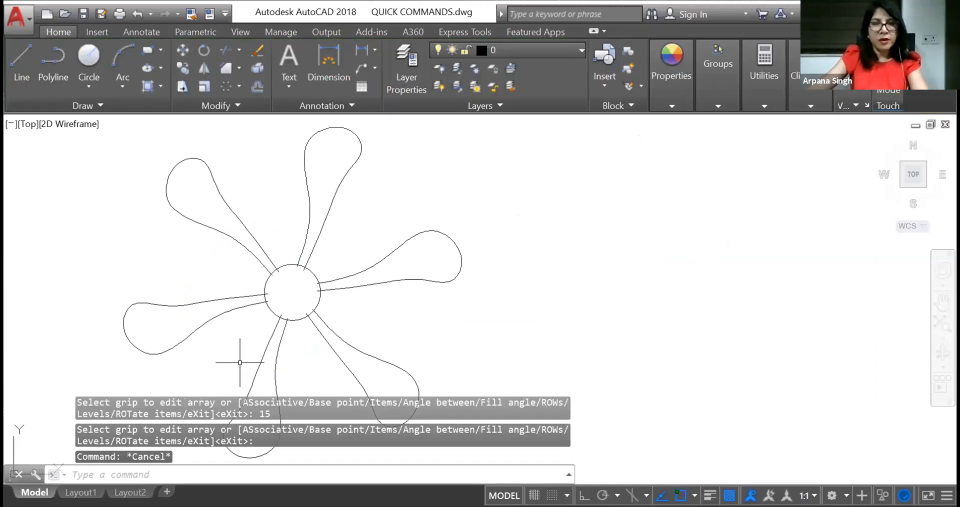
key("Escape")
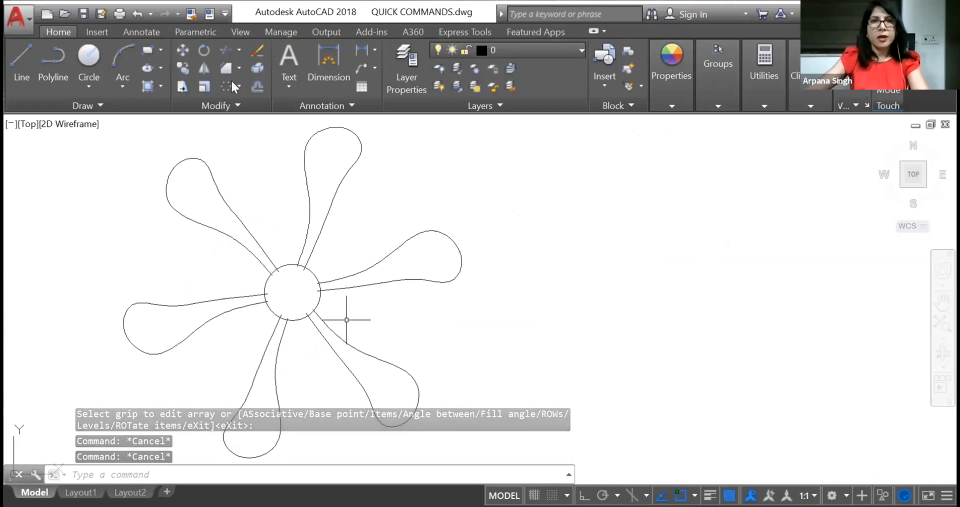
type("u")
key("Return")
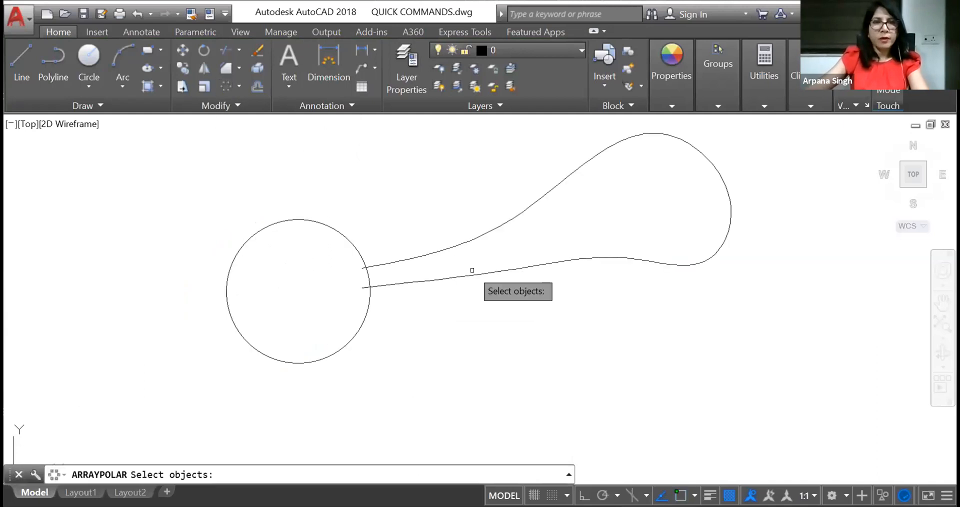
Start a polar array of the petal spline about the circle's center, with object snap turned on.
left_click(460, 242)
key("Return")
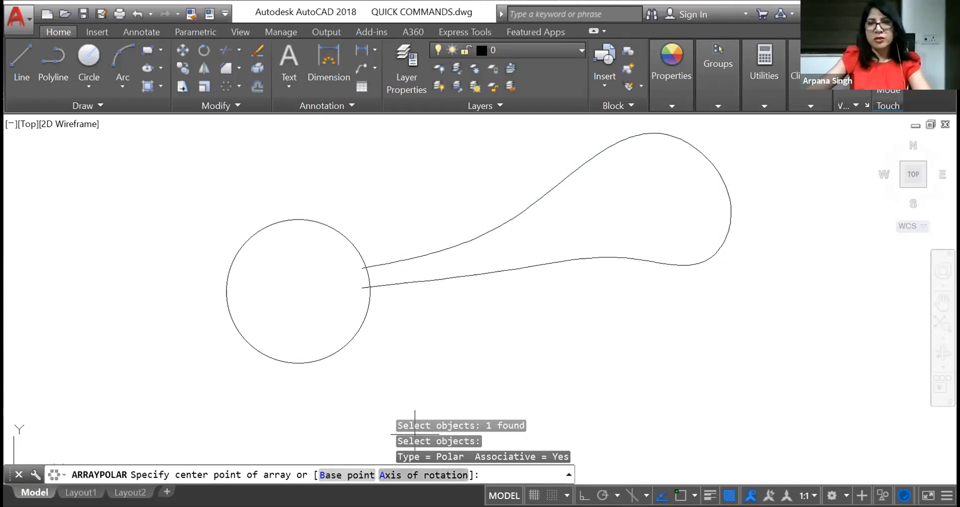
key("F3")
key("F3")
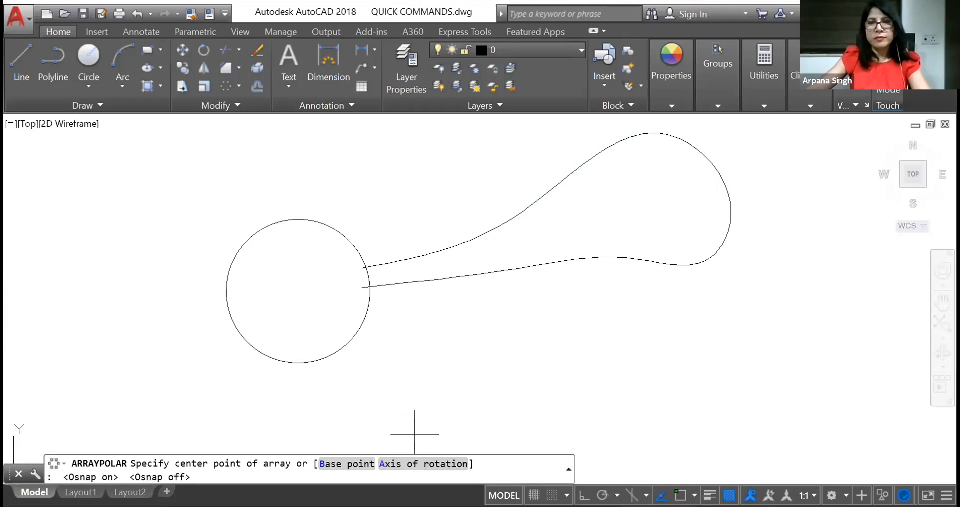
key("F3")
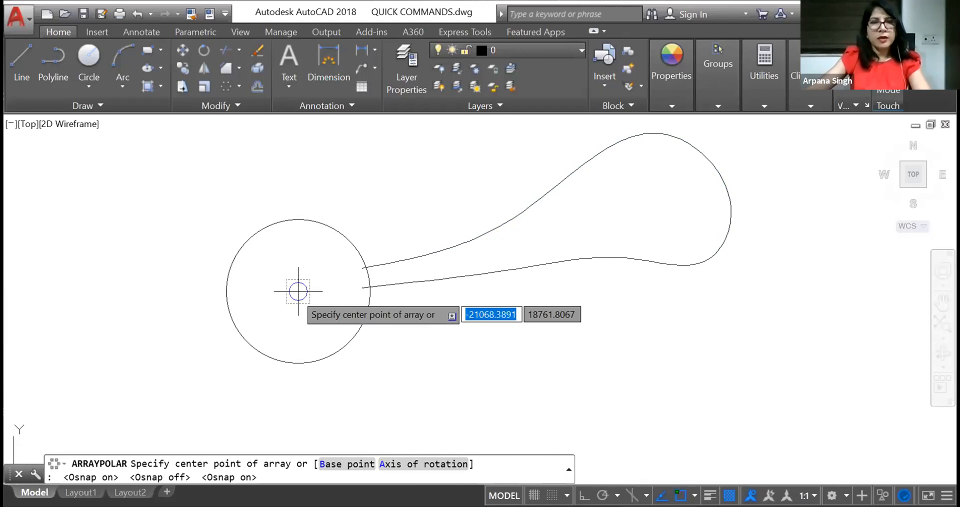
left_click(298, 291)
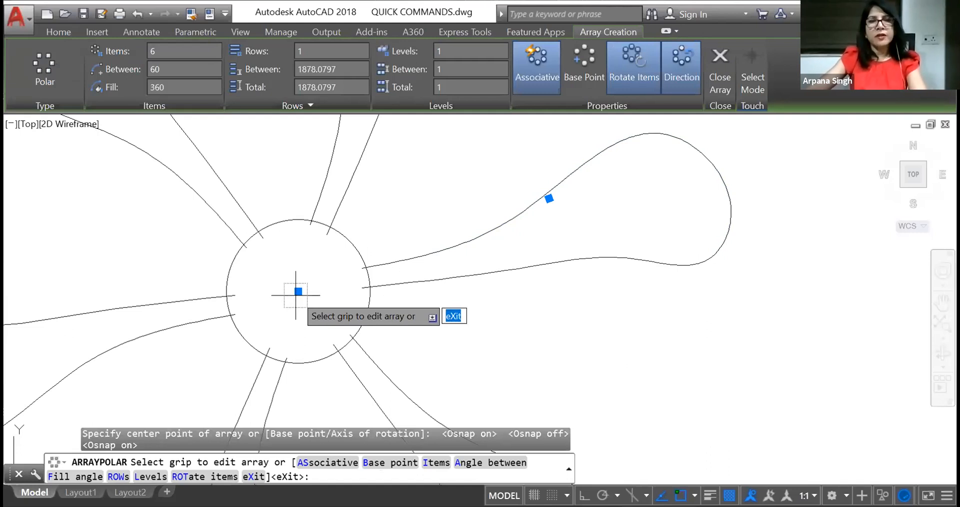
Set the polar array of petals to 15 items and finish it.
type("i")
key("Return")
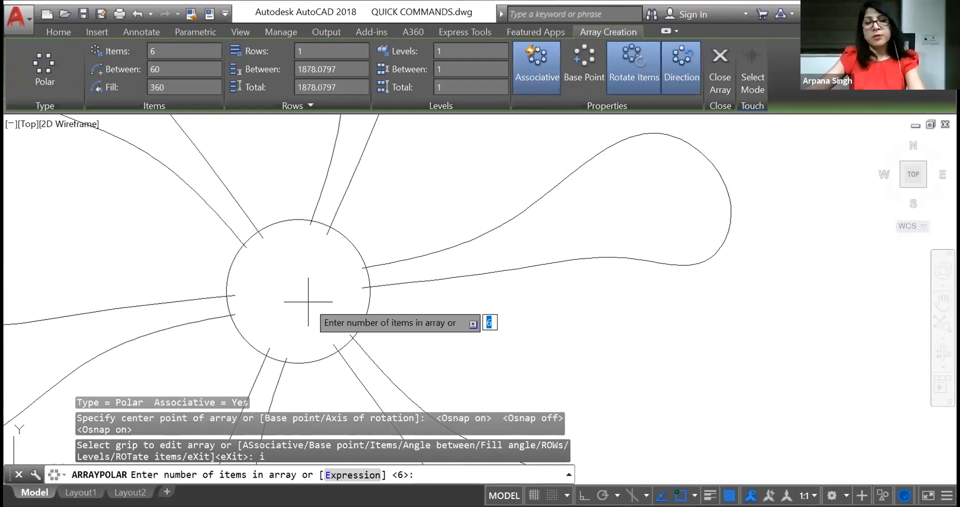
type("15")
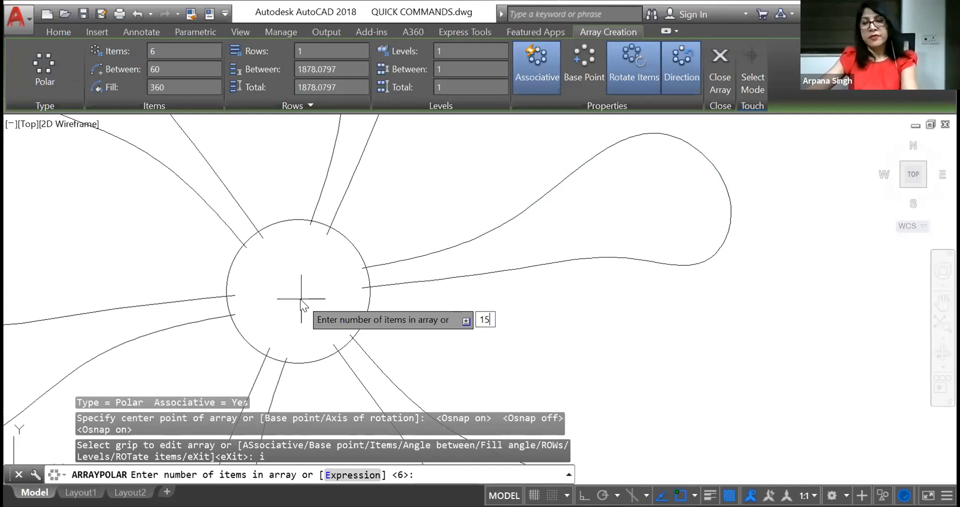
key("Return")
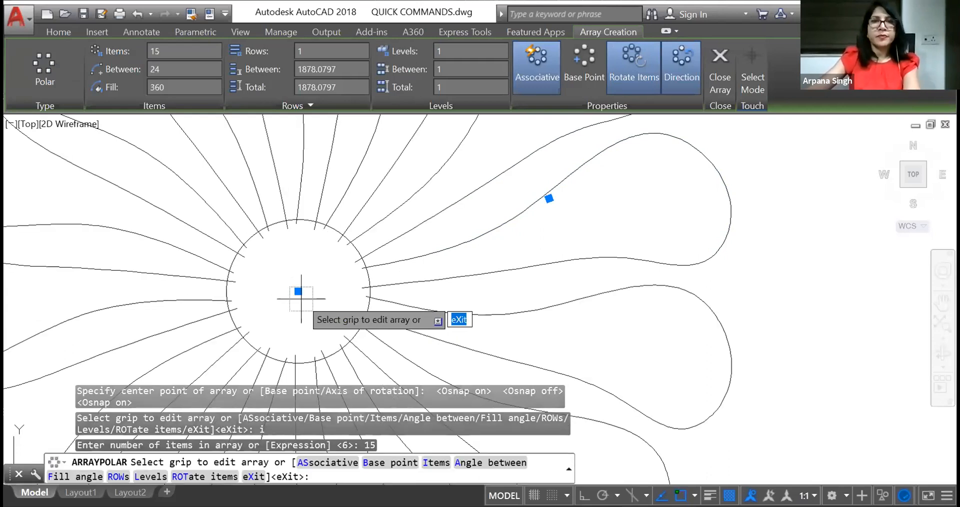
scroll(300, 299, "down", 5)
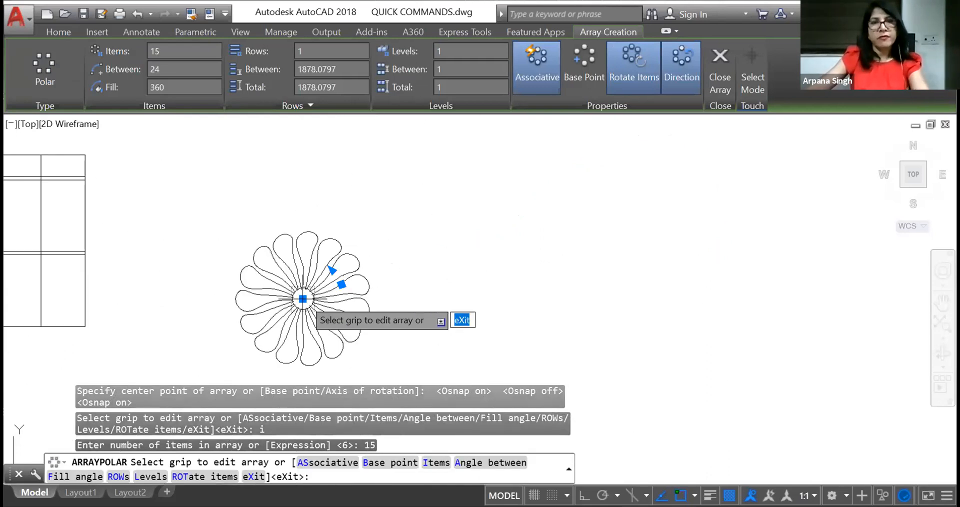
key("Escape")
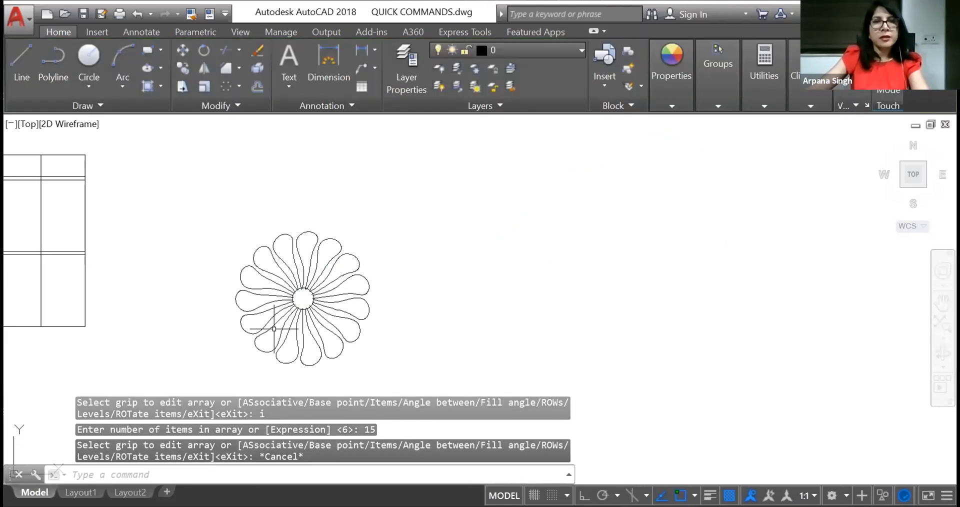
Try to trim the petal ends inside the center circle, using the circle as the cutting edge.
scroll(302, 300, "up", 8)
key("Escape")
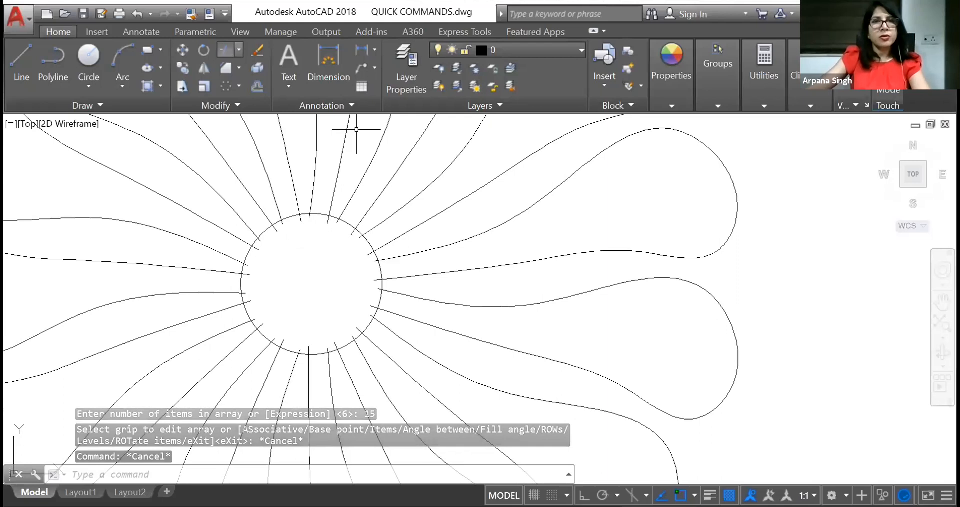
left_click(225, 49)
left_click(353, 226)
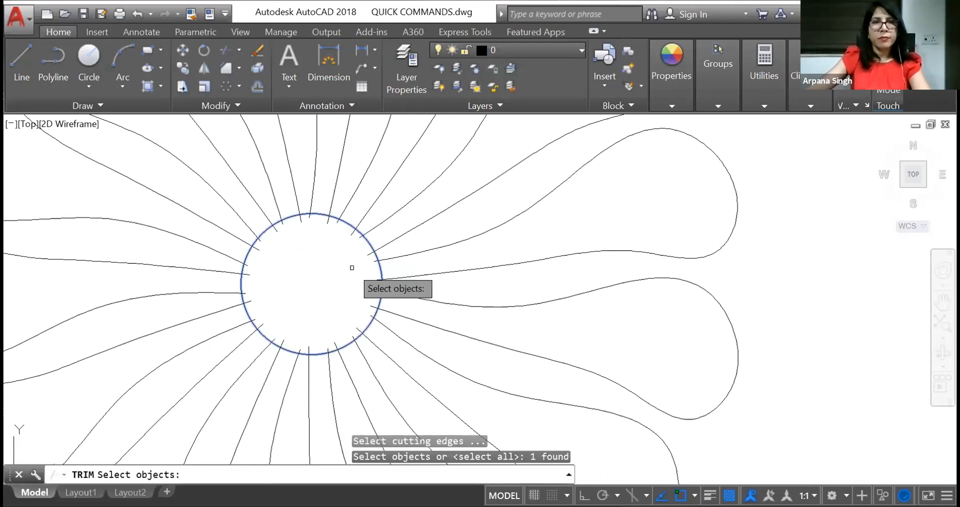
key("Return")
scroll(326, 220, "up", 6)
left_click(353, 218)
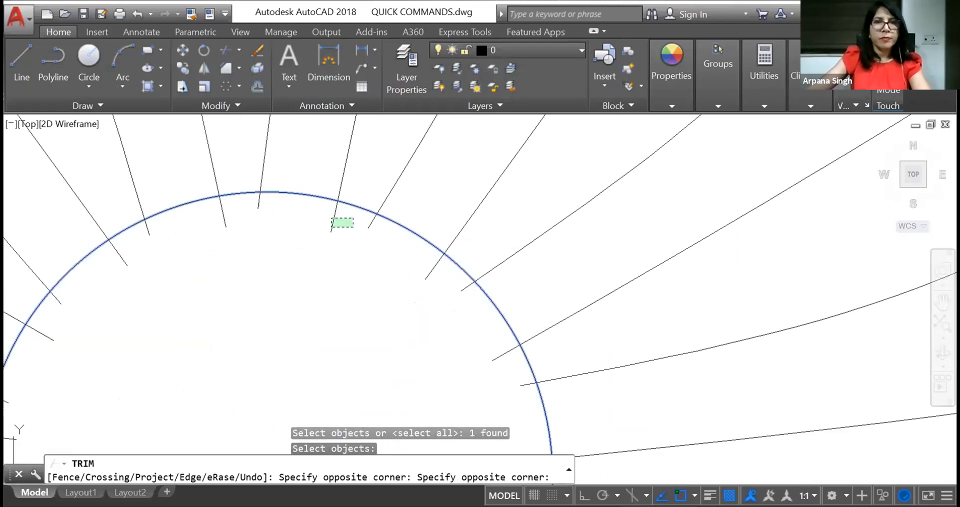
left_click(179, 285)
left_click(156, 243)
left_click(125, 264)
left_click(125, 263)
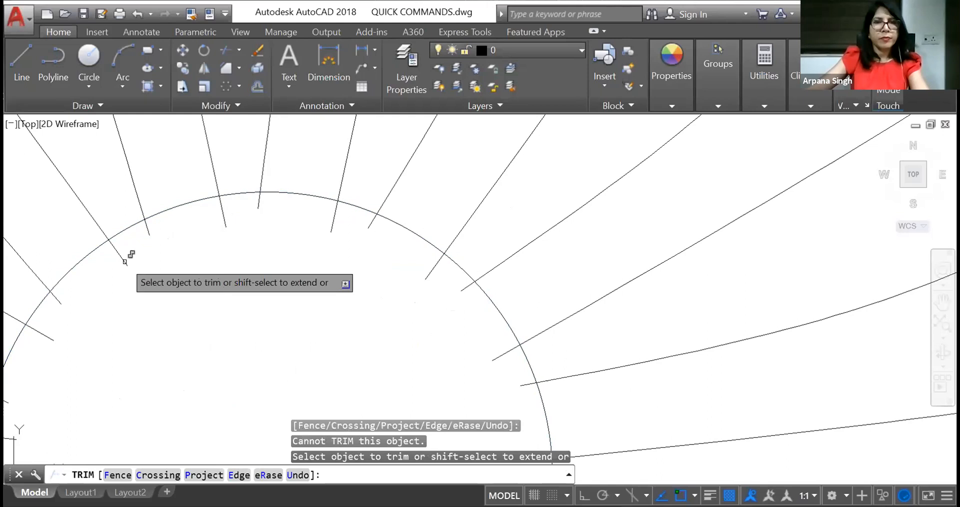
key("Escape")
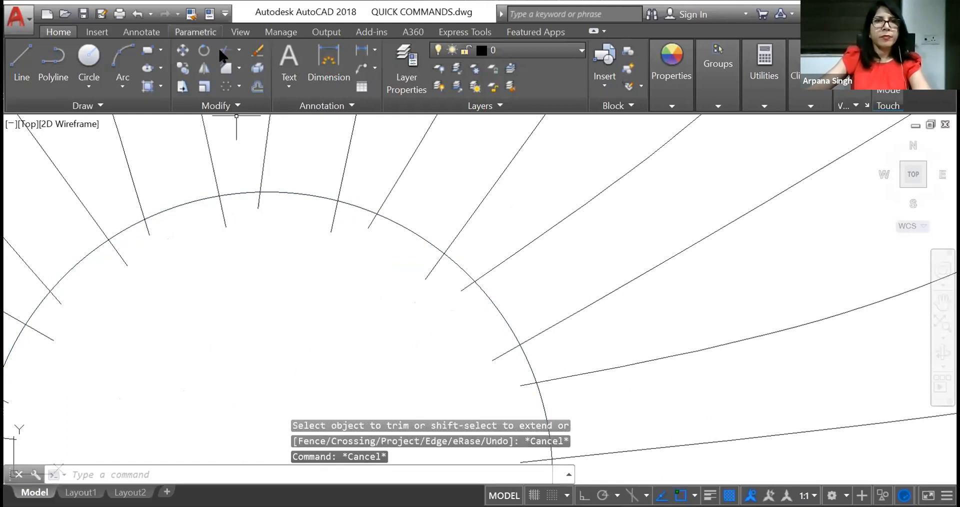
key("Return")
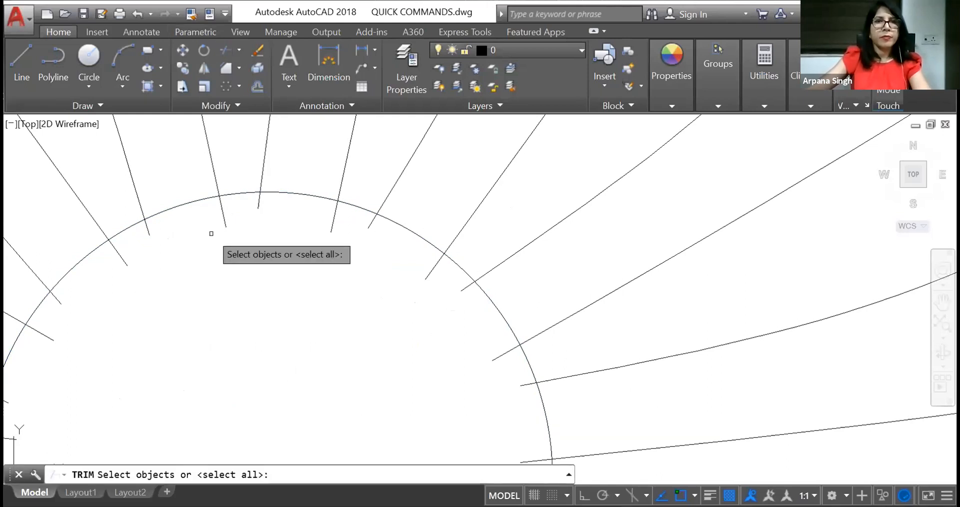
double_click(228, 209)
key("Escape")
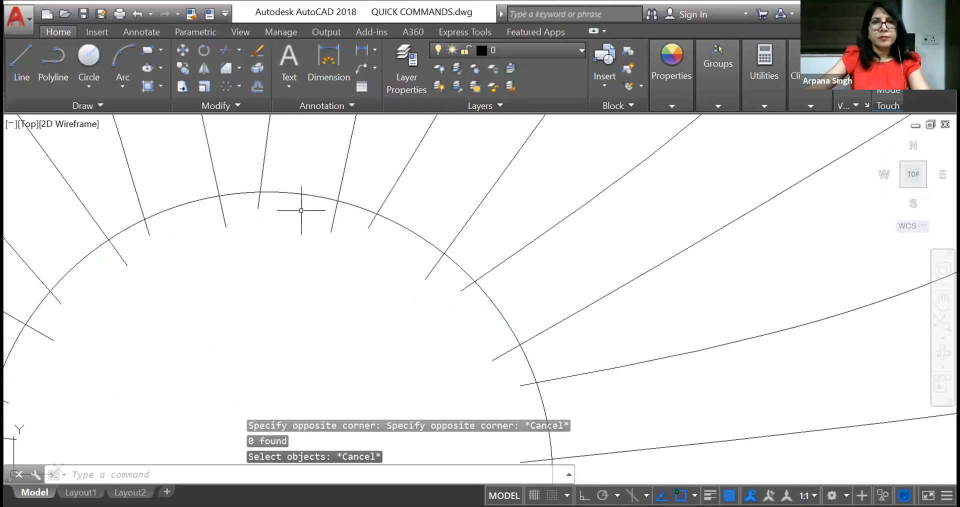
scroll(301, 210, "down", 4)
key("Escape")
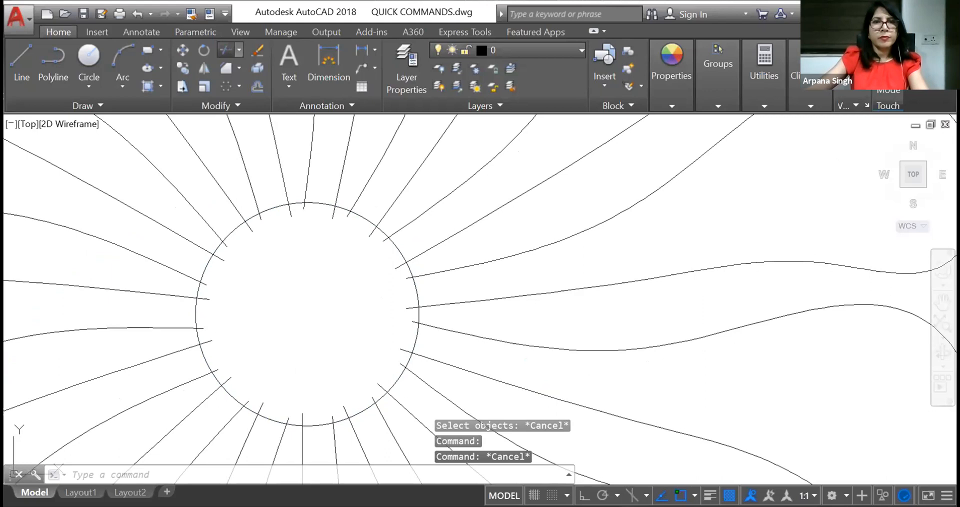
Try to trim the petal ends inside the circle again, using all objects as cutting edges.
left_click(226, 50)
key("Return")
left_click(287, 214)
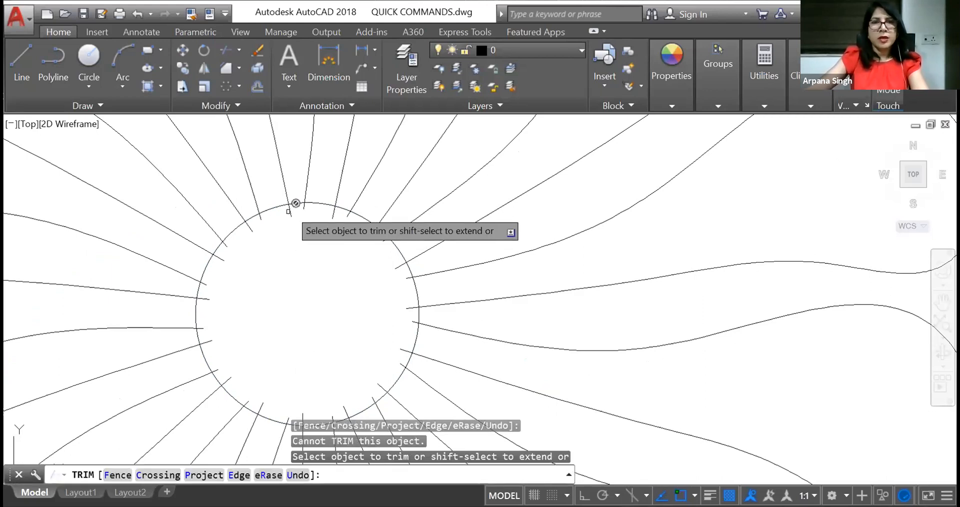
left_click(296, 213)
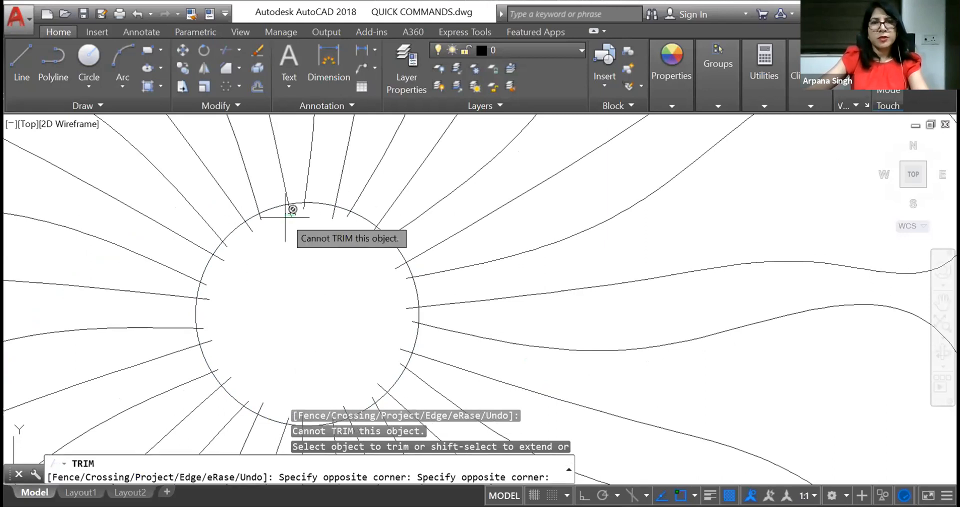
key("Escape")
left_click(261, 222)
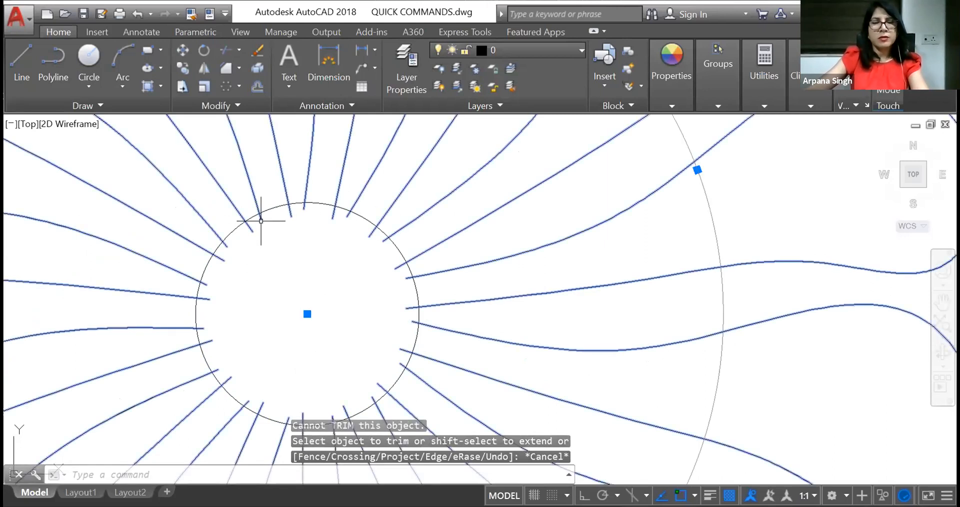
key("Escape")
key("Escape")
key("Escape")
Hatch the inside of the flower's upper-right petal with the ANGLE pattern at scale 1.
scroll(319, 254, "down", 4)
scroll(319, 254, "down", 4)
scroll(320, 260, "up", 3)
scroll(184, 291, "down", 5)
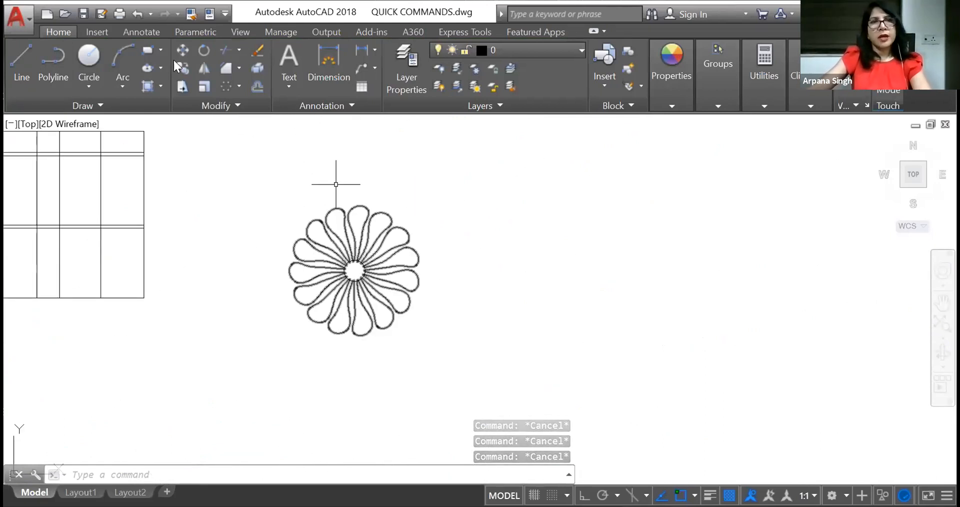
left_click(148, 86)
scroll(417, 225, "up", 4)
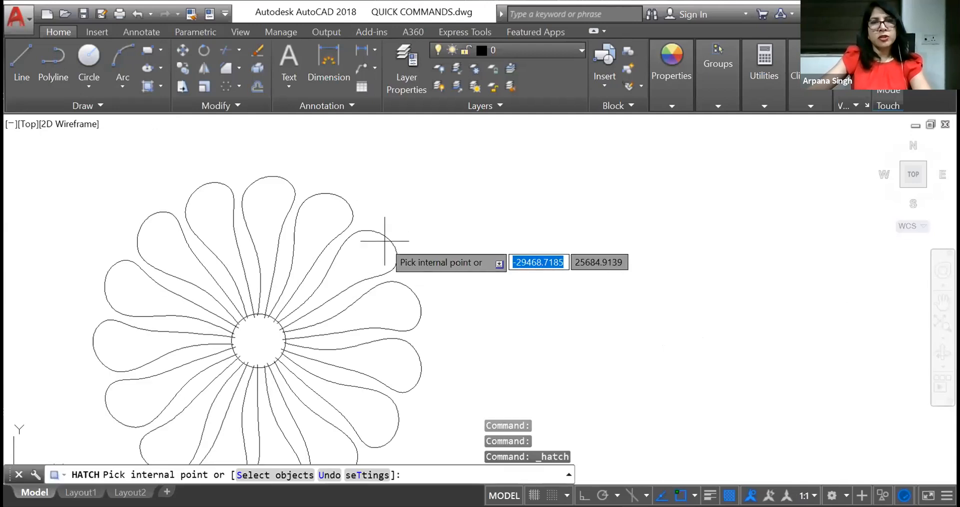
left_click(361, 257)
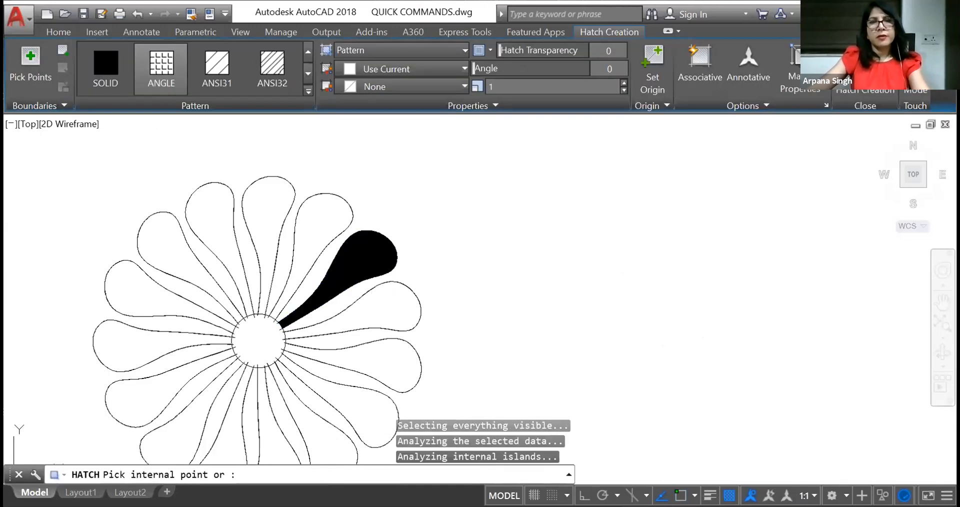
key("Return")
key("Escape")
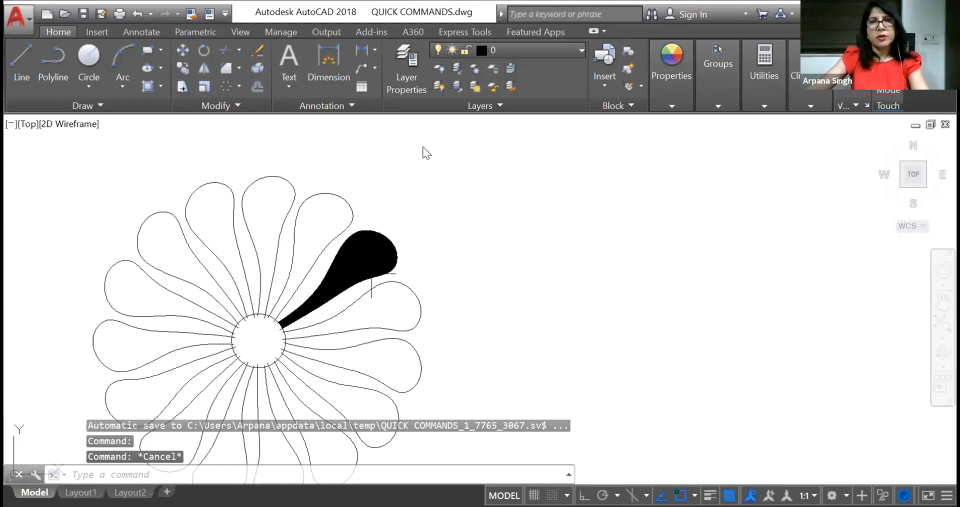
Edit the petal's hatch to give it the true color 169,208,205 as background color.
left_click(361, 252)
right_click(359, 250)
left_click(404, 145)
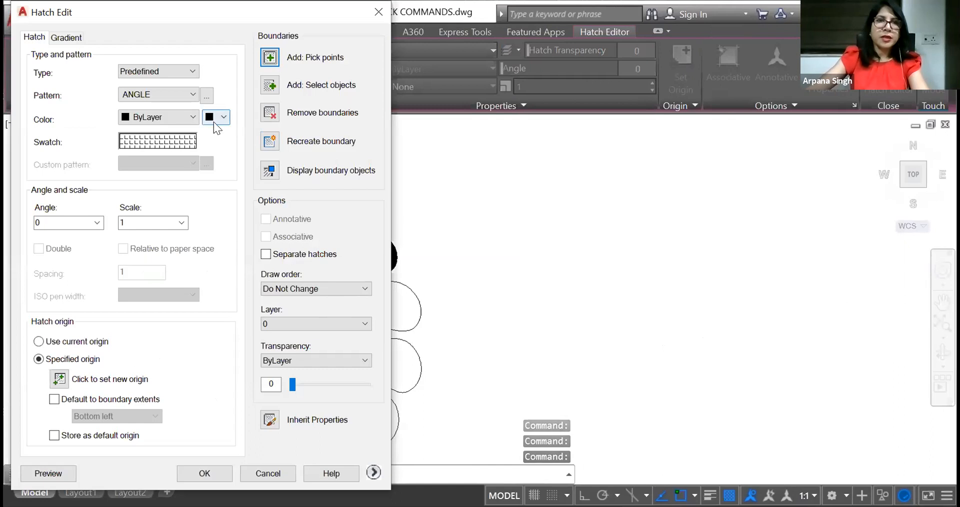
left_click(220, 119)
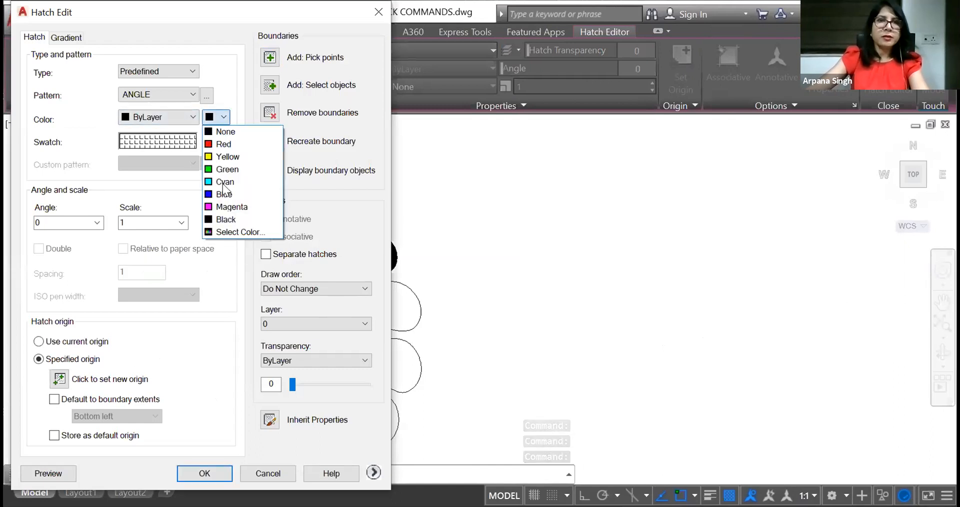
key("Return")
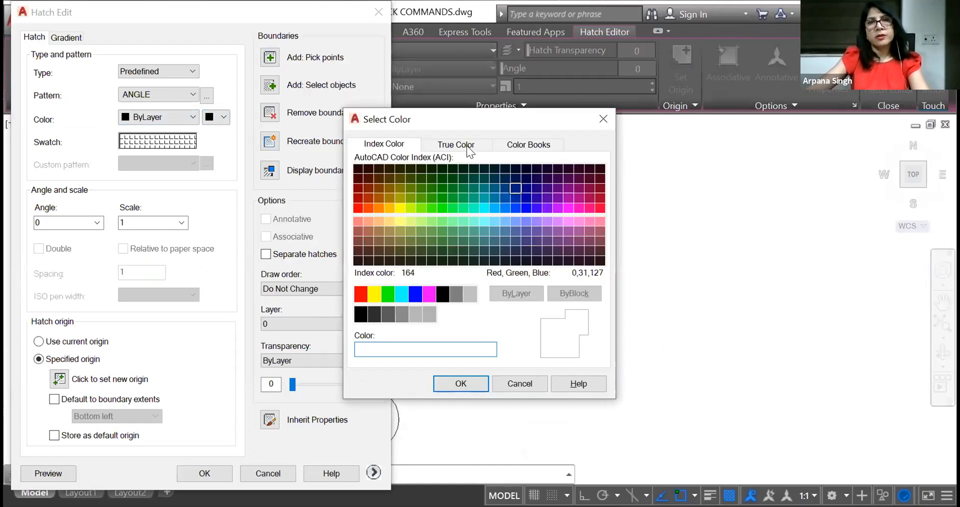
left_click(467, 146)
left_click(424, 287)
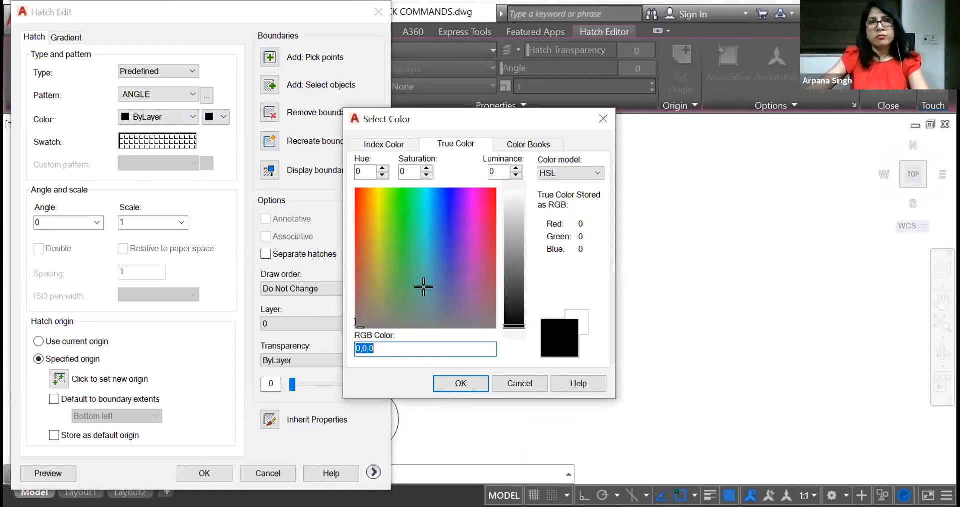
left_click(513, 230)
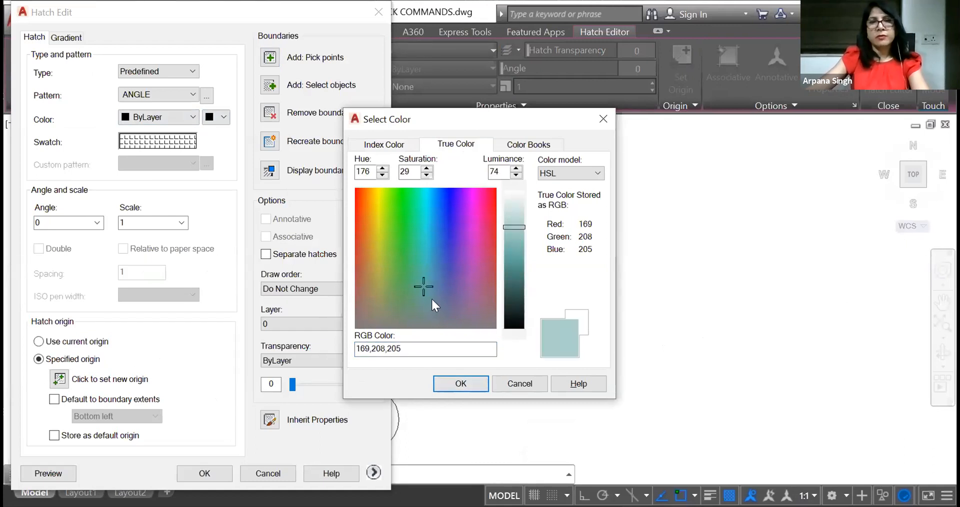
left_click(470, 383)
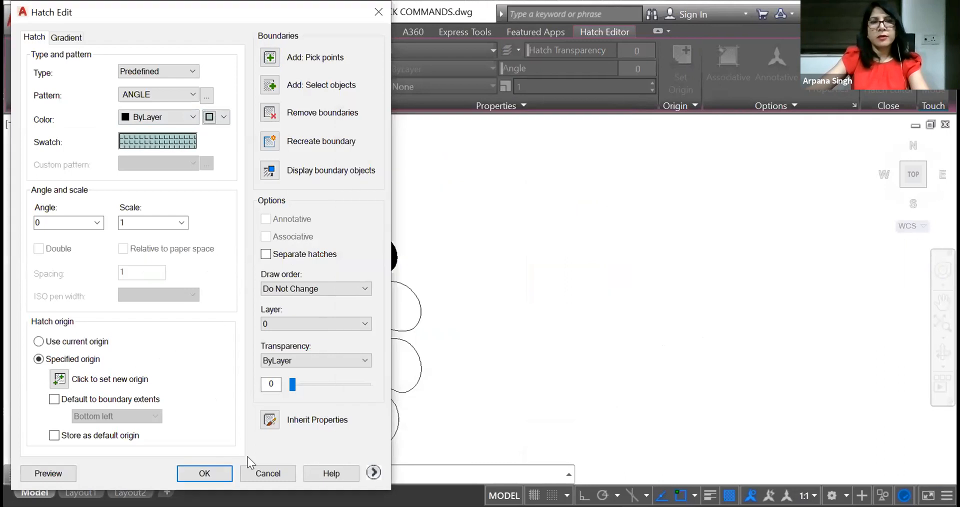
left_click(205, 474)
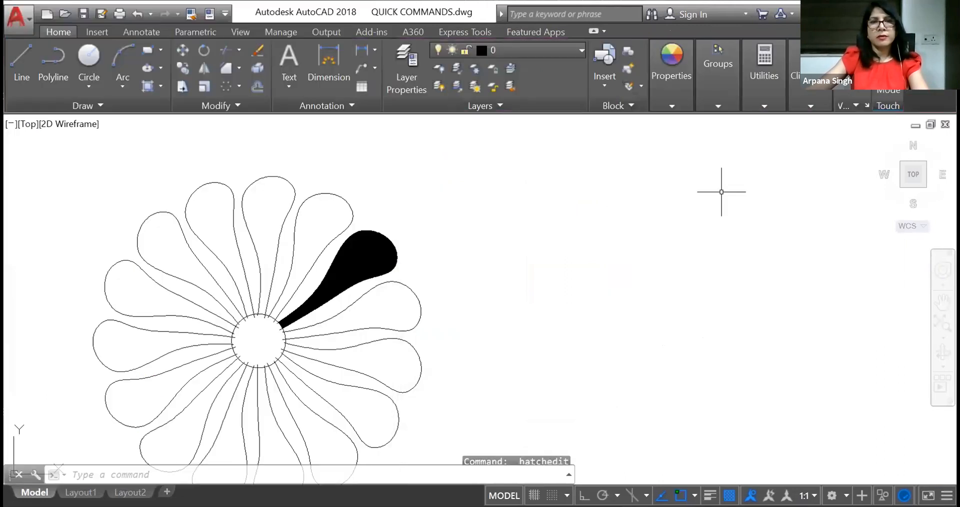
Edit the hatch of the flower's filled petal and change its pattern to SOLID.
left_click(364, 255)
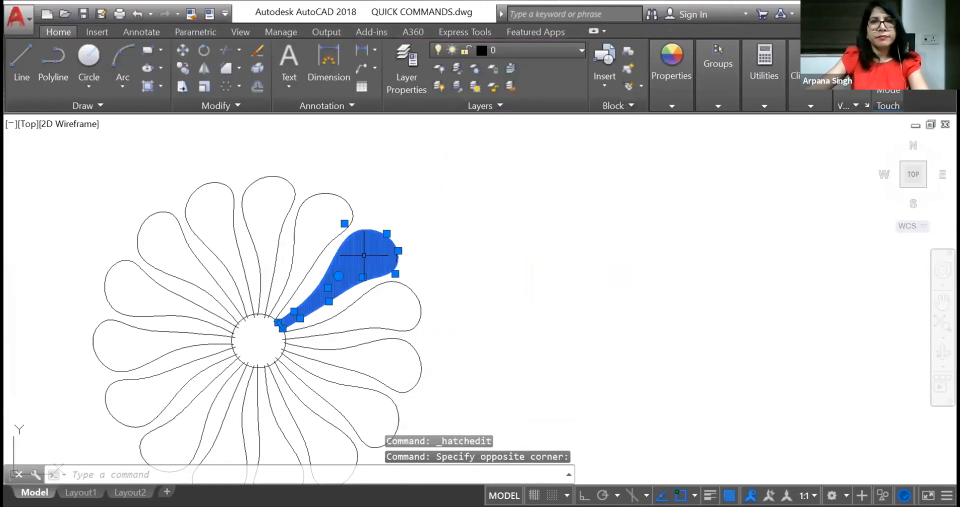
right_click(413, 149)
left_click(414, 147)
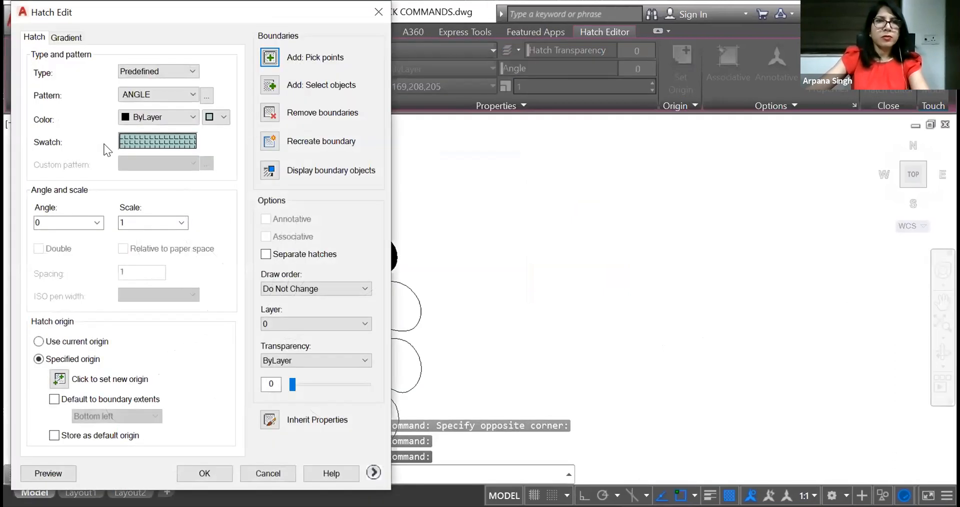
left_click(161, 140)
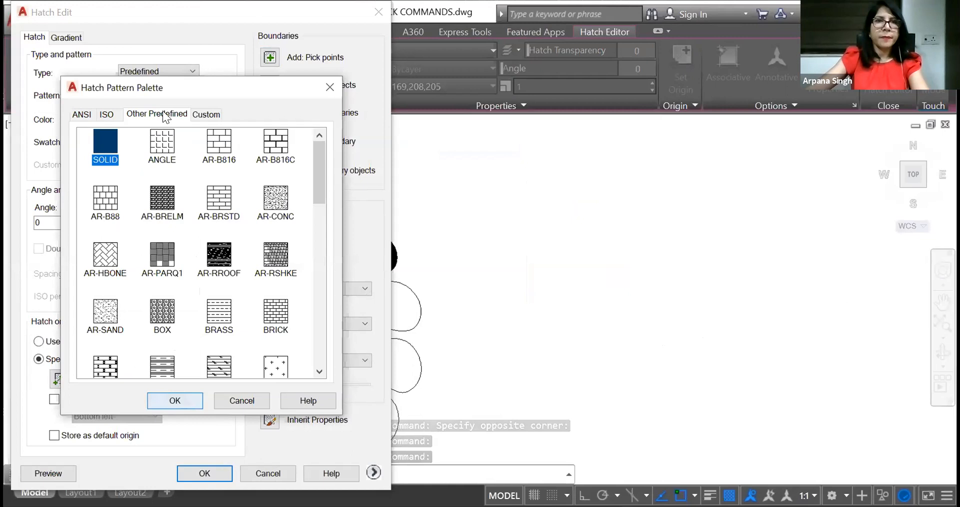
left_click(188, 401)
Set the petal hatch's color to the true color 228,154,144 and apply the edit.
left_click(159, 117)
left_click(154, 257)
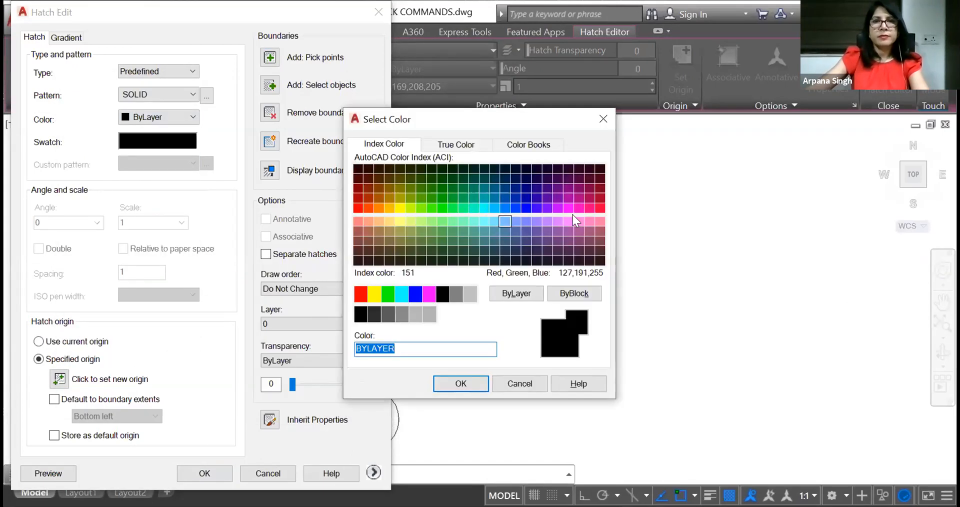
left_click(456, 144)
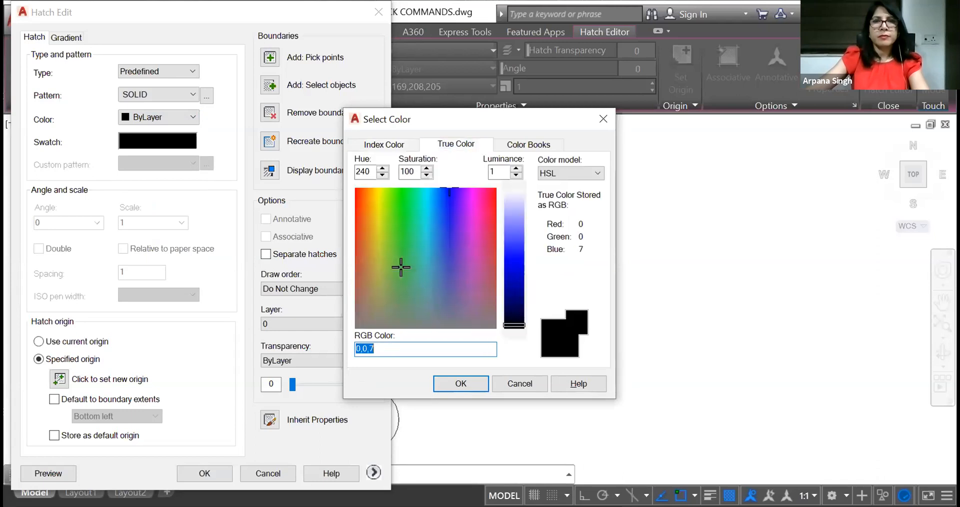
left_click(369, 276)
left_click(358, 240)
left_click(514, 229)
left_click(461, 385)
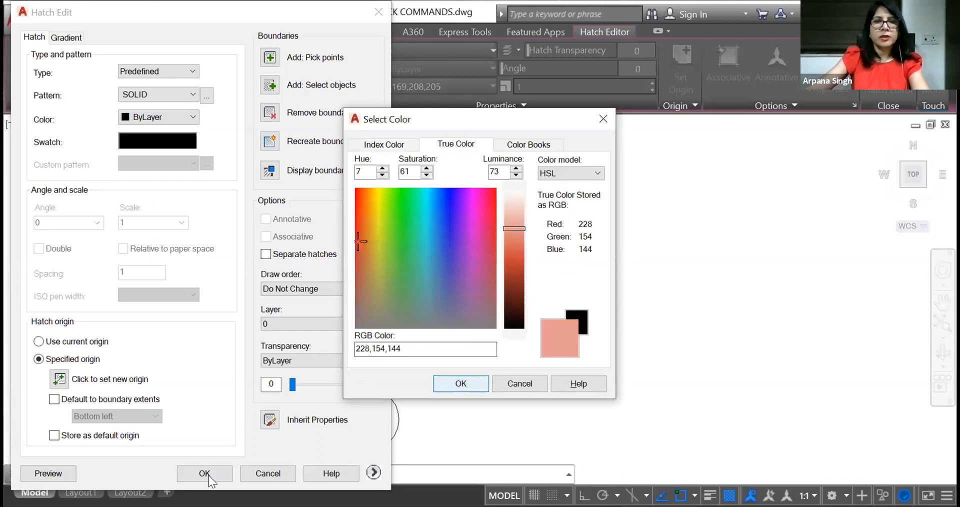
left_click(202, 473)
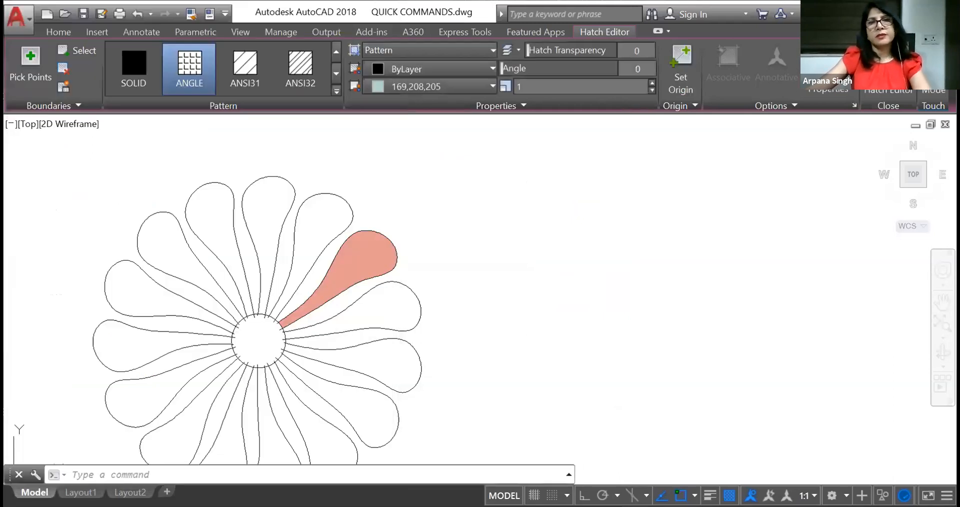
scroll(440, 214, "down", 3)
scroll(430, 223, "up", 3)
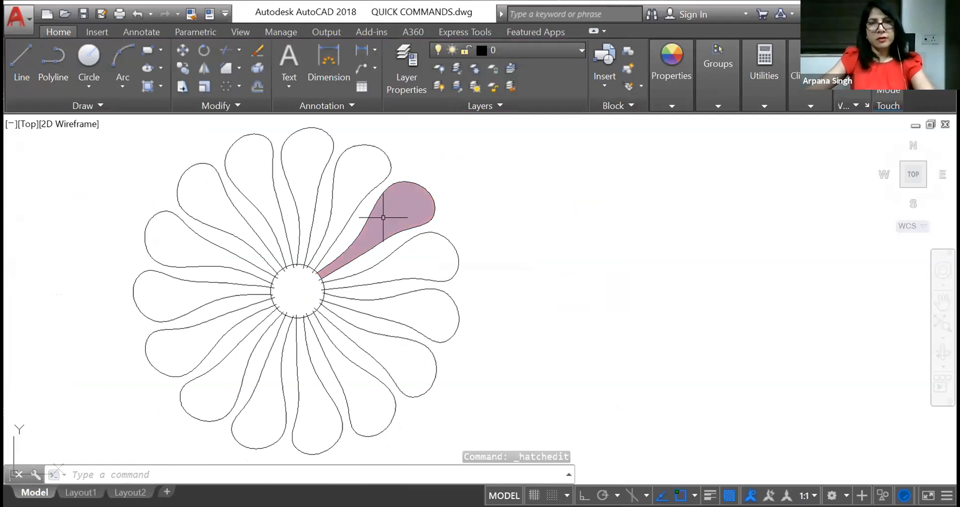
Reopen the petal's hatch settings, view the predefined pattern palette, and close them without changes.
left_click(393, 213)
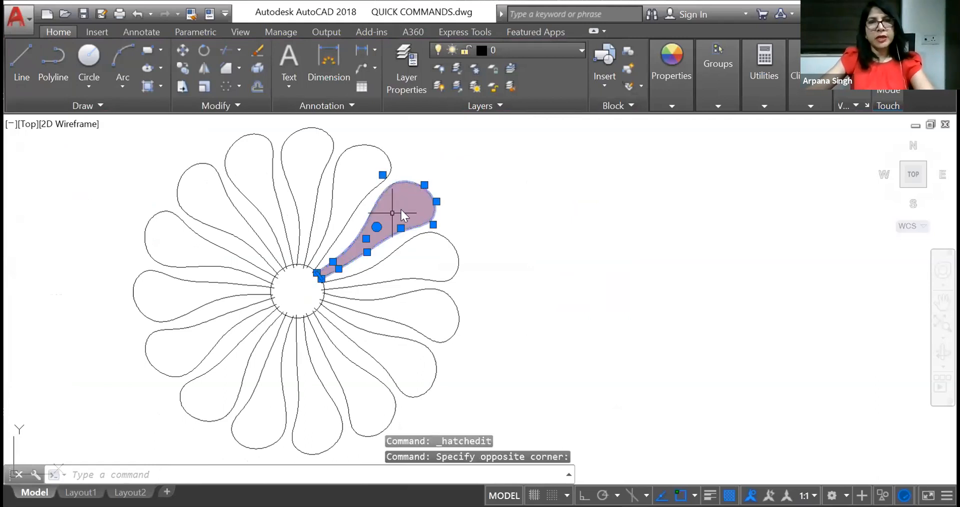
right_click(442, 152)
left_click(443, 149)
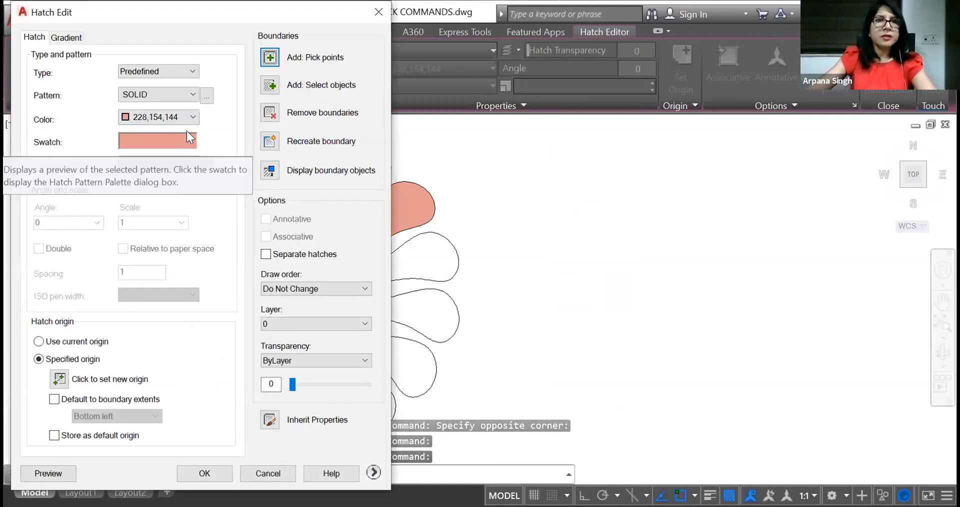
left_click(206, 95)
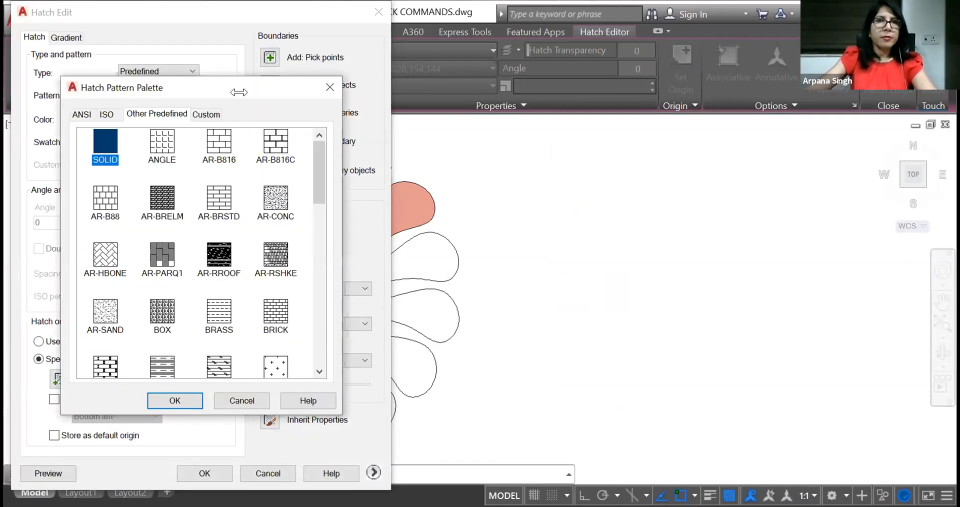
left_click(330, 88)
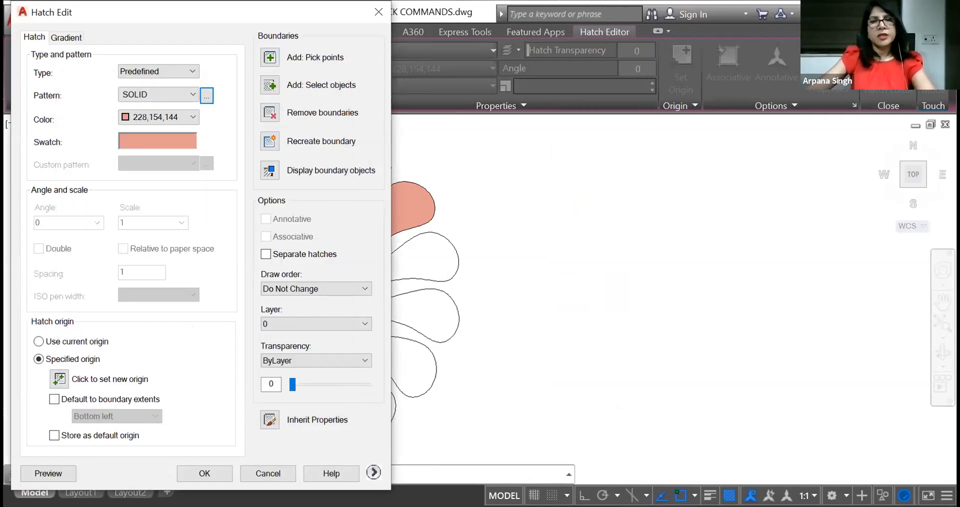
key("Escape")
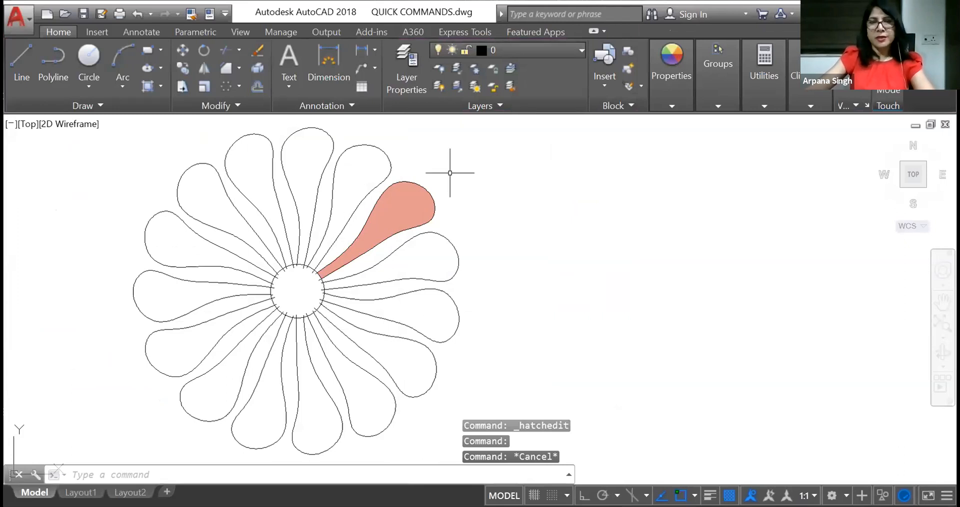
Erase the whole flower, including its center circle and the petal hatch.
scroll(452, 200, "down", 4)
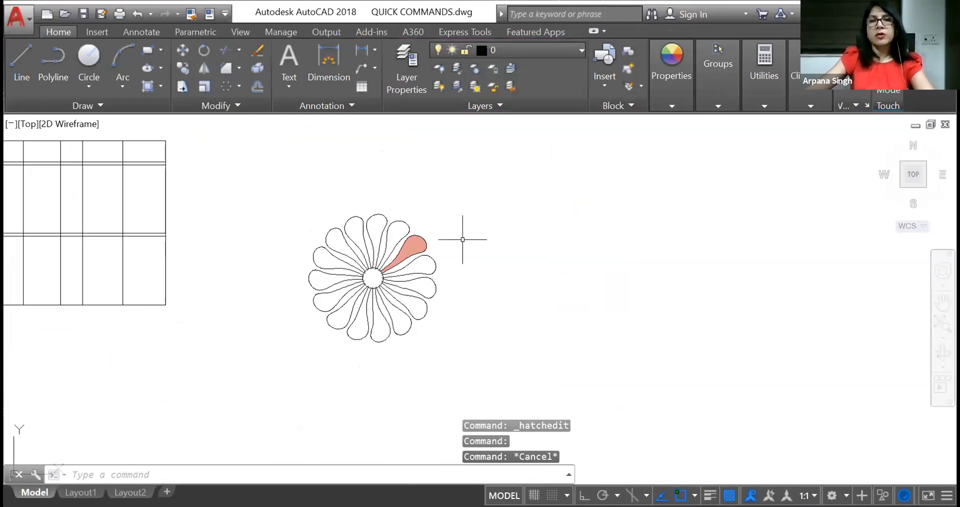
left_click(487, 194)
left_click(305, 355)
type("e")
key("Return")
Draw a closed, roughly heart-shaped spline through fit points in the empty area beside the line grid.
left_click(81, 104)
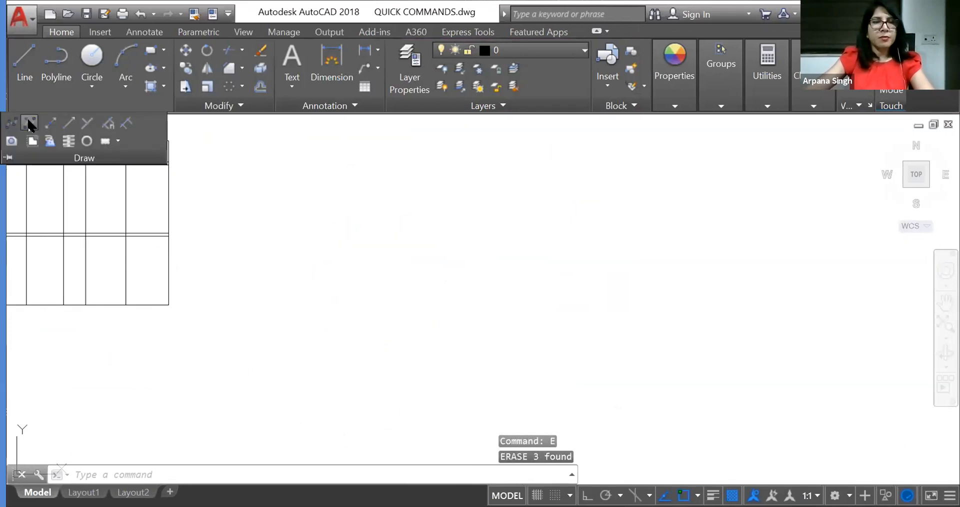
left_click(29, 123)
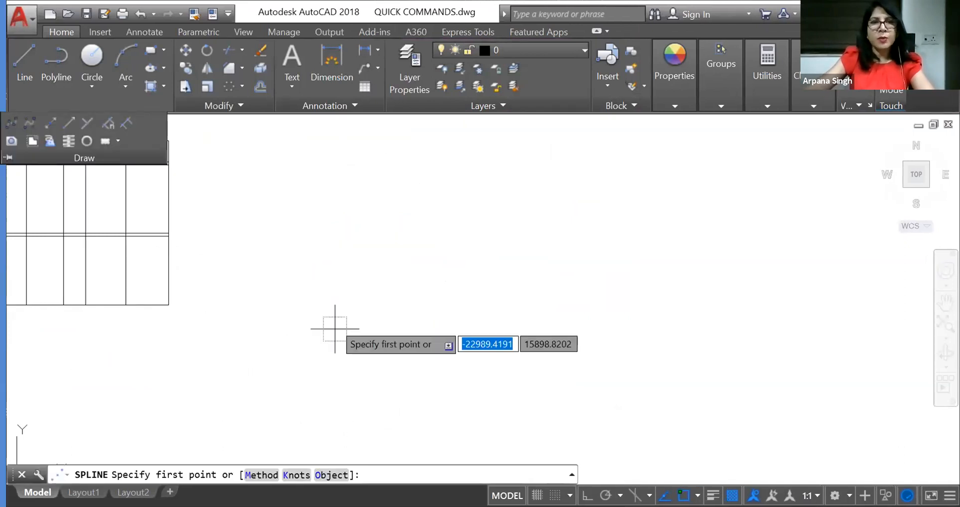
left_click(307, 267)
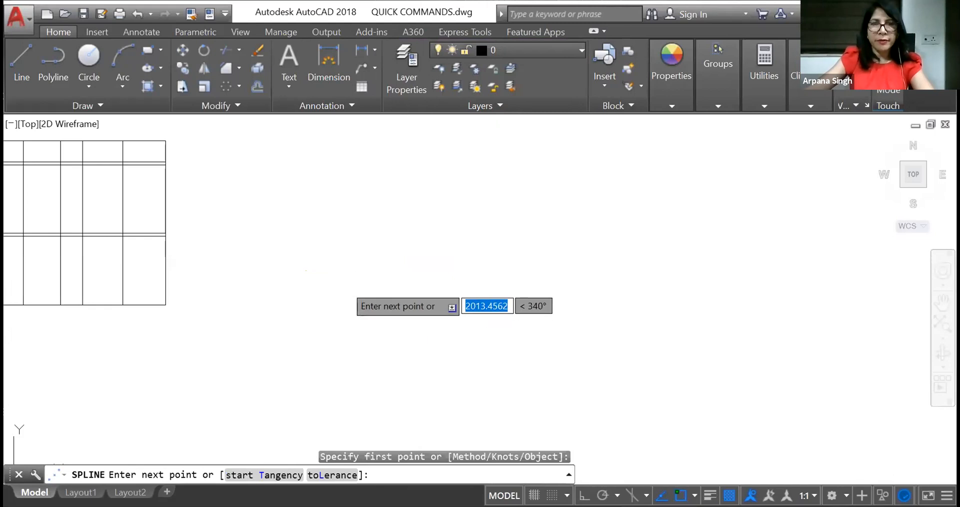
left_click(354, 289)
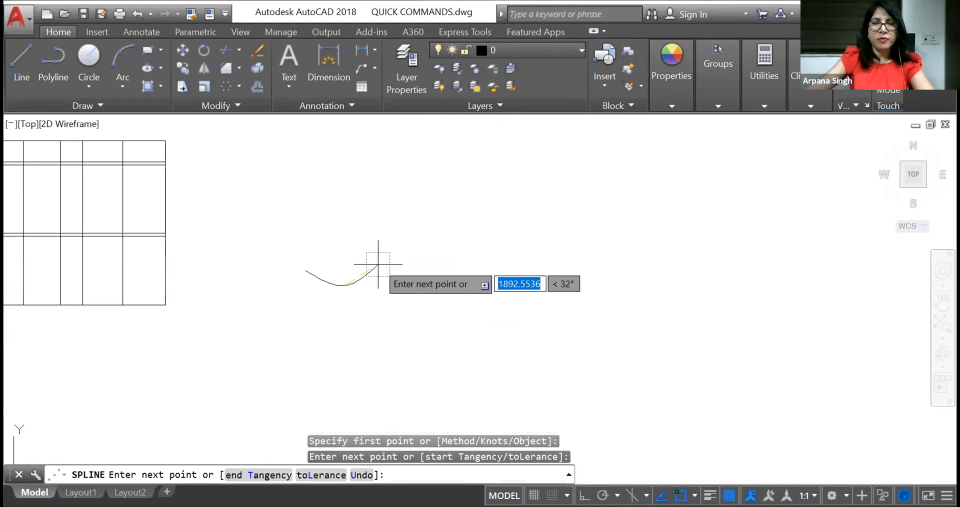
left_click(380, 265)
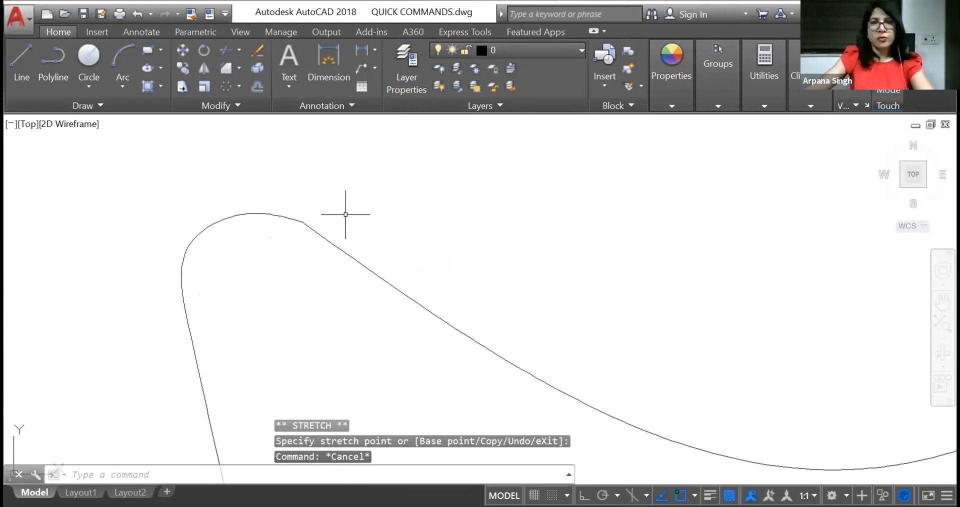
scroll(346, 214, "down", 10)
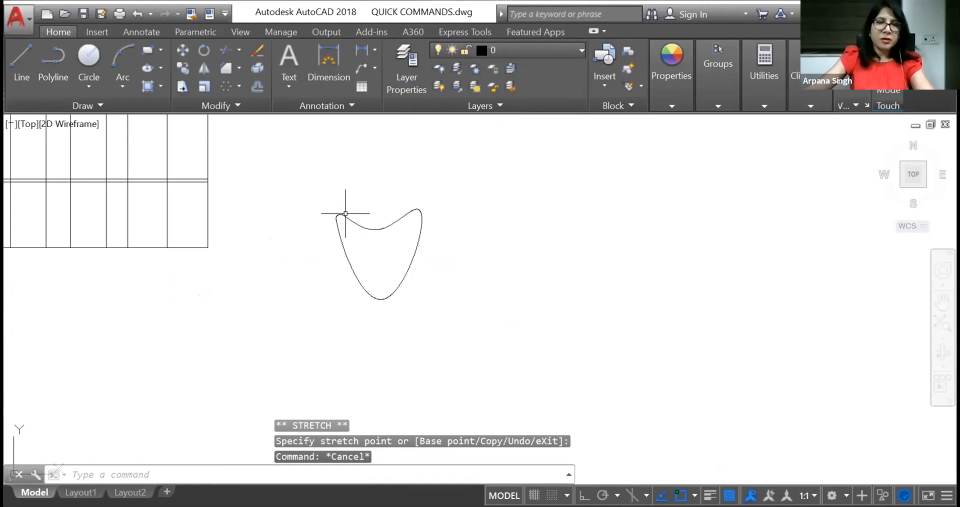
key("Escape")
key("Escape")
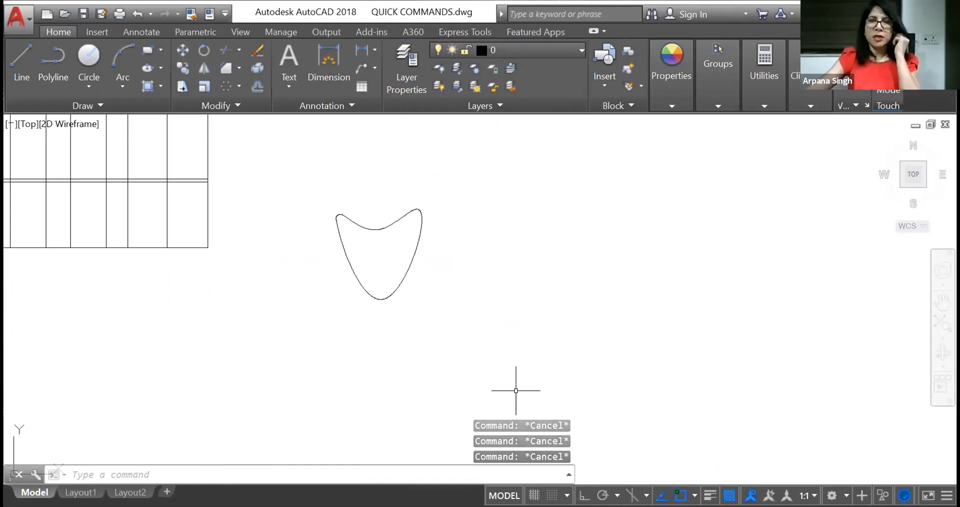
Erase the heart-shaped spline.
mouse_move(404, 212)
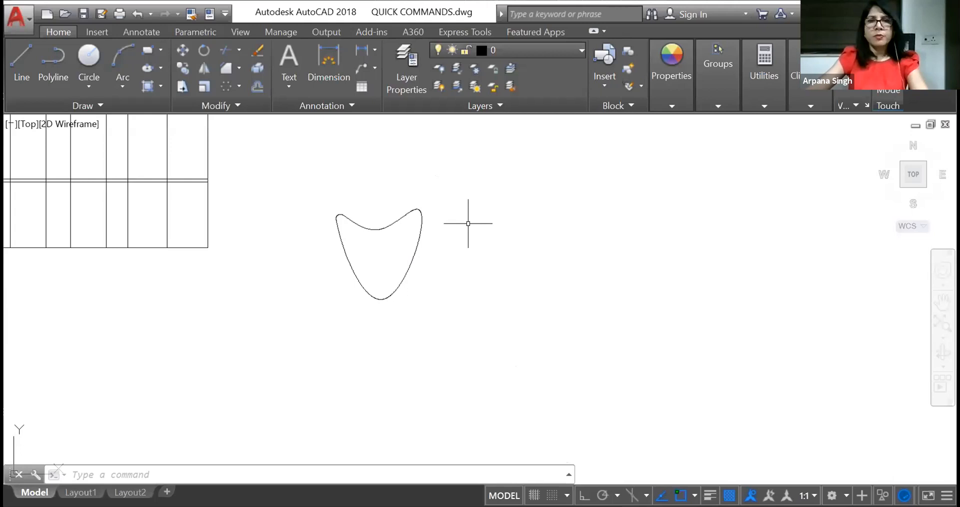
scroll(480, 171, "down", 2)
left_click(478, 173)
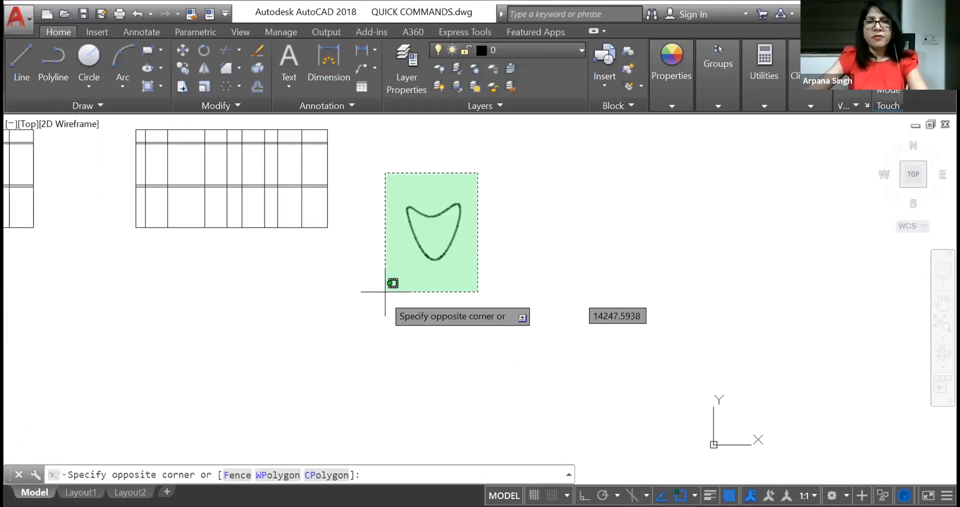
left_click(379, 306)
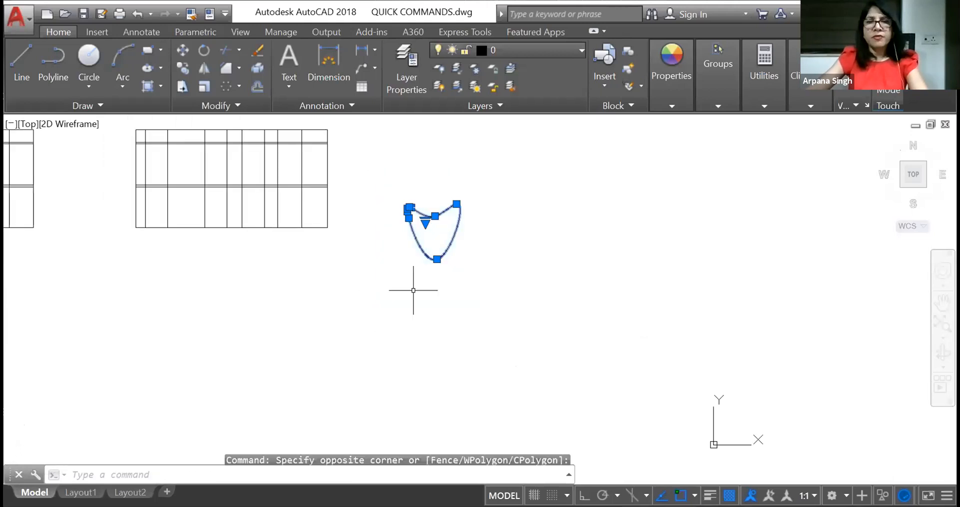
type("e")
key("Return")
Review the list of quick commands beside the floor plan to find the command that follows Spline.
scroll(436, 285, "down", 2)
scroll(380, 329, "down", 2)
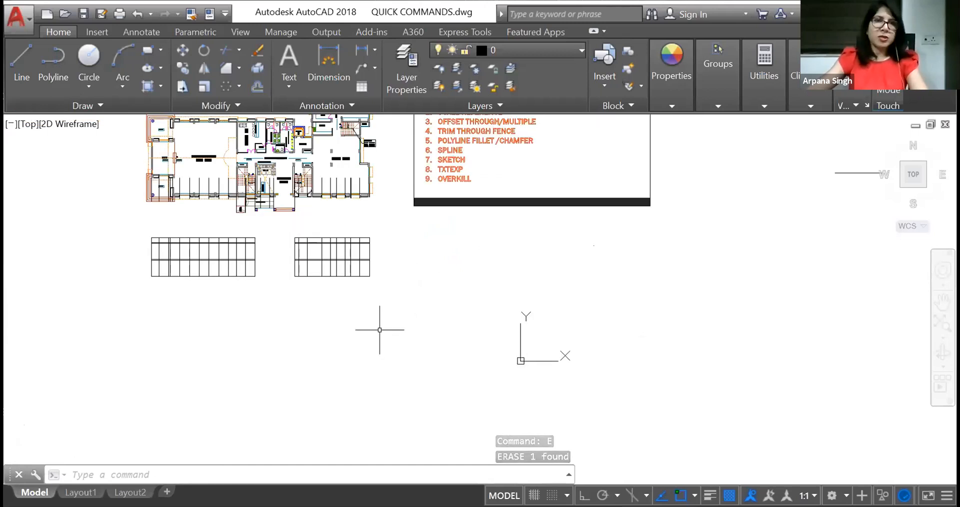
scroll(432, 246, "up", 2)
scroll(455, 285, "down", 2)
middle_click_drag(467, 243, 461, 277)
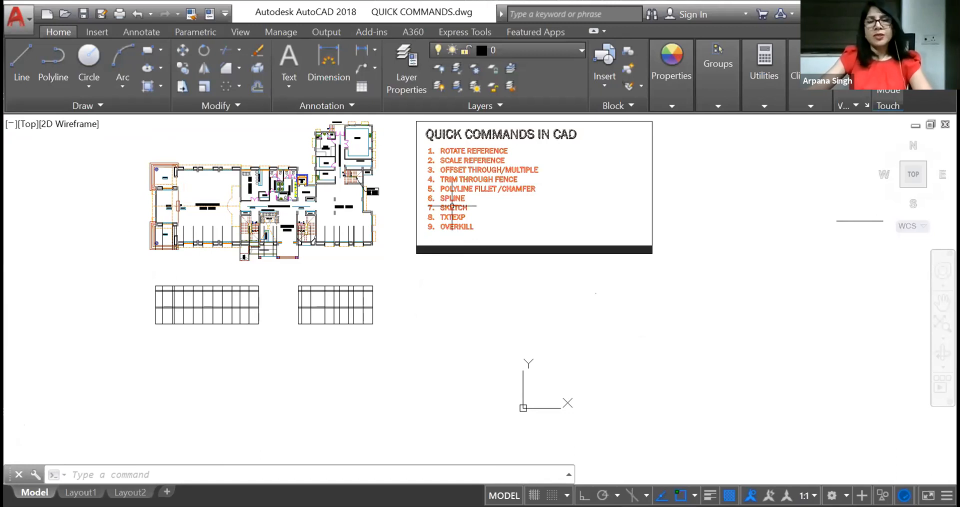
scroll(455, 207, "up", 4)
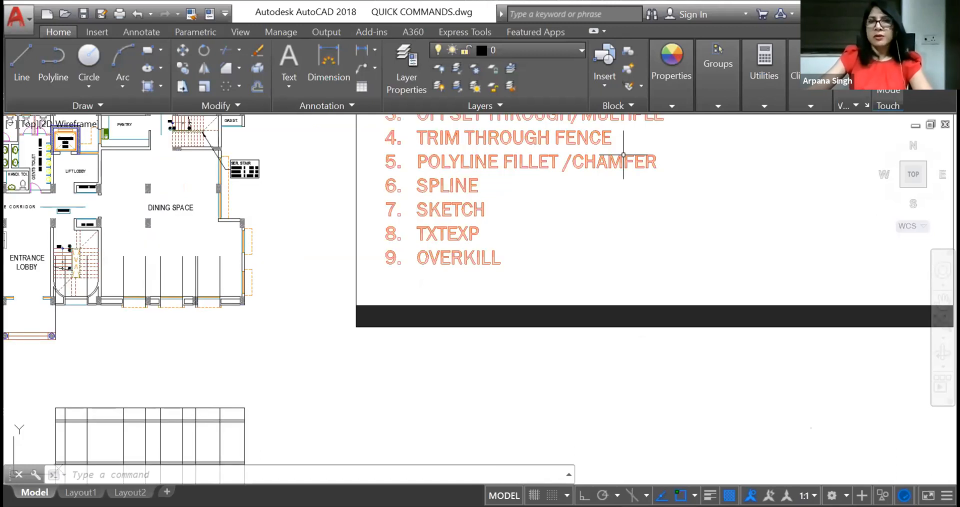
scroll(395, 290, "down", 2)
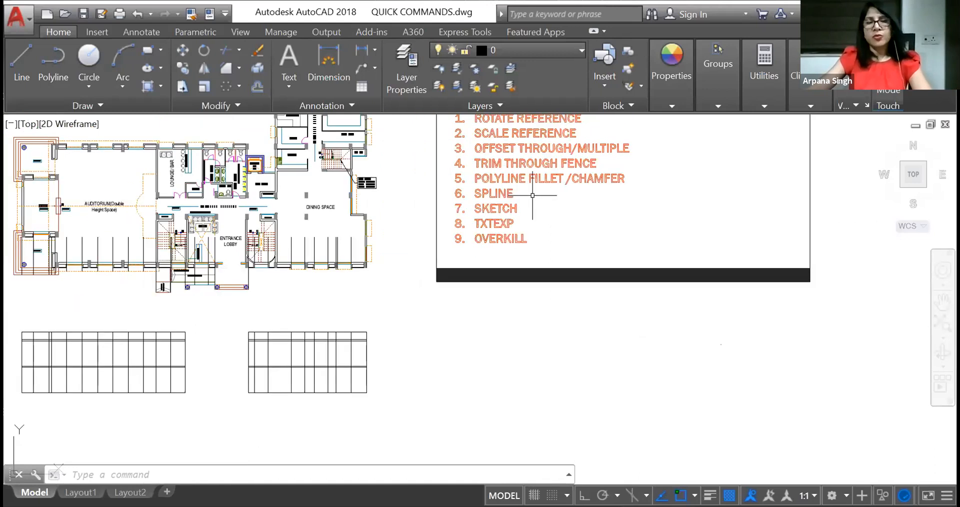
scroll(396, 290, "down", 2)
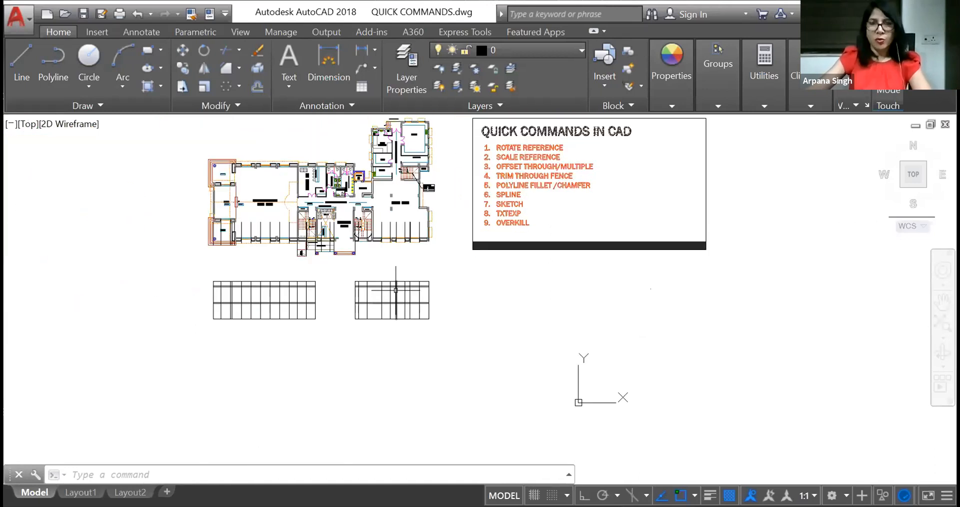
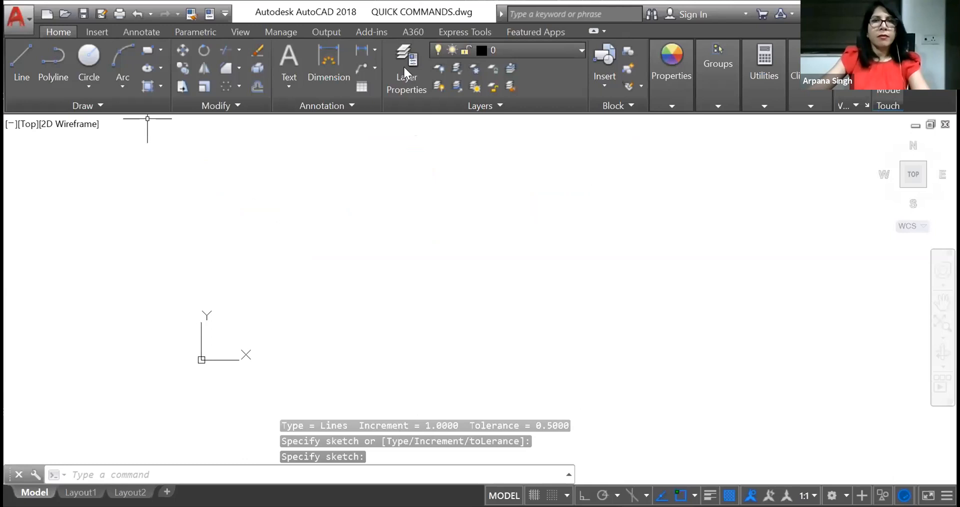
Make the DIMENSION layer current and use the SKETCH command to draw four freehand strokes resembling a letter M.
left_click(403, 65)
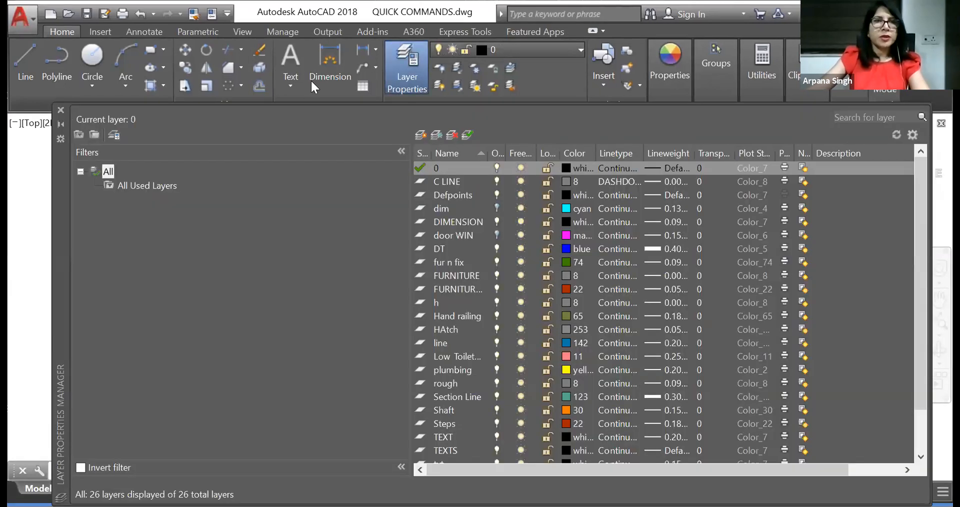
left_click(458, 222)
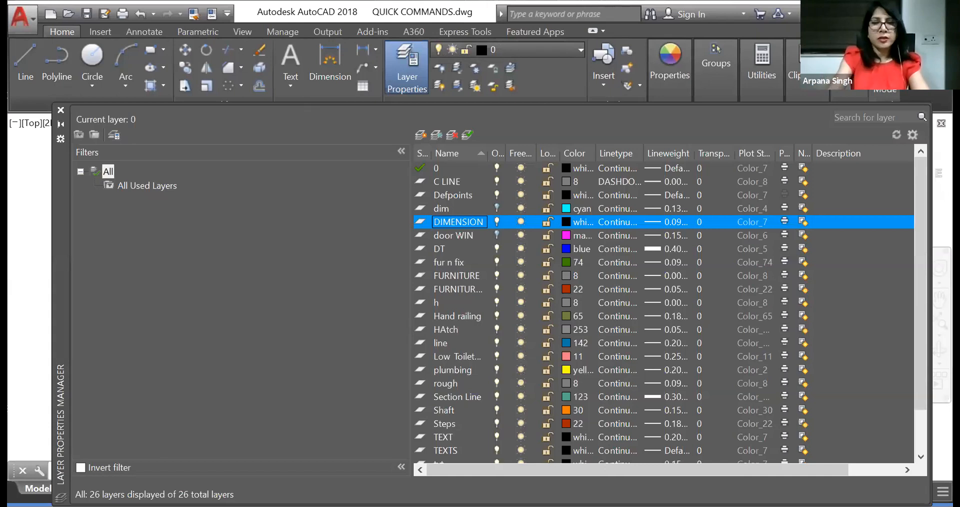
type("sketch")
key("Return")
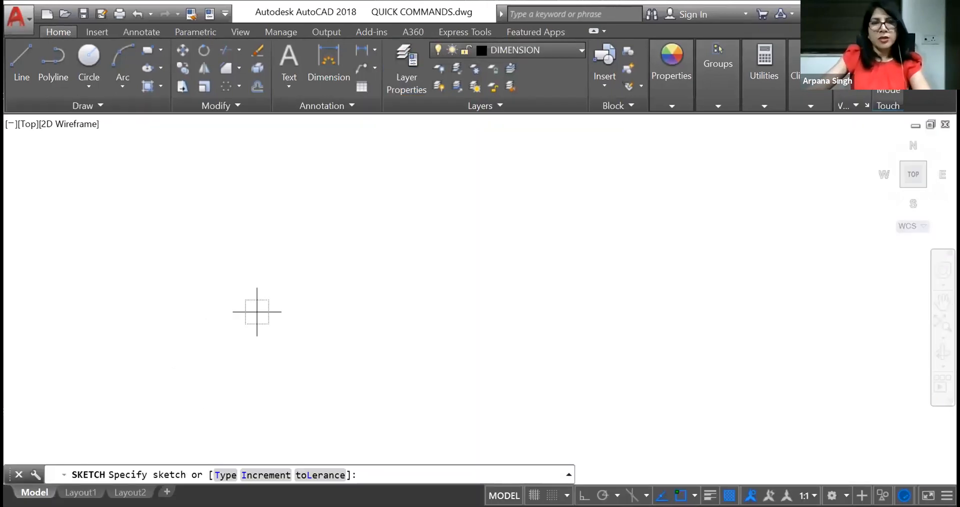
left_click(256, 276)
mouse_move(256, 276)
left_mouse_down()
mouse_move(253, 343)
mouse_move(248, 275)
mouse_move(284, 364)
mouse_move(302, 274)
mouse_move(295, 317)
mouse_move(321, 289)
mouse_move(336, 369)
left_mouse_up()
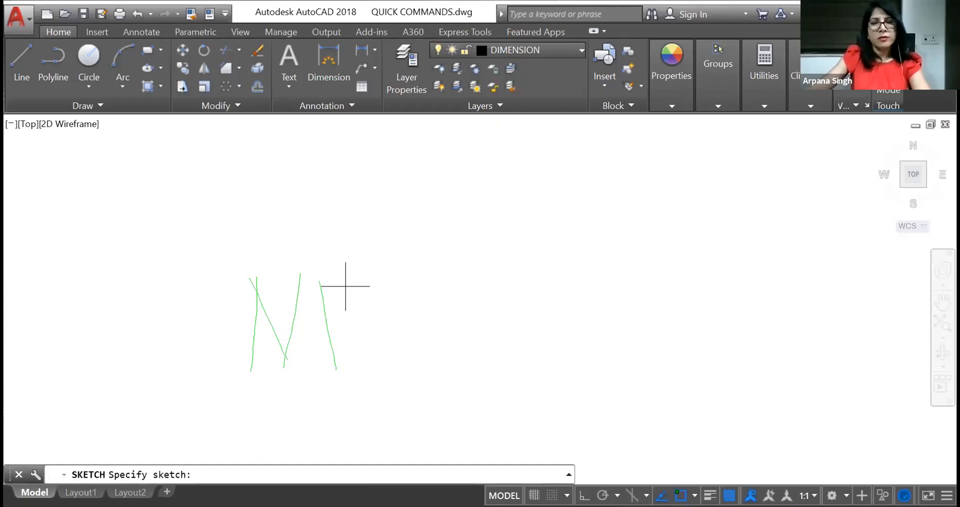
key("Return")
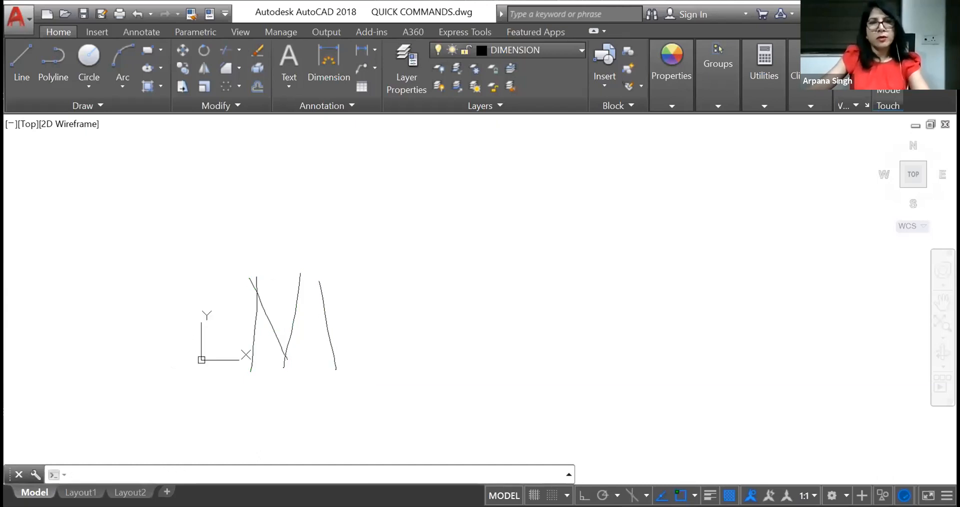
Undo the M-shaped freehand sketch and the layer change.
key("ctrl+z")
mouse_move(275, 258)
left_mouse_down()
mouse_move(246, 341)
mouse_move(259, 283)
left_mouse_up()
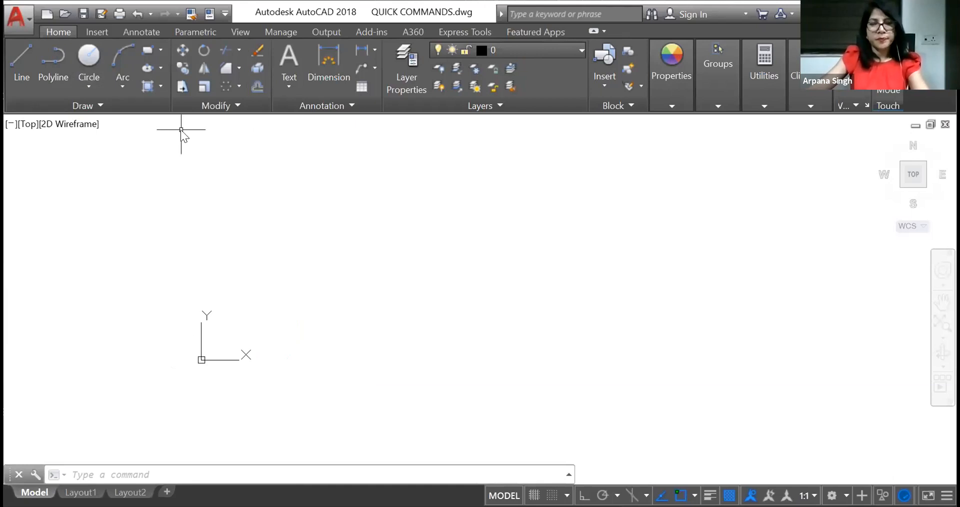
Try the SKETCH command by writing a name in freehand strokes in the empty area around the origin.
type("SKETCH")
key("Return")
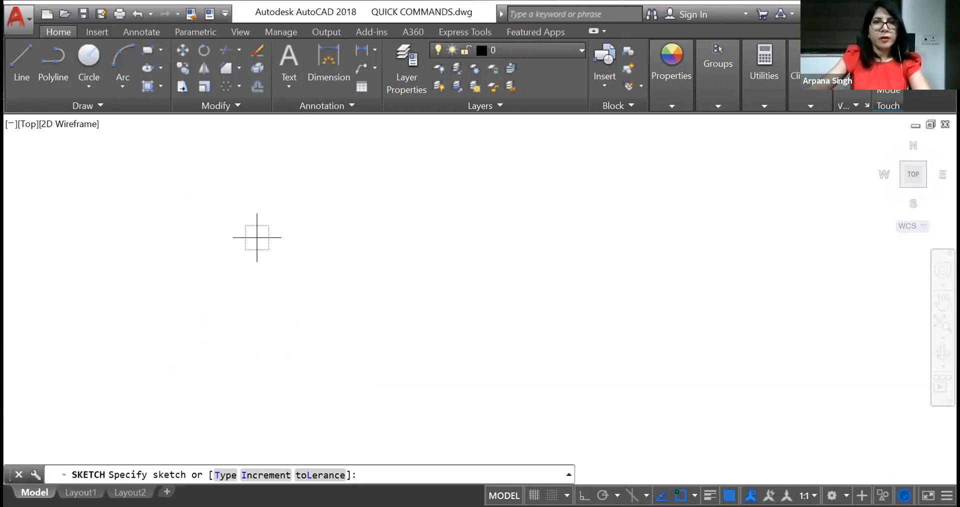
left_click_drag(261, 234, 220, 335)
left_click_drag(264, 233, 279, 332)
mouse_move(237, 312)
left_mouse_down()
mouse_move(269, 306)
mouse_move(295, 317)
mouse_move(295, 333)
left_mouse_up()
mouse_move(314, 290)
left_mouse_down()
mouse_move(292, 319)
mouse_move(338, 293)
mouse_move(306, 330)
mouse_move(338, 286)
left_mouse_up()
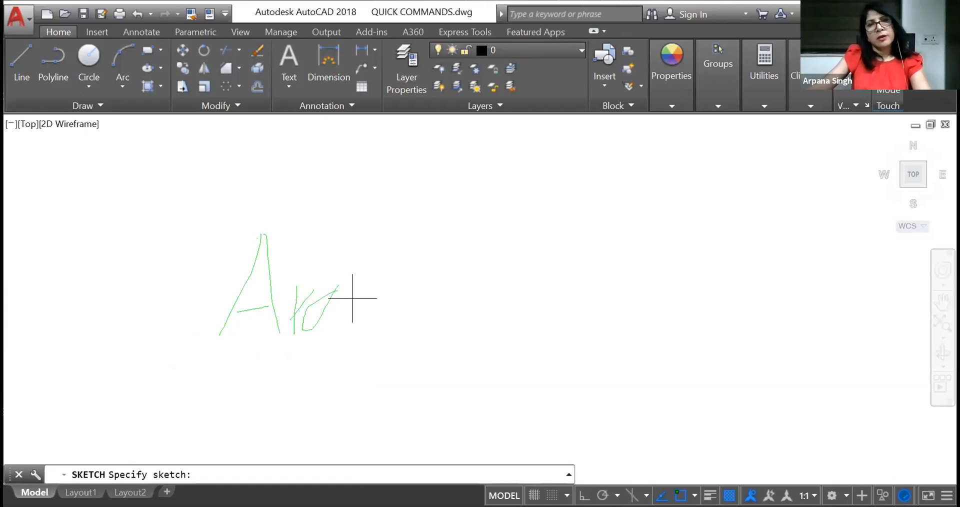
left_click_drag(339, 288, 350, 301)
mouse_move(353, 260)
left_mouse_down()
mouse_move(359, 331)
mouse_move(429, 311)
left_mouse_up()
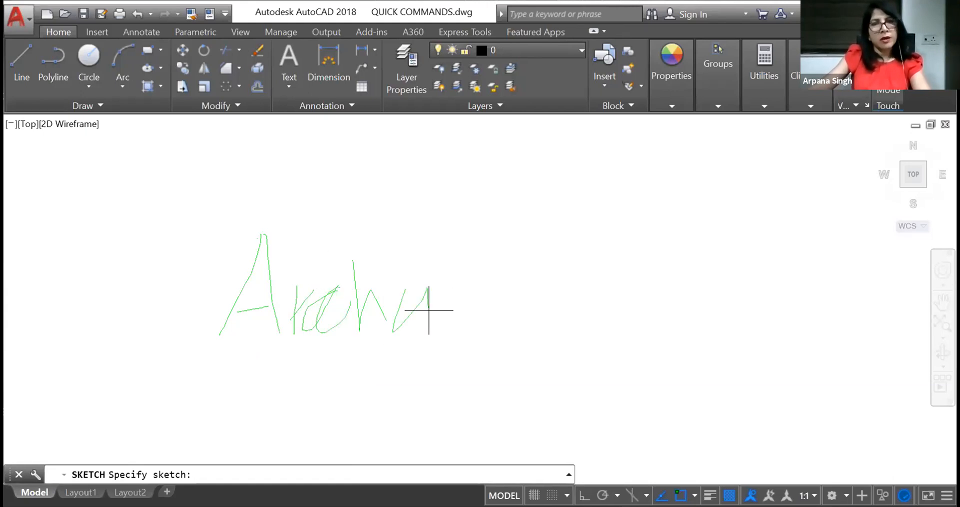
mouse_move(451, 281)
left_mouse_down()
mouse_move(481, 302)
mouse_move(494, 284)
mouse_move(575, 248)
left_mouse_up()
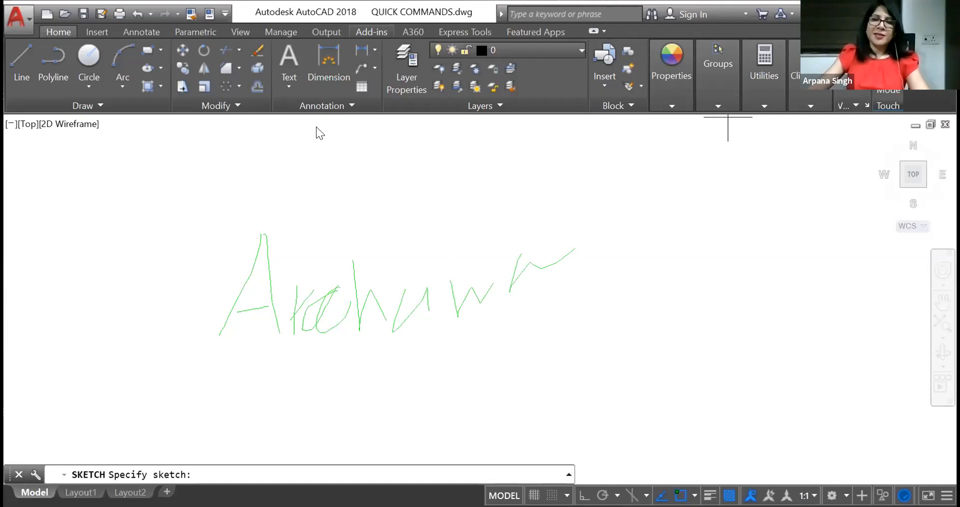
key("Escape")
Check which command follows SKETCH in the quick commands list and inspect the DINING SPACE label in the floor plan.
scroll(463, 315, "down", 6)
scroll(408, 248, "up", 4)
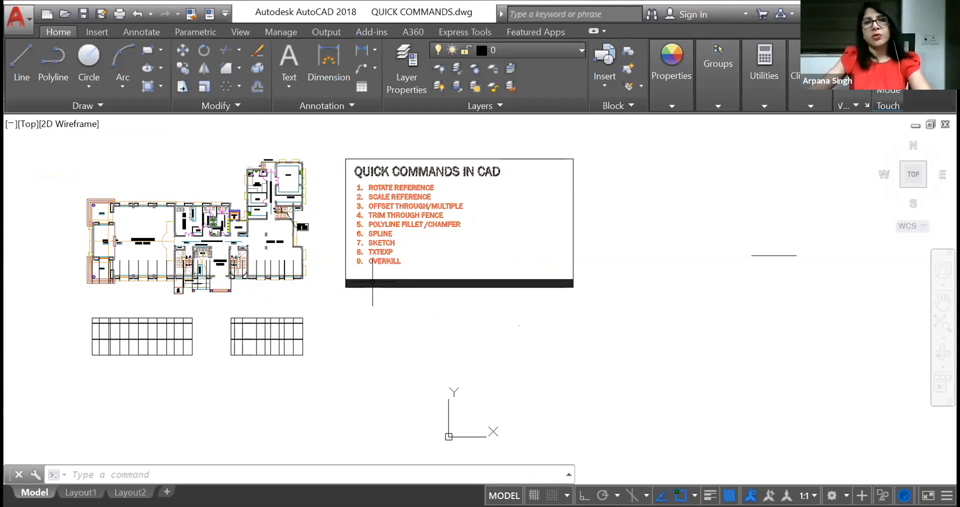
scroll(373, 282, "up", 2)
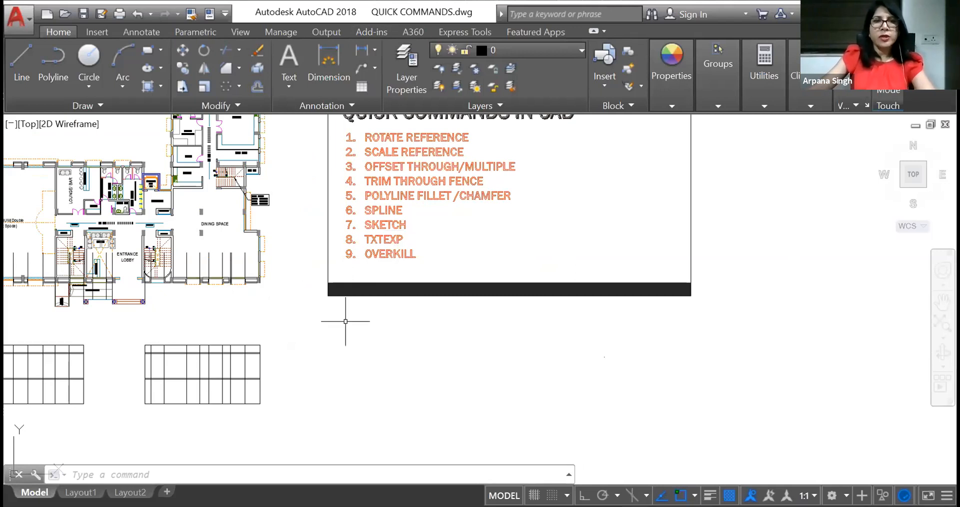
scroll(183, 233, "up", 6)
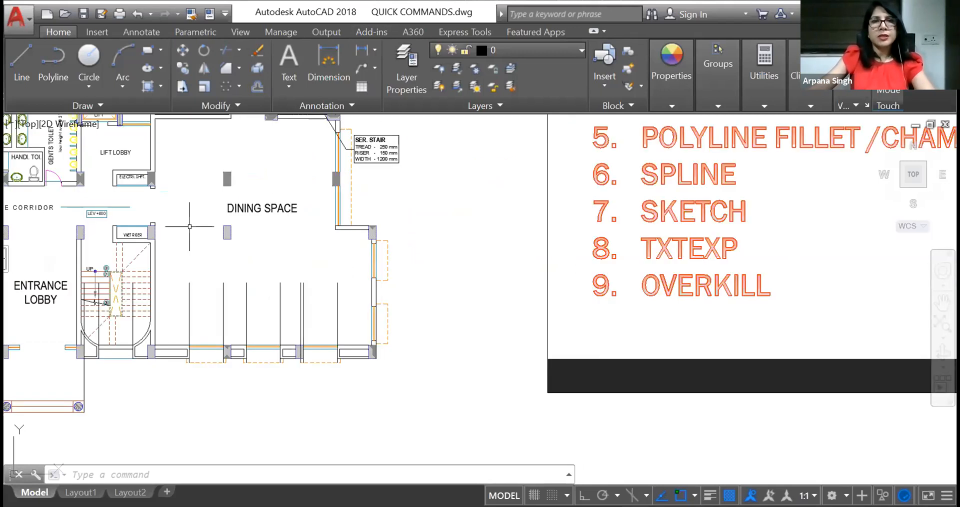
scroll(271, 210, "up", 4)
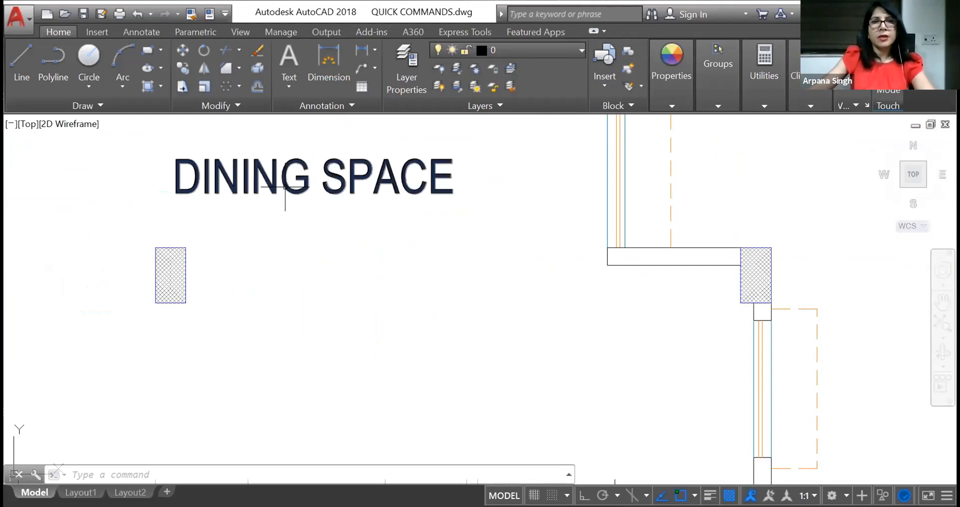
left_click(289, 193)
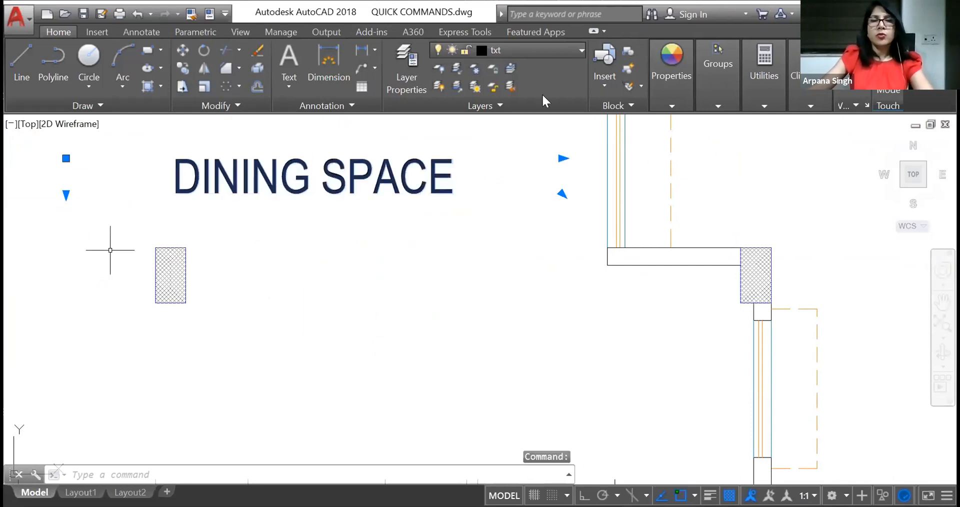
key("Escape")
key("Escape")
scroll(308, 202, "down", 8)
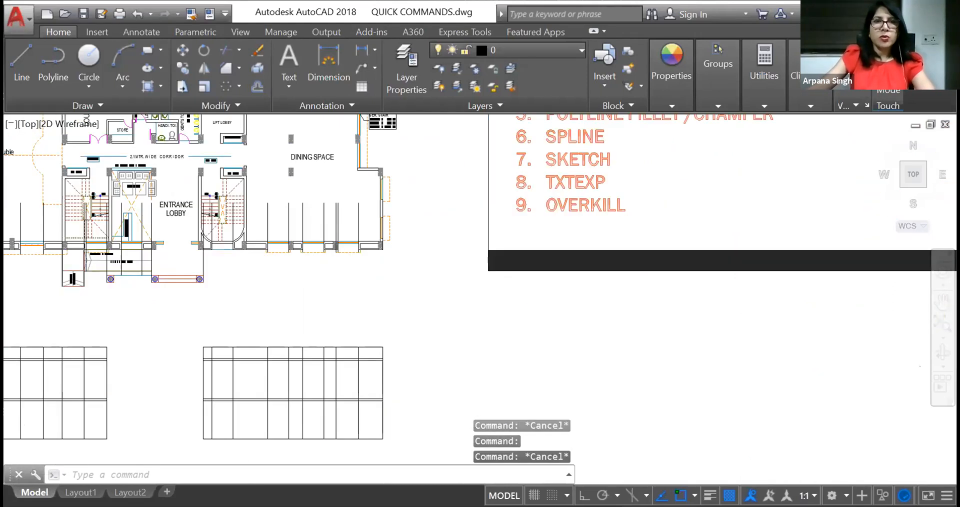
left_click(289, 84)
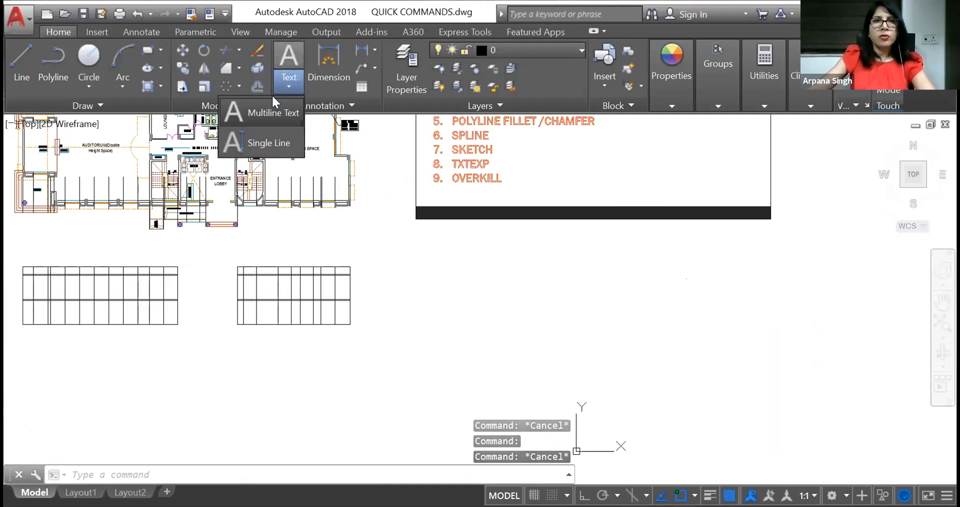
left_click(266, 113)
scroll(419, 321, "up", 4)
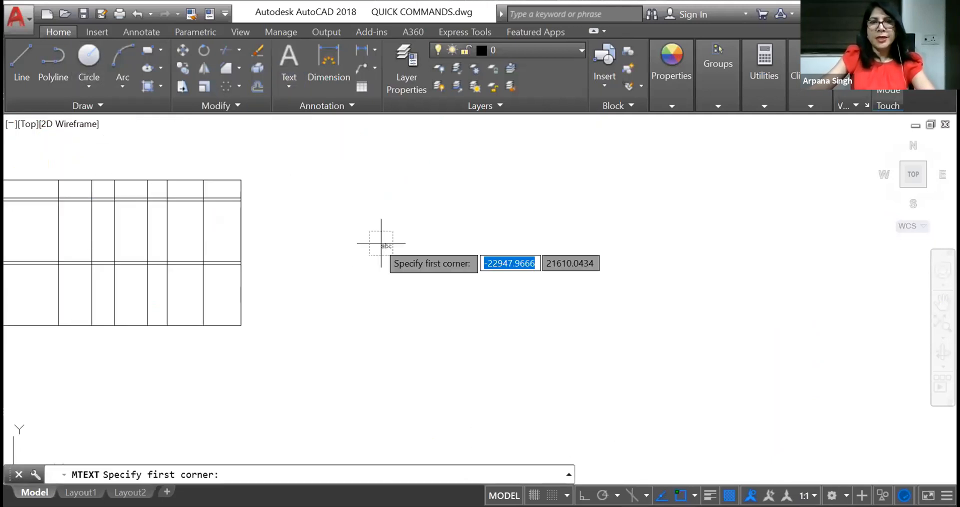
left_click(365, 235)
left_click(656, 305)
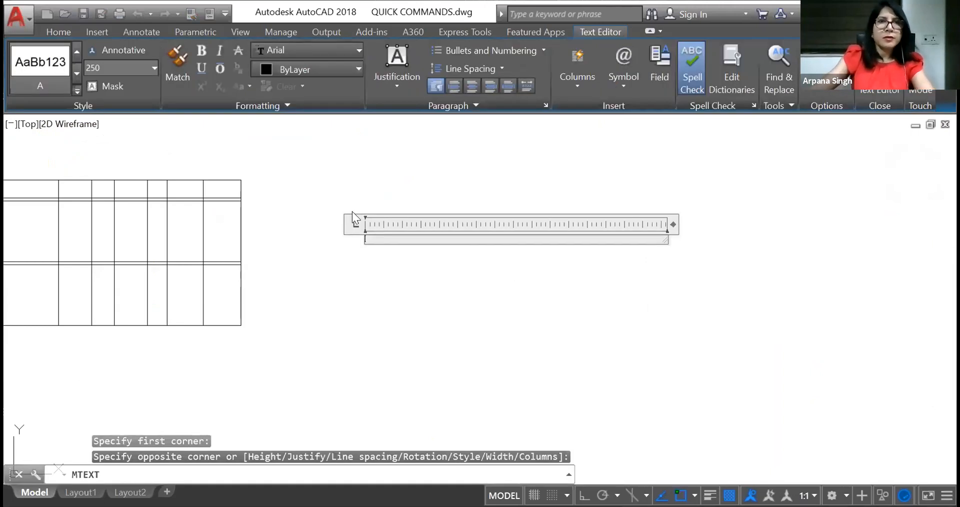
key("Escape")
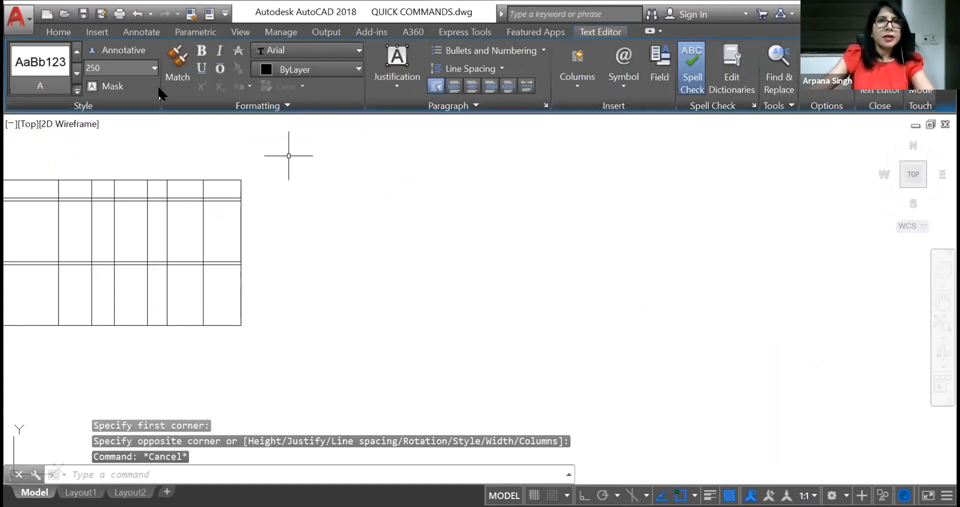
key("Escape")
key("Escape")
Set the height of text style A to 500 and apply the change.
left_click(325, 104)
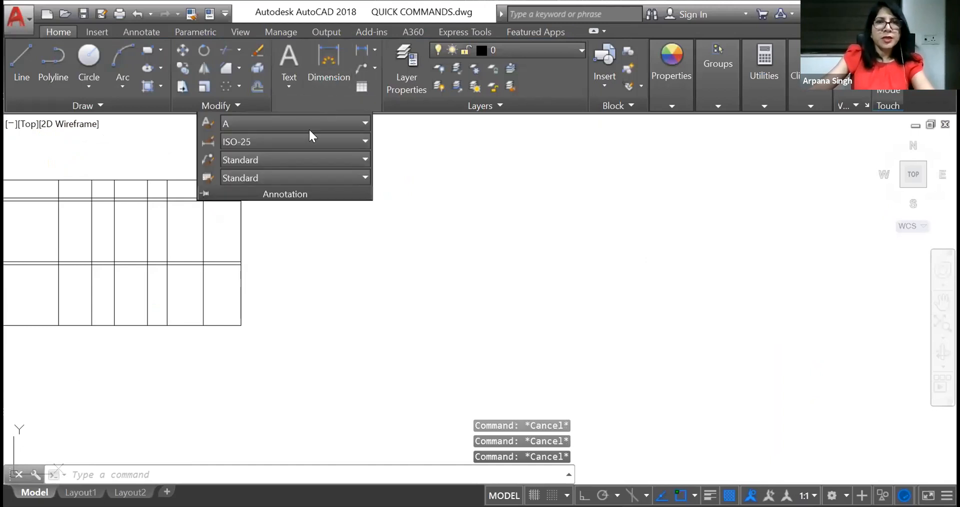
left_click(309, 128)
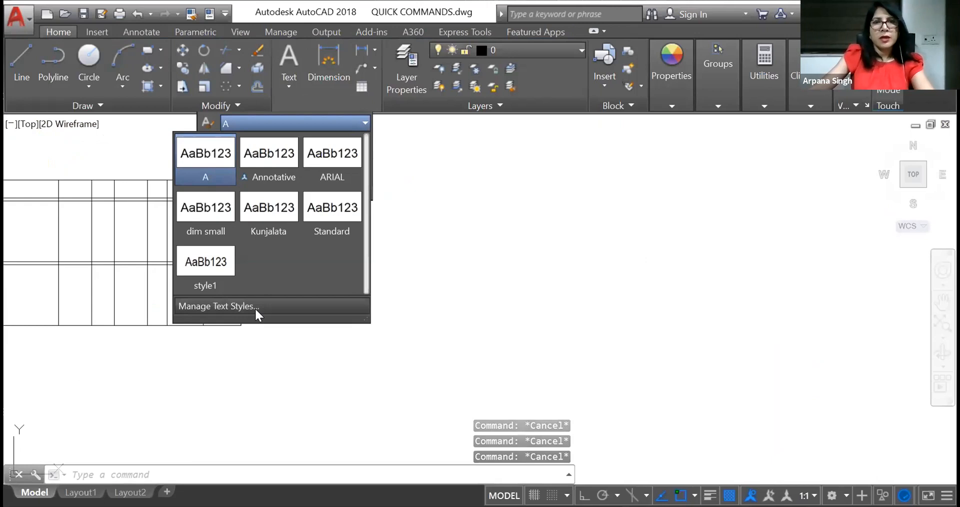
left_click(255, 310)
double_click(590, 257)
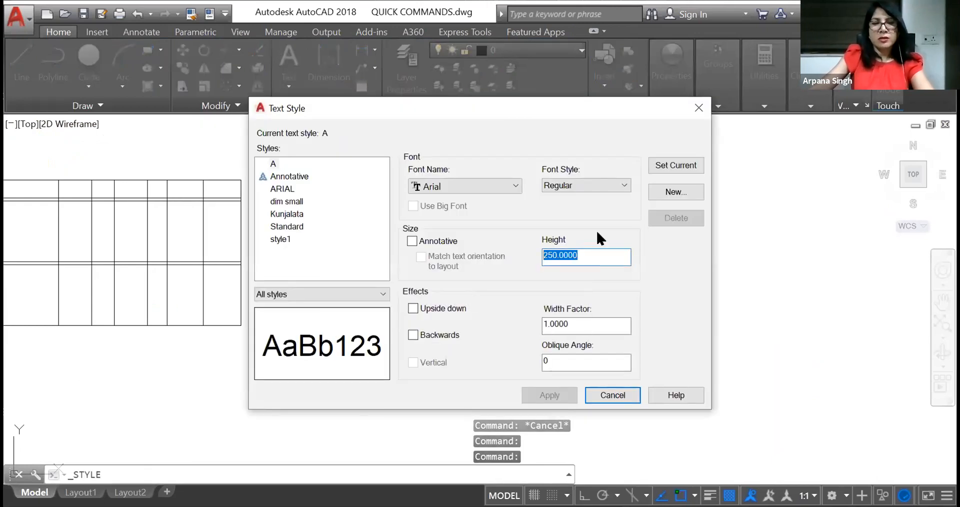
type("500")
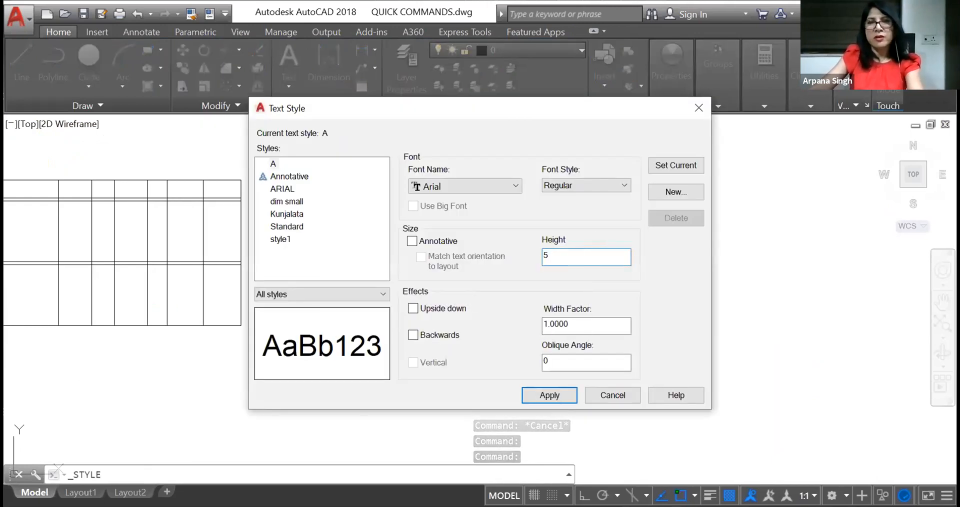
left_click(559, 397)
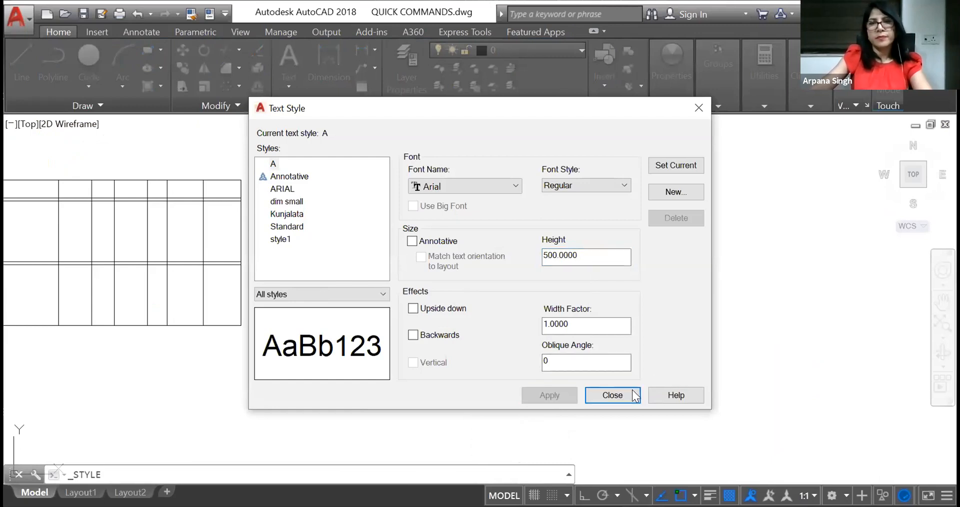
left_click(612, 394)
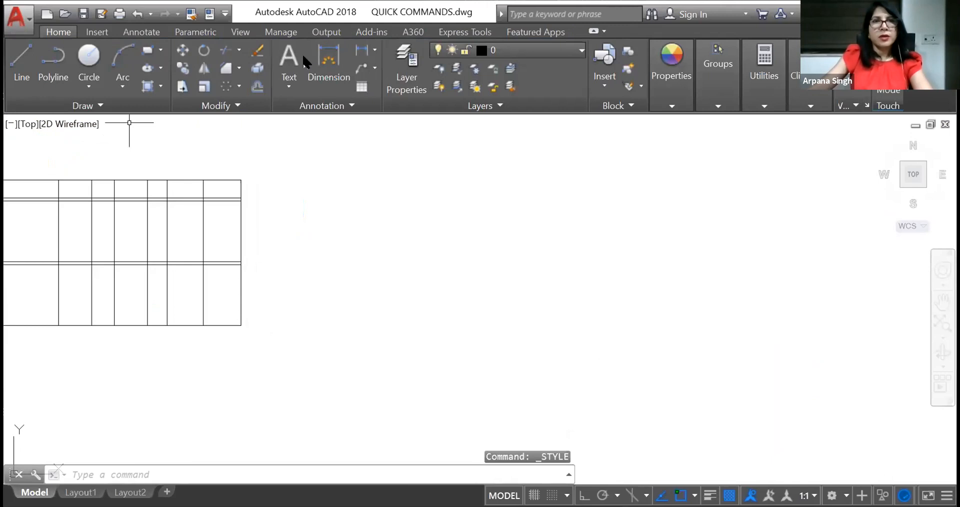
Place the multiline text "AutoCAD" in the empty area beside the line grid.
left_click(281, 70)
left_click(287, 123)
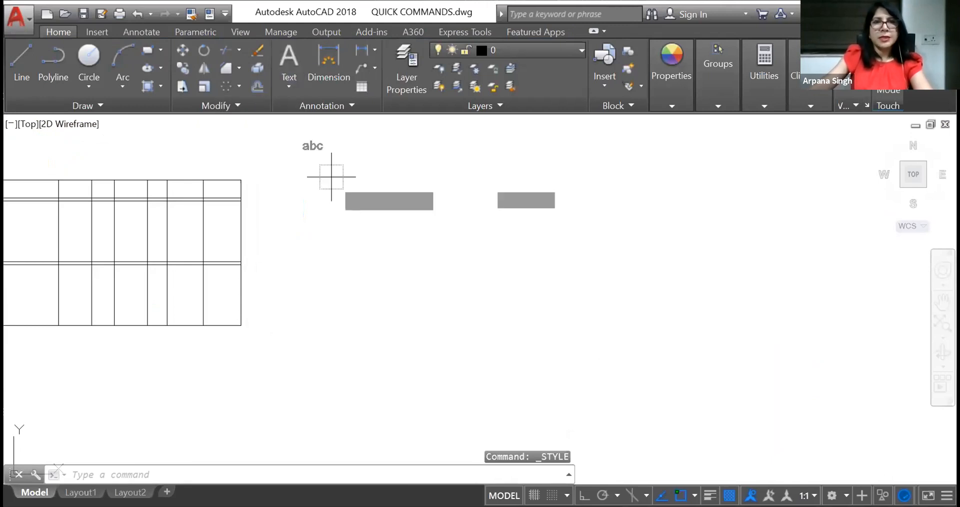
left_click(357, 220)
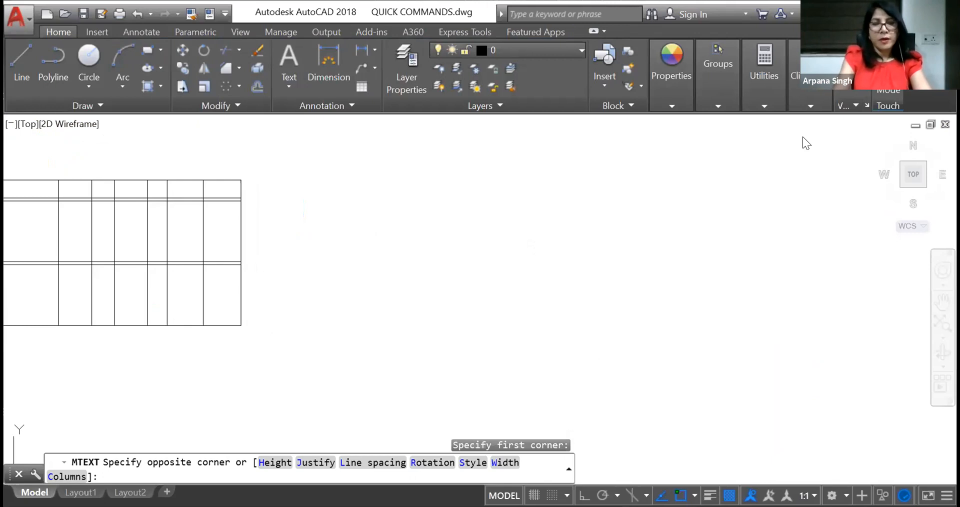
type("a")
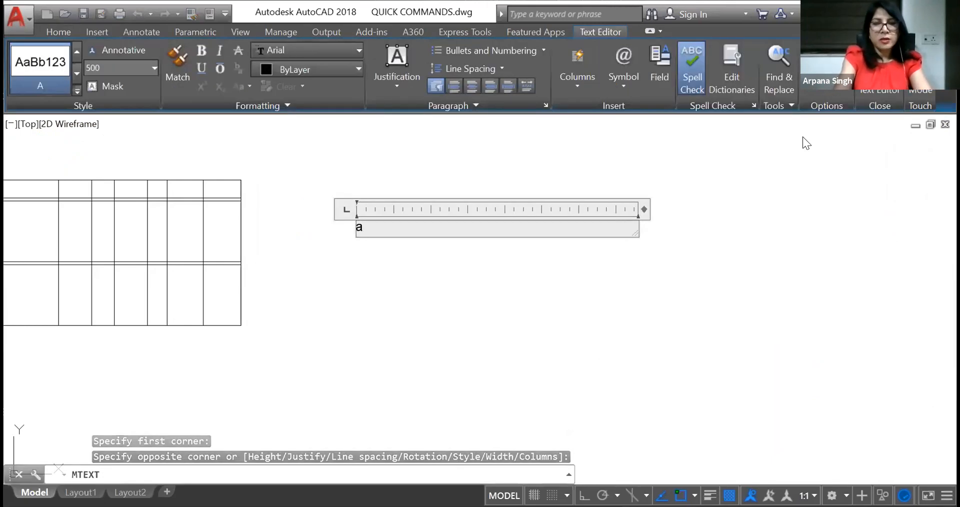
type("uto")
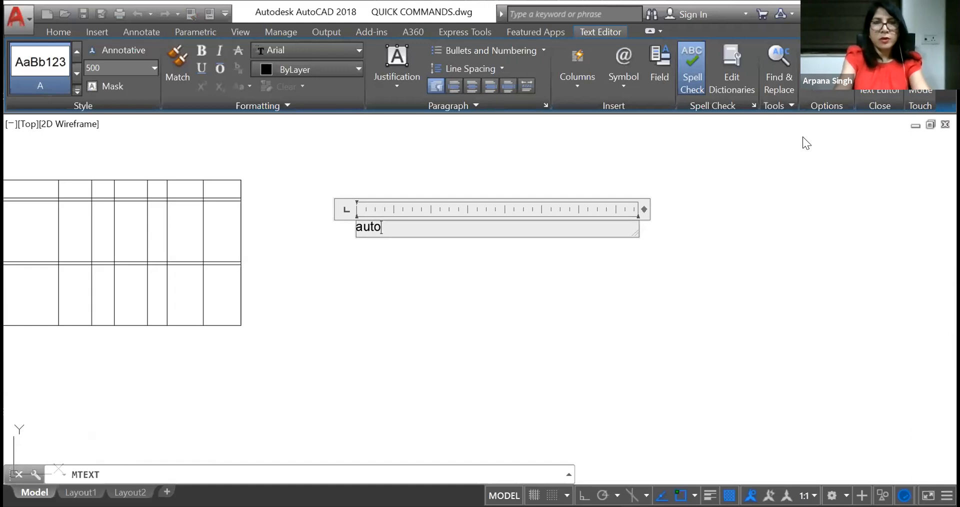
key("ctrl+a")
type("A")
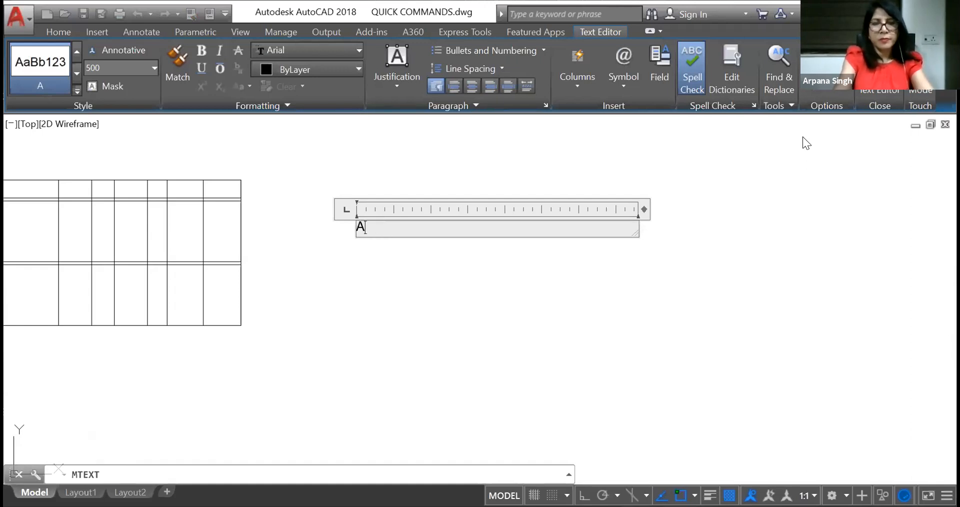
type("uto")
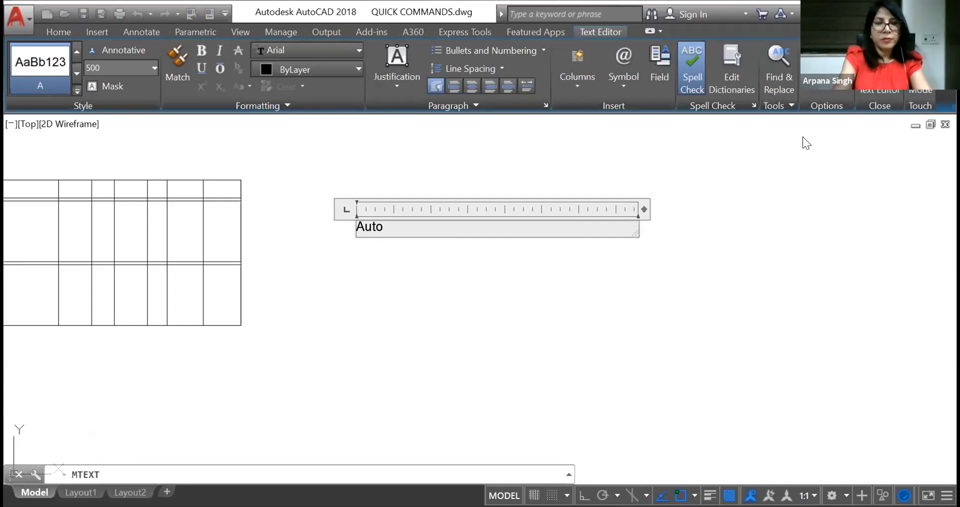
type("CAD")
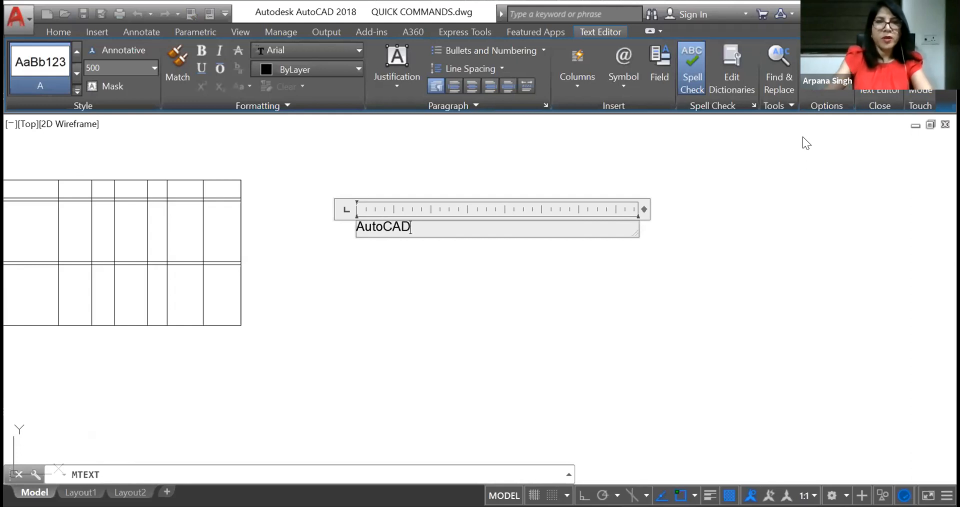
left_click(352, 416)
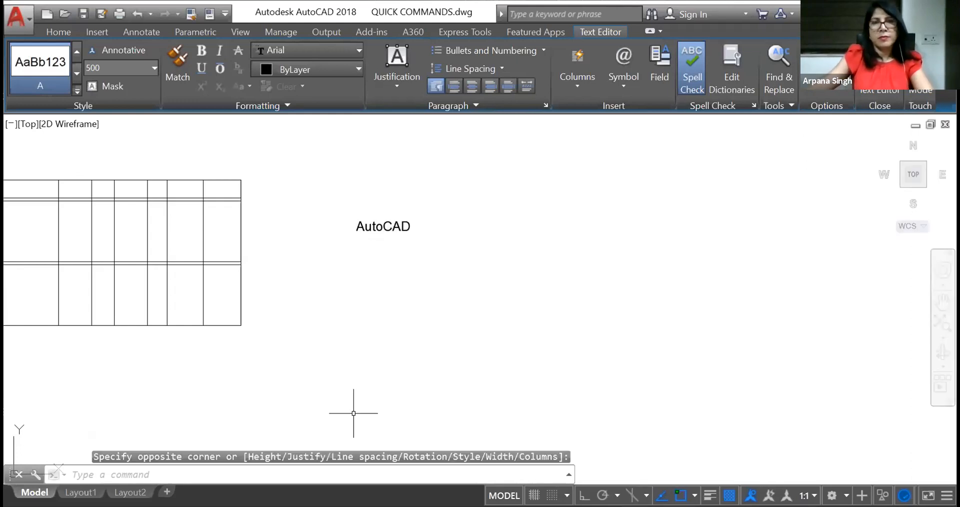
Try to start exploding the AutoCAD text with the command name TEXTEXP.
scroll(362, 250, "up", 5)
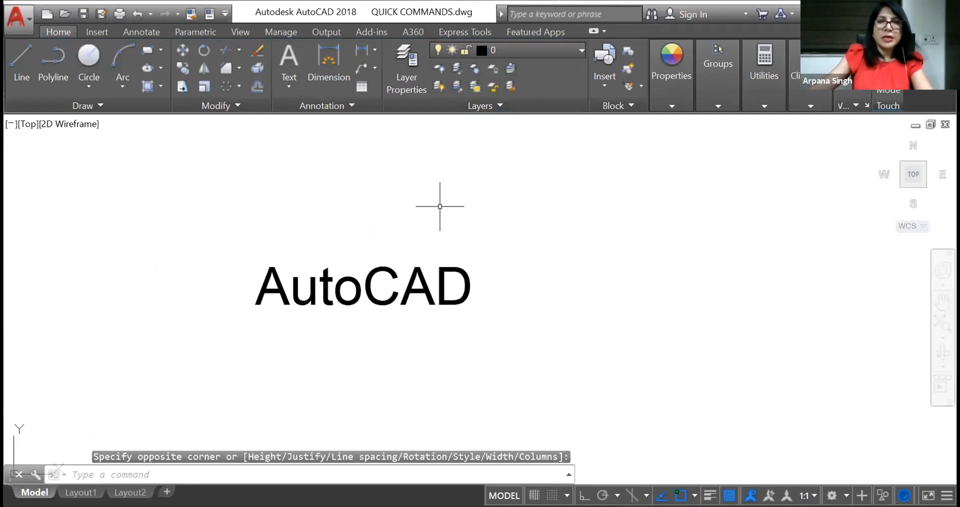
key("Escape")
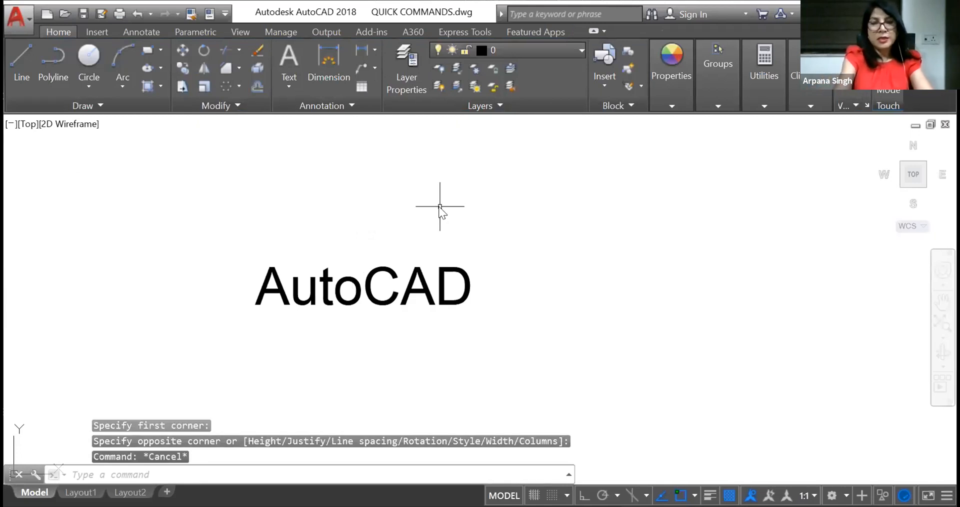
type("TEXTEXP")
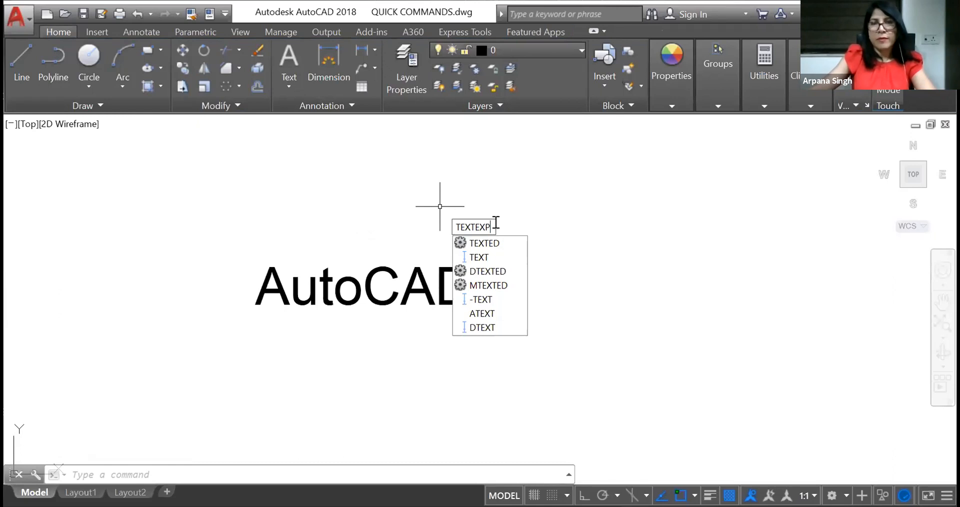
key("Return")
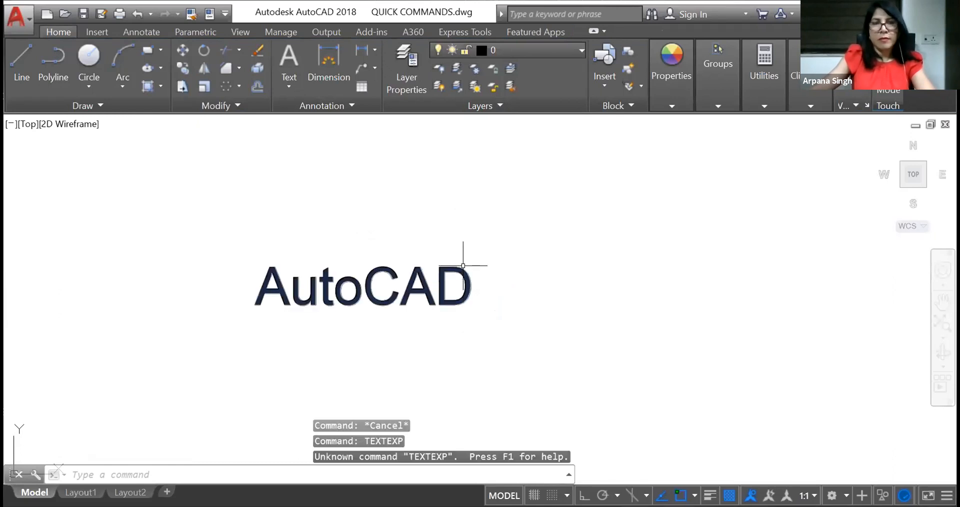
scroll(483, 353, "down", 4)
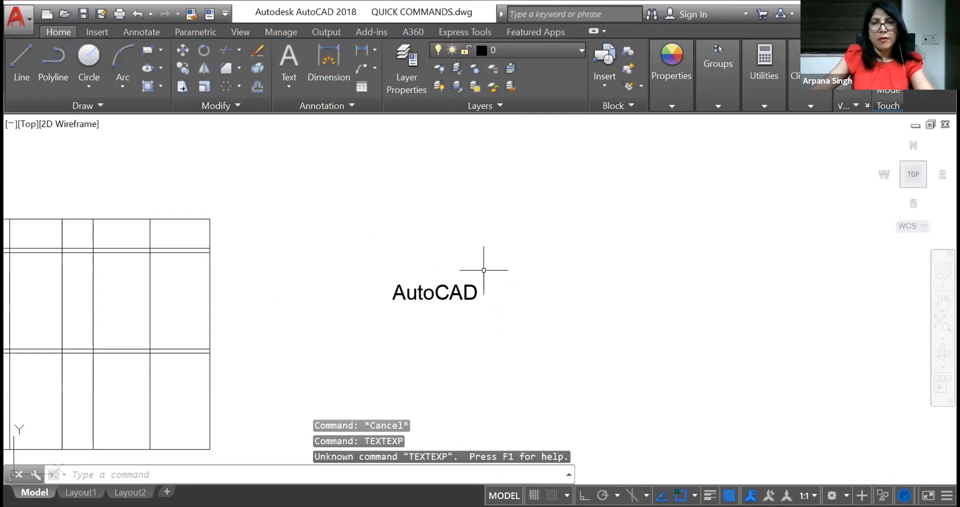
scroll(453, 277, "up", 4)
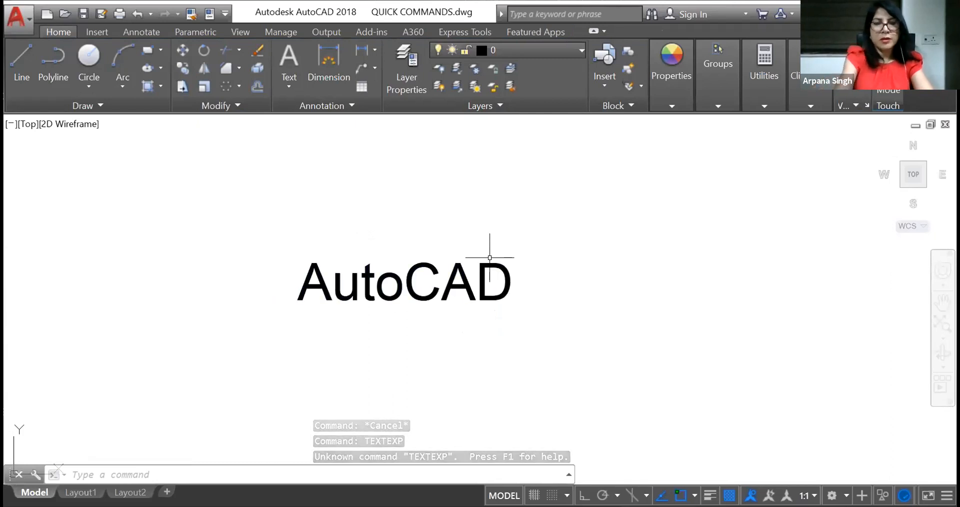
Explode the AutoCAD text into lines with the TXTEXP command.
type("TXTEXP")
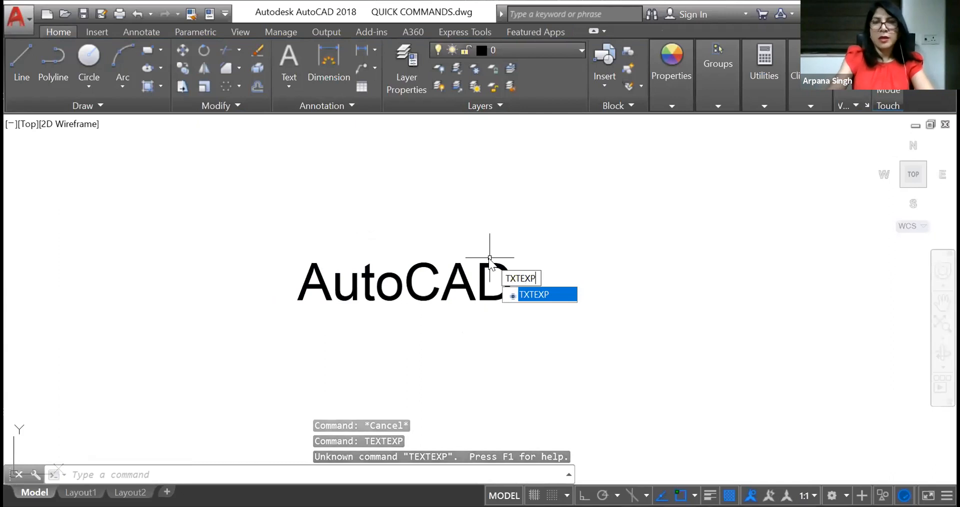
key("Return")
left_click(500, 264)
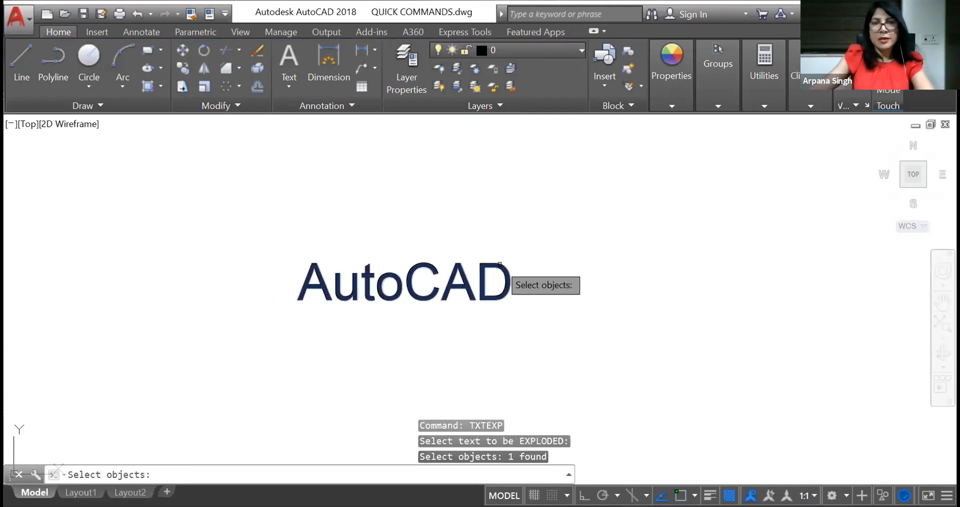
key("Return")
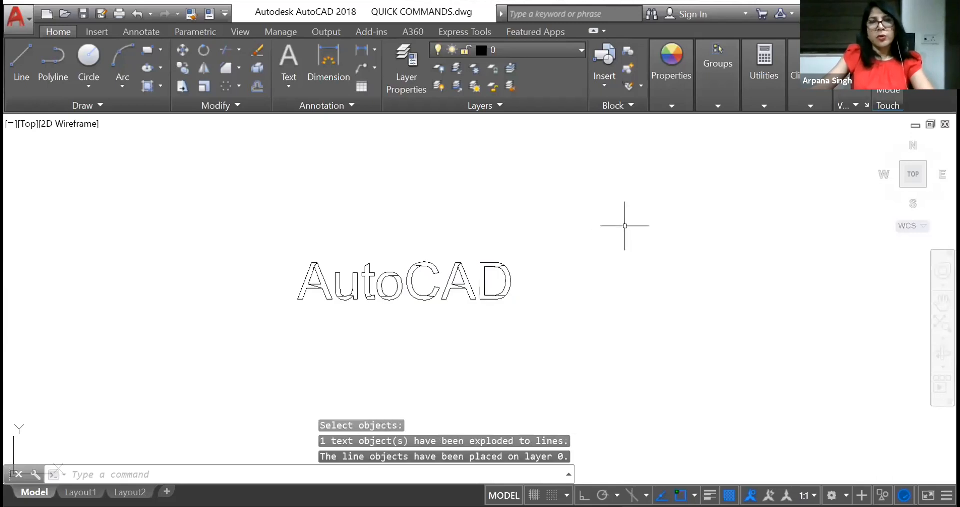
Check the TXTEXP entry in the quick commands list and inspect the outlines of the exploded AutoCAD text.
scroll(409, 285, "down", 8)
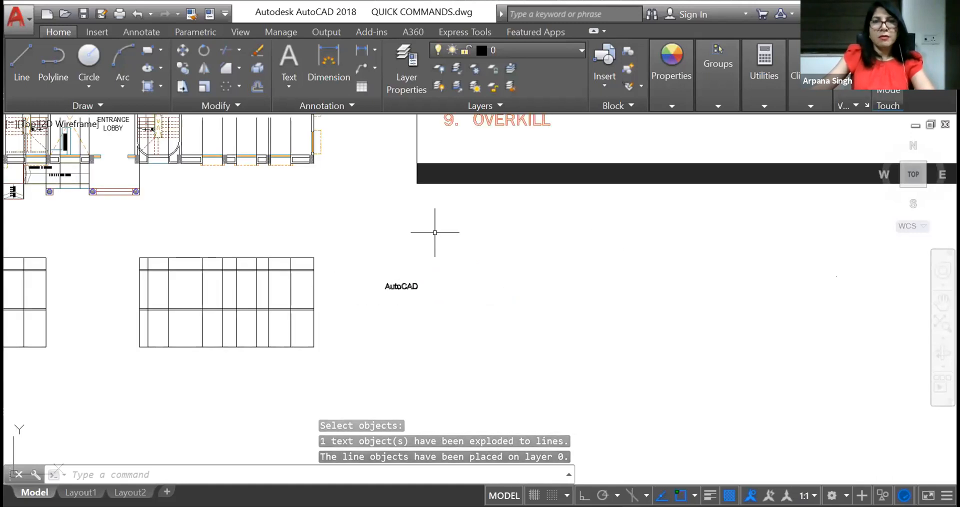
scroll(435, 233, "down", 3)
scroll(468, 169, "up", 5)
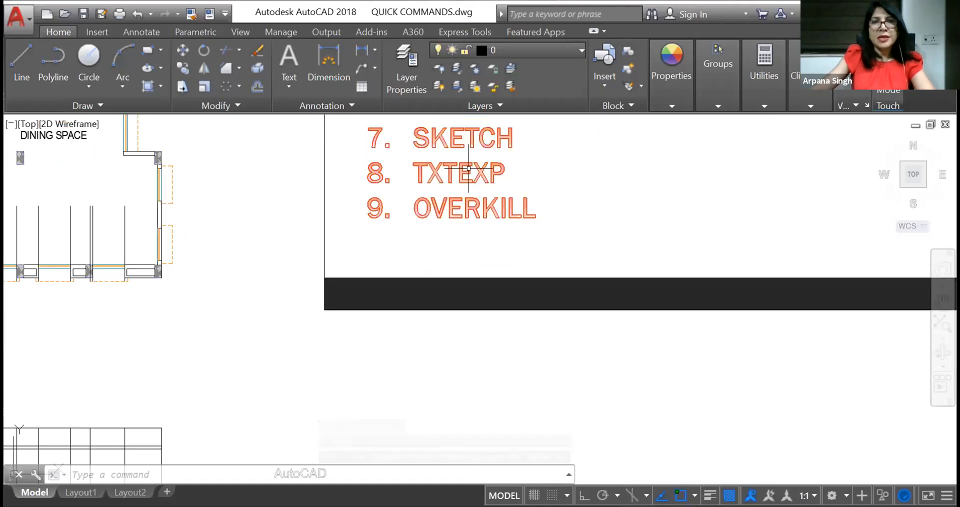
scroll(505, 159, "down", 4)
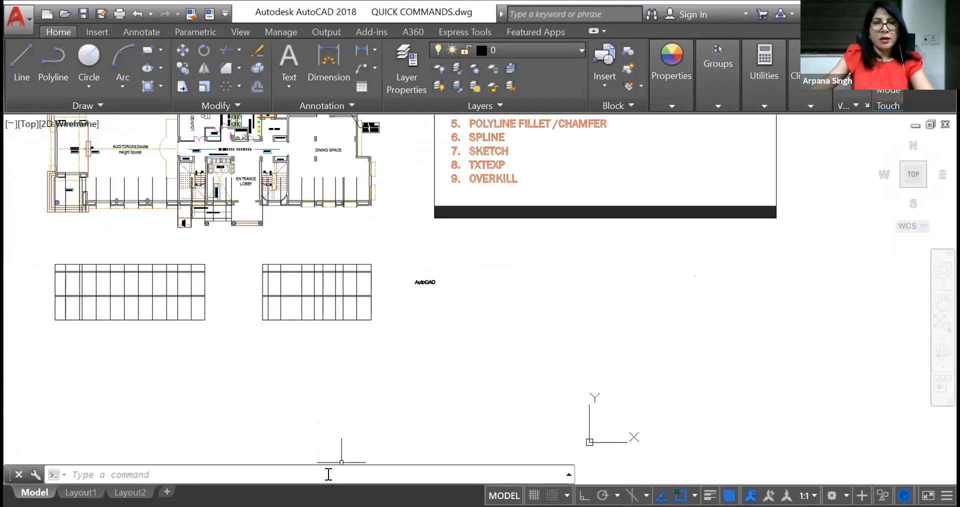
scroll(424, 278, "up", 8)
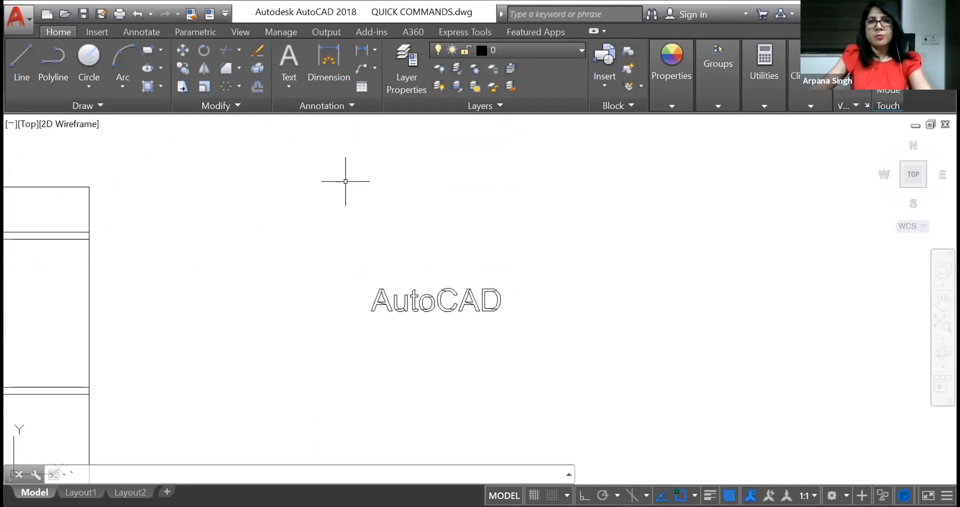
scroll(371, 208, "down", 3)
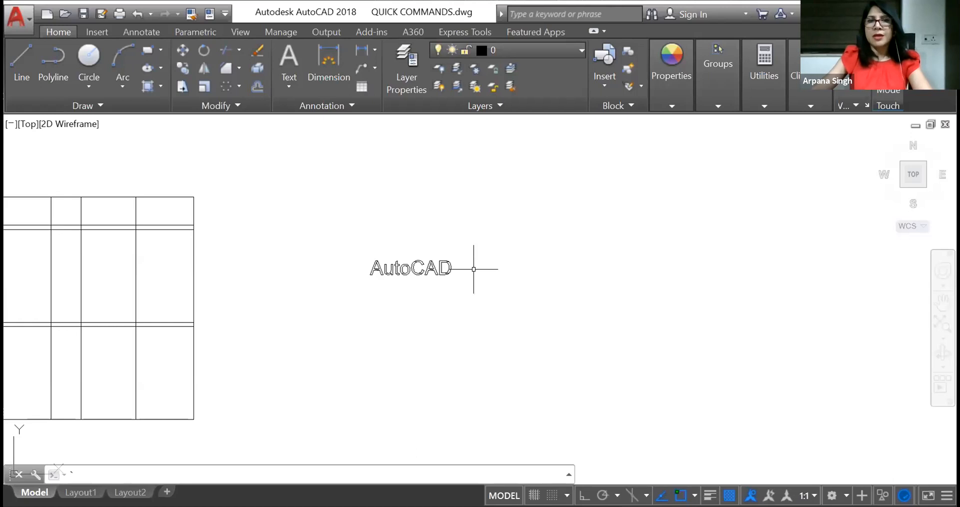
scroll(368, 268, "up", 4)
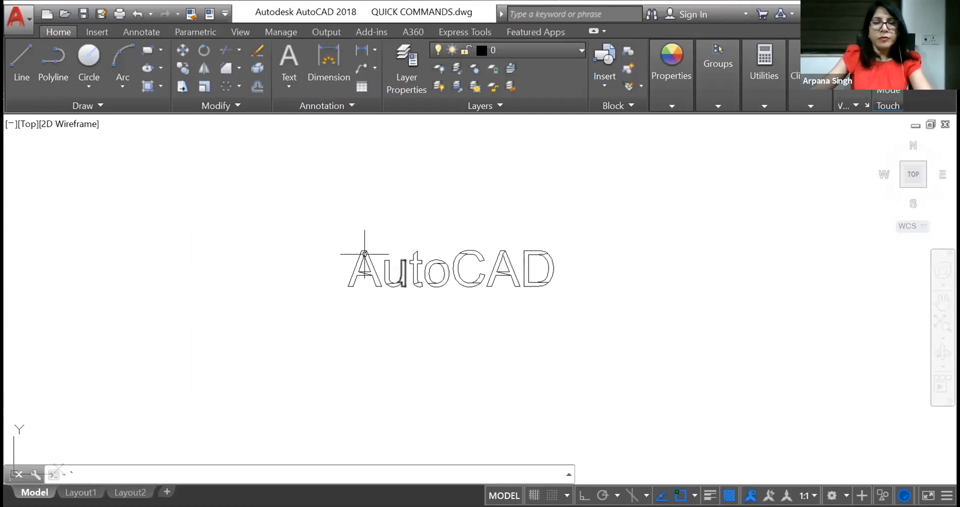
key("Escape")
Place the multiline text "ARCHITECTURE" directly below the exploded AutoCAD text.
left_click(289, 82)
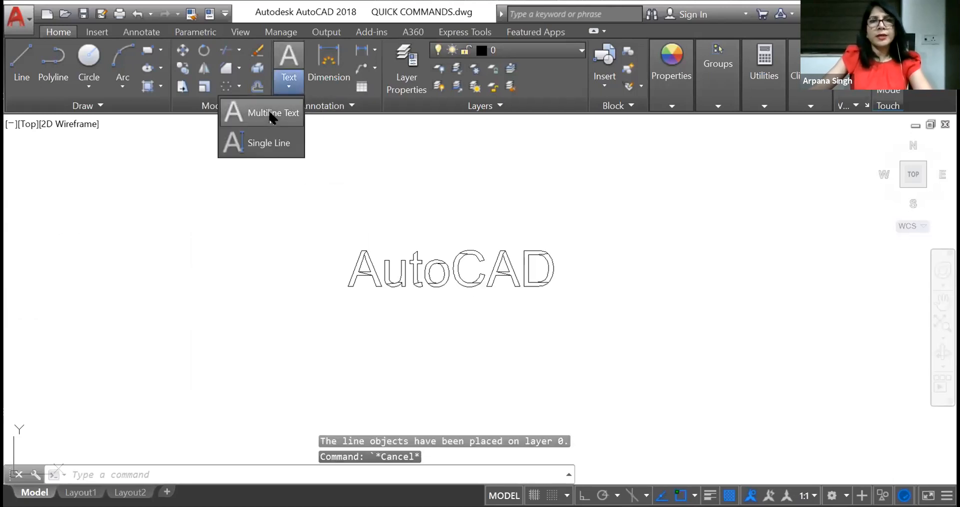
left_click(265, 112)
left_click(306, 317)
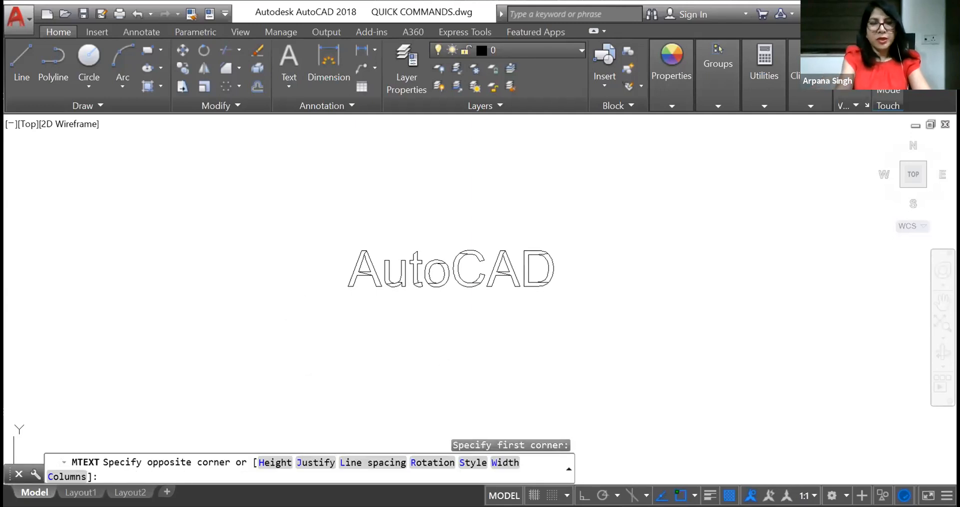
left_click(607, 378)
type("AR")
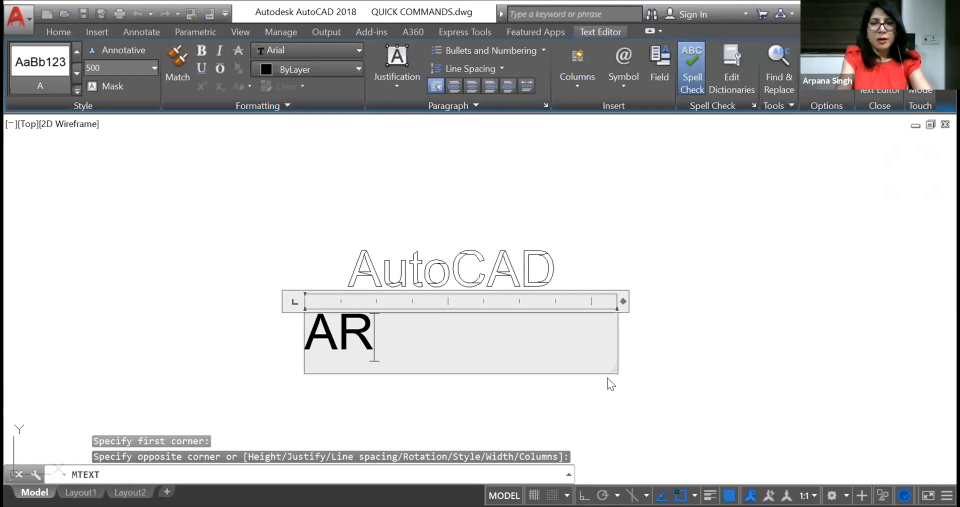
type("CHITECT")
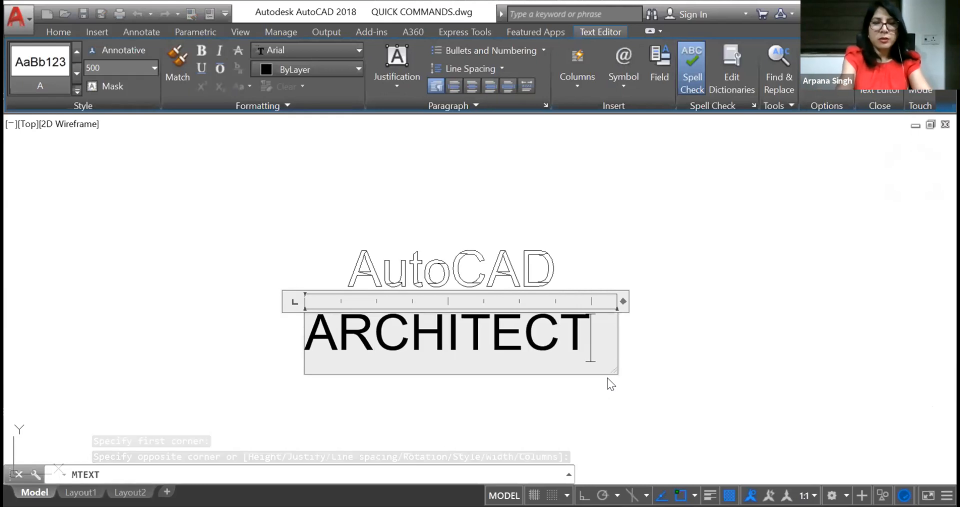
type("URE")
left_click(607, 377)
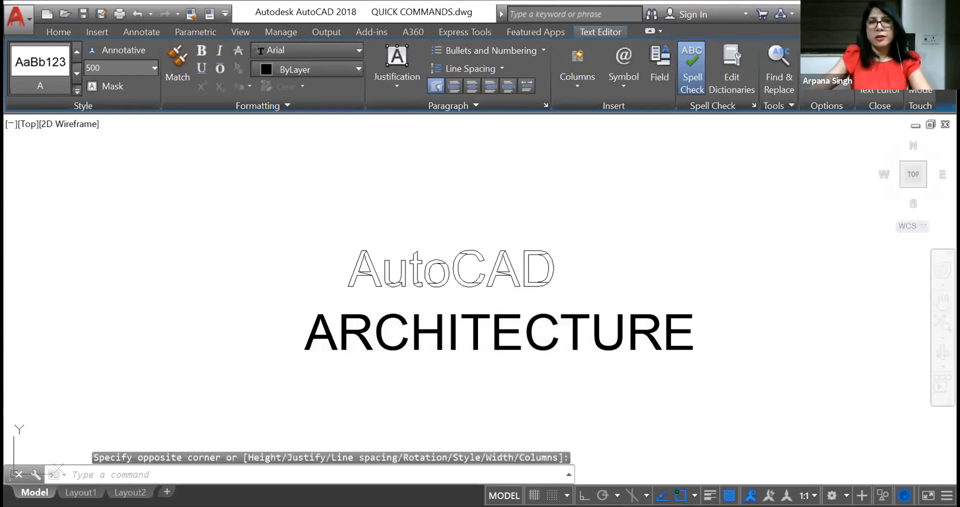
left_click(486, 328)
key("Escape")
key("Escape")
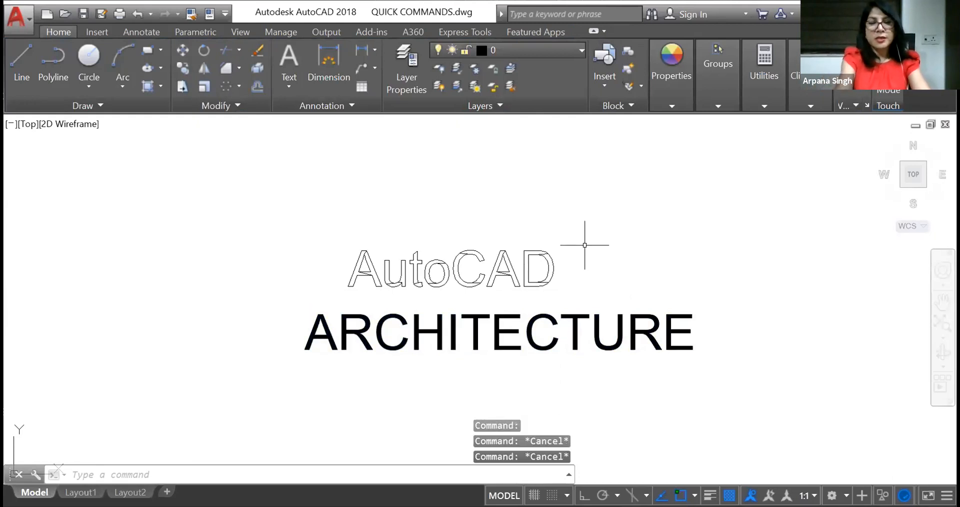
Explode the ARCHITECTURE text into lines with the TXTEXP command.
type("TXTEX")
type("P")
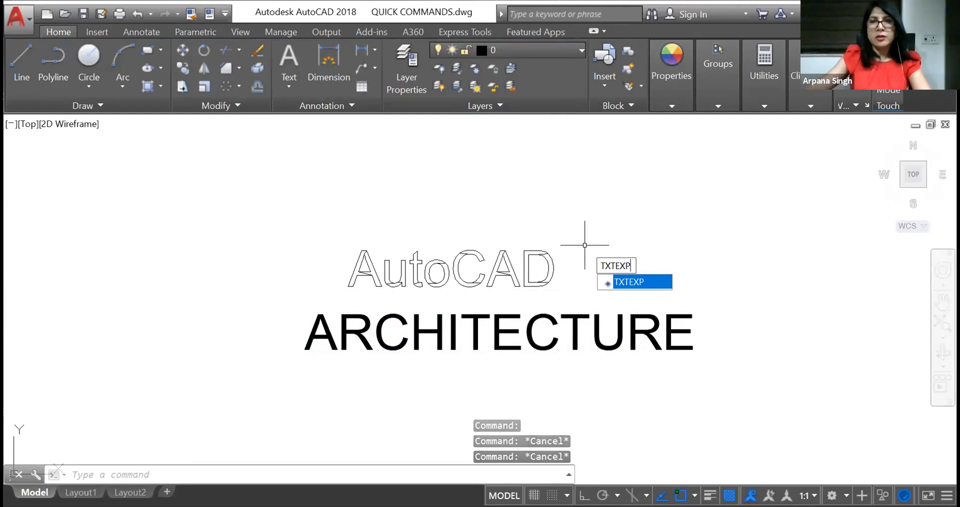
key("Return")
left_click(567, 313)
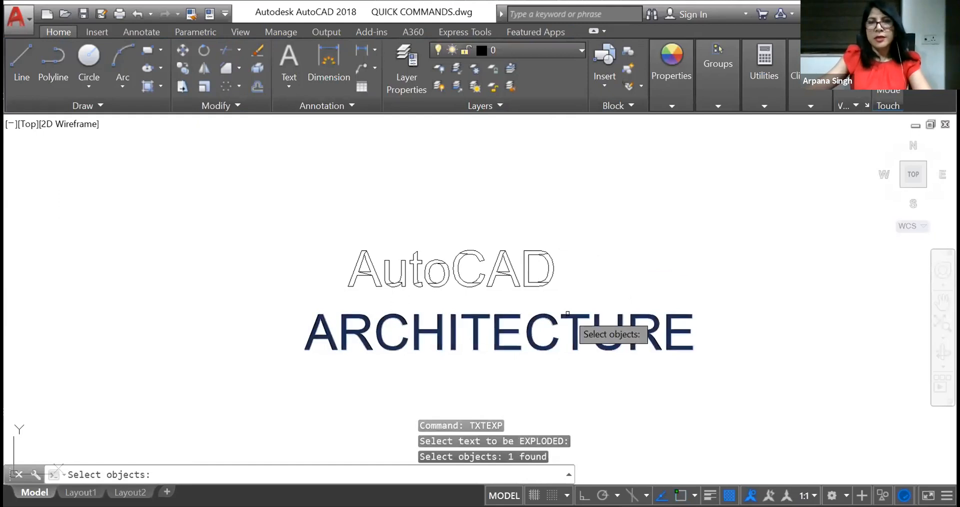
key("Return")
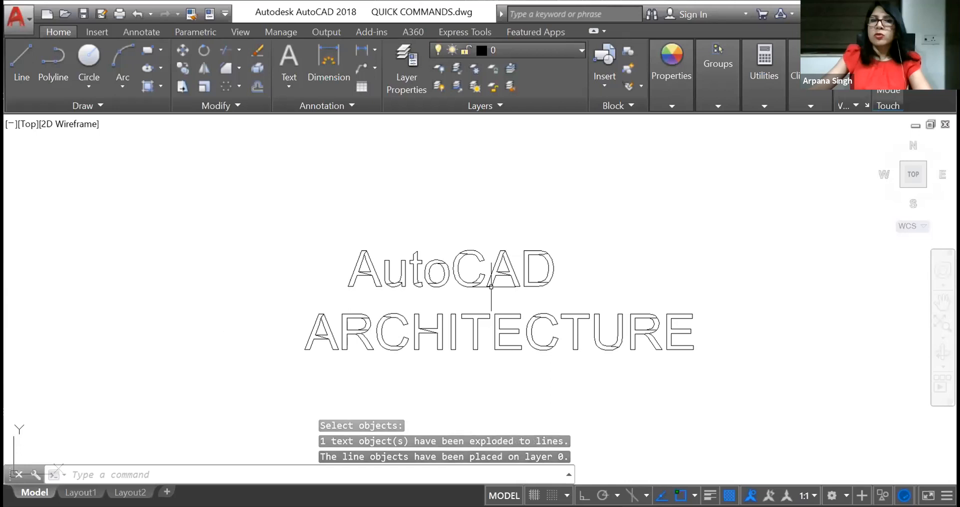
Erase the stray connecting lines inside the first A, R, C and H of the exploded ARCHITECTURE text.
scroll(420, 341, "up", 2)
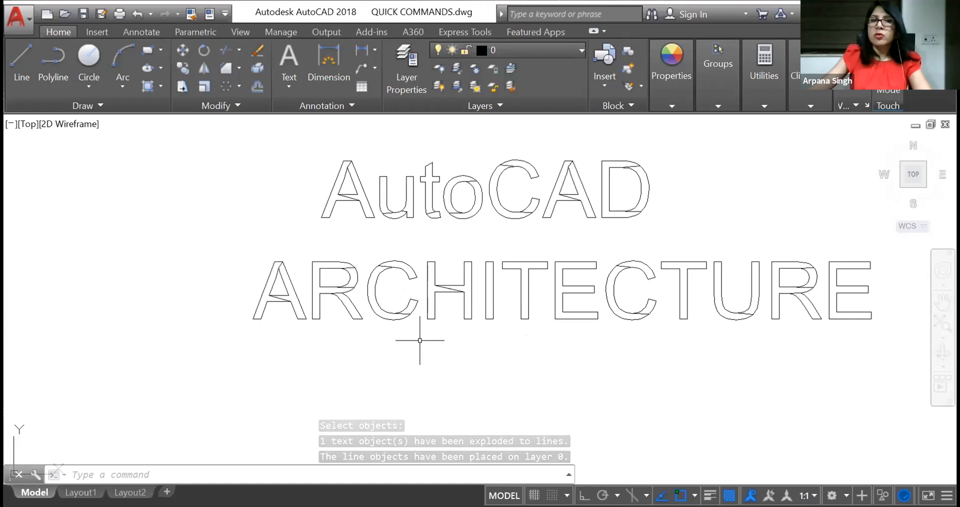
left_click(420, 340)
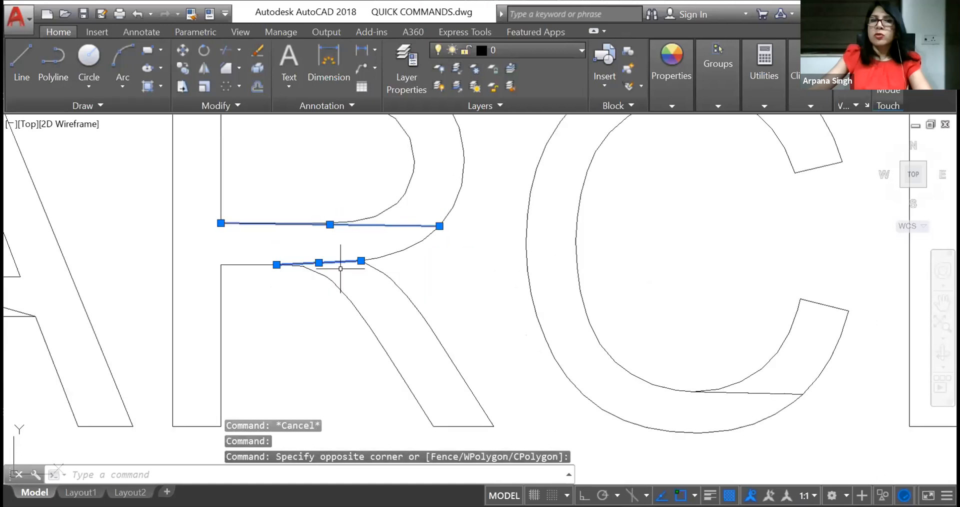
left_click(355, 259)
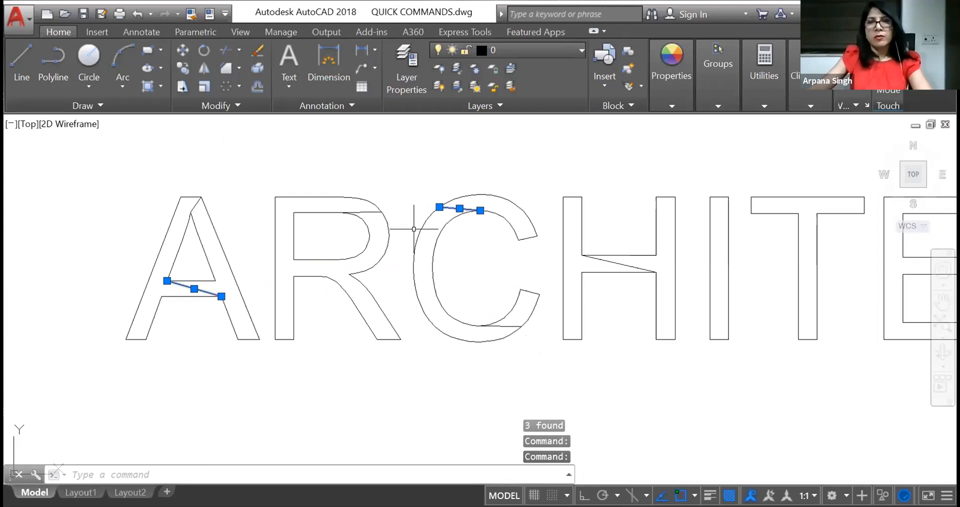
left_click(499, 326)
left_click(619, 264)
left_click(366, 212)
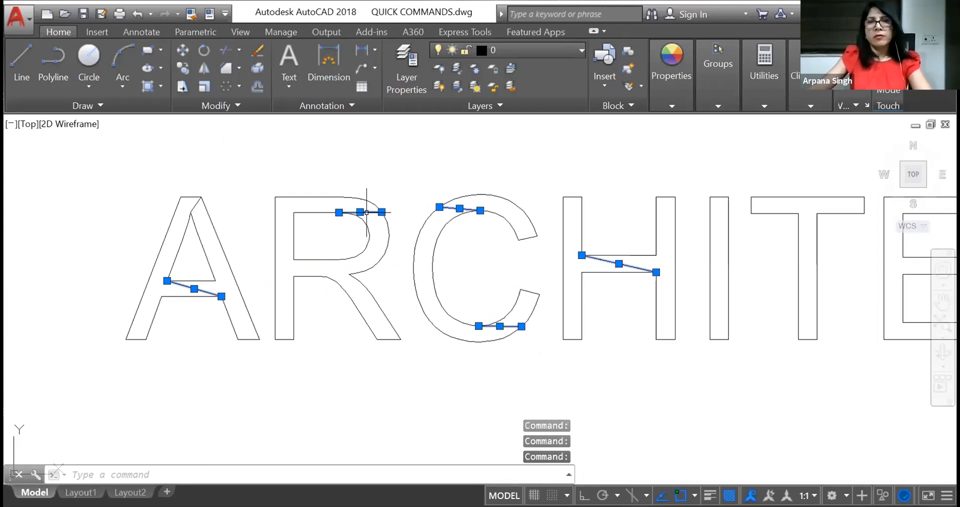
key("Delete")
Erase the duplicate connecting lines left in the H crossbar and the lower curve of the first C.
scroll(625, 260, "up", 2)
middle_click_drag(625, 260, 488, 247)
left_click(480, 255)
left_click(302, 354)
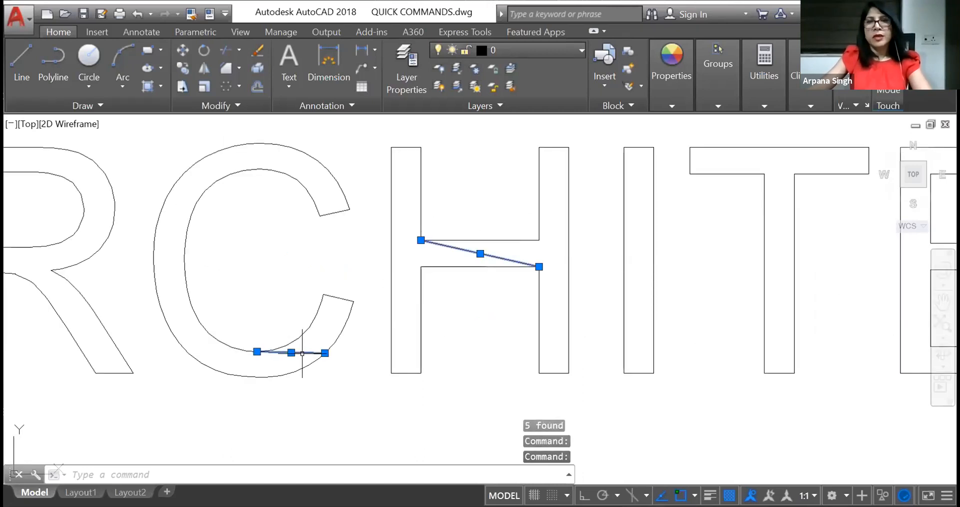
key("Delete")
Erase the stray connecting lines in the upper and lower curves of the second C in ARCHITECTURE.
scroll(605, 253, "down", 4)
left_click(604, 248)
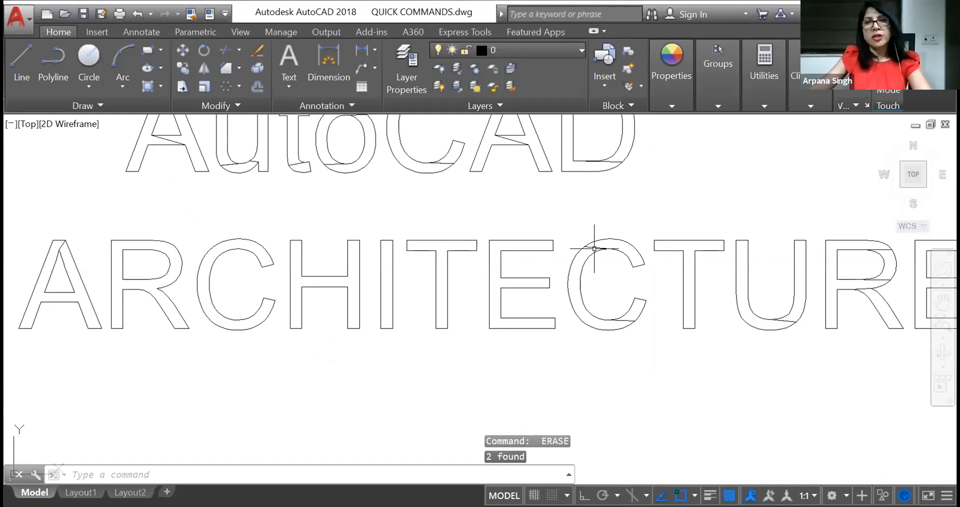
left_click(623, 321)
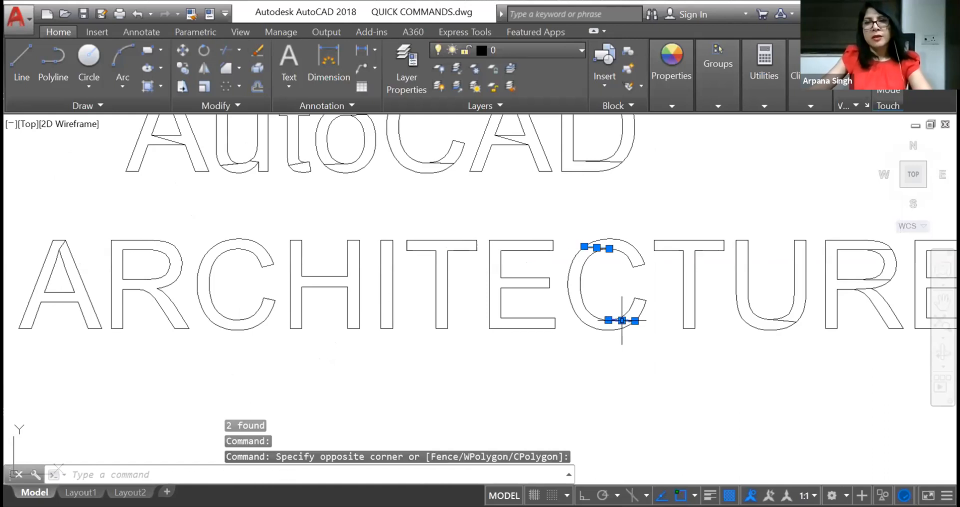
key("Delete")
Erase the stray connecting lines remaining in the second C, the U and the bowl of the second R.
scroll(828, 263, "up", 2)
left_click(761, 353)
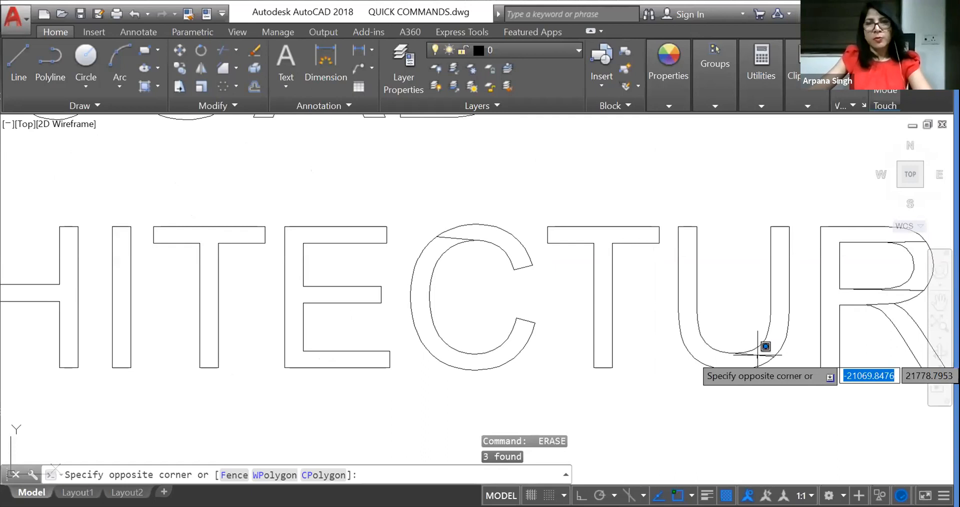
left_click(758, 355)
left_click(445, 238)
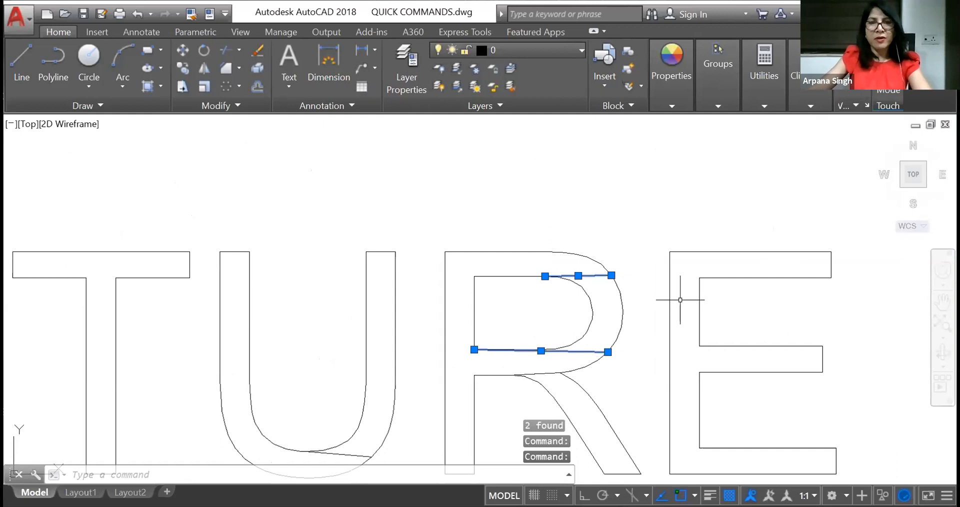
type("e")
key("Return")
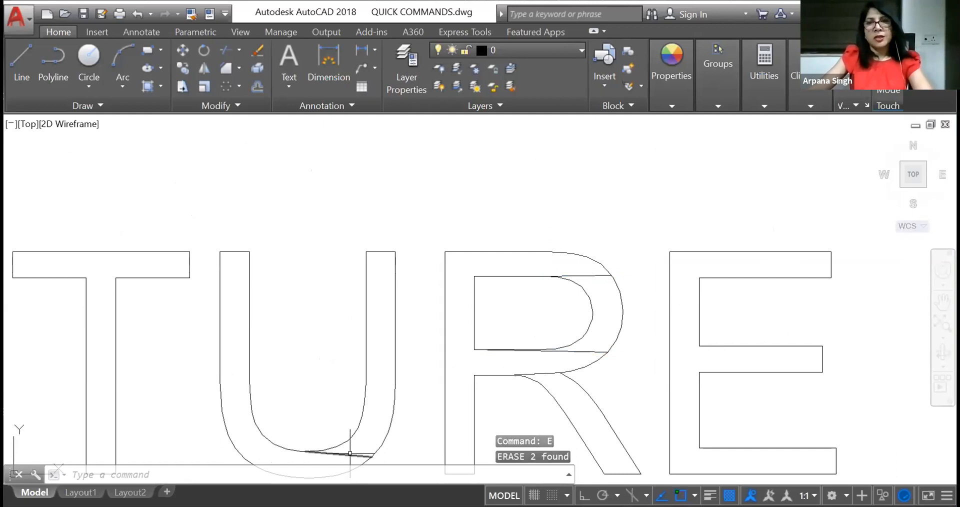
Erase the overlapping duplicate lines left in the U and in the bowl of the second R.
left_click(348, 455)
key("Delete")
left_click(578, 275)
left_click(570, 351)
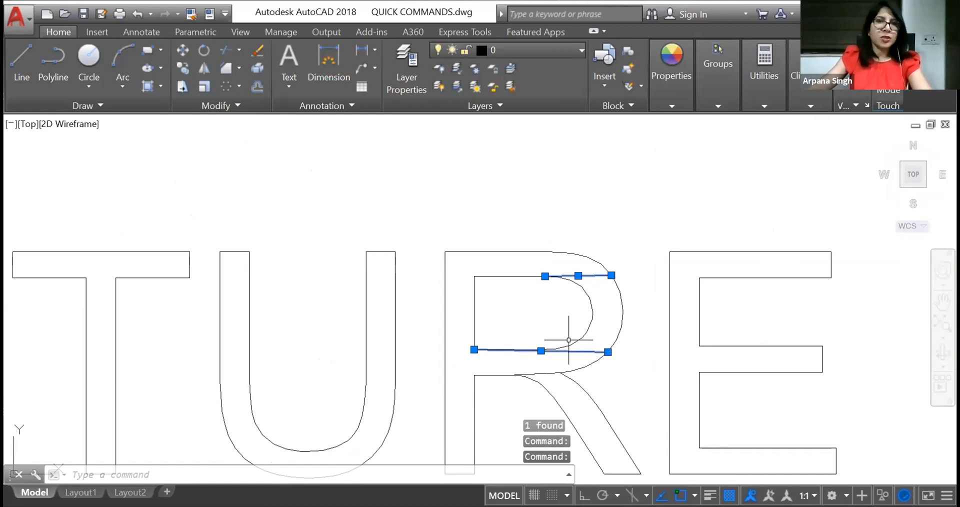
key("Delete")
Erase the leftover lines at the leg junction of the second R and at the apex of the A.
scroll(617, 165, "down", 4)
scroll(811, 205, "down", 2)
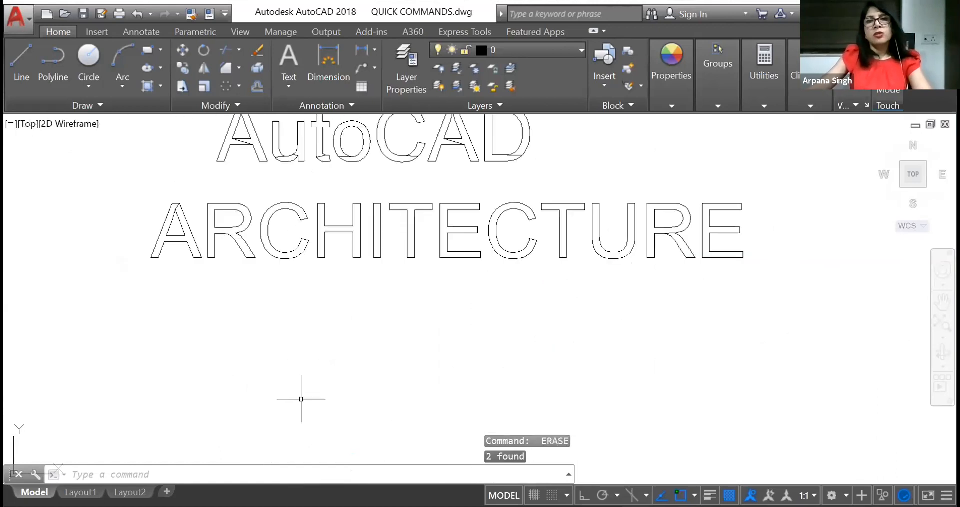
middle_click_drag(368, 367, 365, 379)
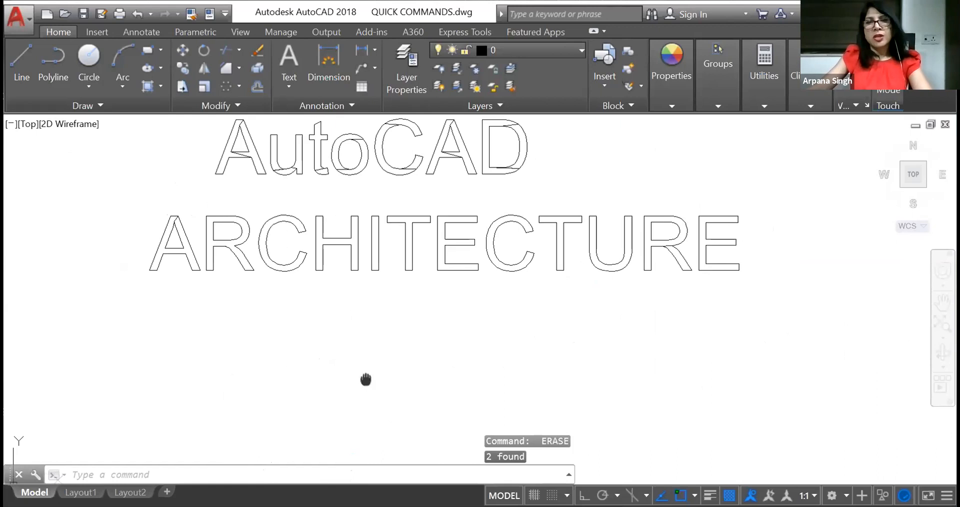
scroll(734, 206, "up", 3)
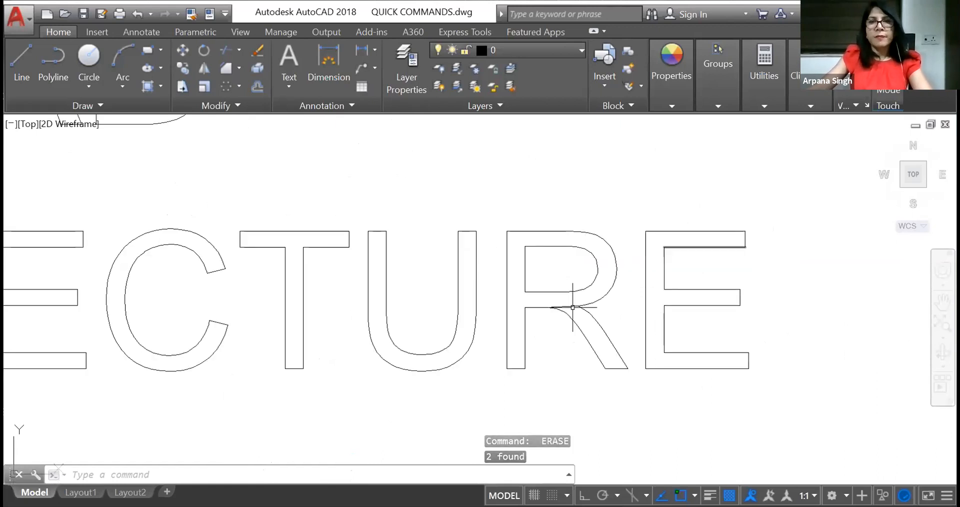
type("e")
key("Return")
scroll(572, 307, "up", 5)
left_click(632, 315)
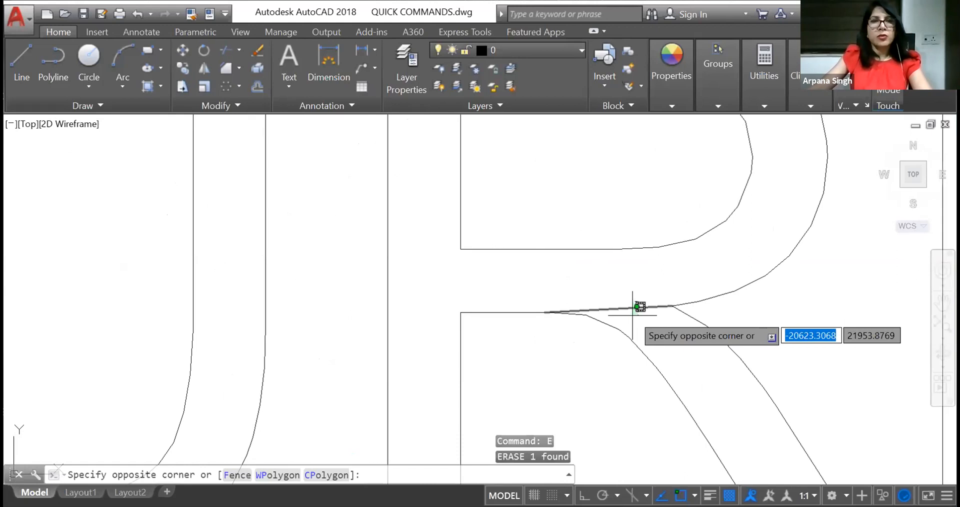
key("Escape")
scroll(632, 307, "down", 6)
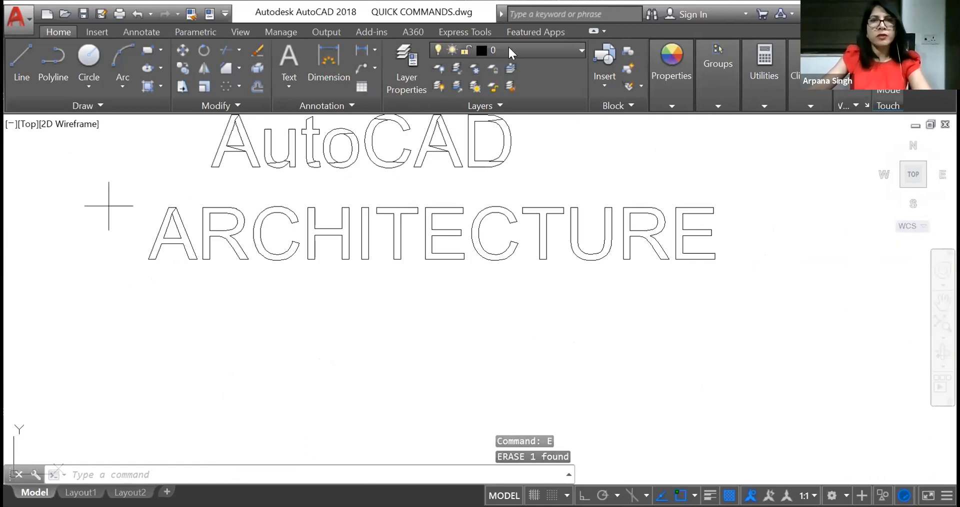
left_click(108, 205)
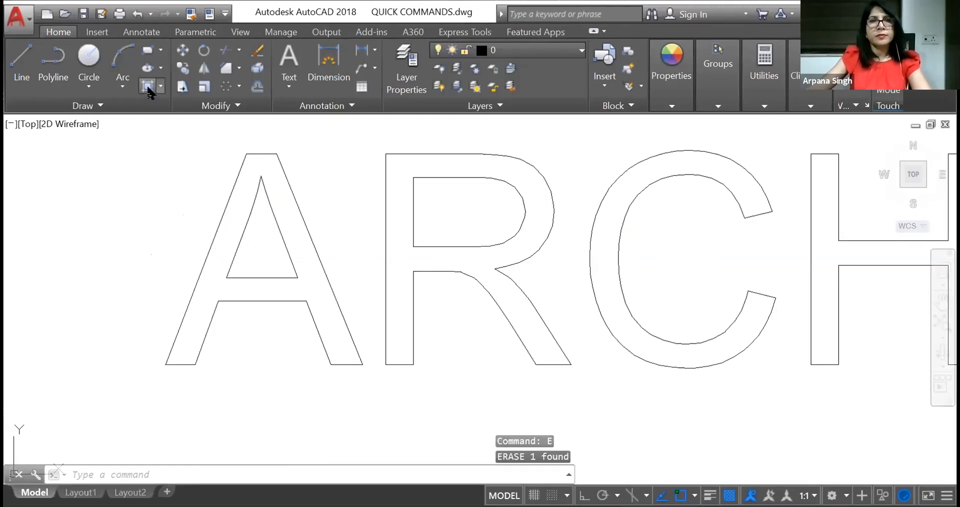
Apply a solid hatch in colour 205,32,39 inside the letters A, R, C, H, I, T and E of ARCHITECTURE.
left_click(150, 87)
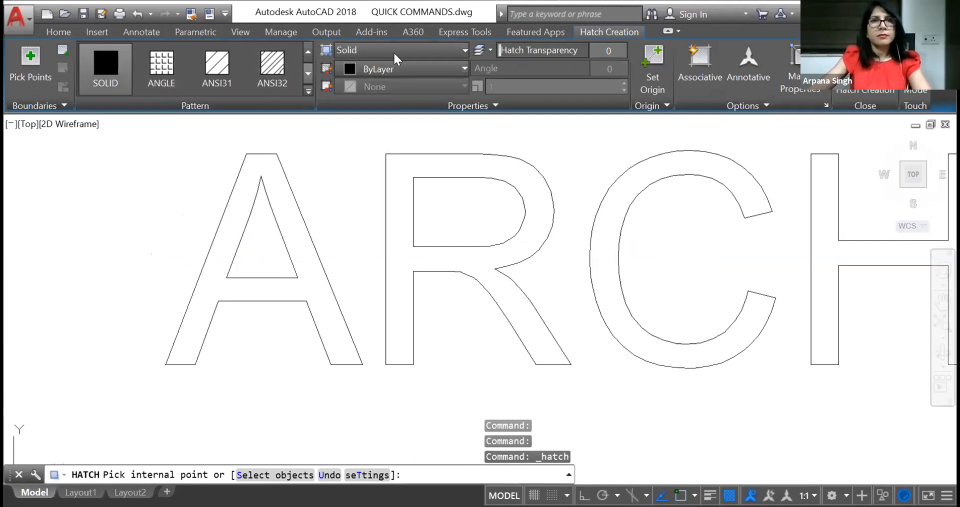
left_click(386, 70)
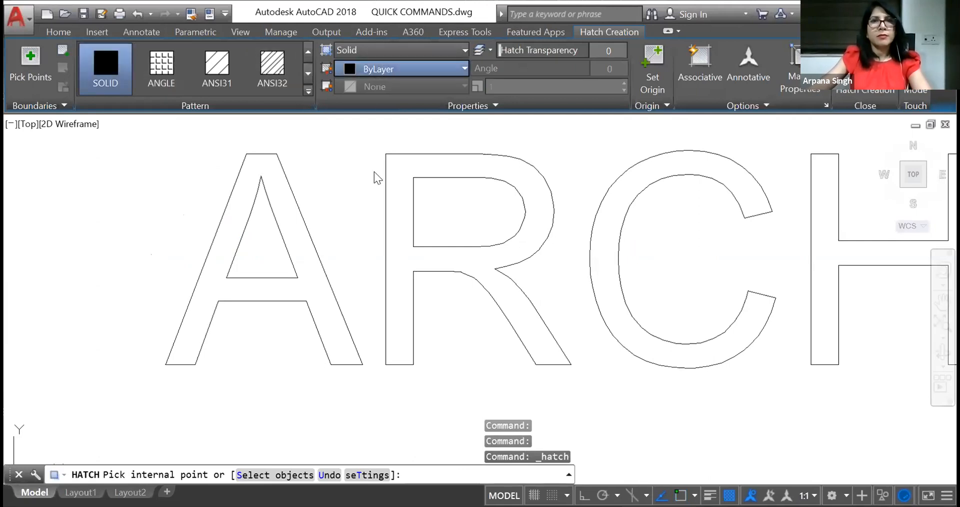
left_click(382, 164)
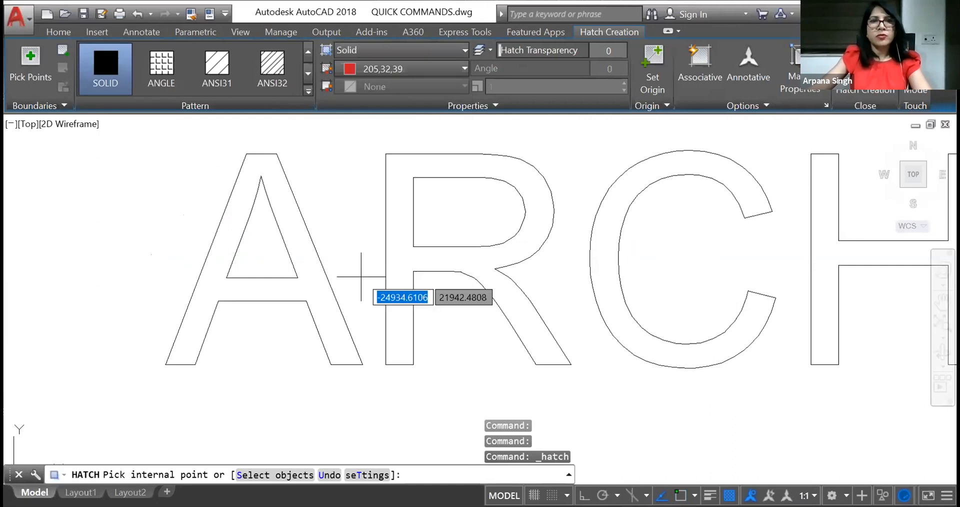
left_click(314, 279)
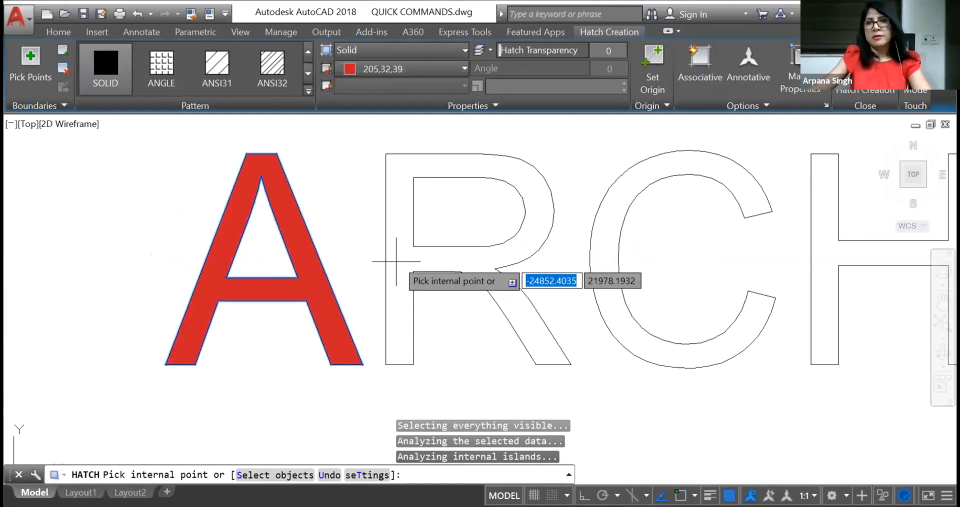
left_click(396, 261)
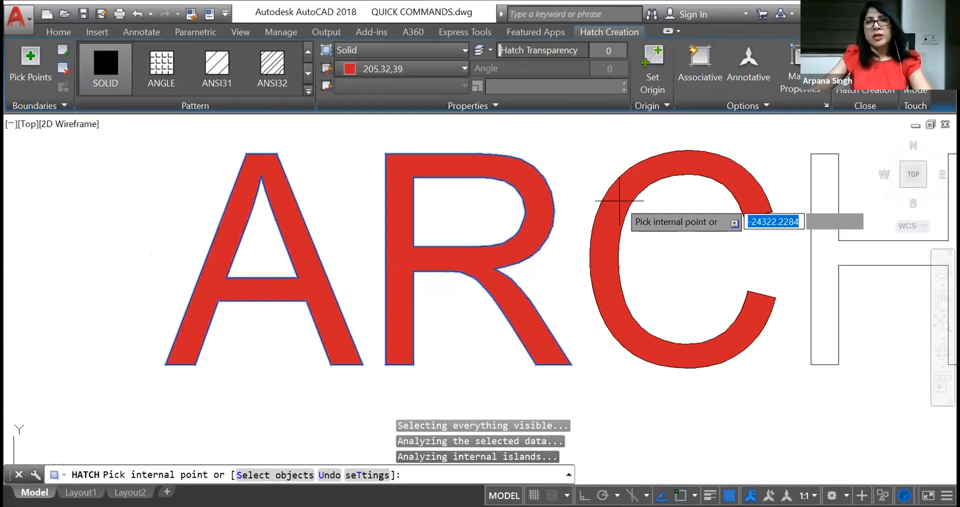
left_click(620, 201)
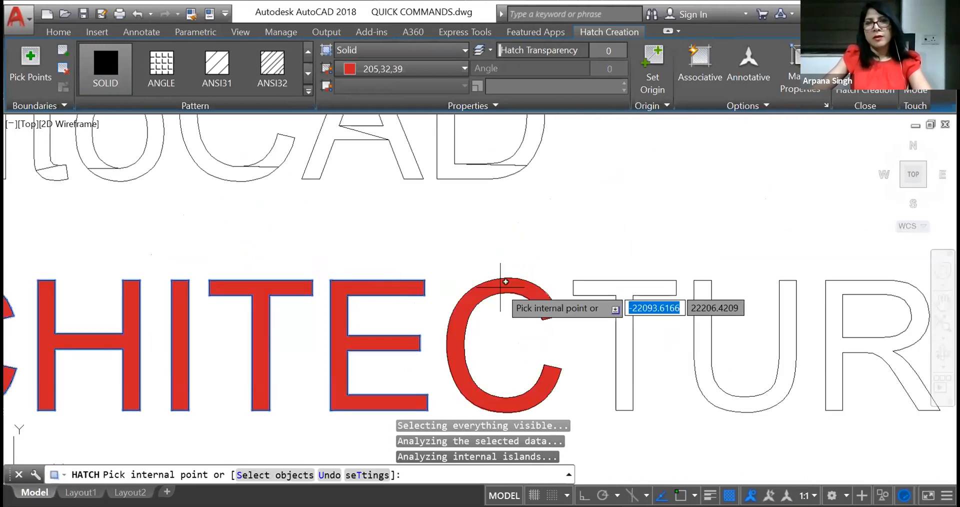
Fill the second C, the second T, the U and the second R of ARCHITECTURE with the same solid hatch.
left_click(498, 285)
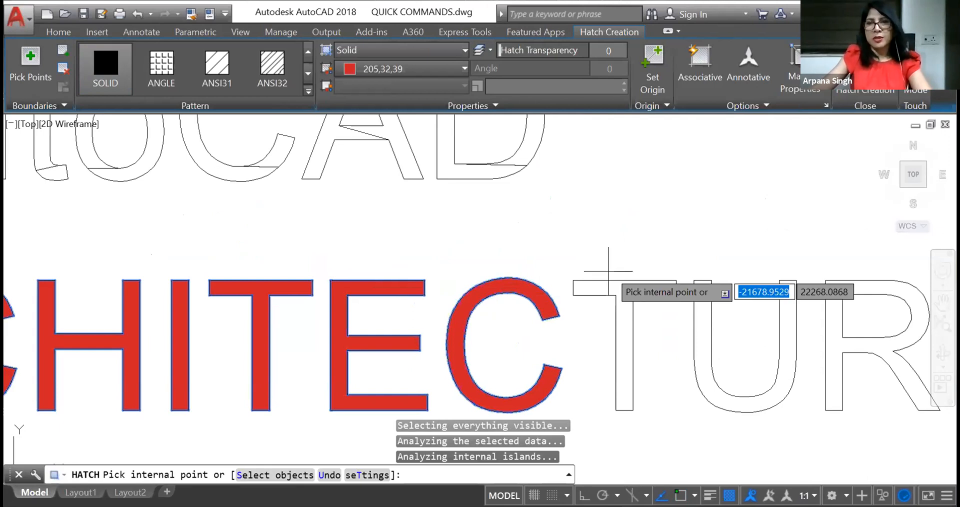
left_click(620, 300)
left_click(705, 347)
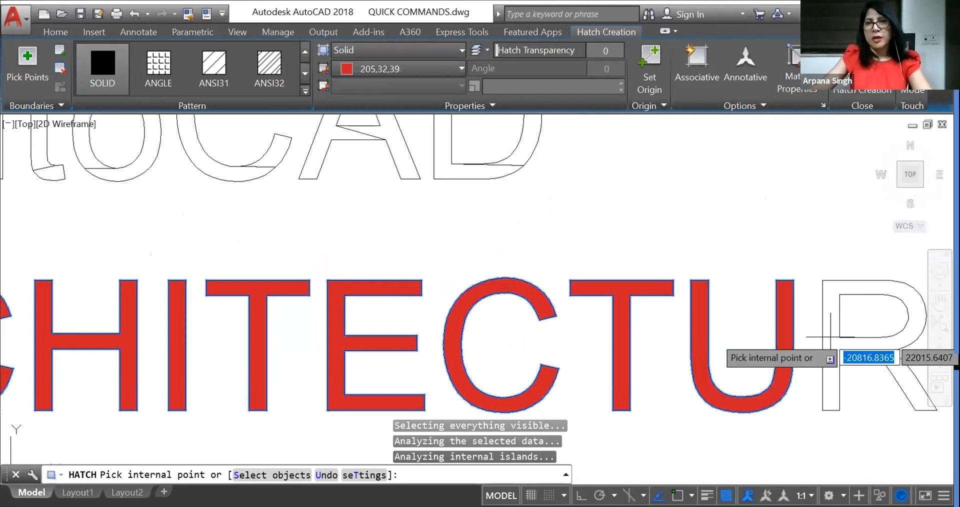
left_click(831, 337)
scroll(737, 317, "up", 2)
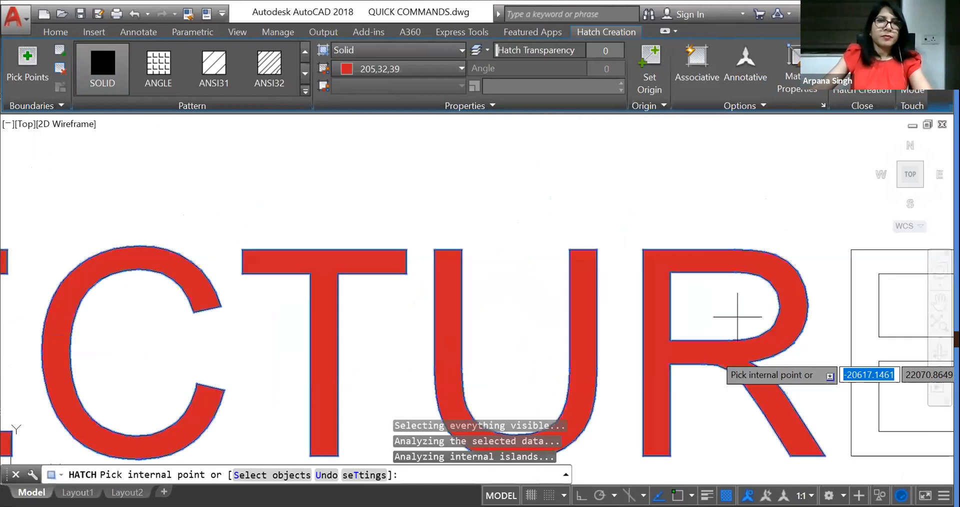
scroll(342, 308, "down", 5)
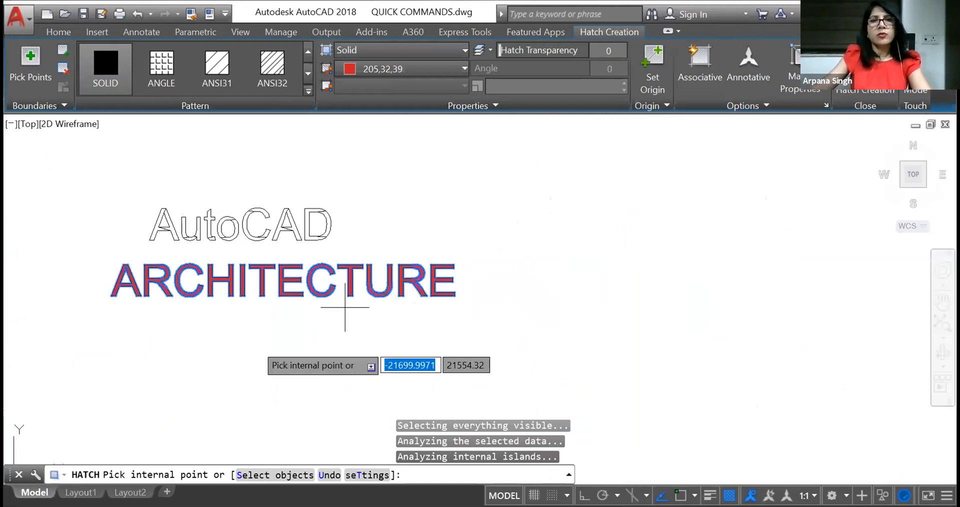
key("Return")
Look over the hatched text and the quick commands list, down to the TXTEXP and OVERKILL entries.
scroll(463, 270, "down", 3)
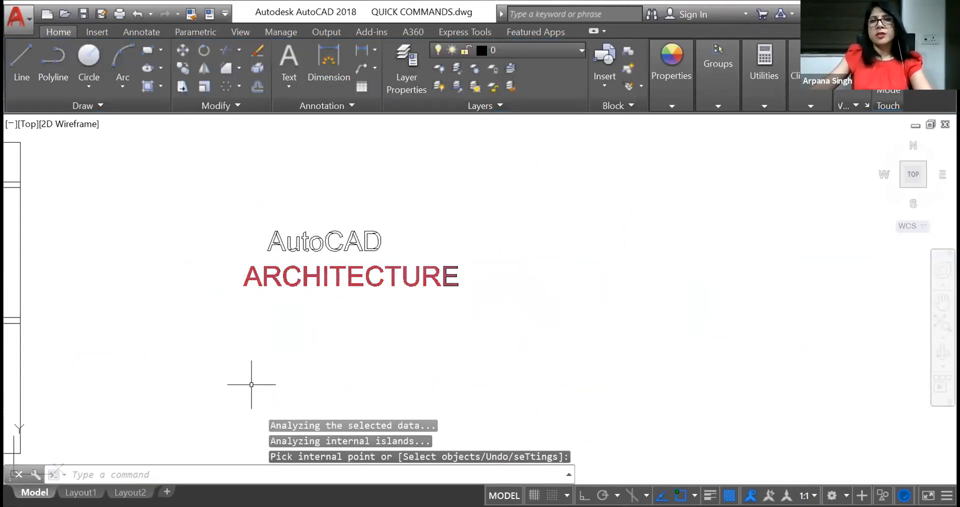
middle_click_drag(412, 278, 497, 247)
scroll(332, 299, "down", 2)
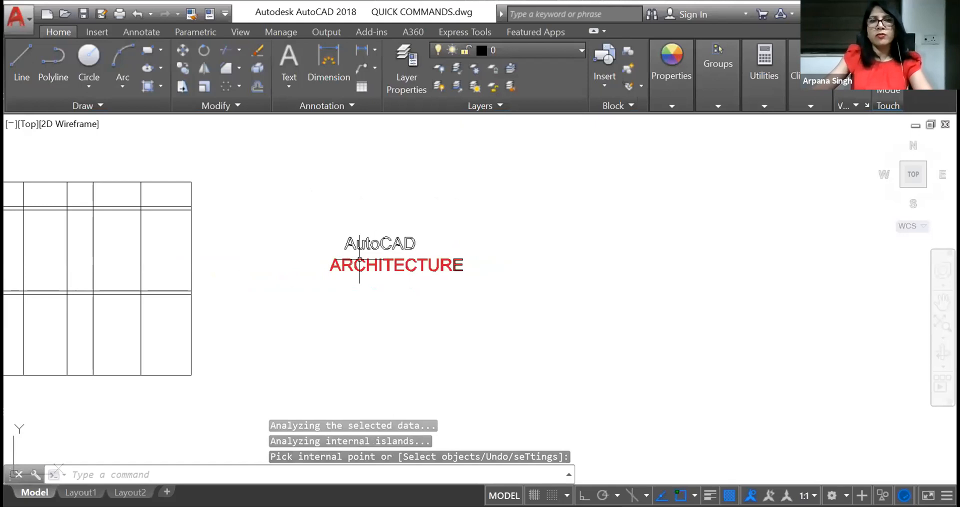
scroll(676, 189, "down", 6)
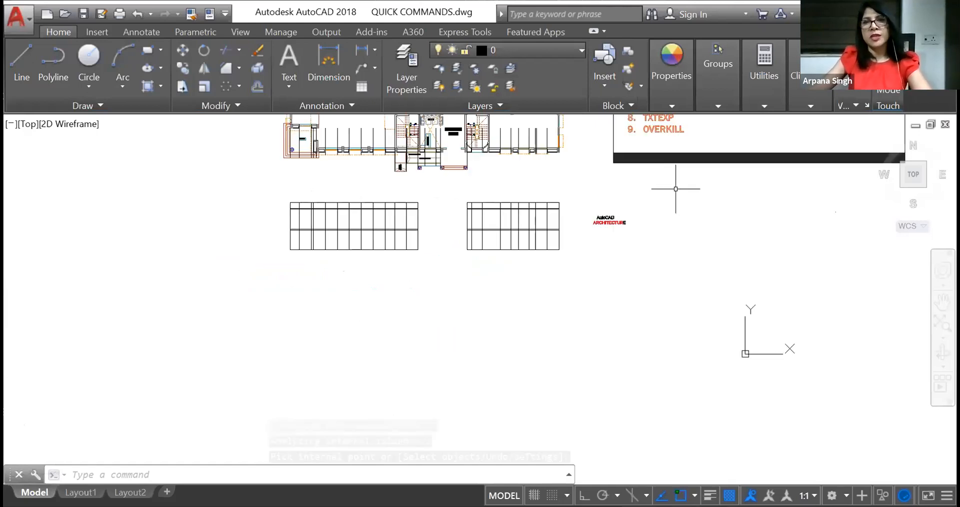
middle_click_drag(666, 193, 634, 246)
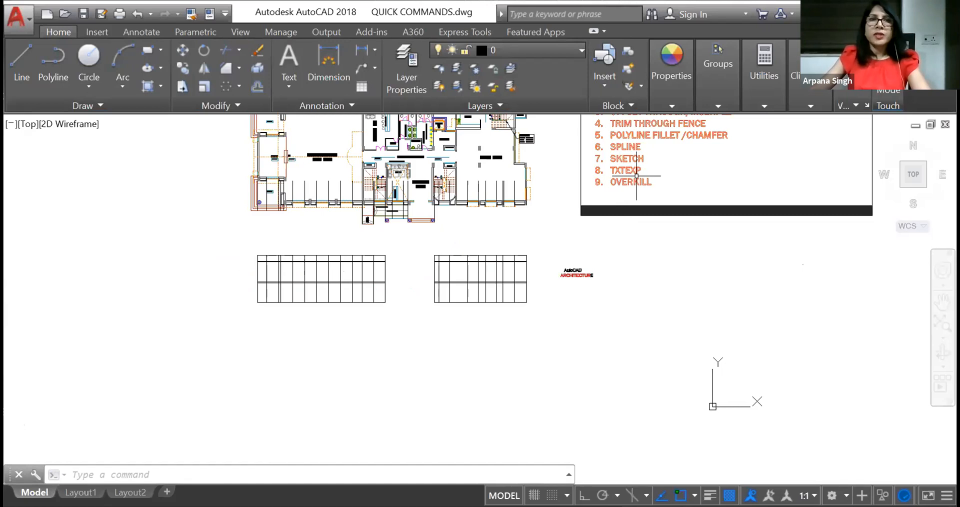
scroll(636, 176, "up", 2)
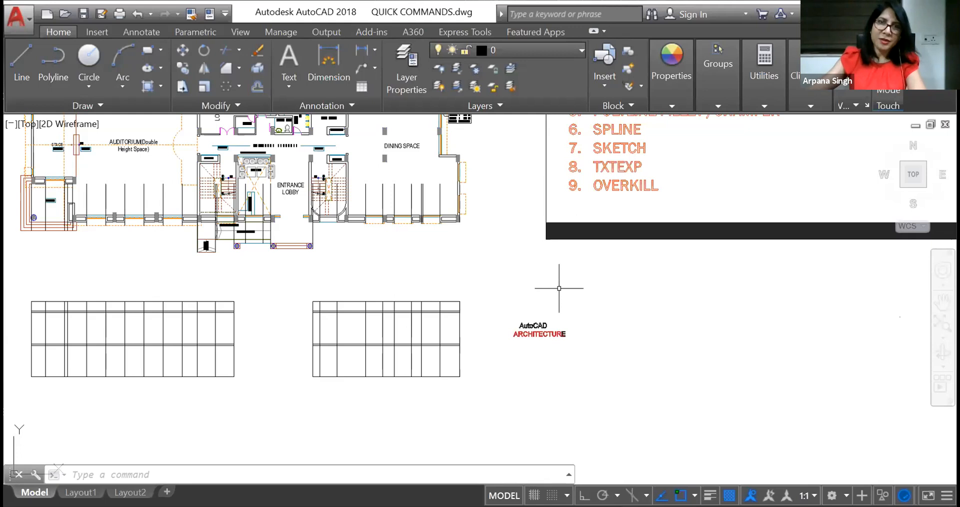
scroll(430, 305, "down", 4)
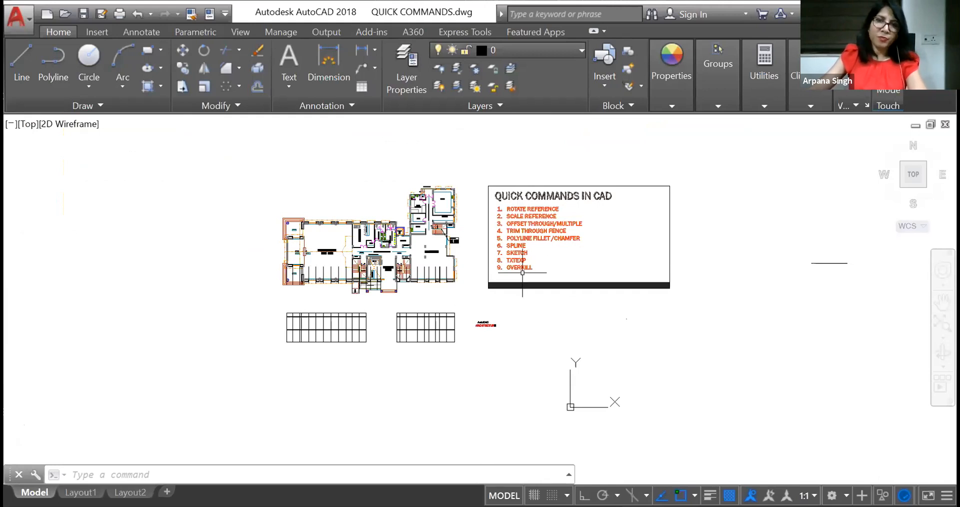
scroll(521, 271, "up", 2)
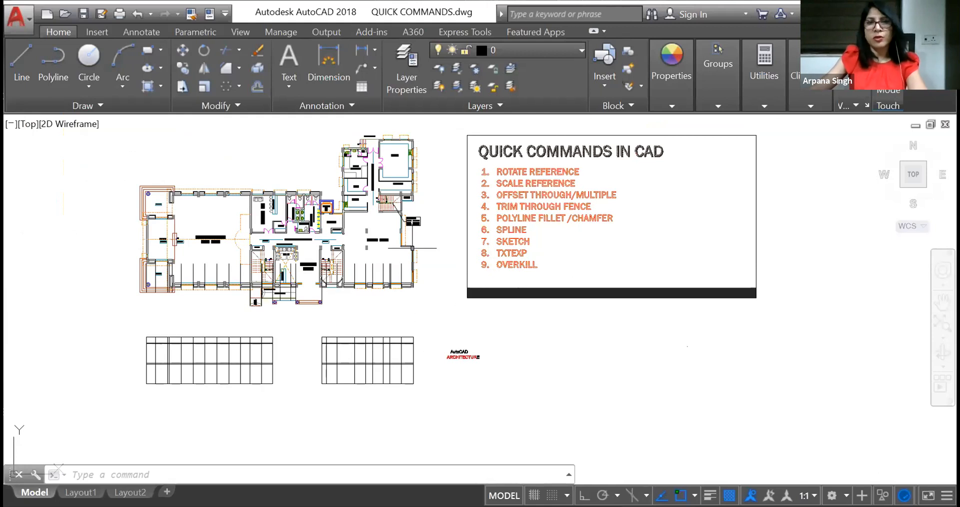
Draw an overlapping line on the wall between the kitchen and dish wash, from its corridor end to about mid-wall, dropping the extra segment.
scroll(369, 136, "up", 6)
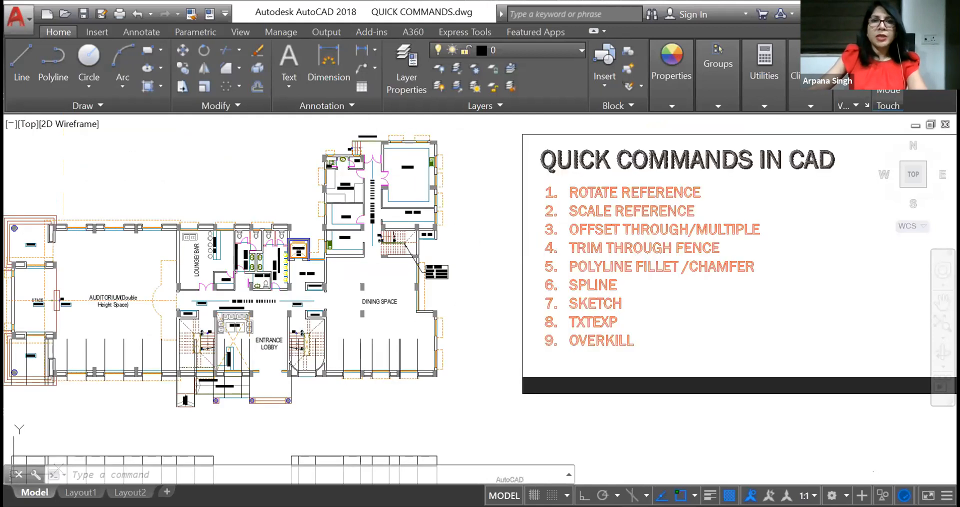
scroll(320, 220, "down", 4)
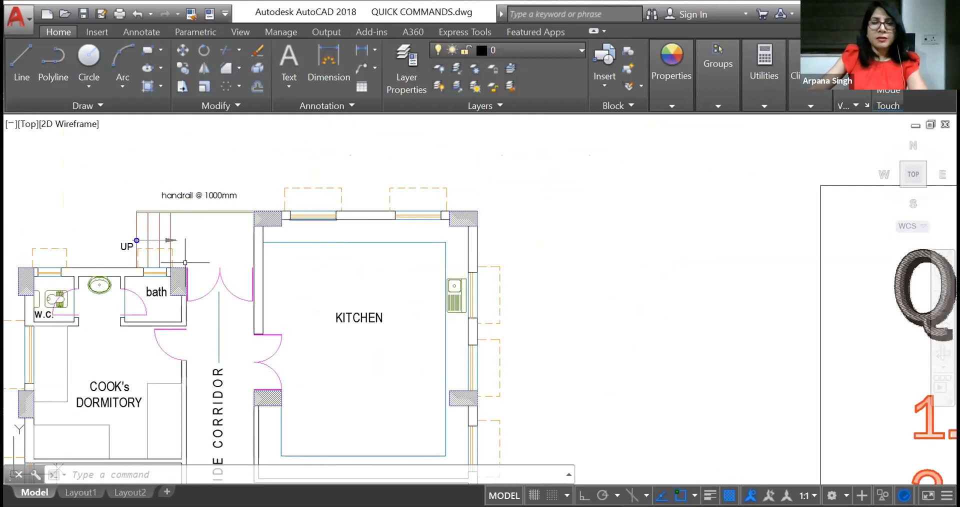
scroll(303, 325, "up", 3)
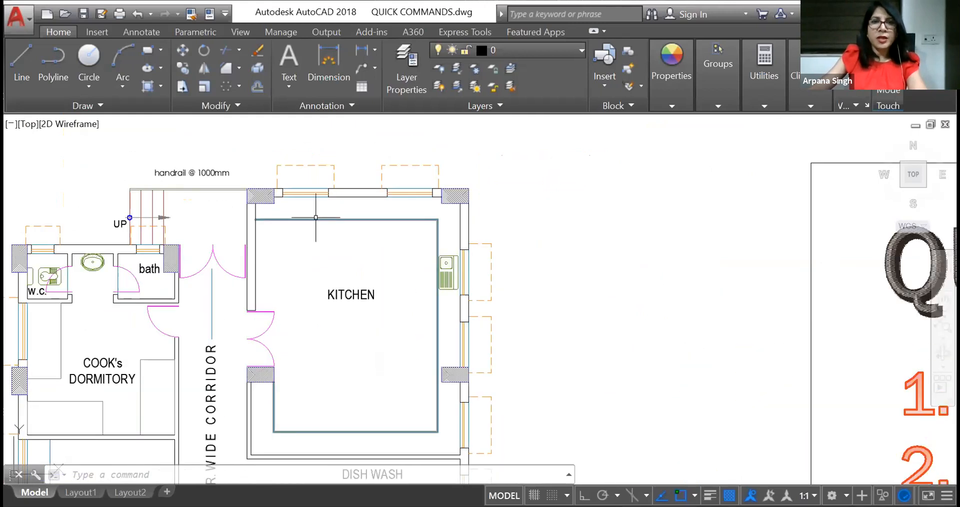
scroll(300, 330, "down", 5)
scroll(291, 390, "up", 5)
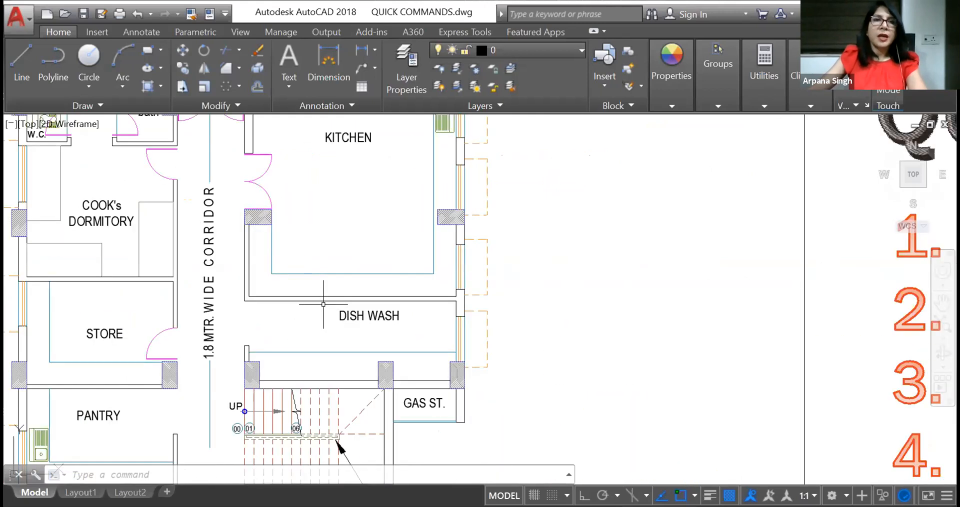
left_click(26, 47)
left_click(241, 299)
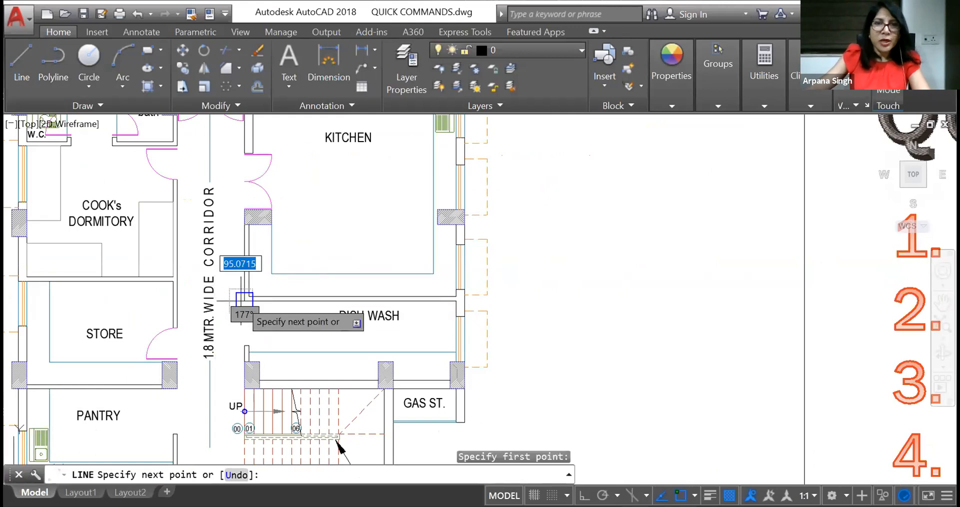
left_click(351, 300)
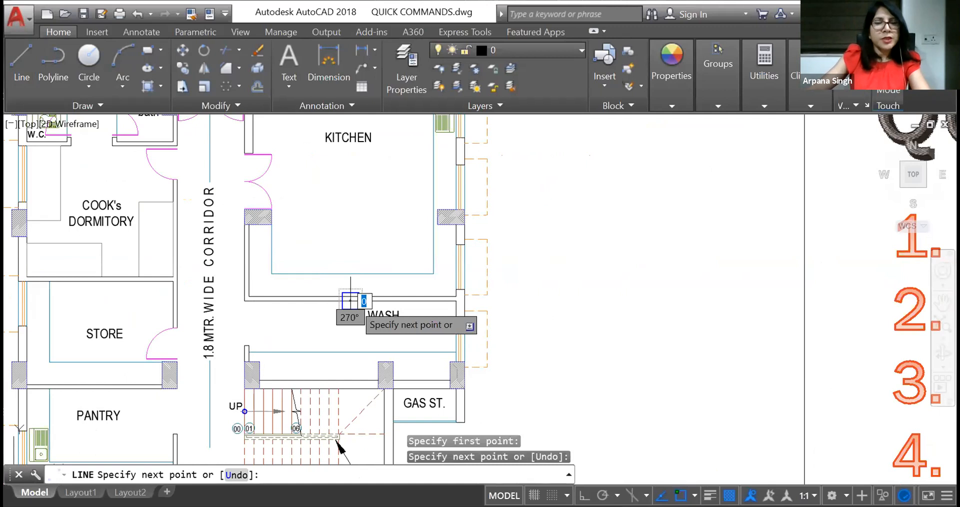
left_click(377, 274)
type("U")
key("Return")
key("Return")
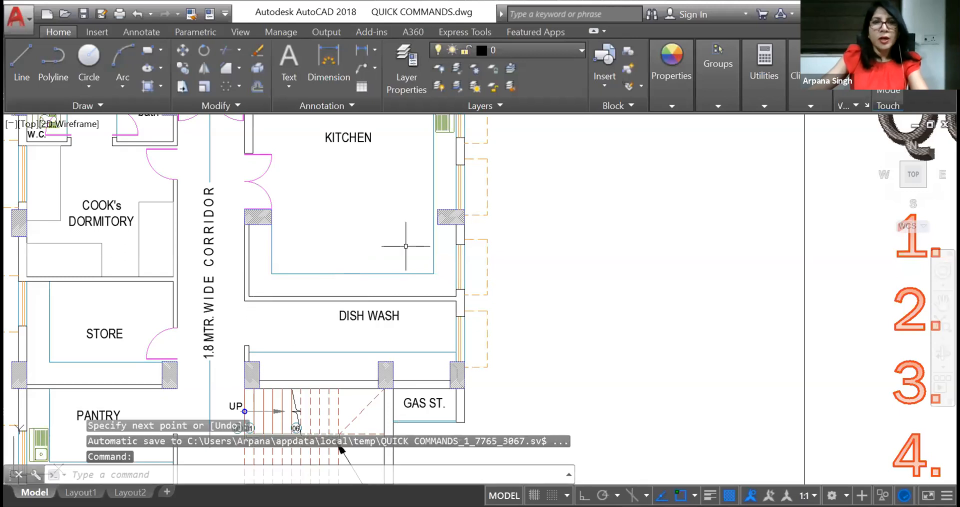
Draw duplicate lines over half of the kitchen counter's lower edge and along parts of its two side edges.
key("Return")
left_click(434, 274)
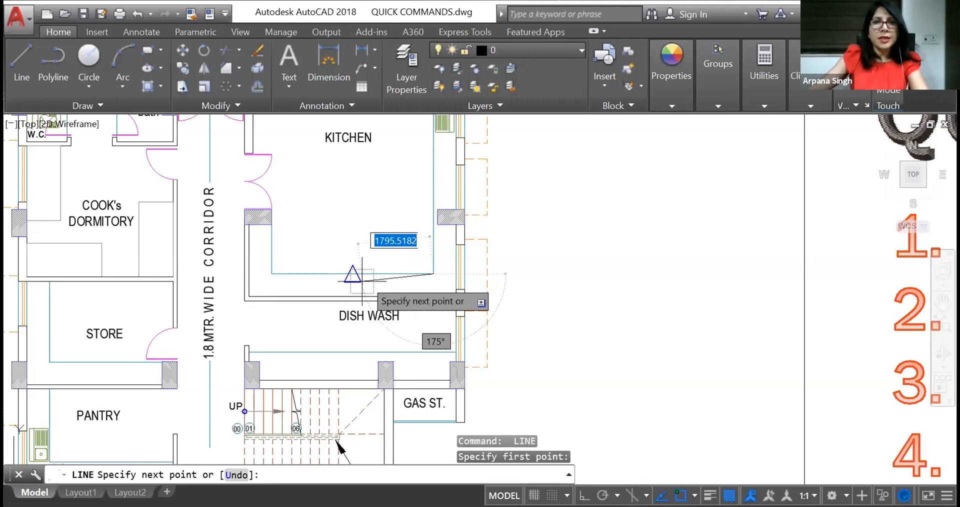
left_click(353, 274)
key("Return")
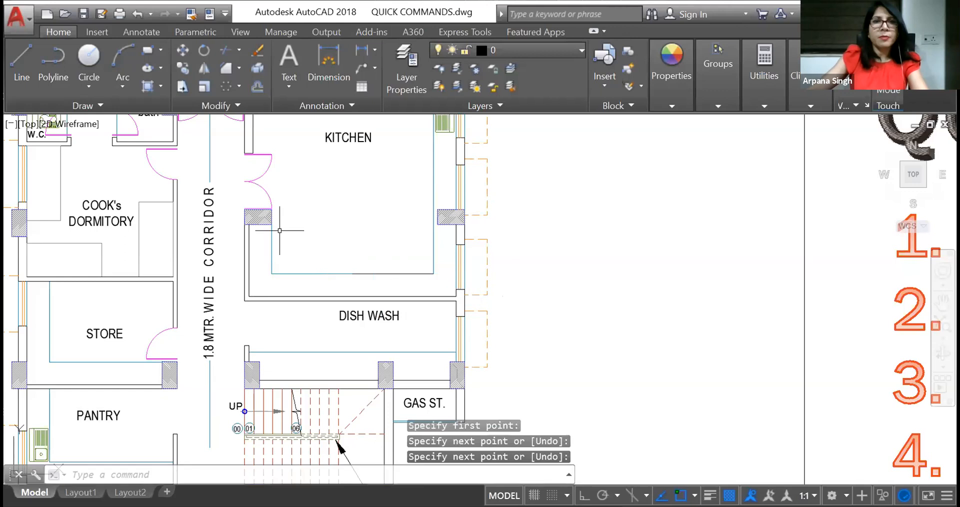
key("Return")
left_click(271, 273)
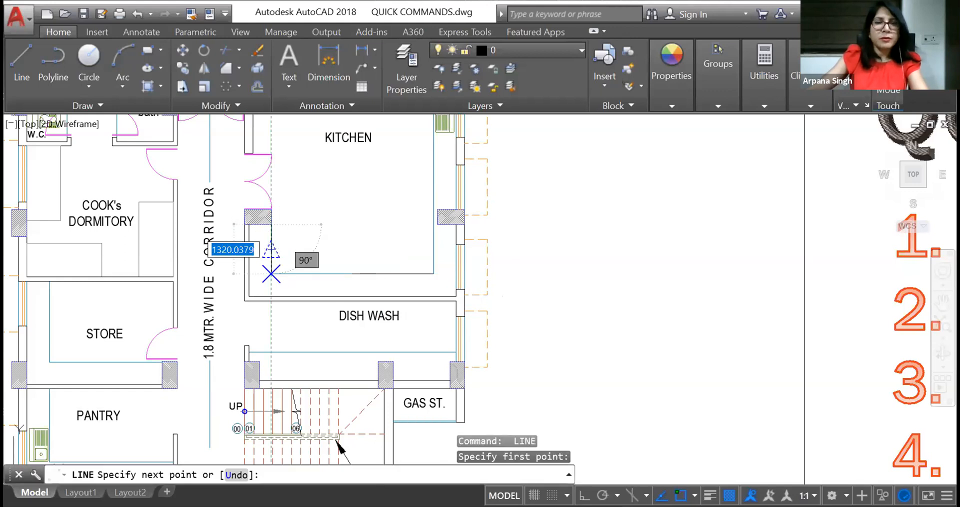
left_click(433, 273)
key("Return")
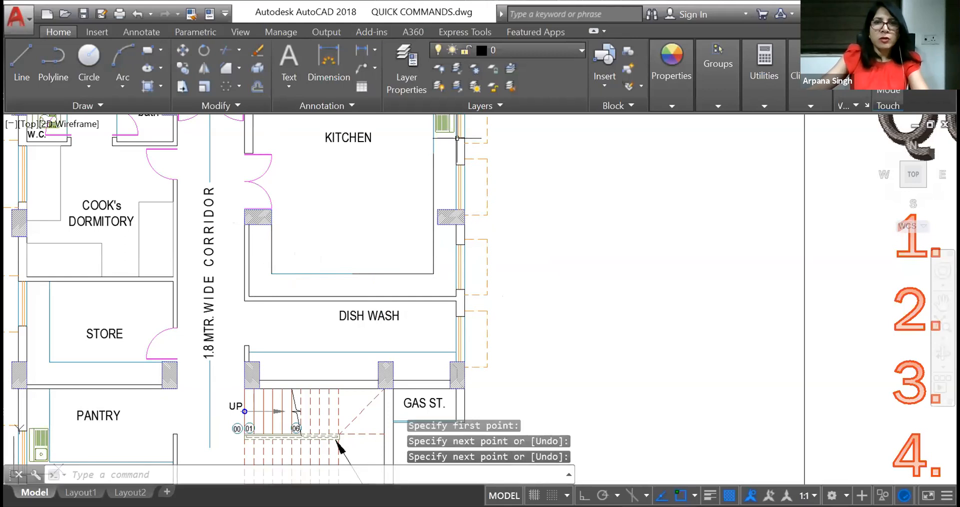
Draw a line down the inner face of the wall piece between the kitchen windows and move its lower end onto the inner corner.
key("Return")
left_click(456, 138)
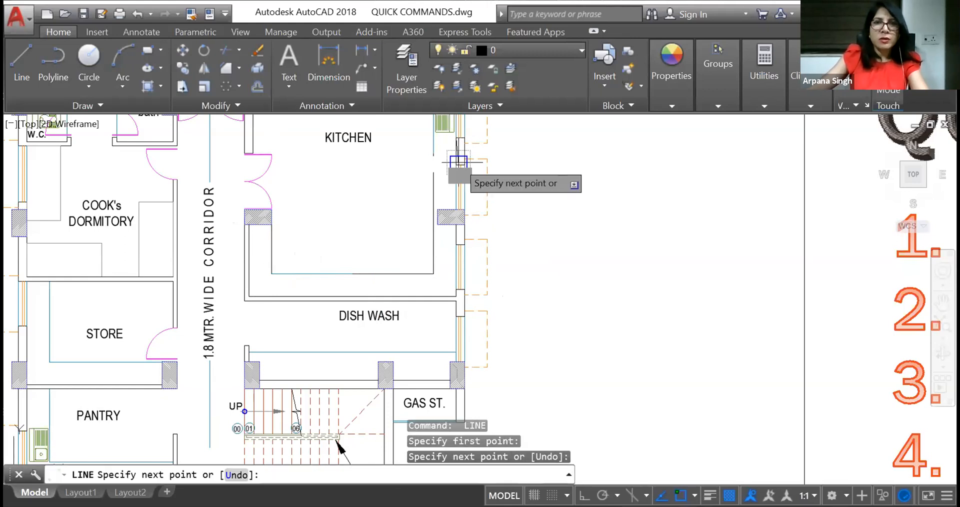
key("Return")
scroll(468, 150, "up", 5)
left_click(408, 215)
left_click(398, 231)
left_click(404, 253)
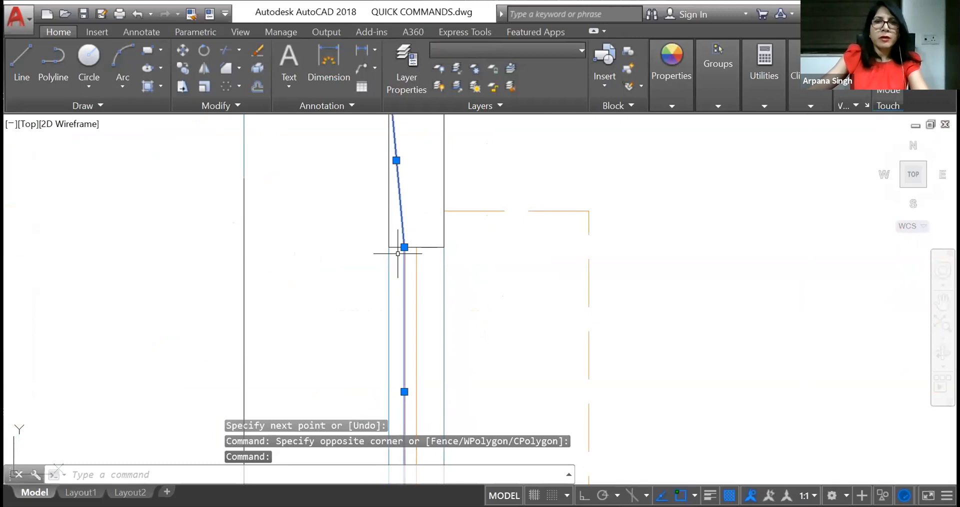
key("Escape")
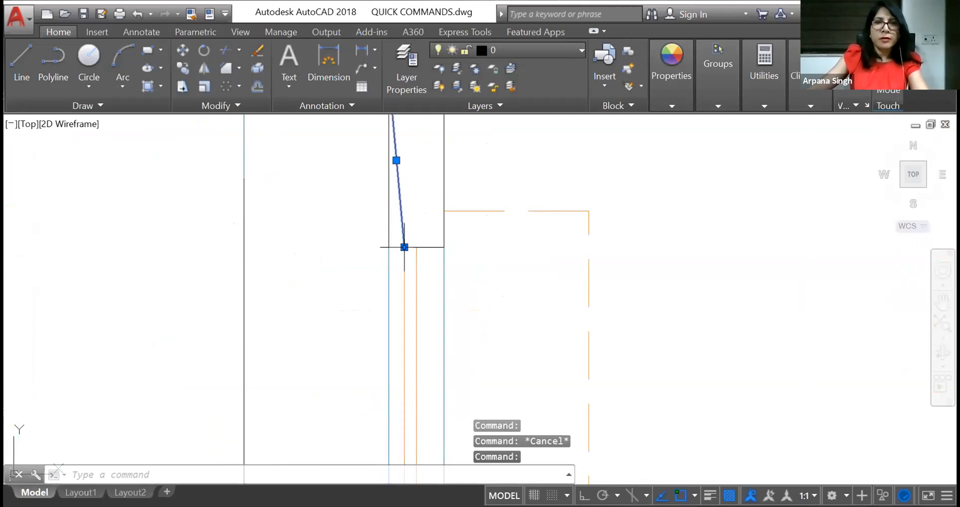
left_click(404, 247)
left_click(389, 247)
Draw an overlapping line on the outer face of the same wall piece, ending at its lower outer corner.
key("space")
left_click(444, 160)
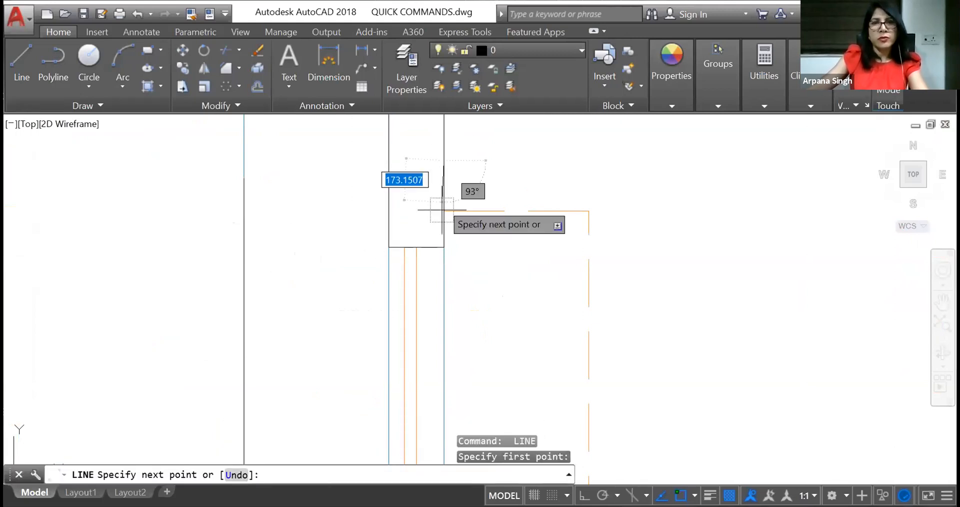
left_click(443, 247)
key("space")
Draw a duplicate line over the kitchen counter's lower edge, from its corridor-side corner to the midpoint of the edge.
scroll(445, 245, "down", 6)
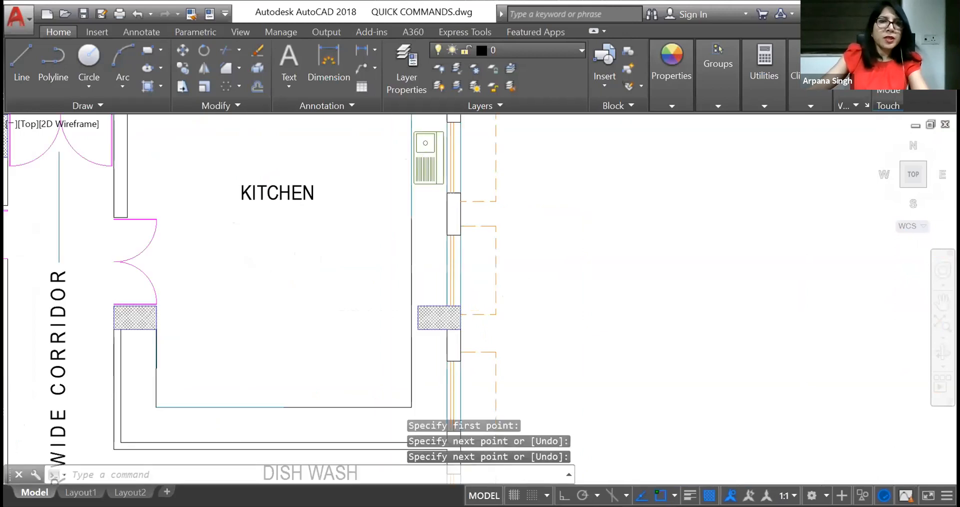
scroll(222, 330, "up", 3)
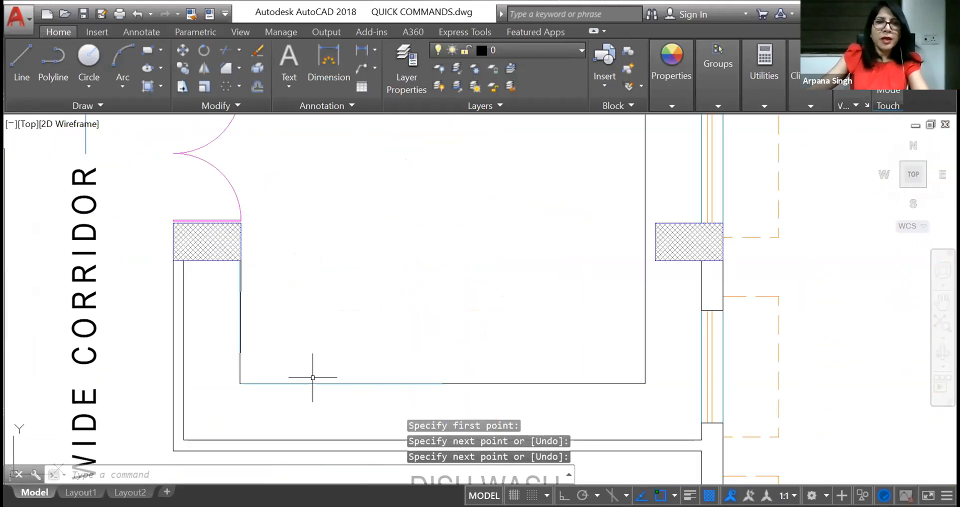
key("space")
left_click(240, 384)
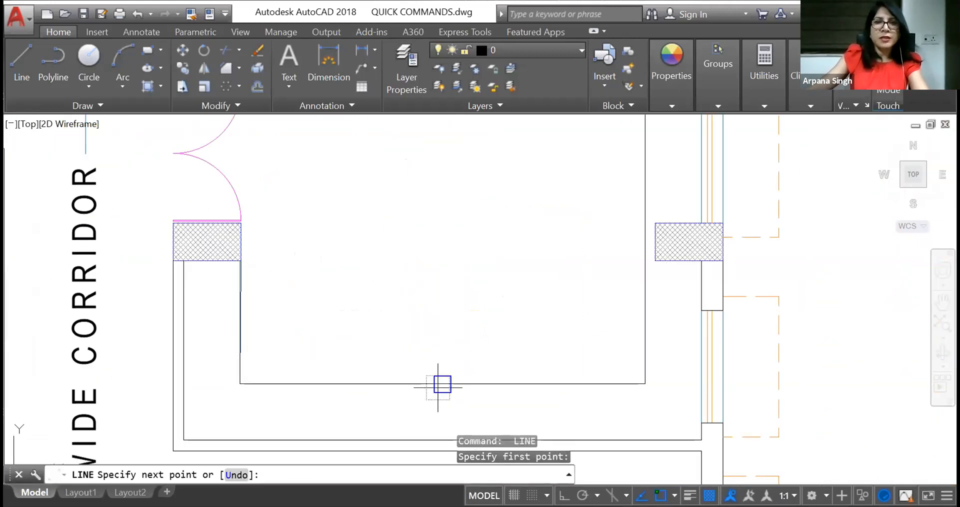
left_click(439, 388)
key("space")
Draw a second, shorter overlapping line on the counter's lower edge, from about a quarter of its length to its midpoint.
key("space")
left_click(340, 382)
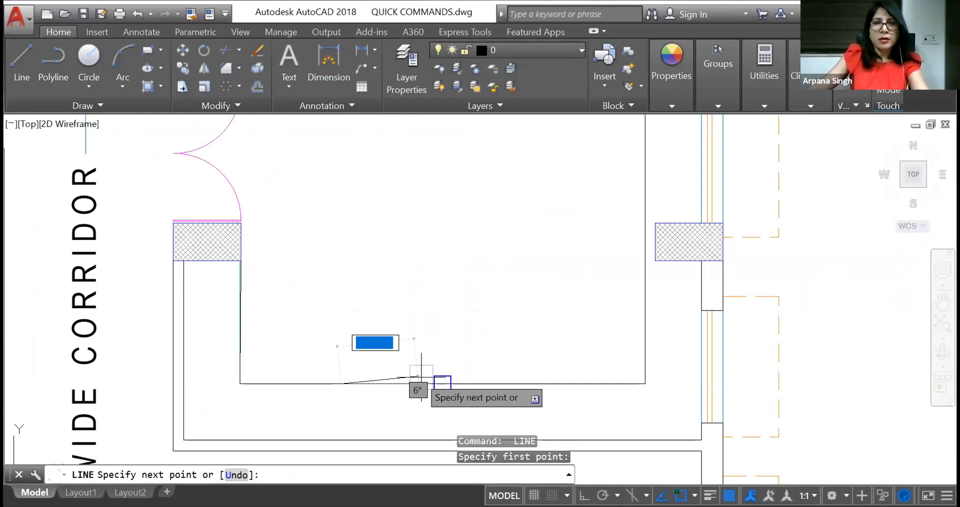
left_click(443, 383)
key("space")
key("Escape")
scroll(390, 265, "down", 2)
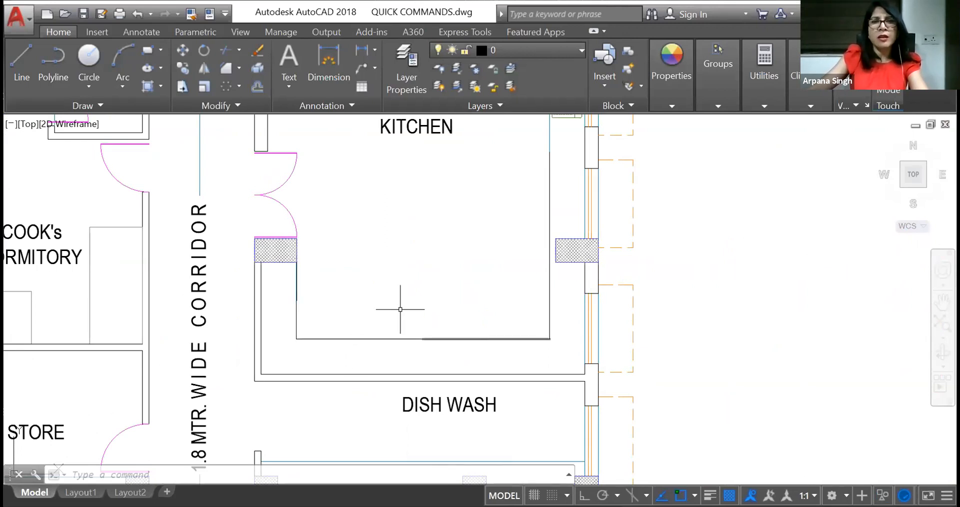
scroll(294, 286, "up", 4)
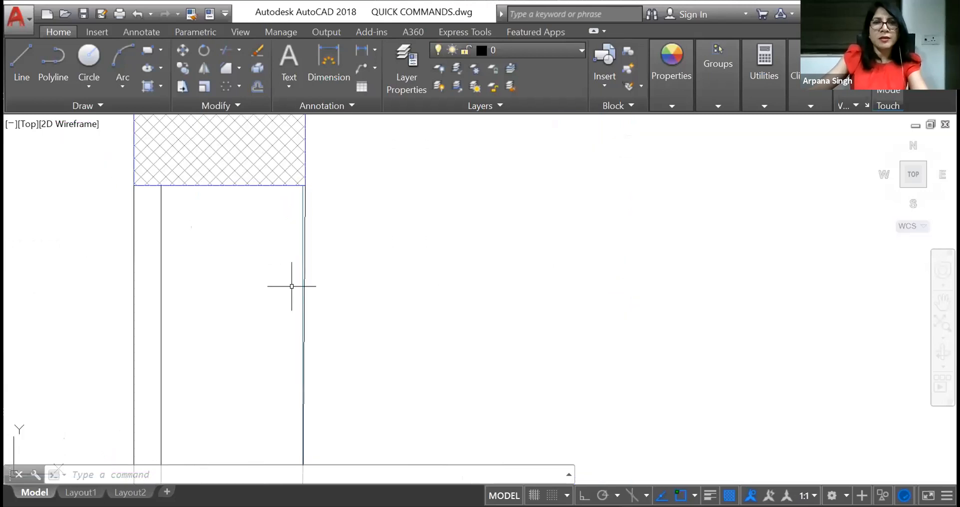
left_click(306, 258)
left_click(305, 185)
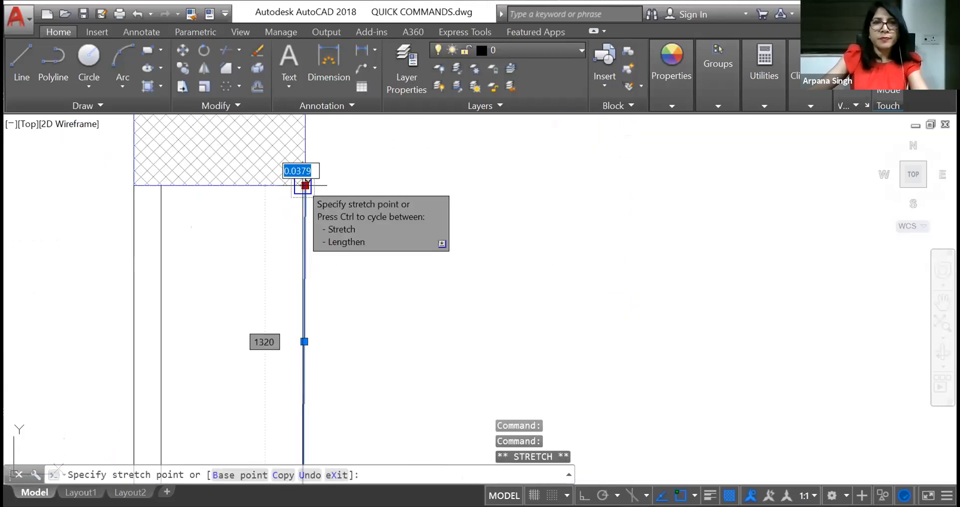
key("Escape")
scroll(303, 187, "down", 6)
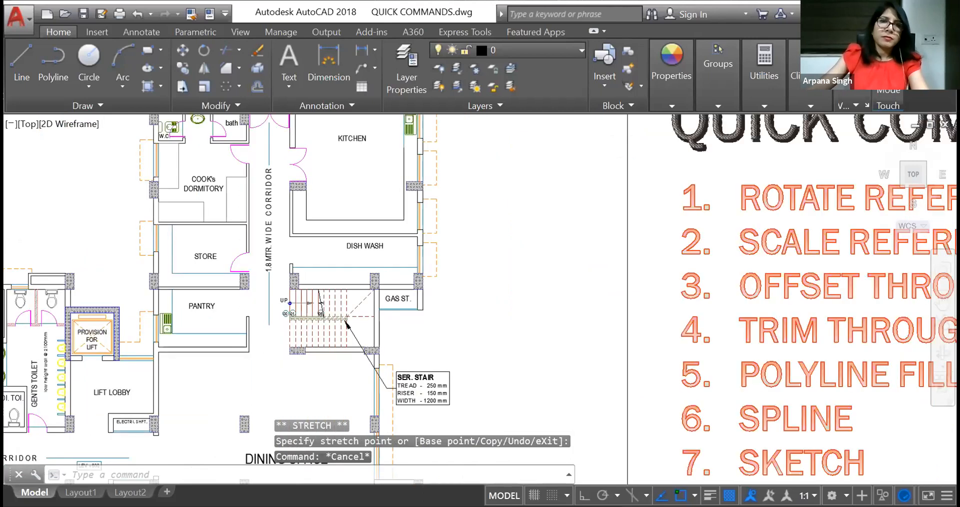
Select the duplicate line over the kitchen counter's corridor-side edge and open the layer choices for it.
scroll(340, 300, "up", 3)
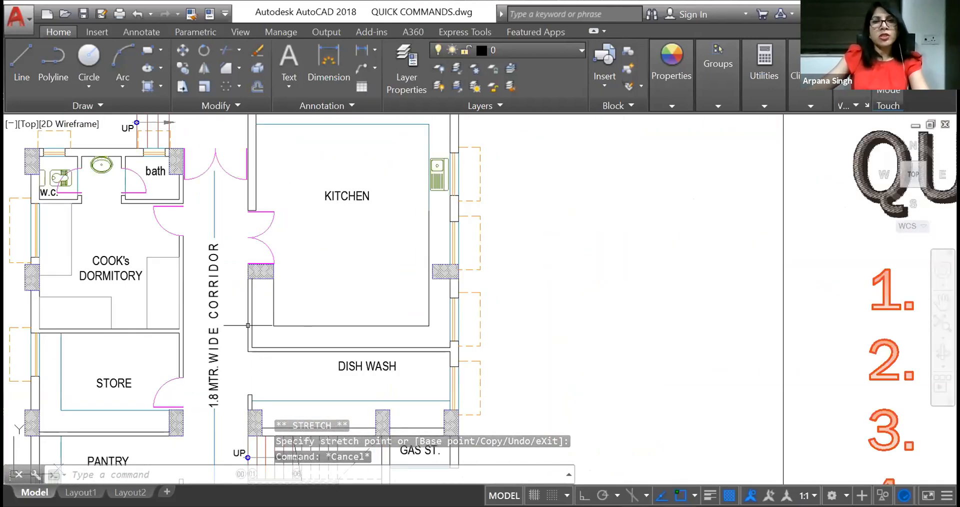
left_click(273, 302)
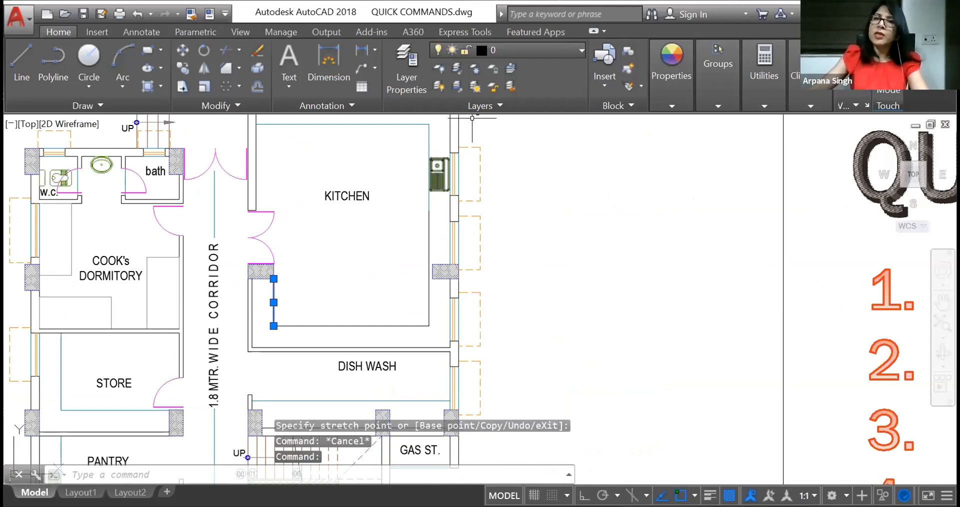
key("Escape")
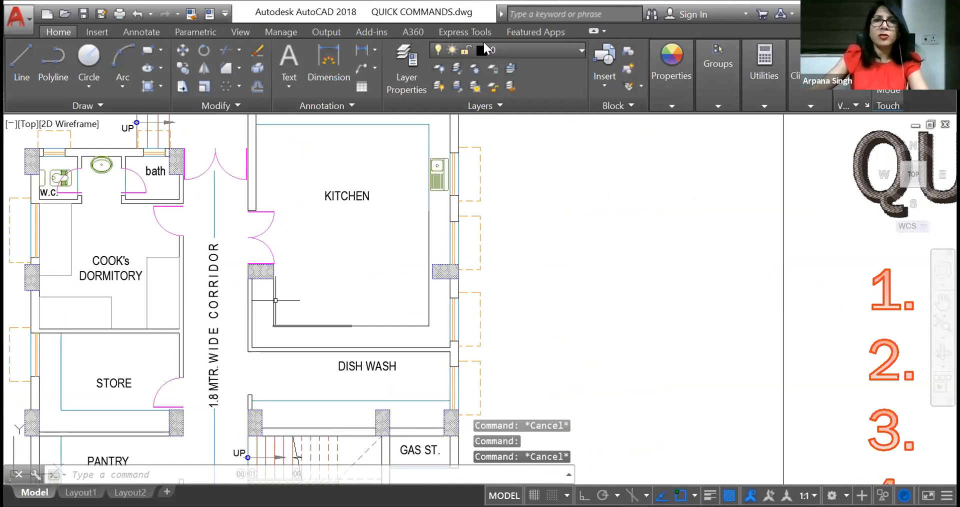
left_click(274, 301)
left_click(515, 47)
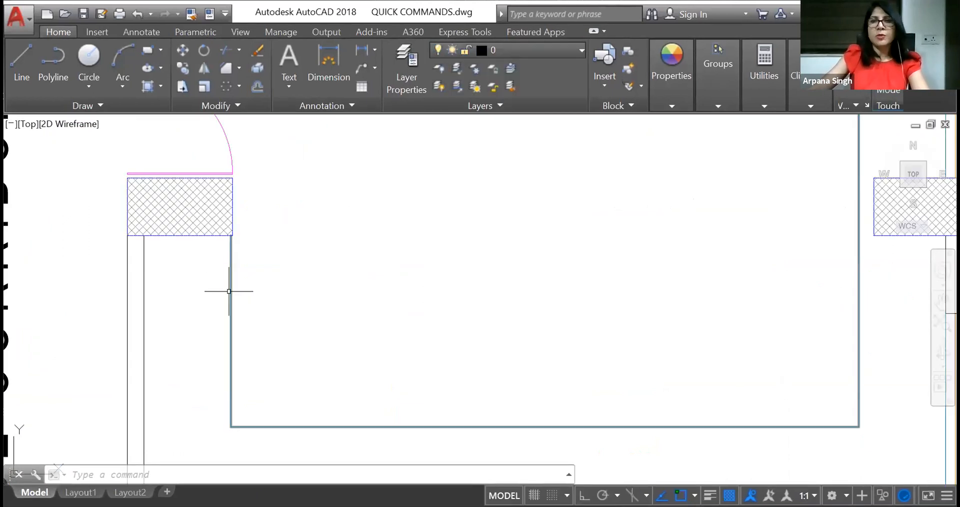
scroll(451, 275, "down", 3)
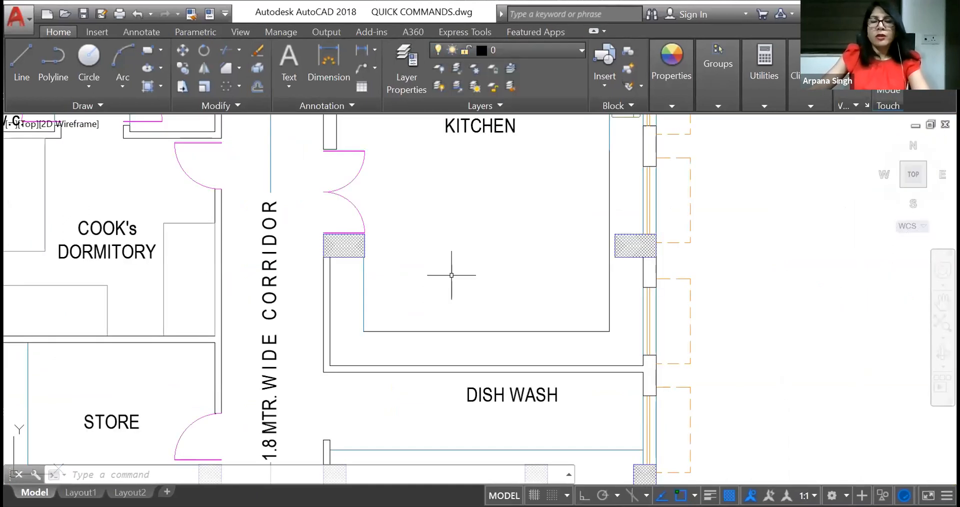
Locate the Delete Duplicate Objects (OVERKILL) command among the modify tools and read its description.
scroll(452, 275, "down", 4)
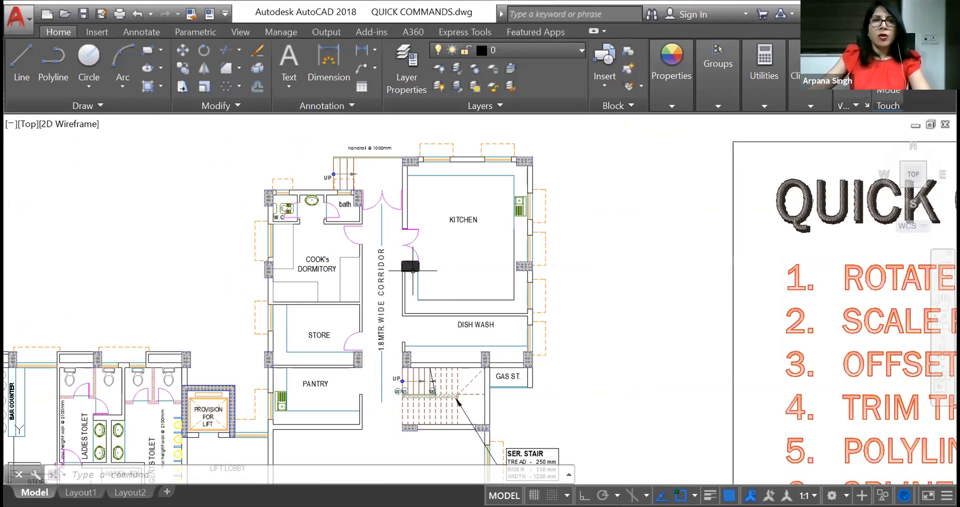
scroll(413, 271, "down", 4)
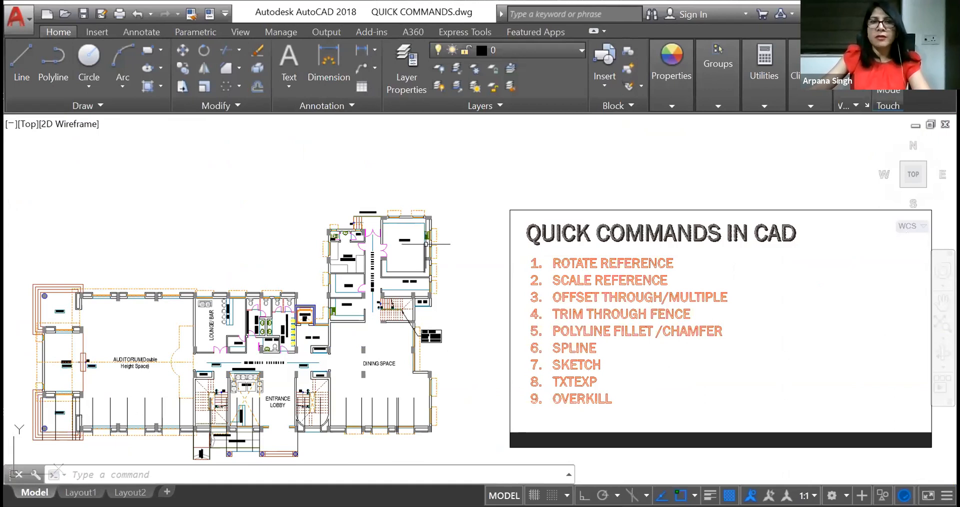
scroll(427, 244, "up", 5)
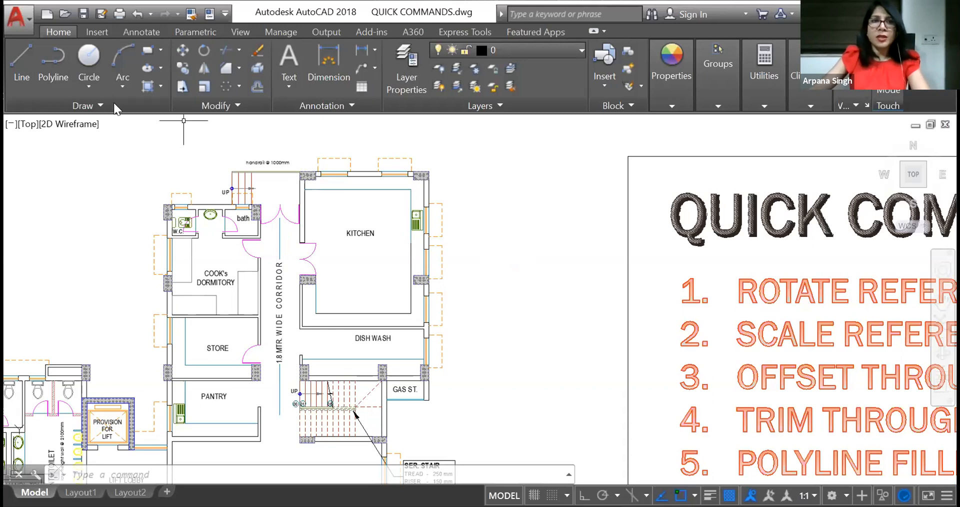
left_click(83, 106)
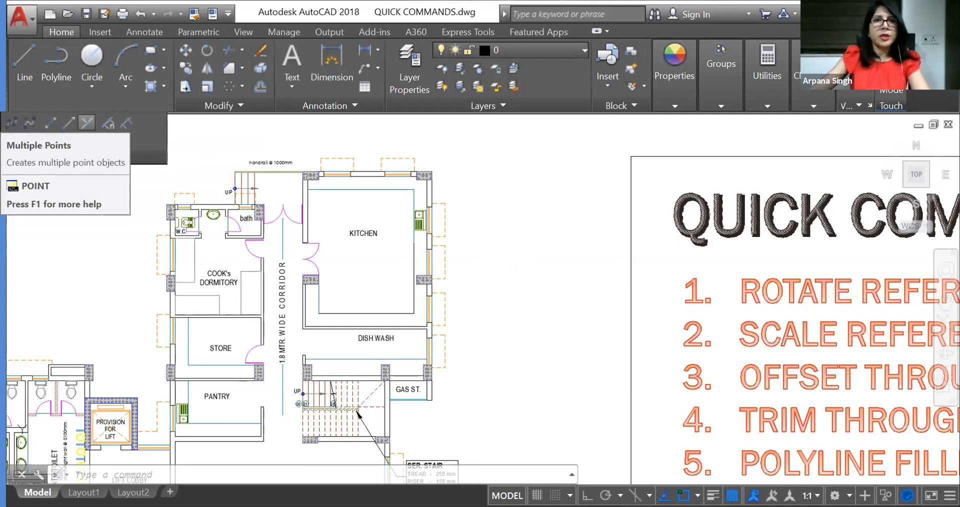
left_click(244, 107)
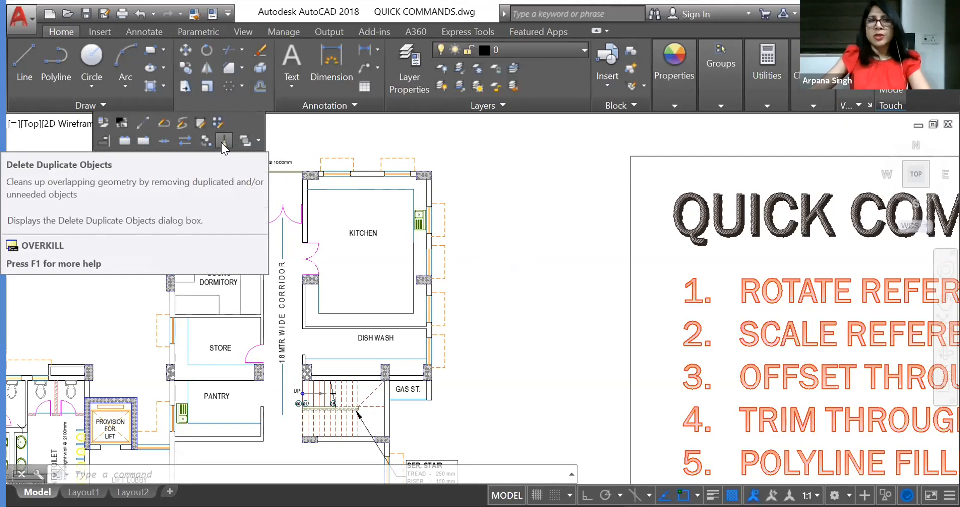
left_click(223, 142)
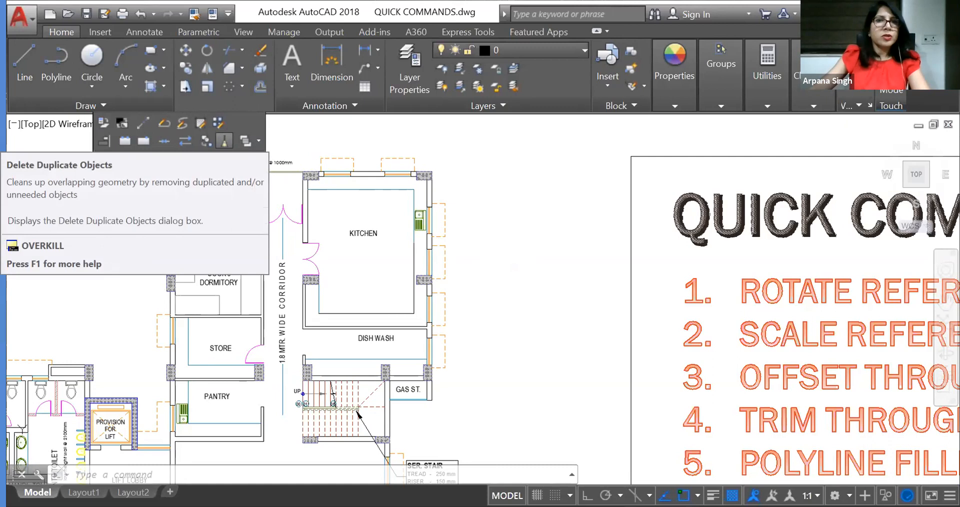
Run OVERKILL on everything around the kitchen and dish wash with a tolerance of 0.000001 and the default options.
scroll(521, 224, "down", 5)
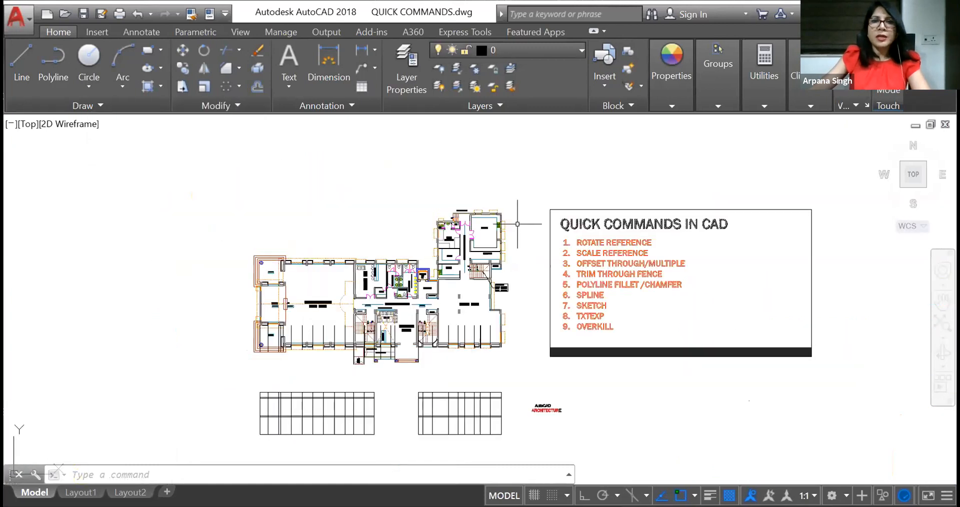
scroll(488, 194, "up", 5)
middle_click_drag(532, 212, 462, 194)
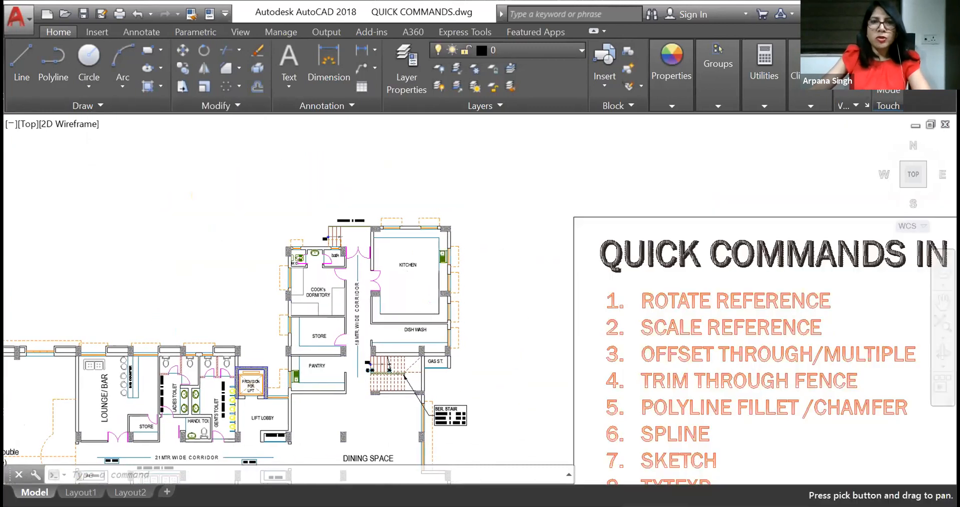
scroll(360, 165, "up", 4)
scroll(383, 315, "down", 2)
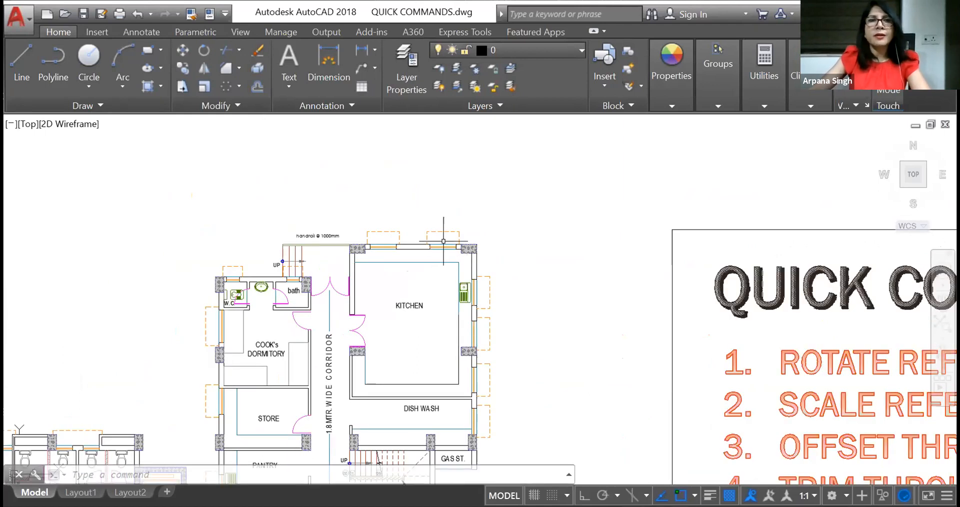
left_click(237, 105)
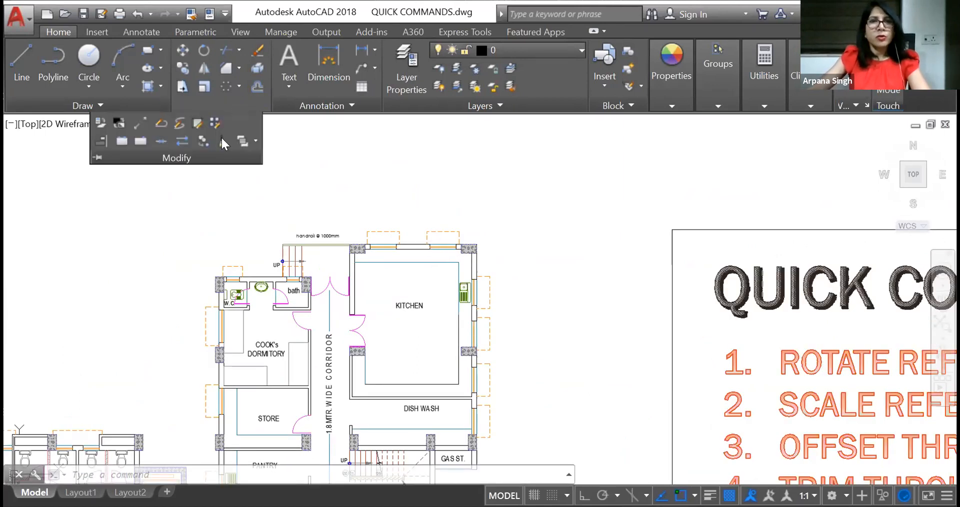
left_click(221, 138)
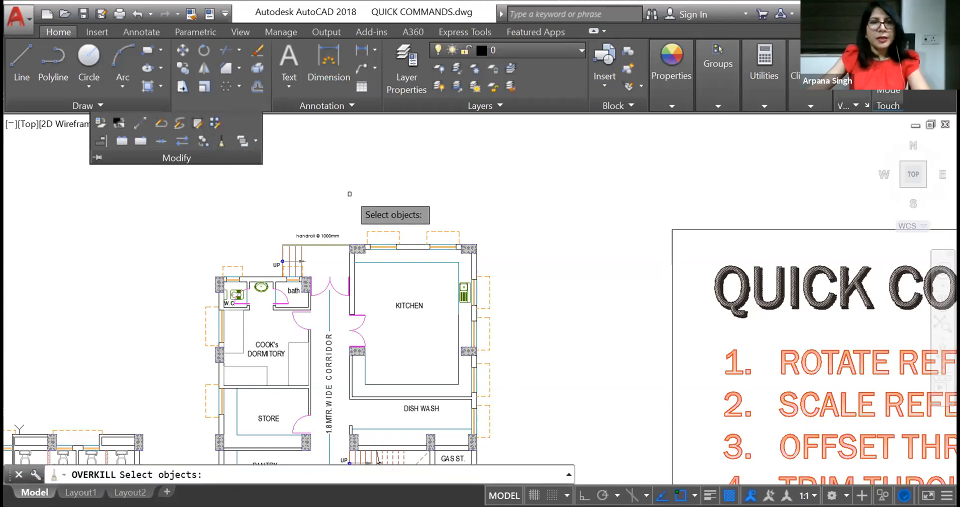
left_click(329, 199)
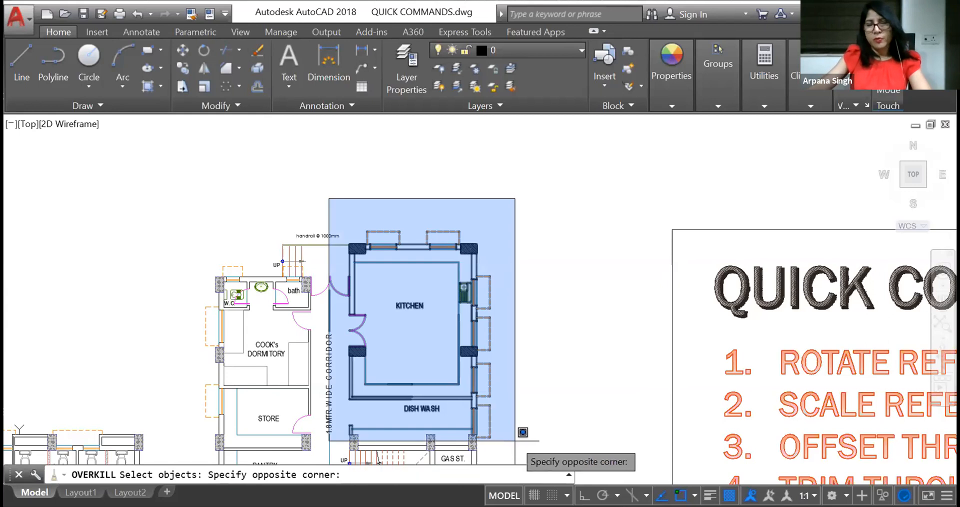
left_click(522, 456)
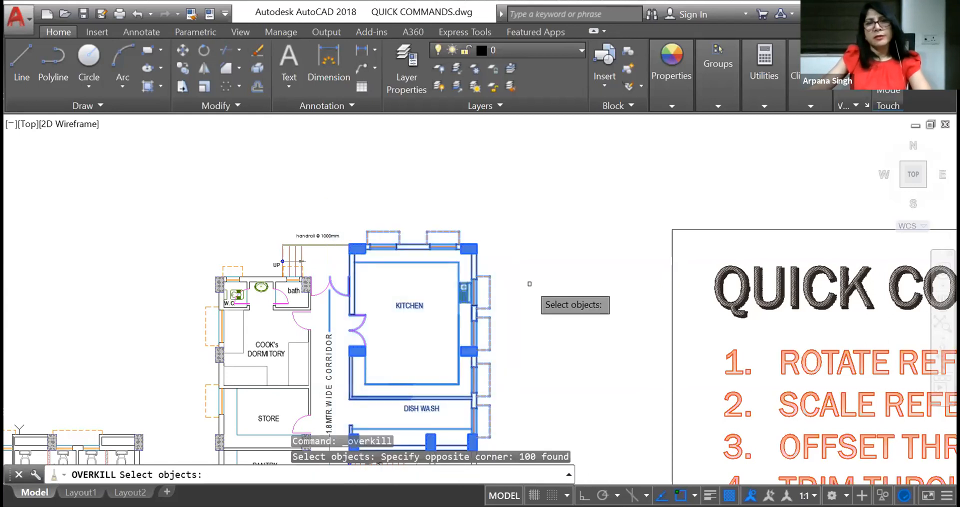
key("Return")
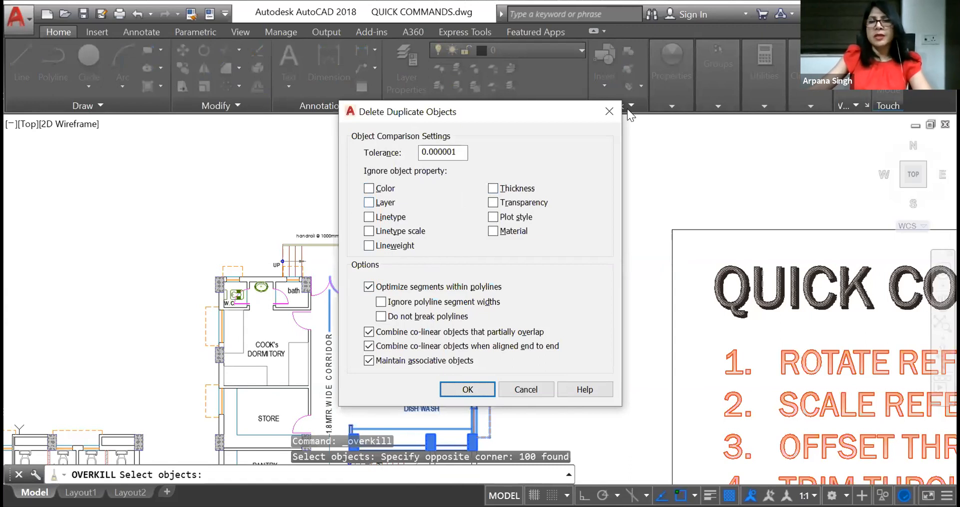
left_click(466, 389)
Check the dish wash wall, the kitchen counter outline and the wall piece between the windows for remaining overlapping lines.
left_click(469, 389)
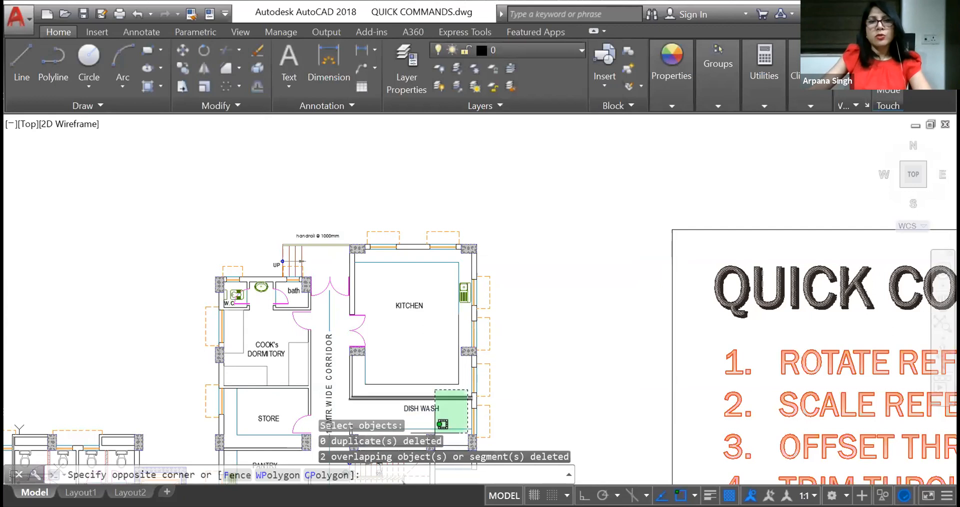
scroll(369, 410, "up", 4)
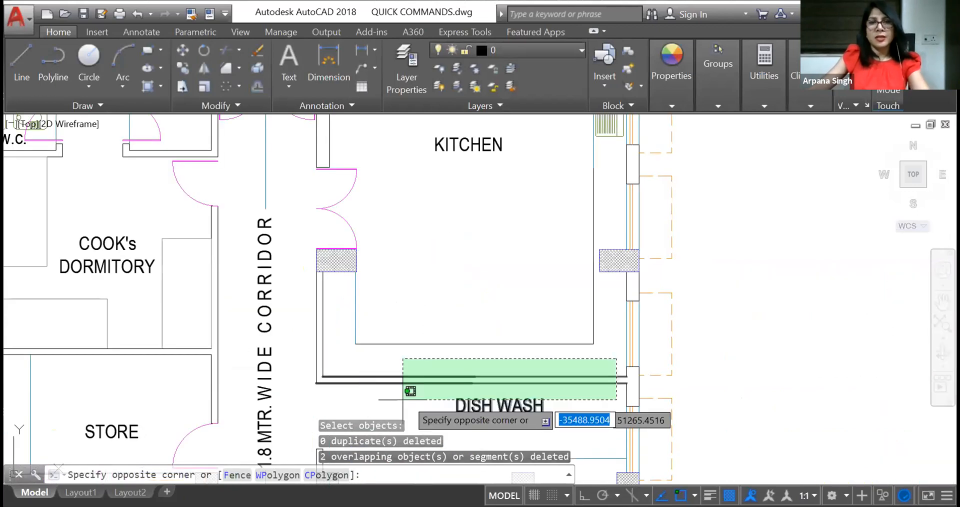
key("Escape")
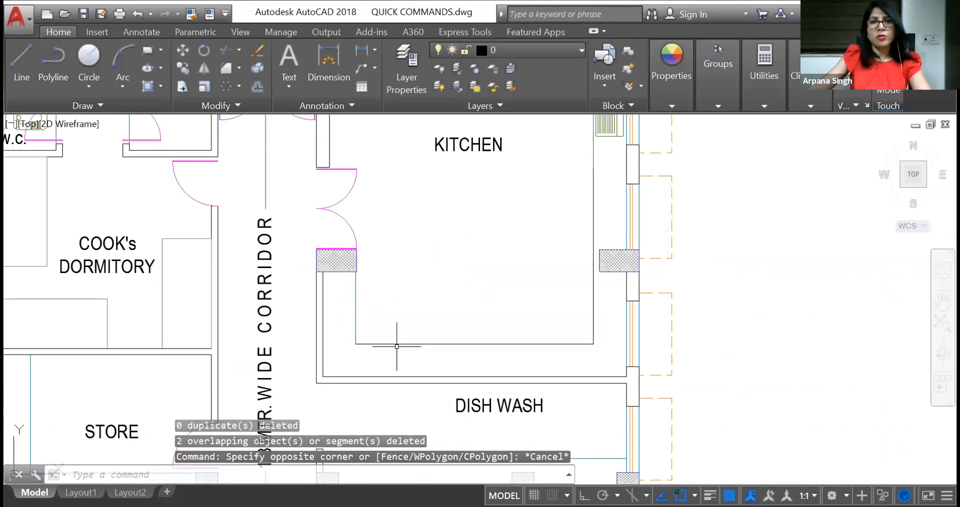
left_click(444, 314)
left_click(400, 384)
left_click(631, 162)
left_click(572, 183)
type("`")
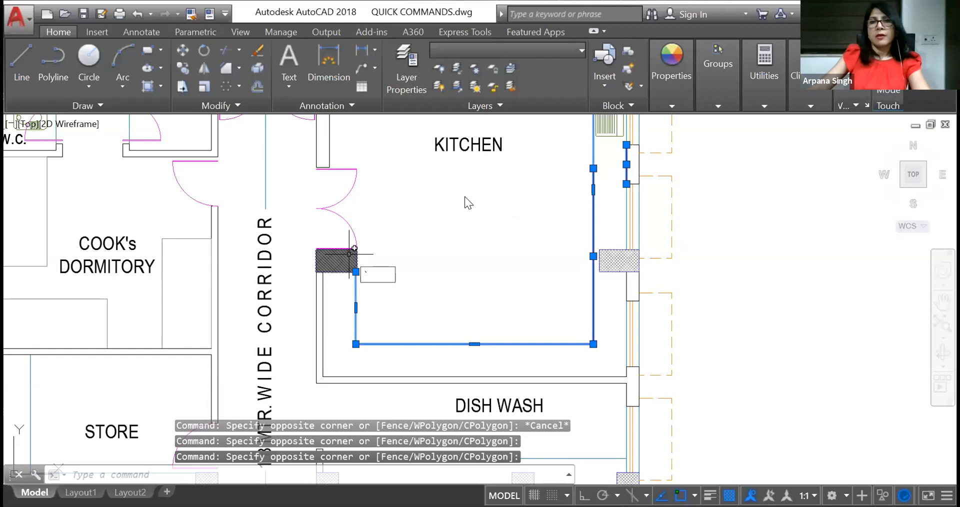
key("Escape")
key("Escape")
Inspect the upper edge and sink-side corner of the kitchen counter, ending with the whole plan and the command list in view.
scroll(520, 257, "down", 2)
scroll(564, 128, "up", 3)
left_click(552, 161)
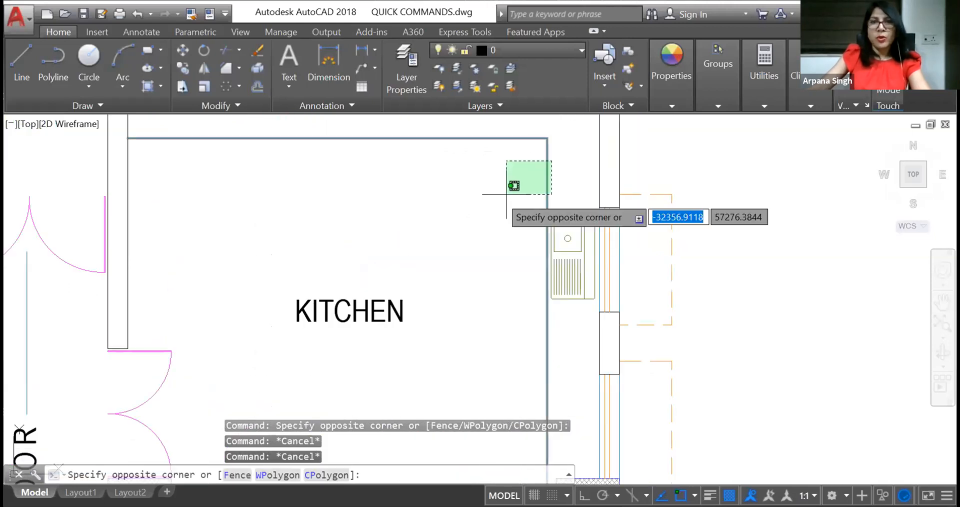
key("Escape")
scroll(392, 208, "down", 1)
left_click(390, 222)
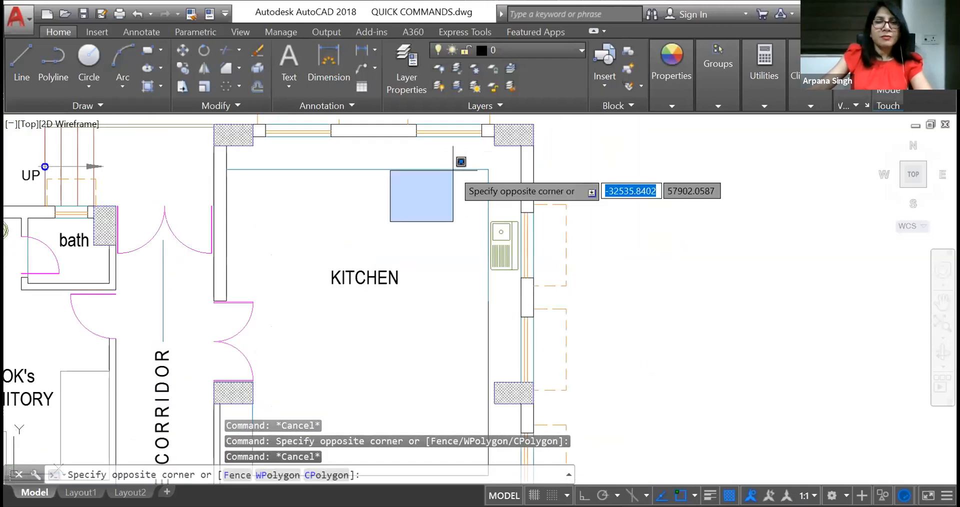
scroll(438, 198, "down", 2)
key("Escape")
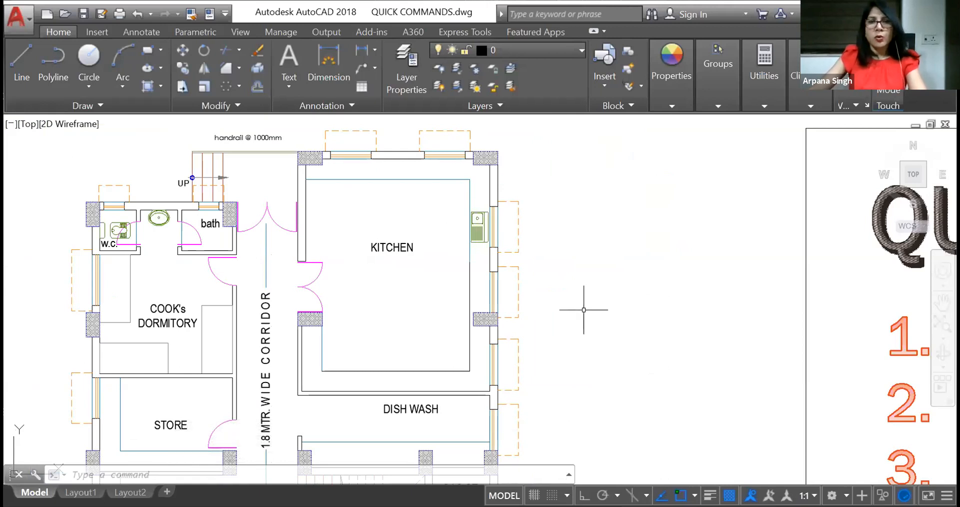
scroll(584, 310, "down", 6)
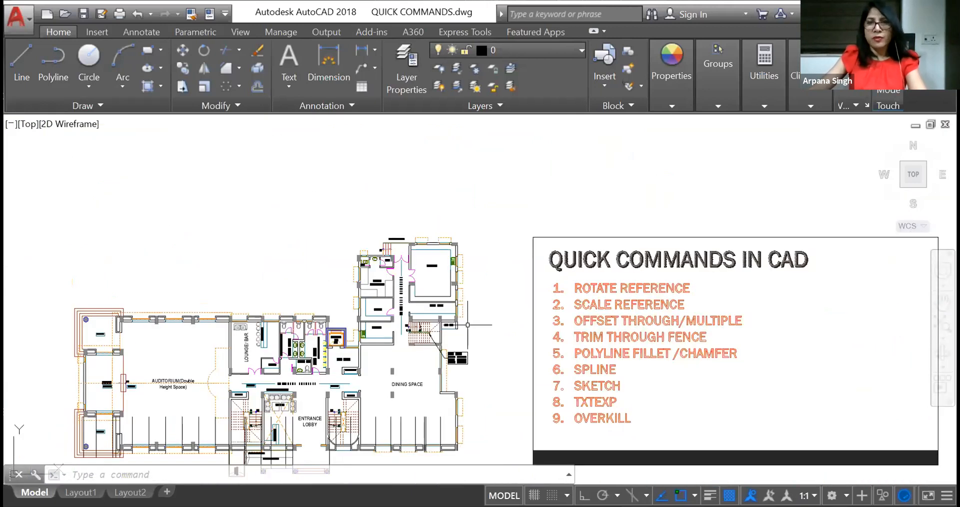
middle_click_drag(468, 326, 471, 259)
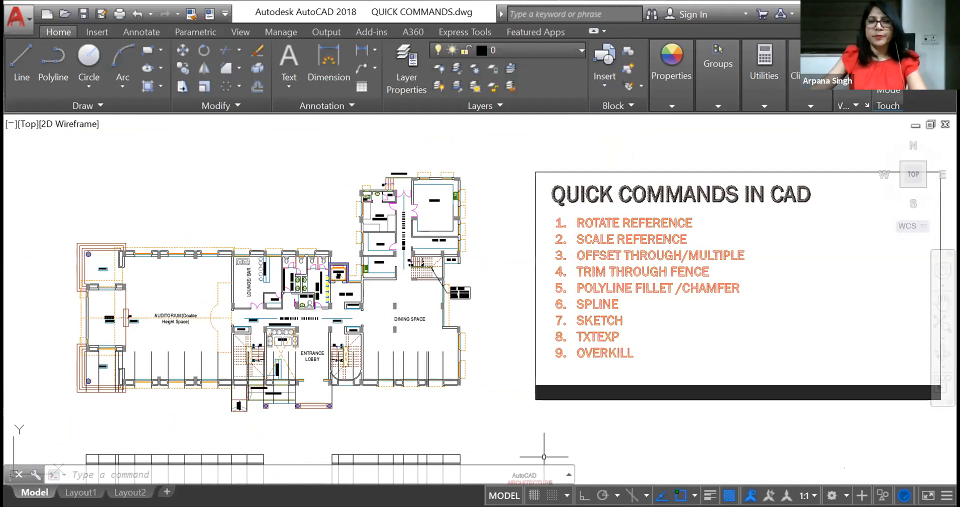